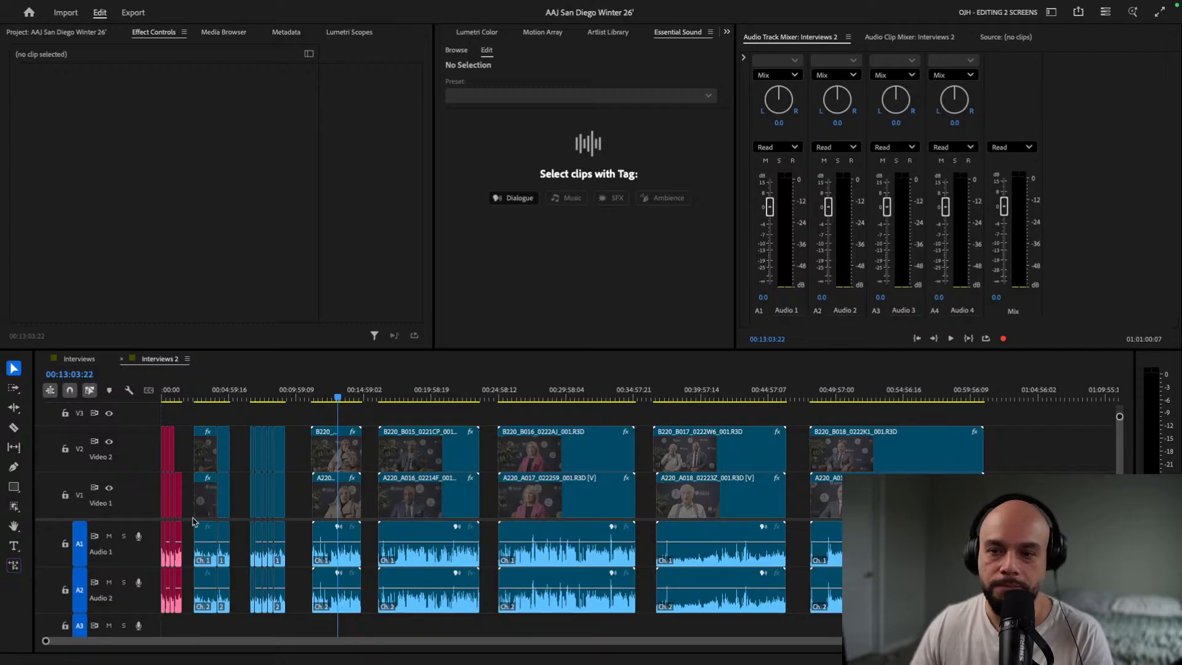
Narrow the panel group that holds the project bin, and bring up Lumetri Scopes and the Lumetri Color controls.
scroll(141, 446, down, 2)
scroll(146, 495, down, 2)
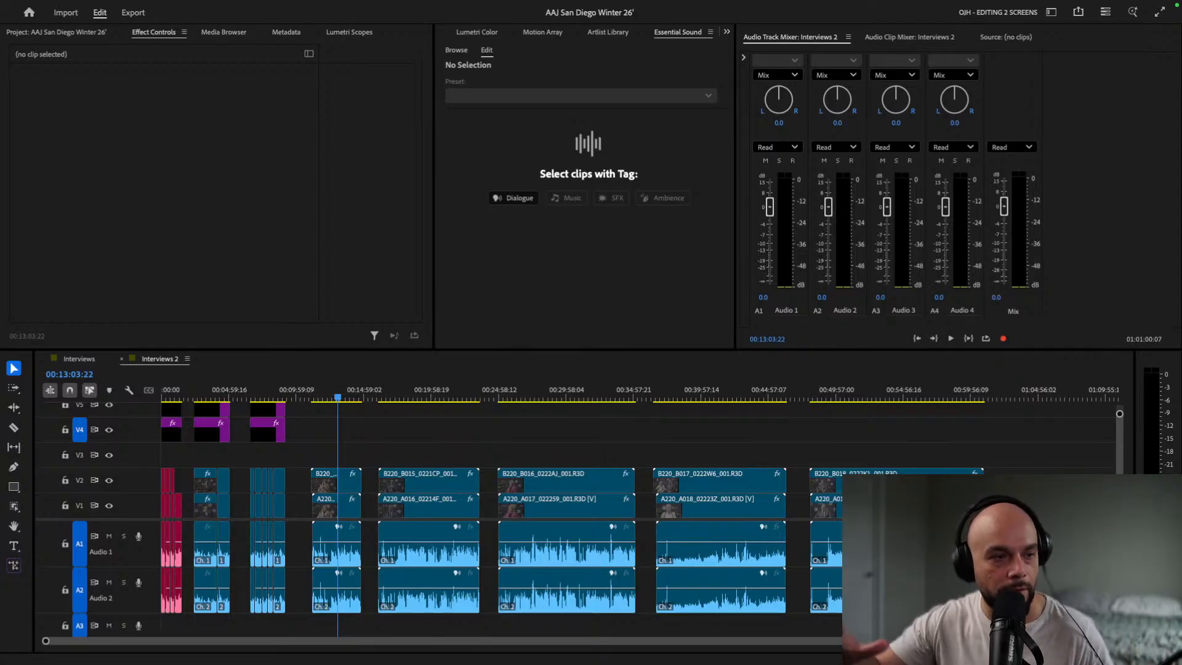
click(80, 32)
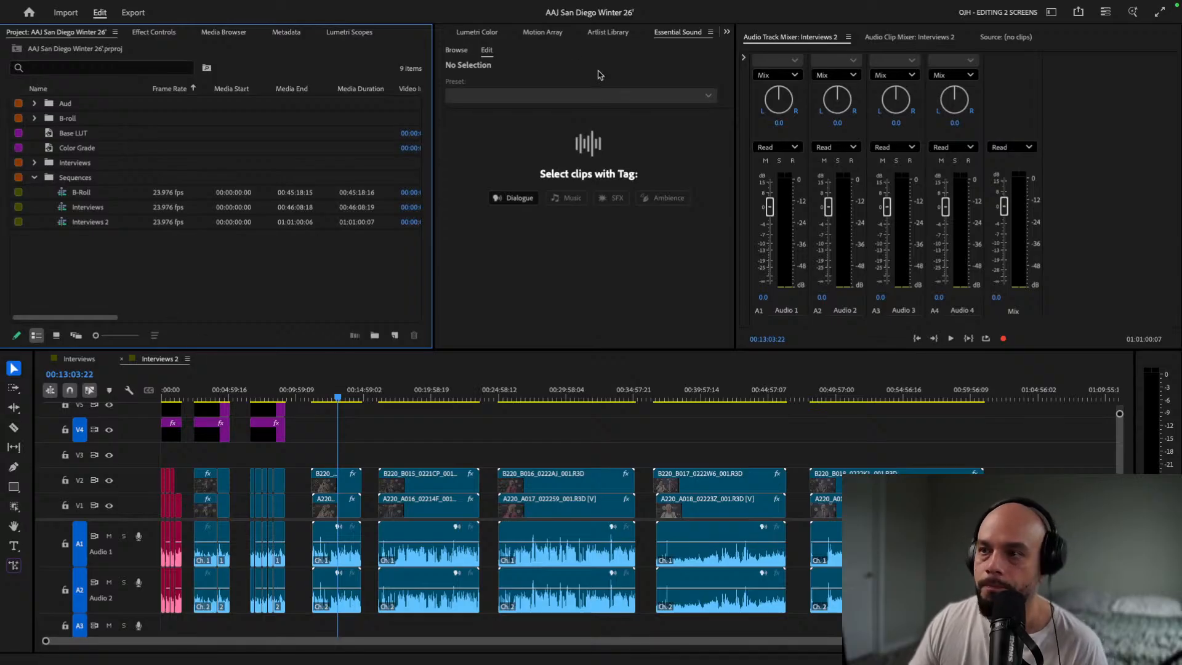
drag(434, 64, 403, 62)
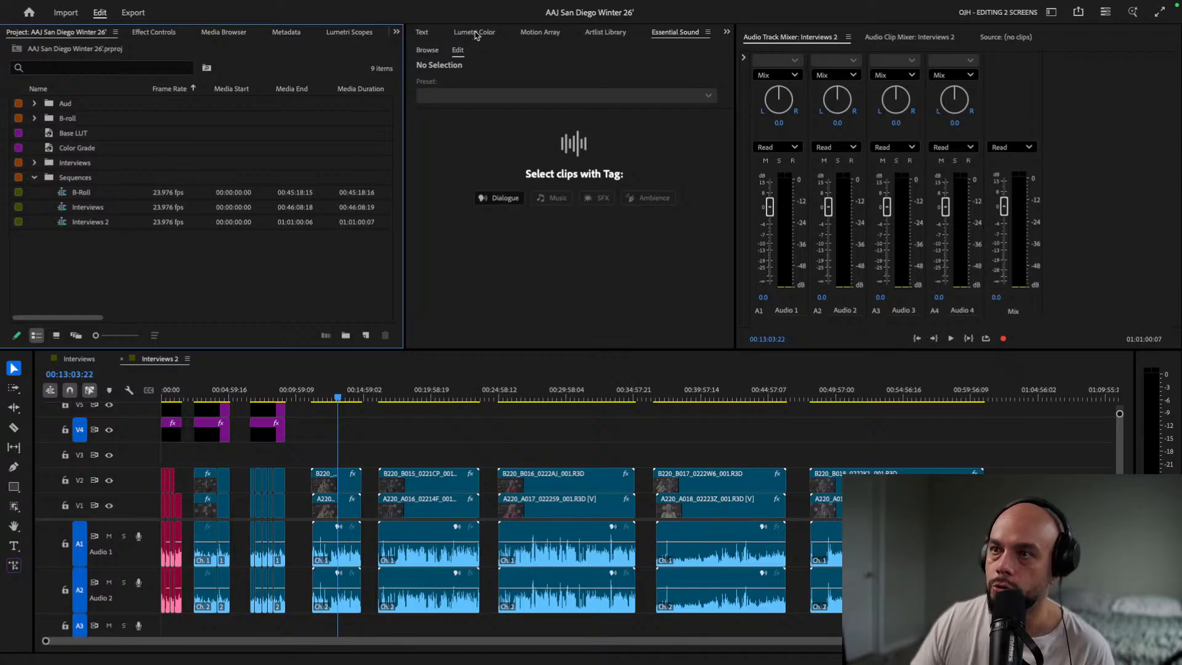
click(341, 36)
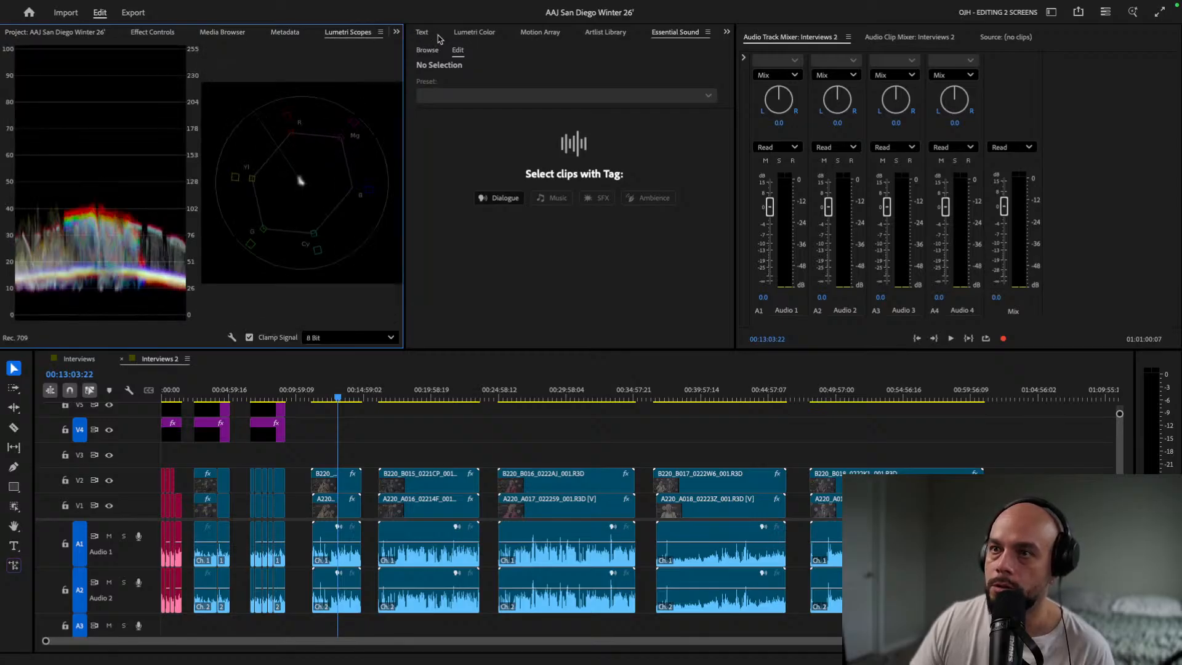
click(476, 34)
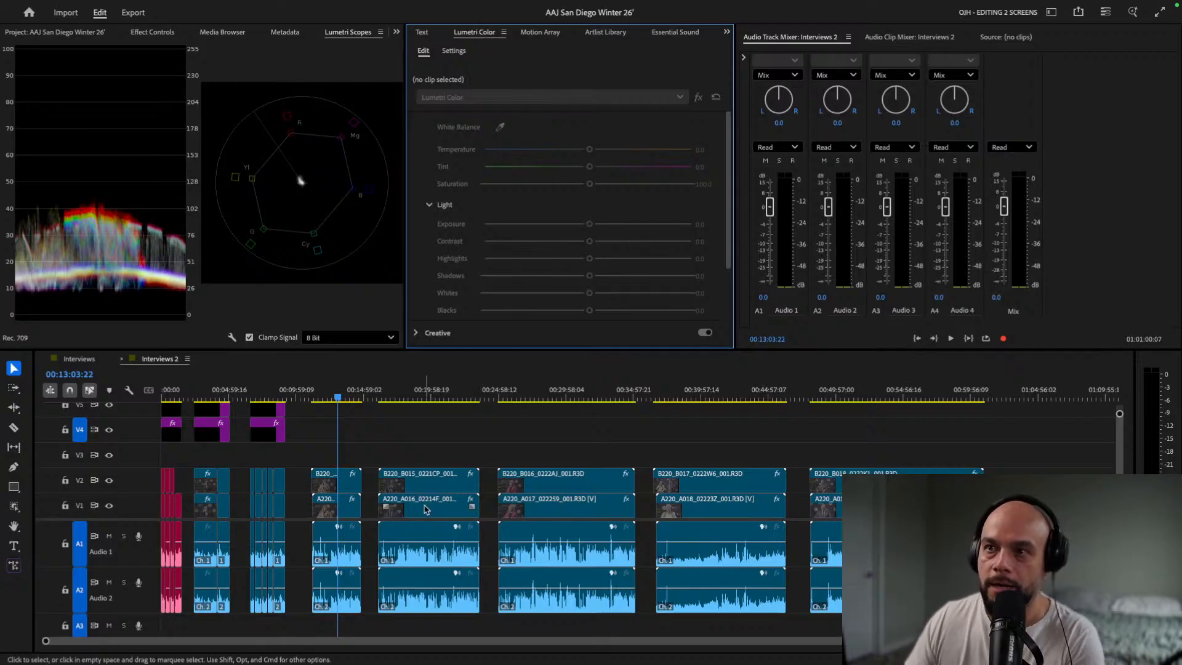
Select the B220_B013_0221XI_001.R3D clip on V2 and place the playhead near the start of that interview, at 00:11:33:01.
click(331, 397)
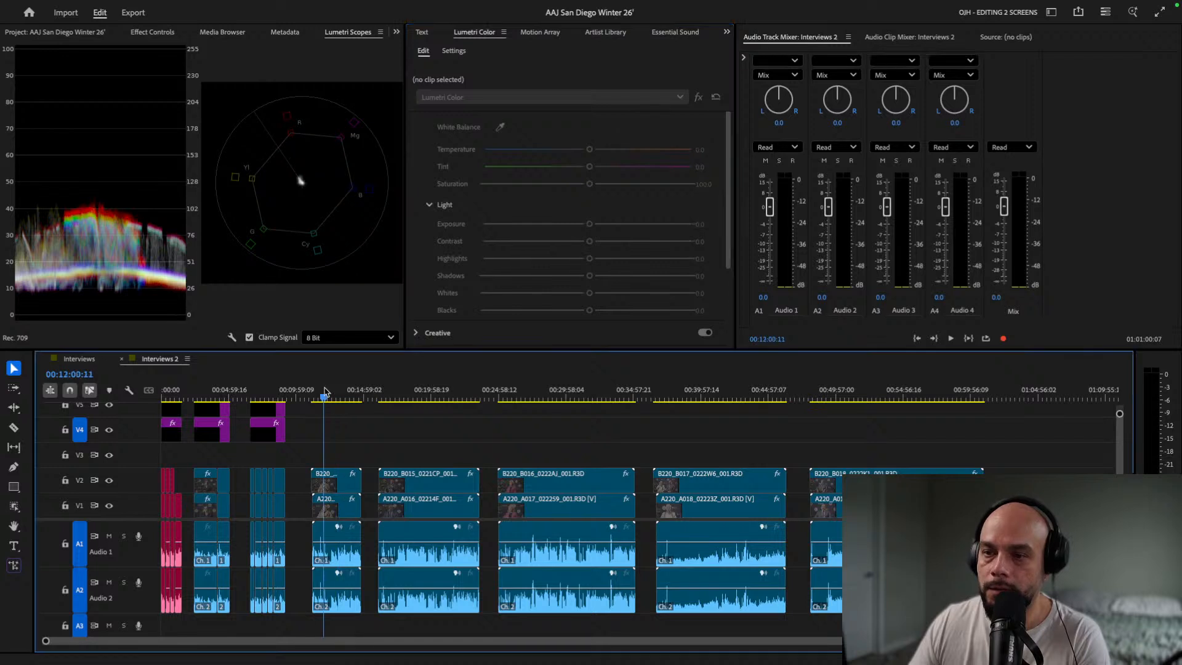
click(345, 489)
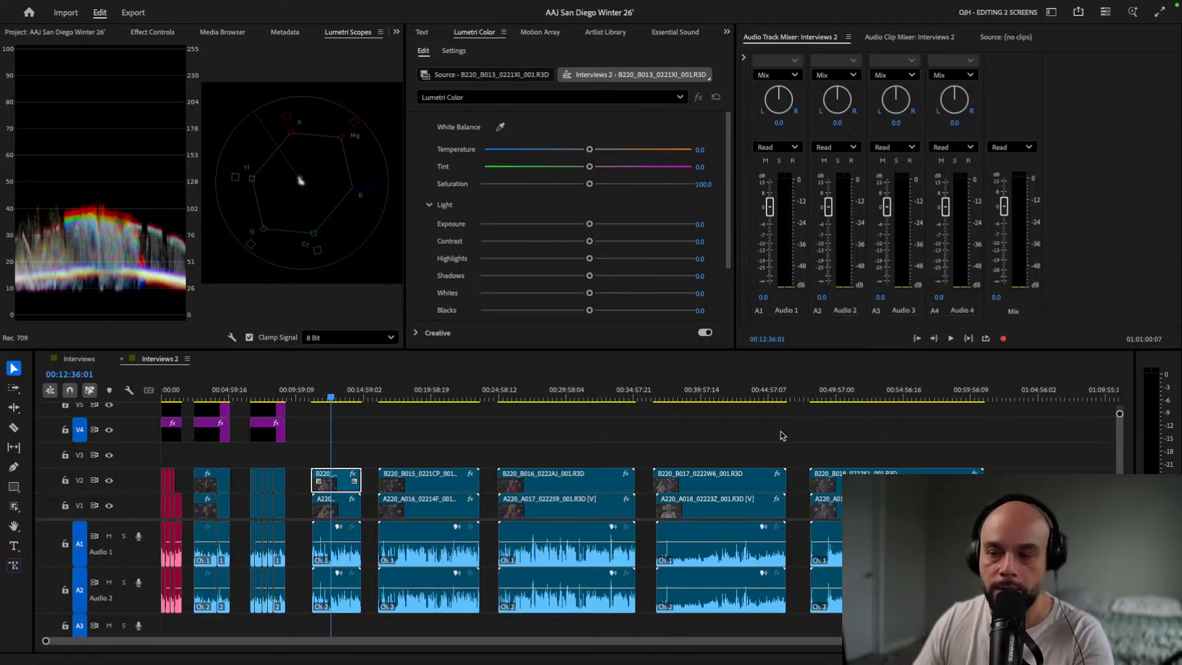
drag(326, 392, 317, 394)
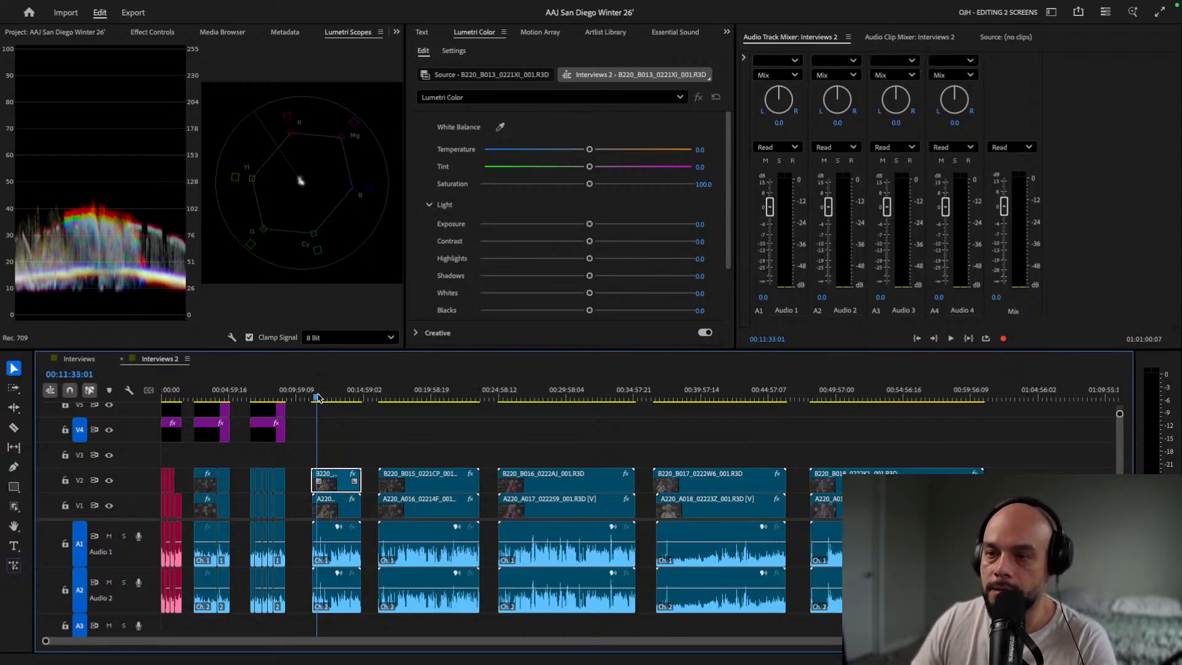
Examine the start of the already edited interview group at about 00:06:37, including its first cut and audio transition.
click(264, 393)
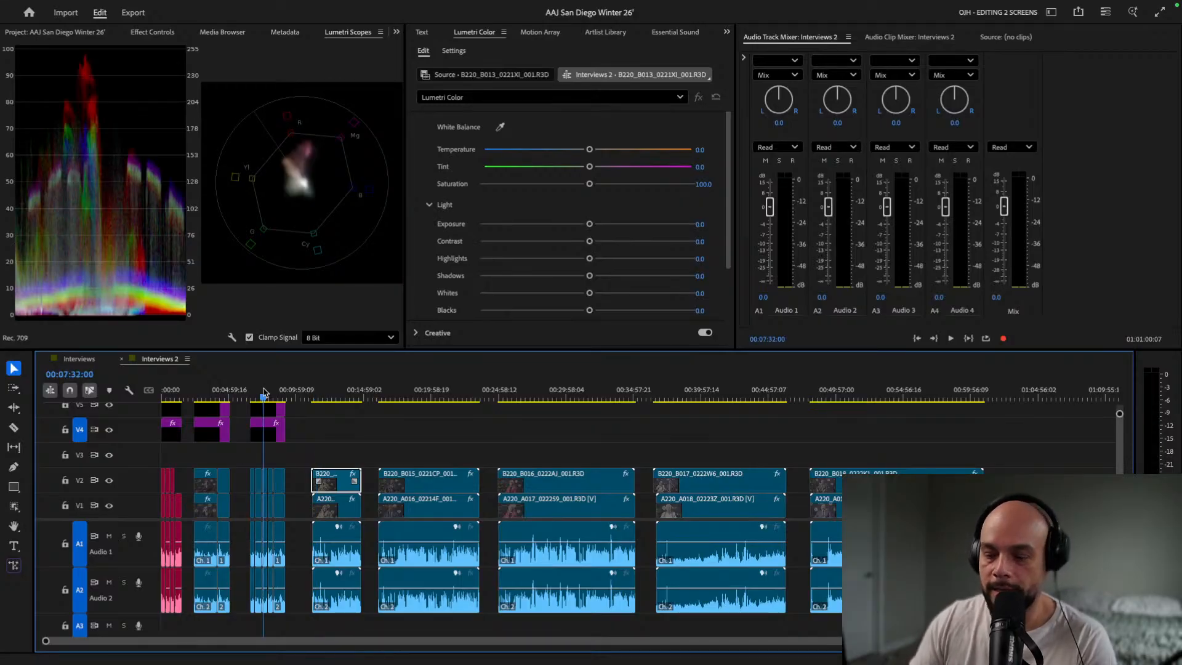
key(equal)
key(equal)
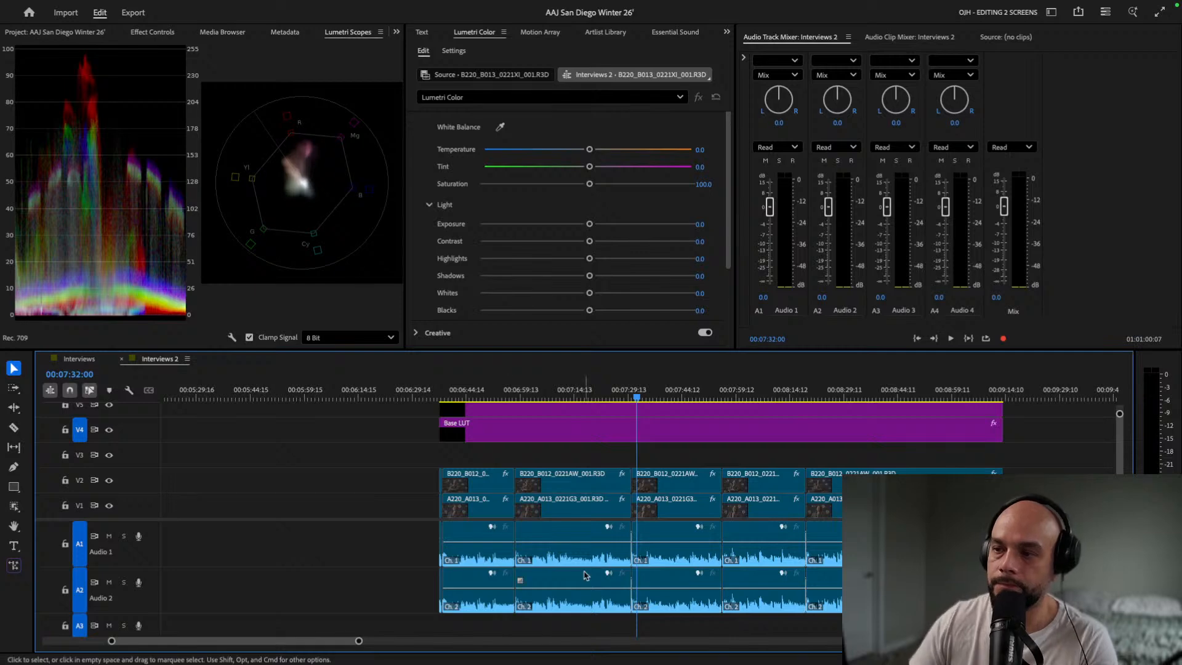
scroll(525, 557, right, 5)
click(258, 394)
key(=)
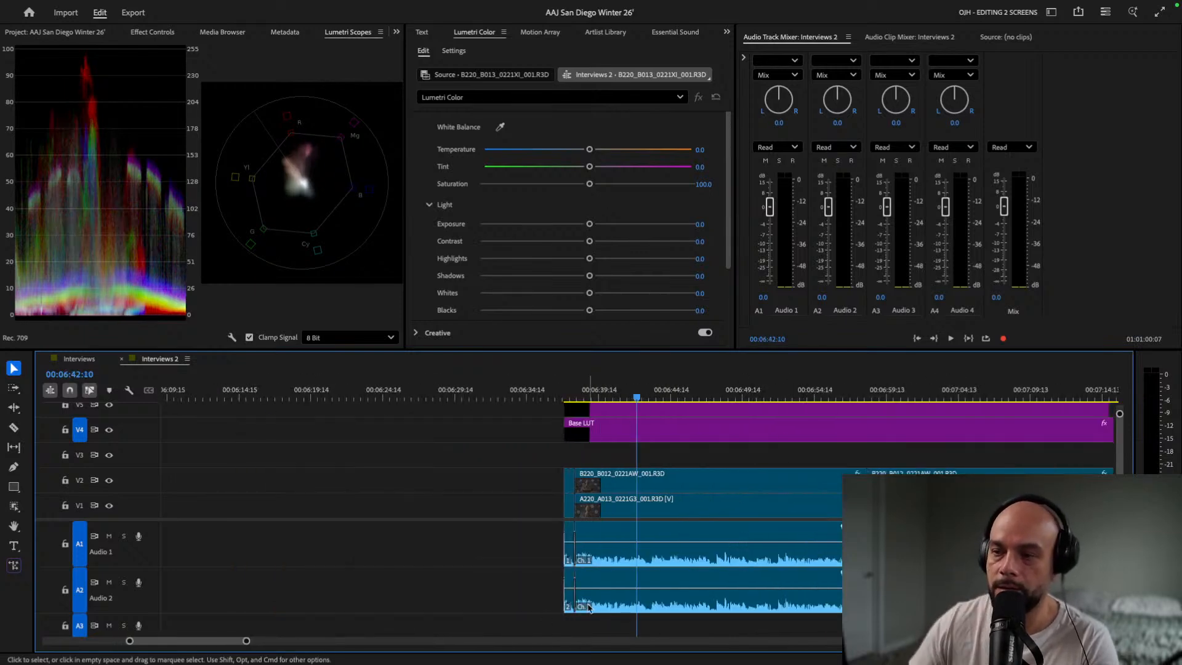
scroll(463, 557, right, 5)
scroll(299, 502, left, 6)
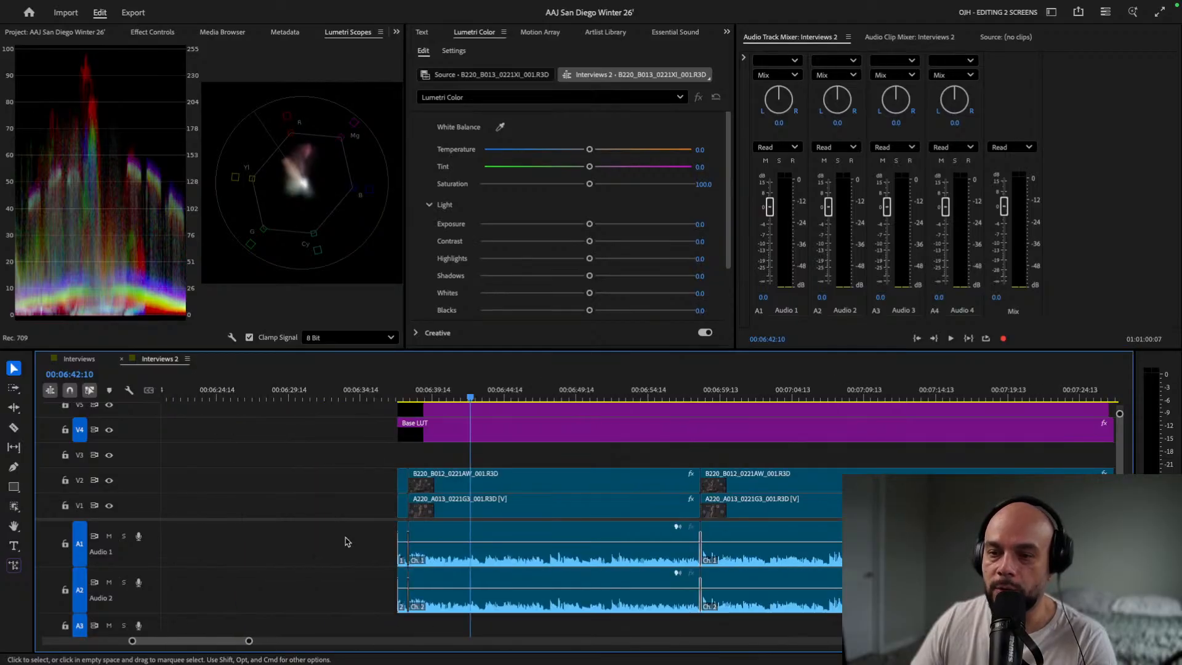
click(400, 392)
key(=)
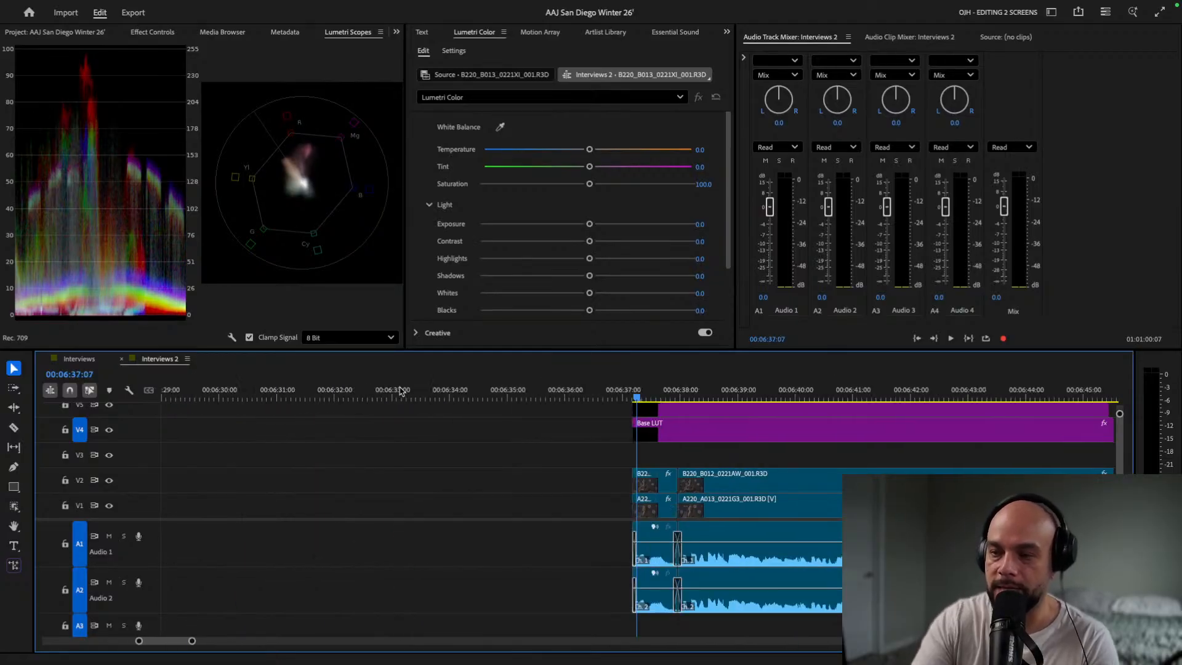
scroll(498, 458, right, 8)
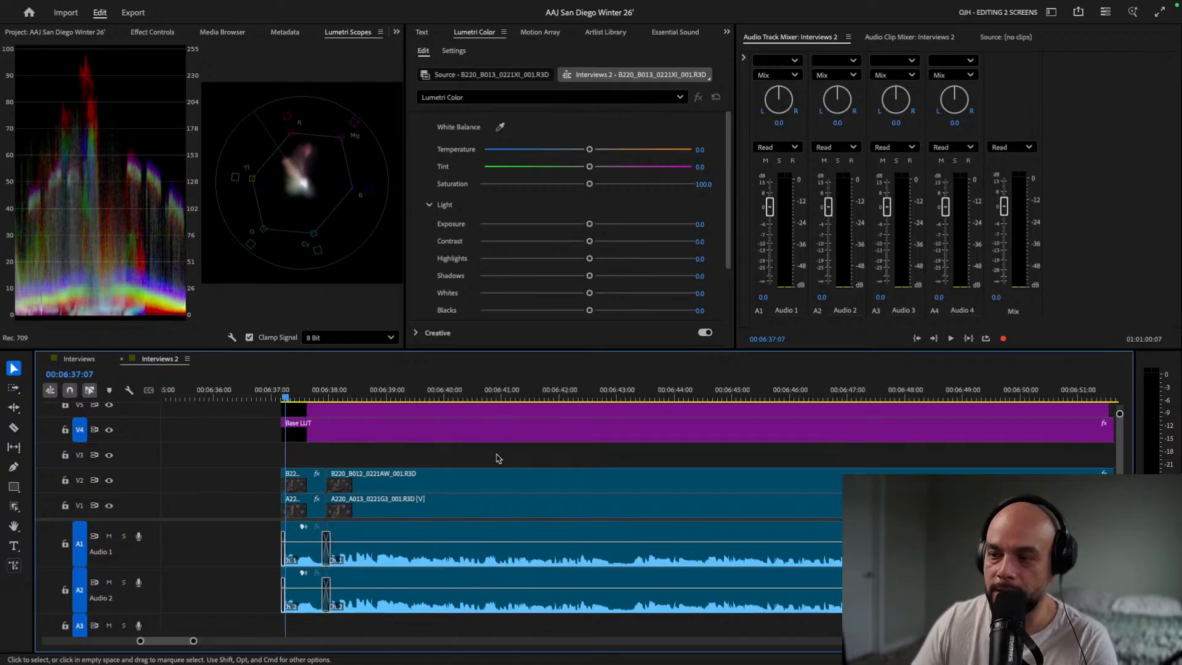
scroll(424, 560, right, 3)
scroll(269, 577, left, 1)
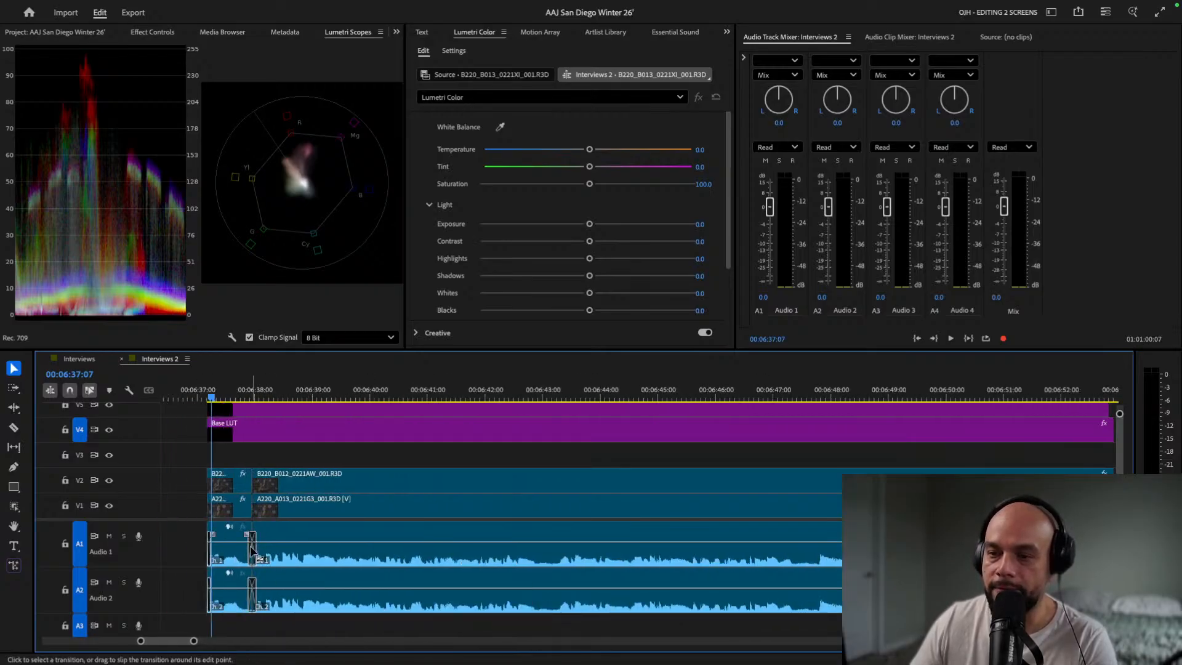
Review the remaining cuts and audio transitions of the edited interview group through to its closing fade near 00:09:13.
scroll(339, 573, right, 20)
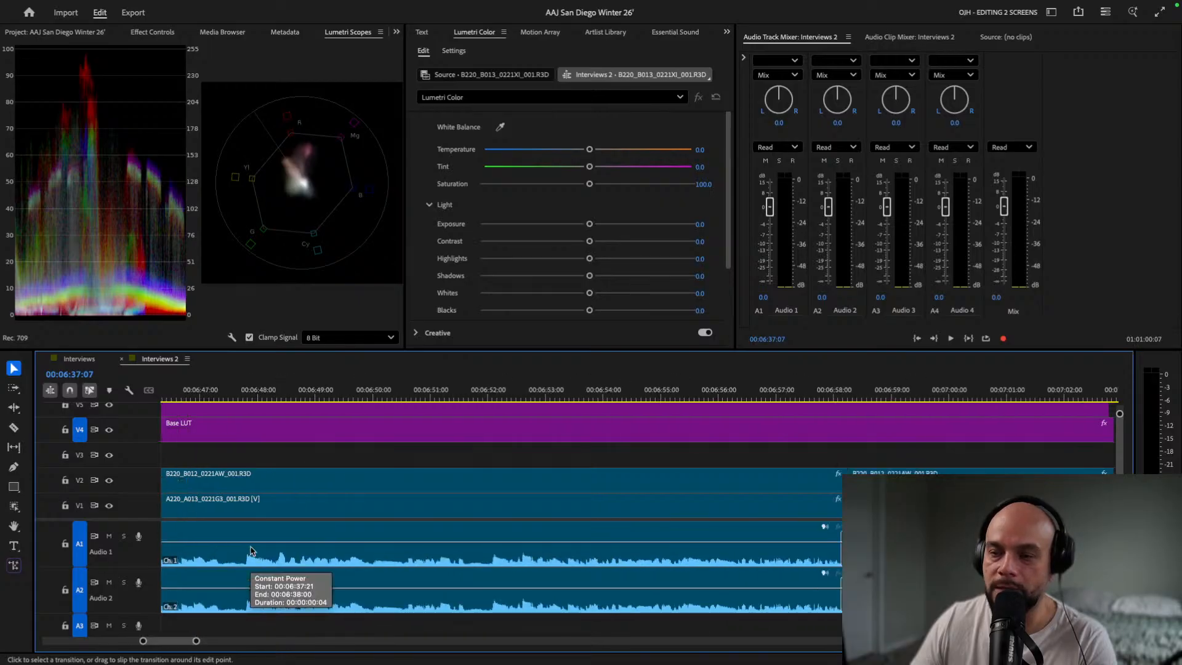
scroll(501, 565, right, 15)
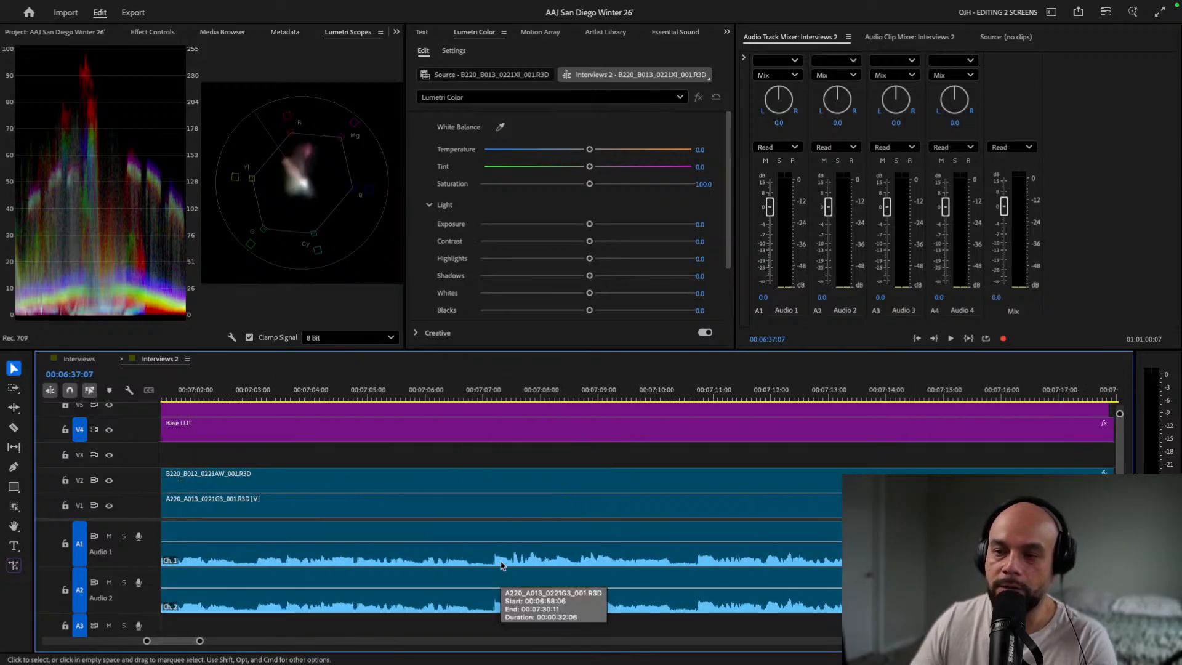
scroll(501, 566, right, 20)
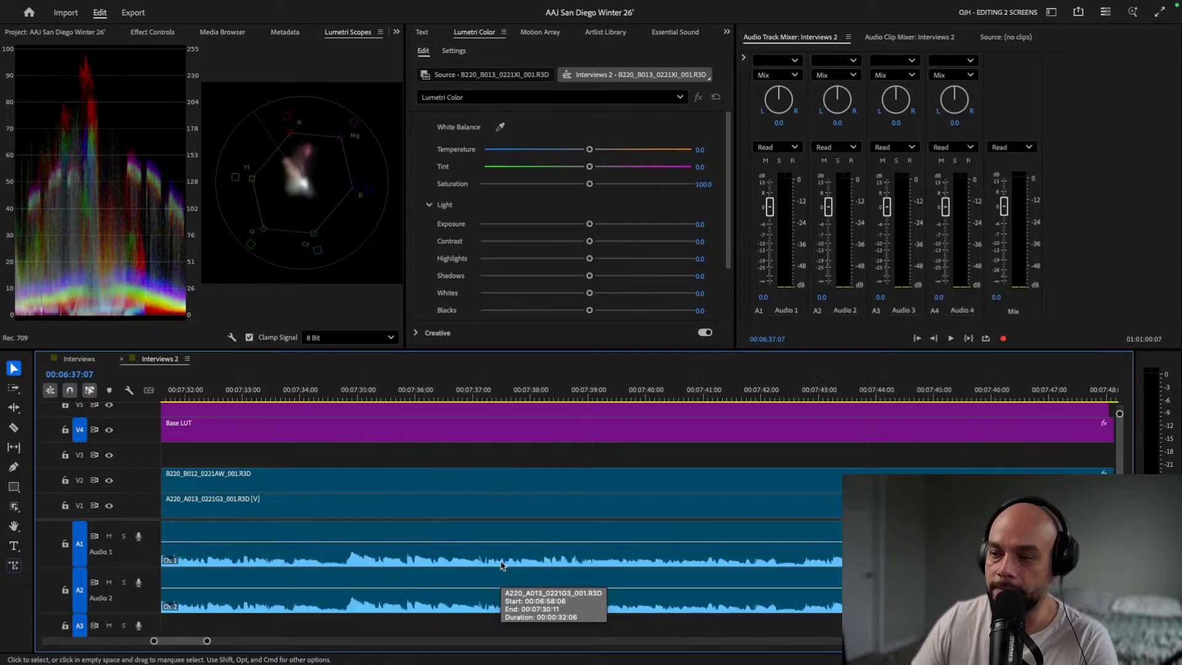
scroll(500, 566, right, 20)
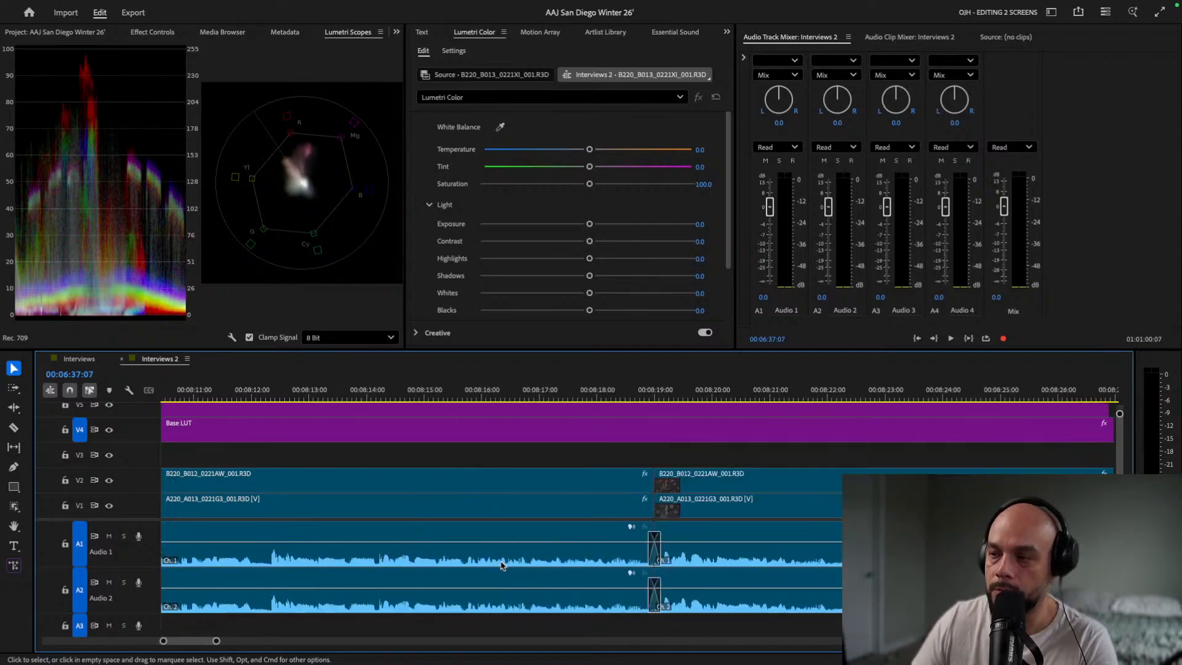
scroll(502, 565, right, 20)
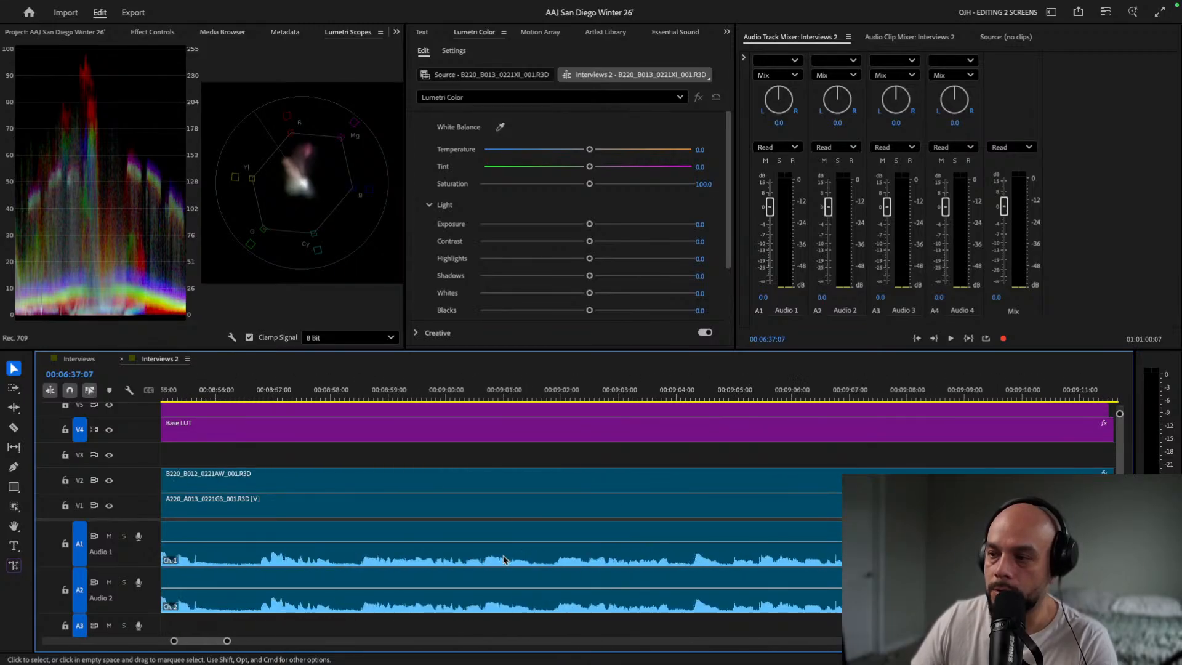
scroll(503, 558, right, 2)
click(497, 395)
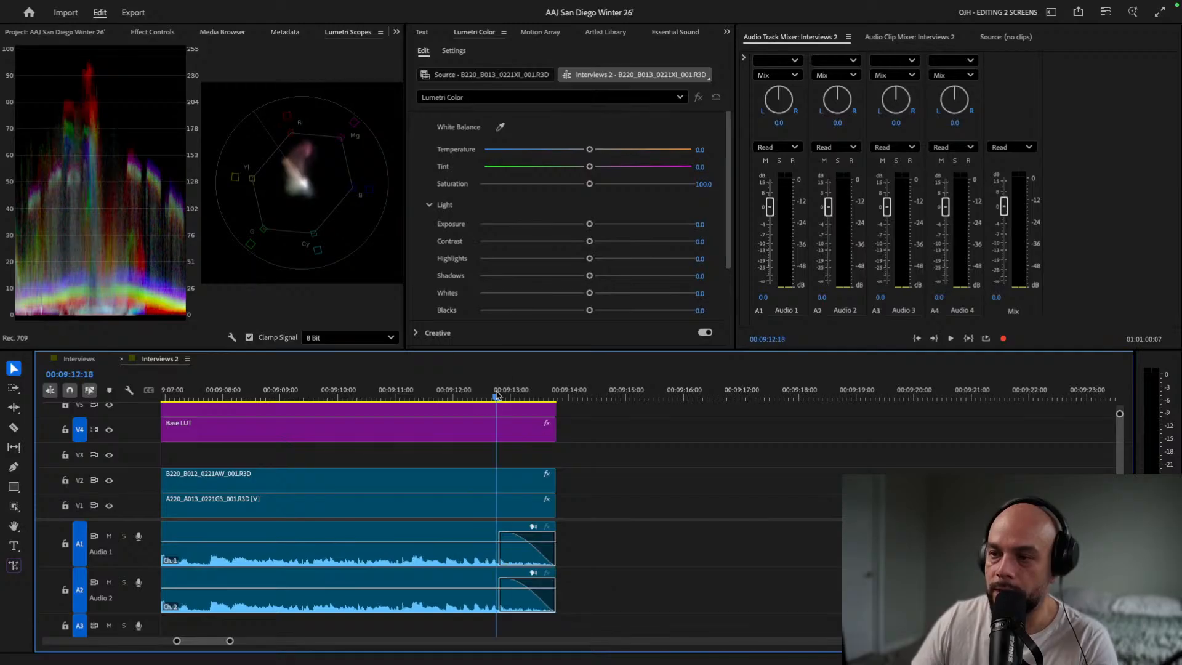
scroll(496, 395, down, 15)
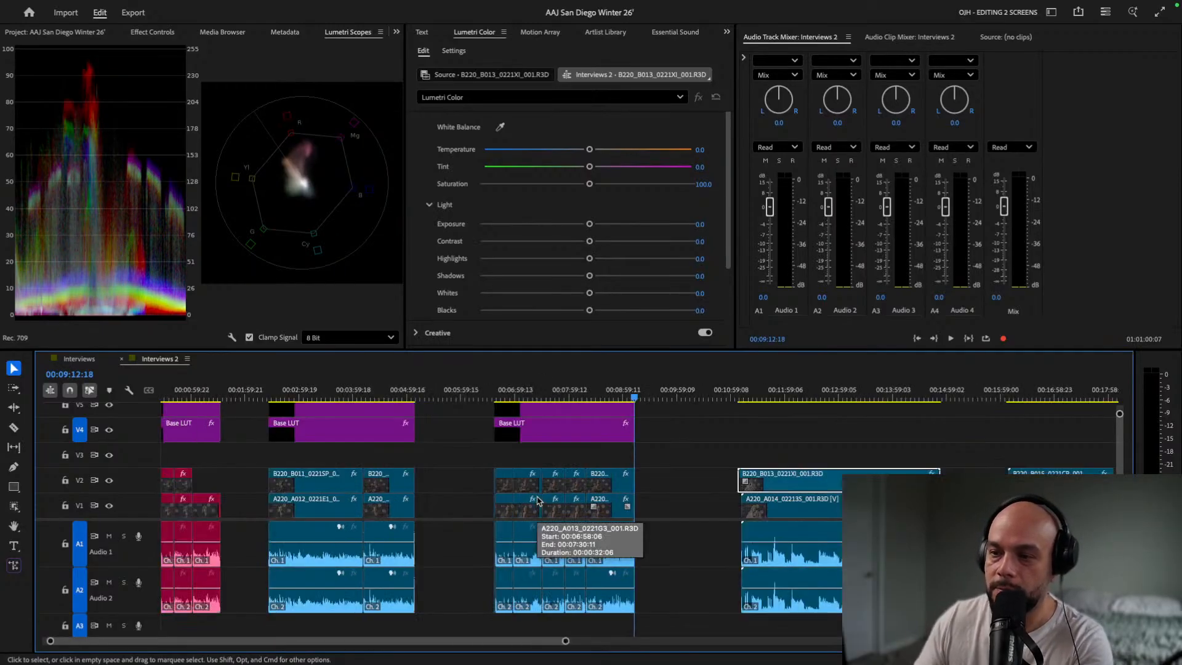
Check the opening of the B220_B013 interview by playback and trim its V2 clip's start to line up with the A220_A014 clip on V1.
click(759, 394)
scroll(670, 505, up, 10)
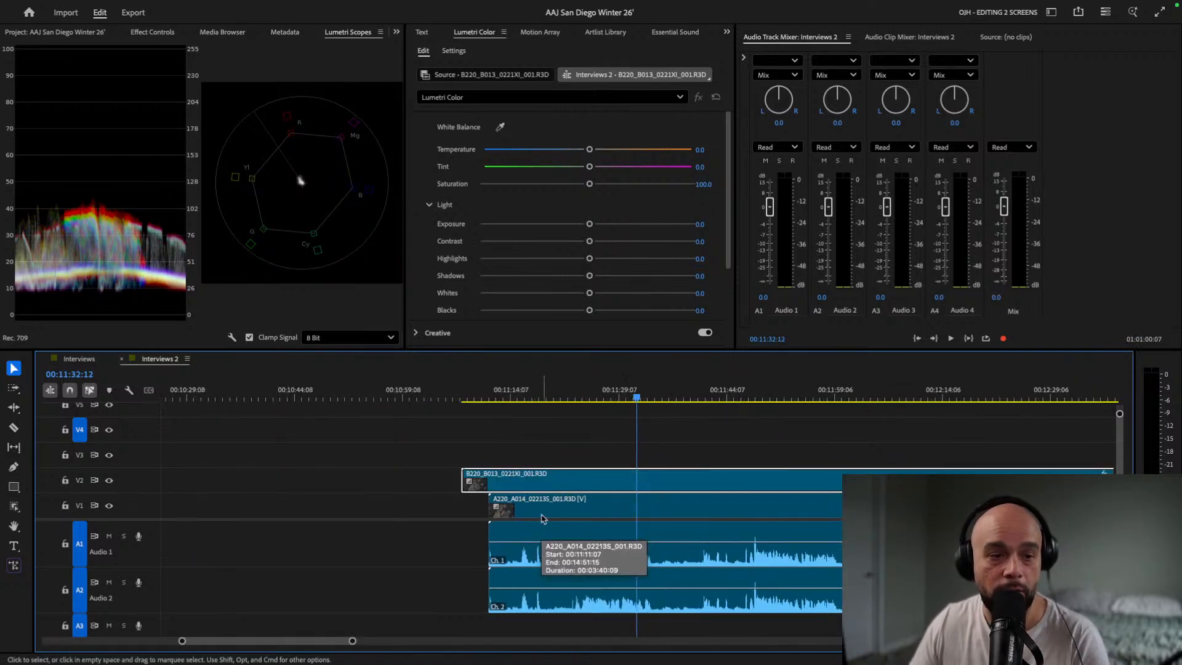
click(590, 394)
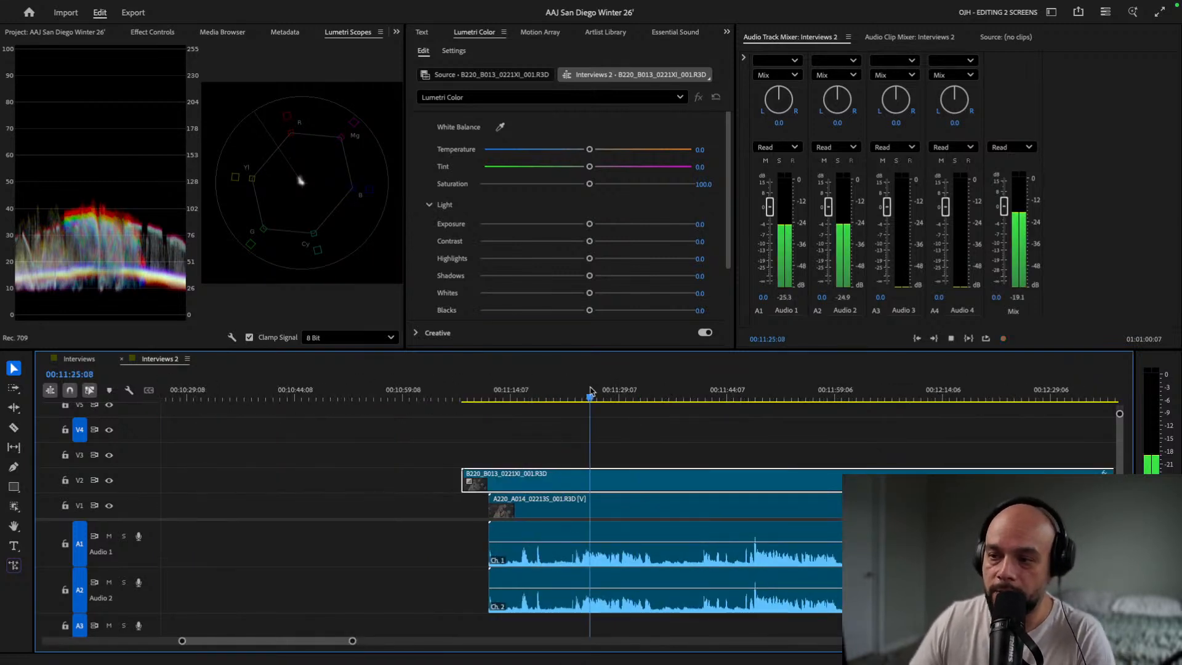
key(space)
key(space)
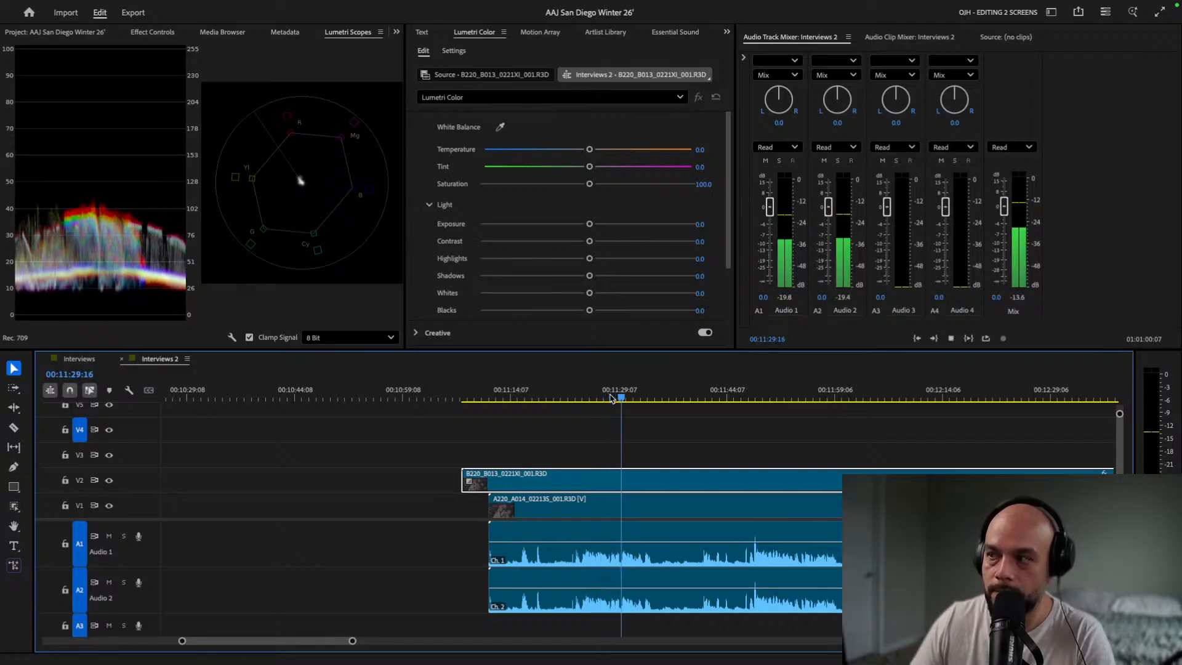
key(space)
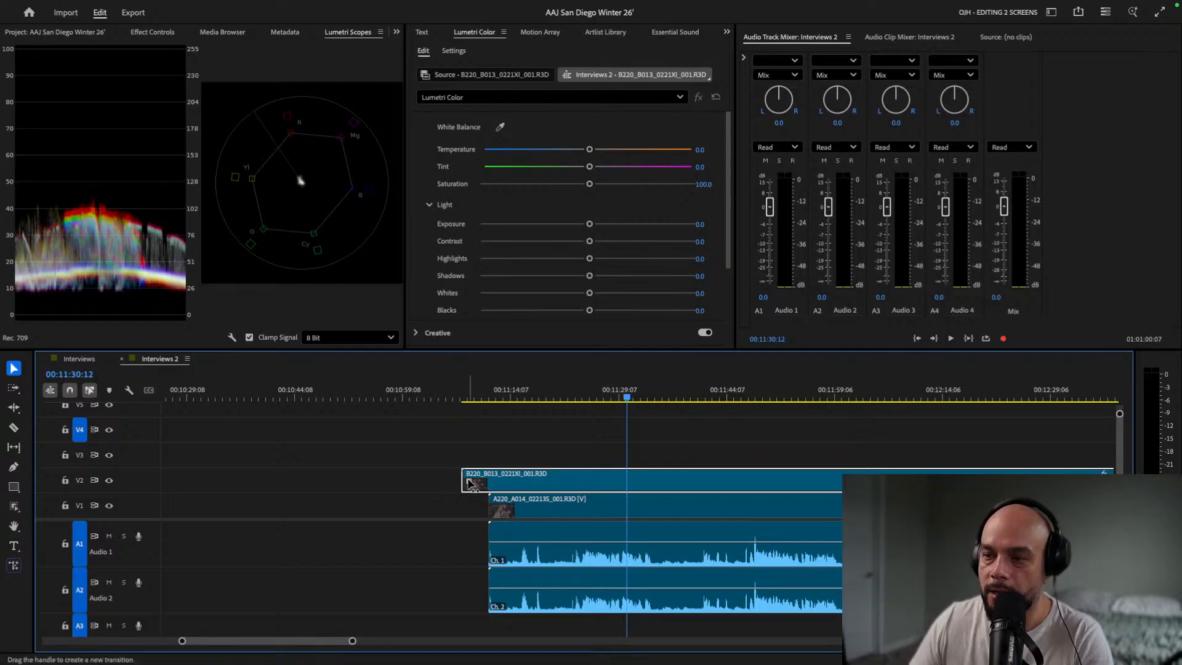
drag(468, 483, 489, 483)
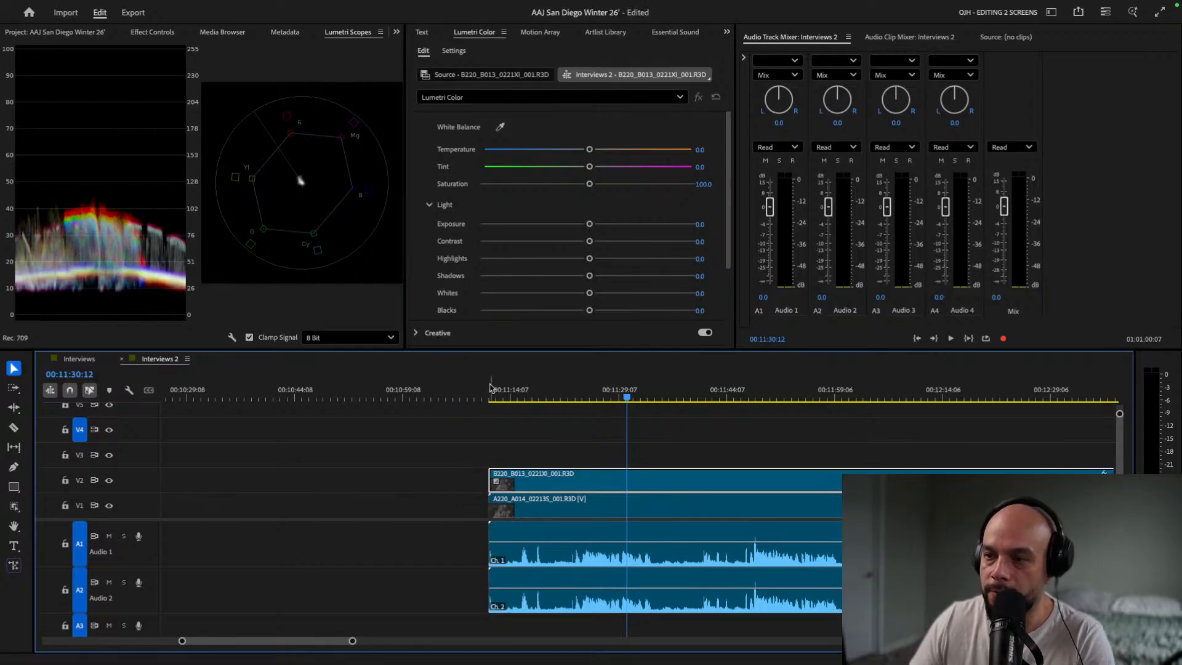
Find the first speech in the interview and trim the start of both camera clips and their audio to 00:11:15:22.
drag(491, 386, 521, 396)
key(equal)
key(equal)
key(equal)
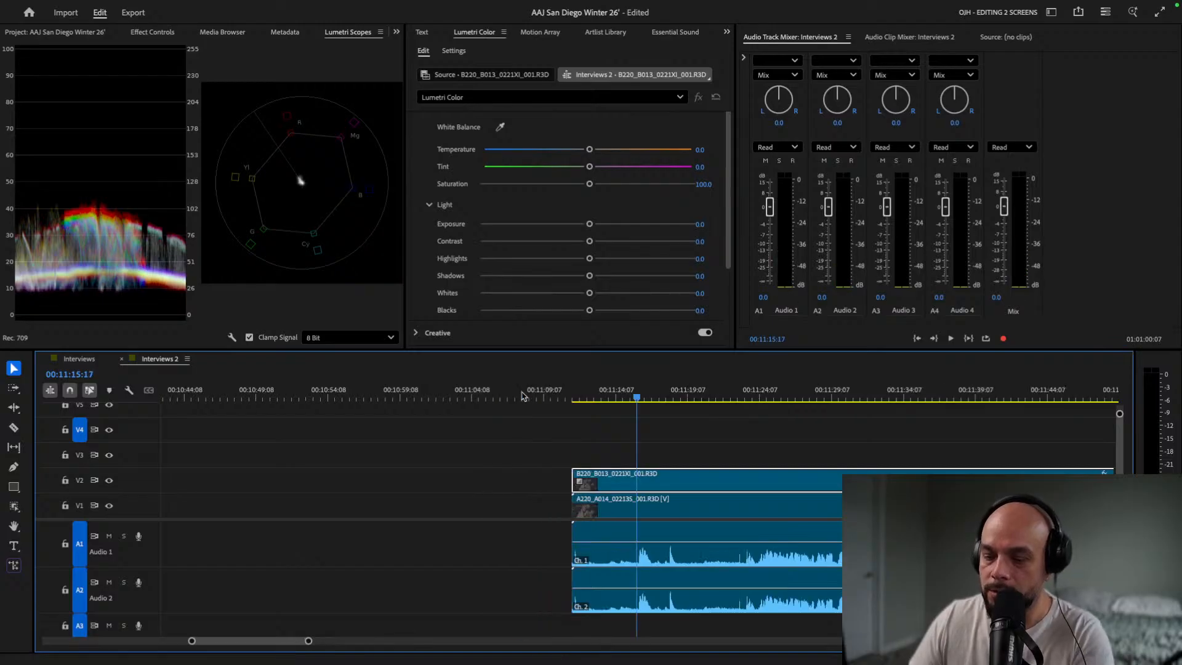
drag(637, 397, 643, 400)
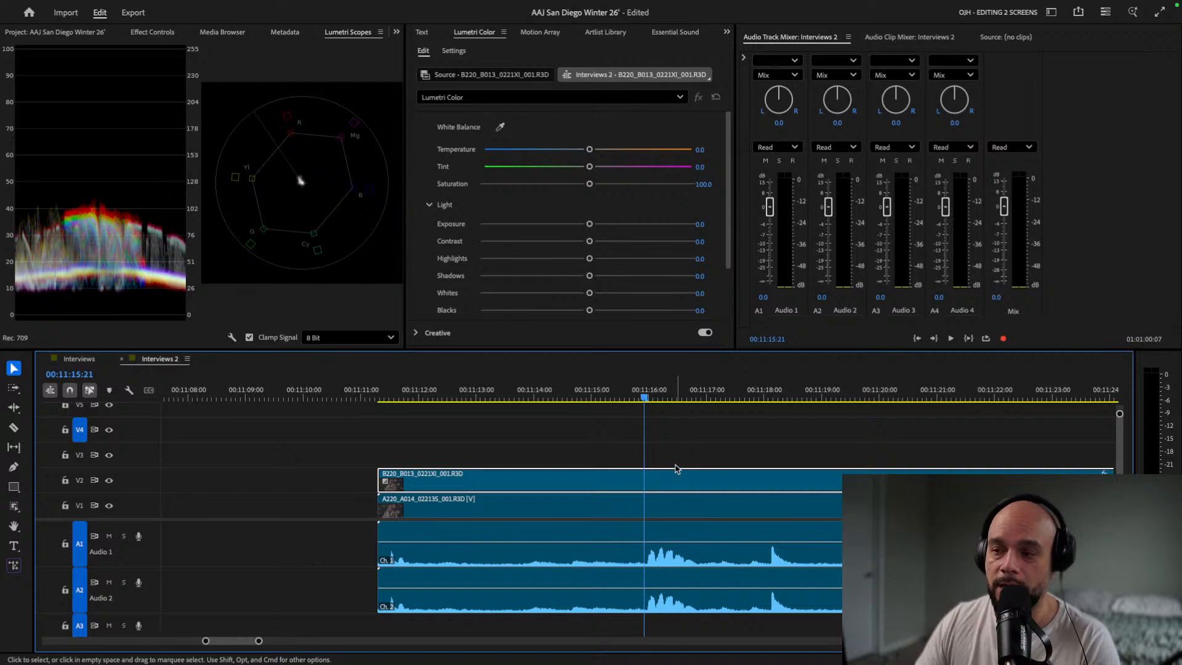
click(648, 399)
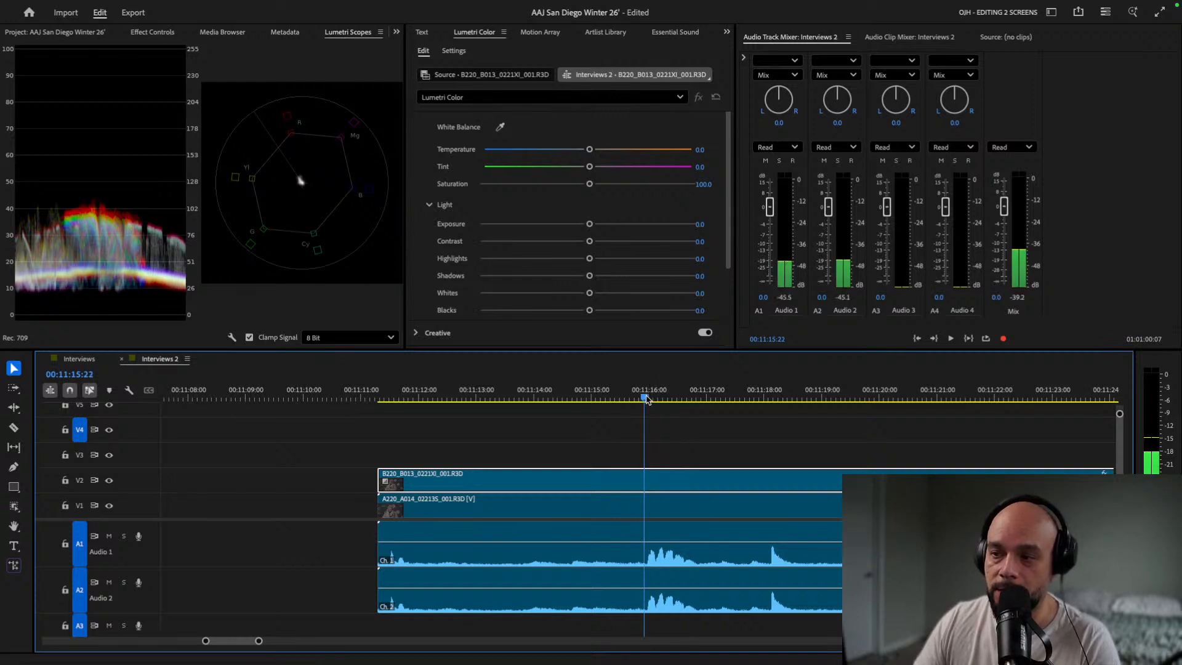
drag(355, 453, 405, 558)
drag(378, 496, 642, 497)
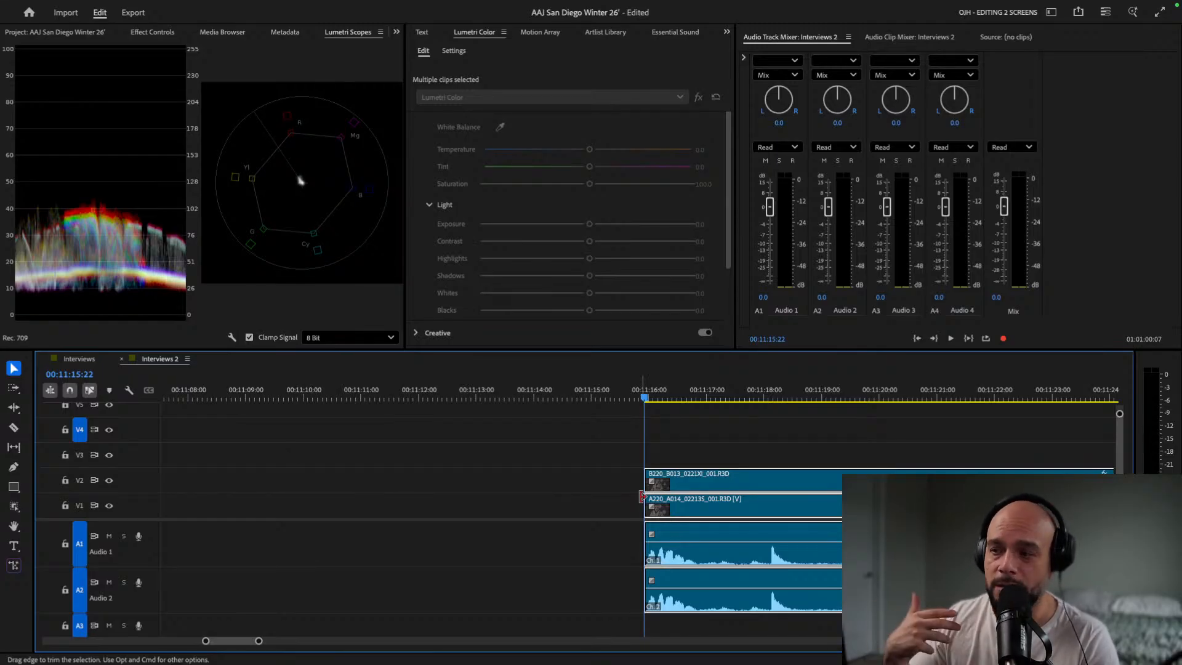
Find the end of the opening phrase by playback and split both camera clips and their audio at 00:11:16:22.
scroll(492, 561, right, 8)
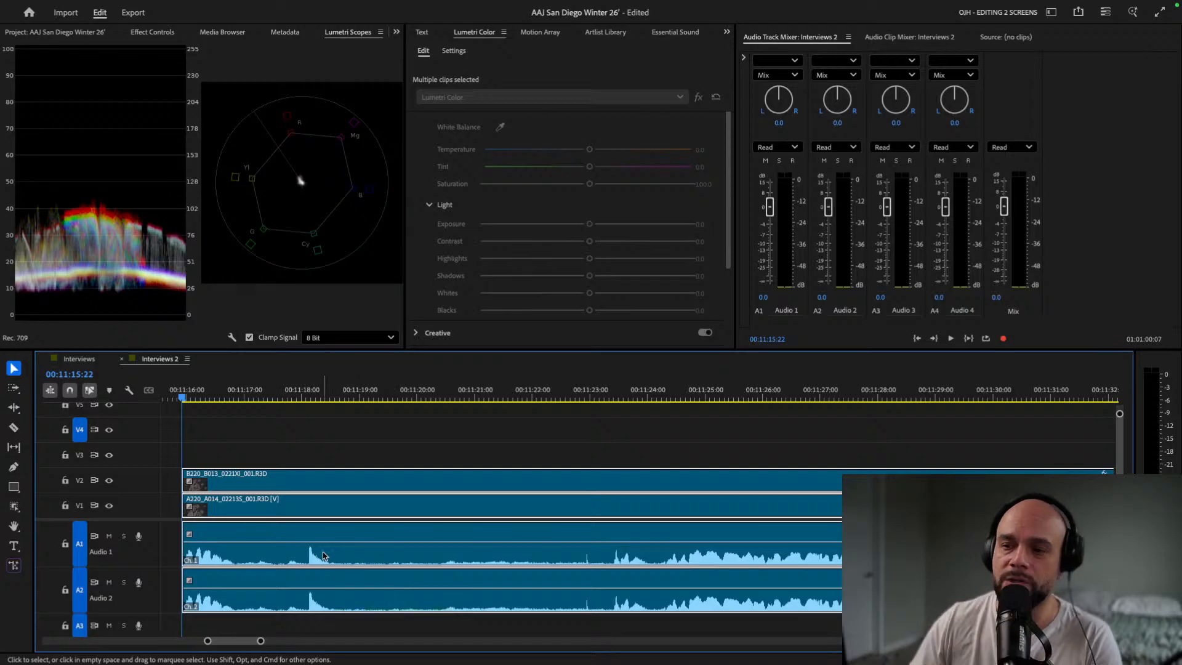
drag(245, 398, 416, 414)
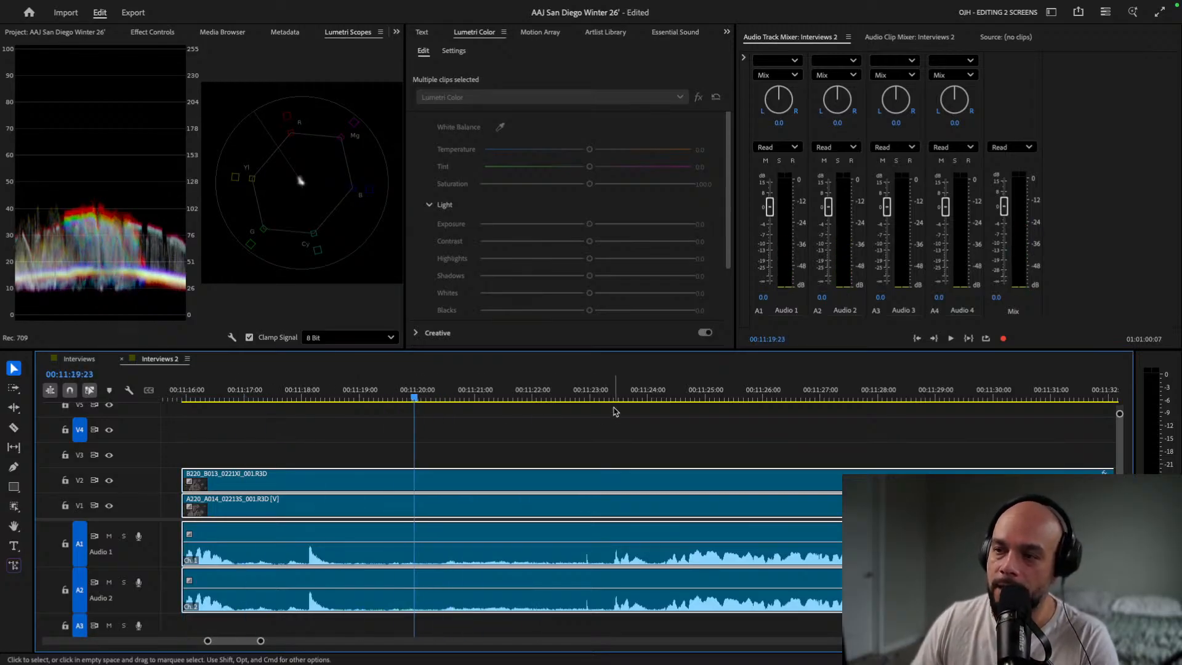
drag(611, 386, 668, 400)
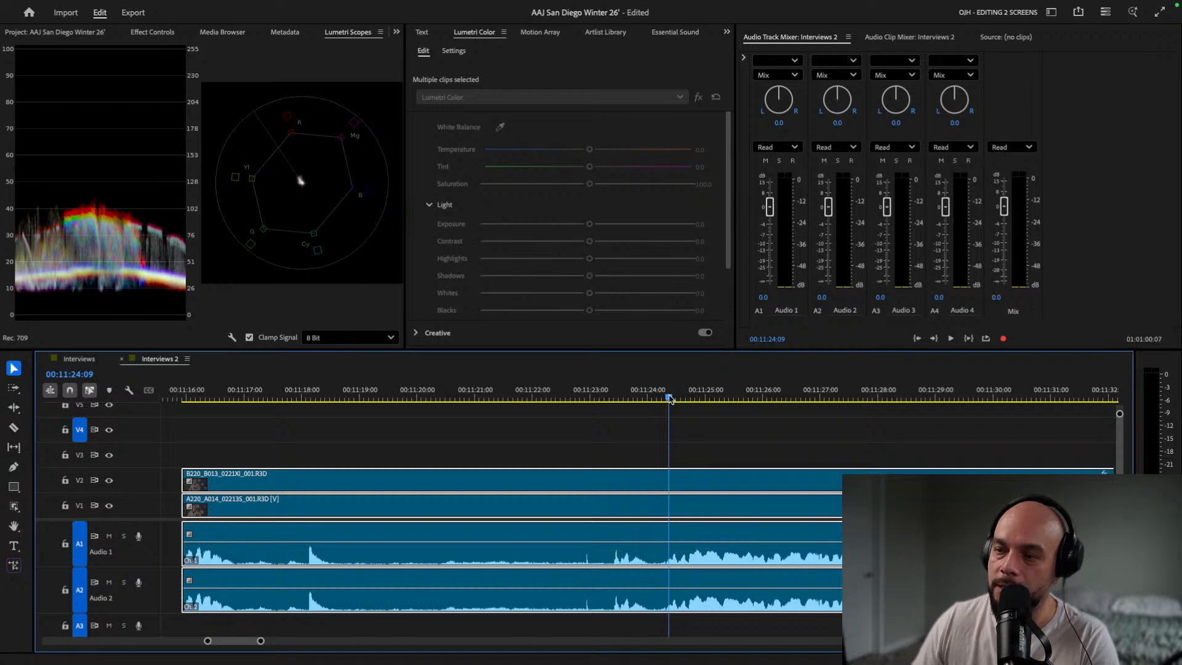
click(206, 396)
key(space)
key(space)
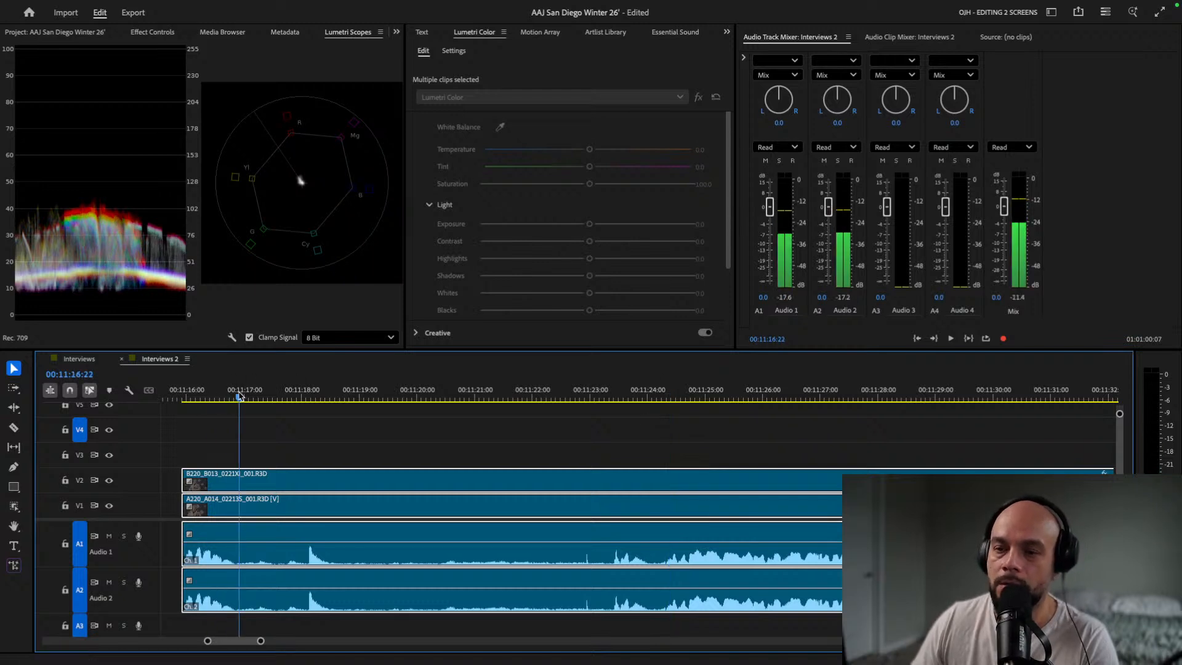
key(c)
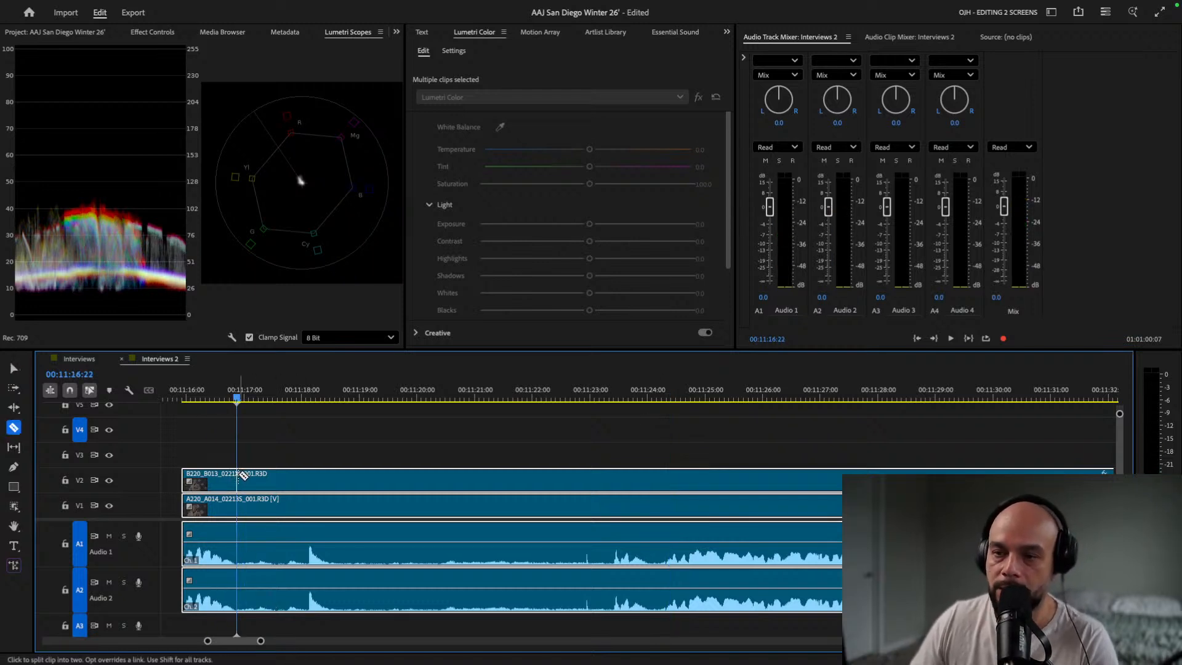
shift+click(237, 518)
key(v)
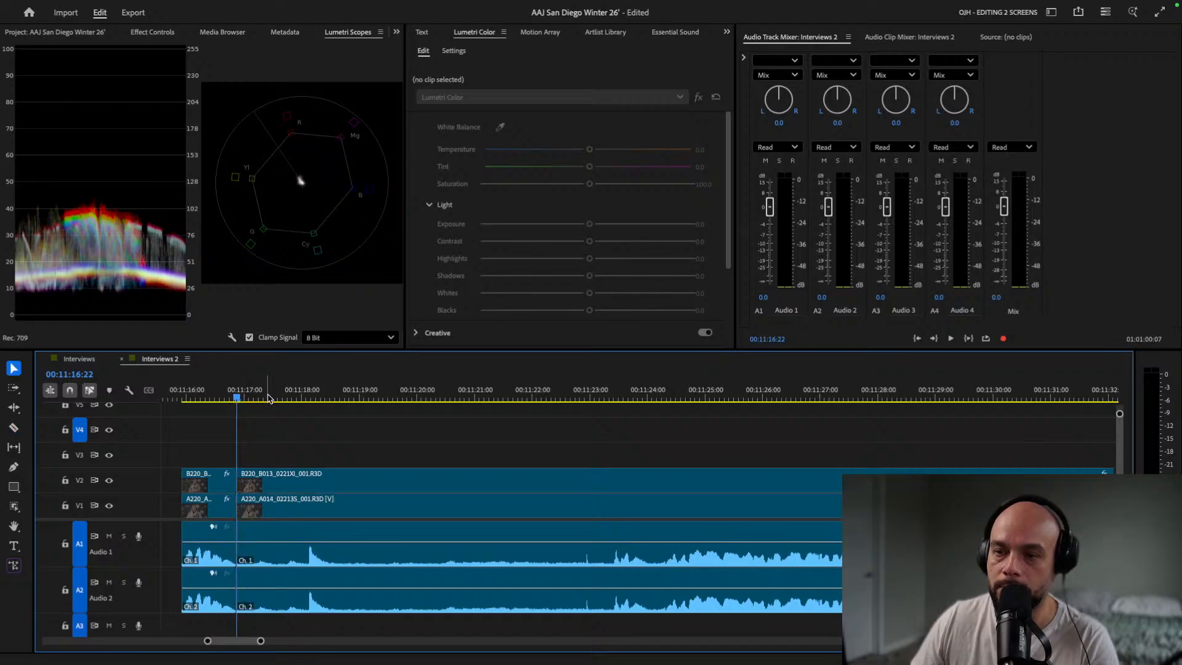
Play the section after the cut to locate the next speech and place the playhead at its start, 00:11:23:09.
key(space)
drag(326, 406, 306, 412)
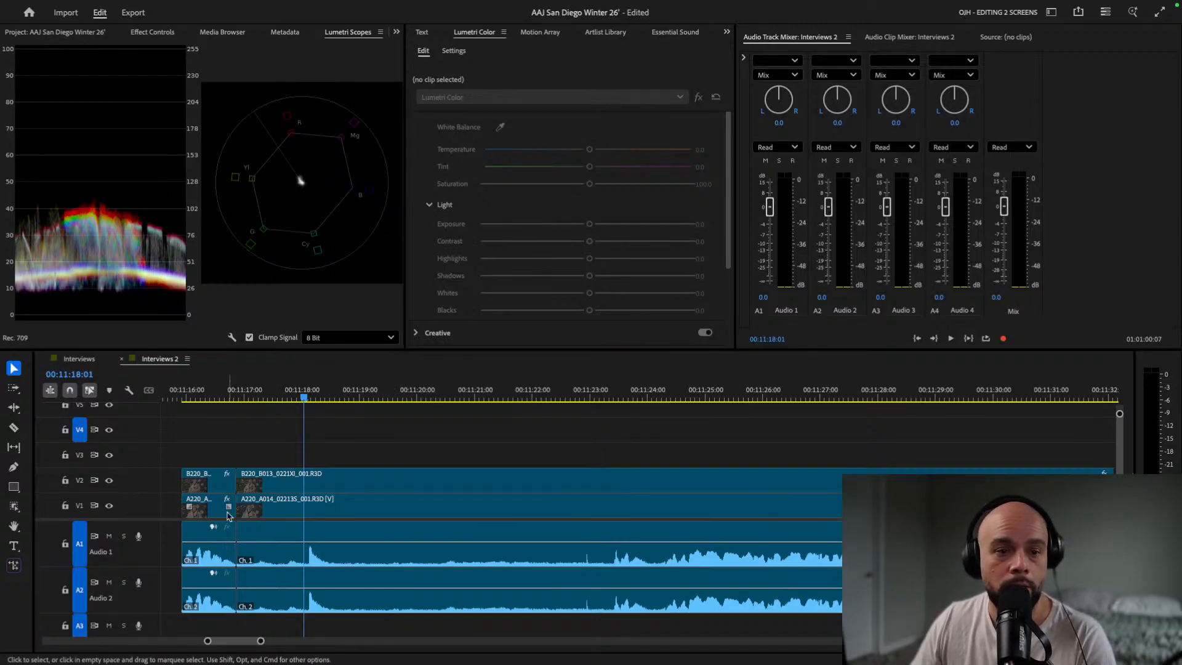
click(302, 400)
key(space)
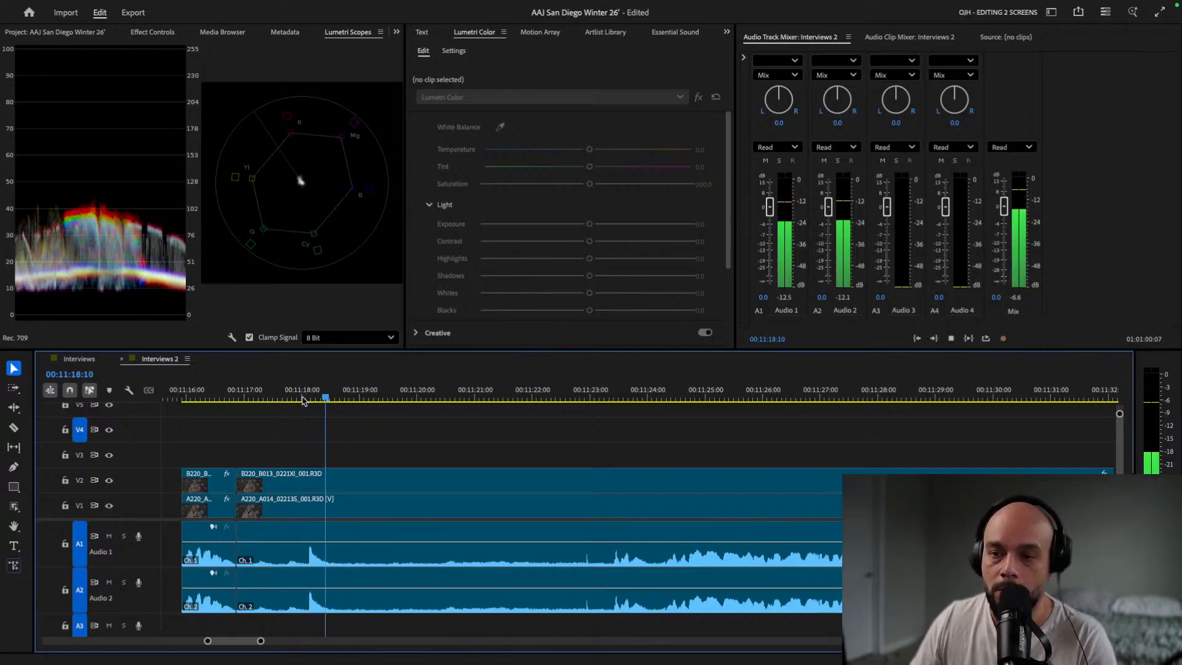
click(622, 399)
click(609, 400)
key(space)
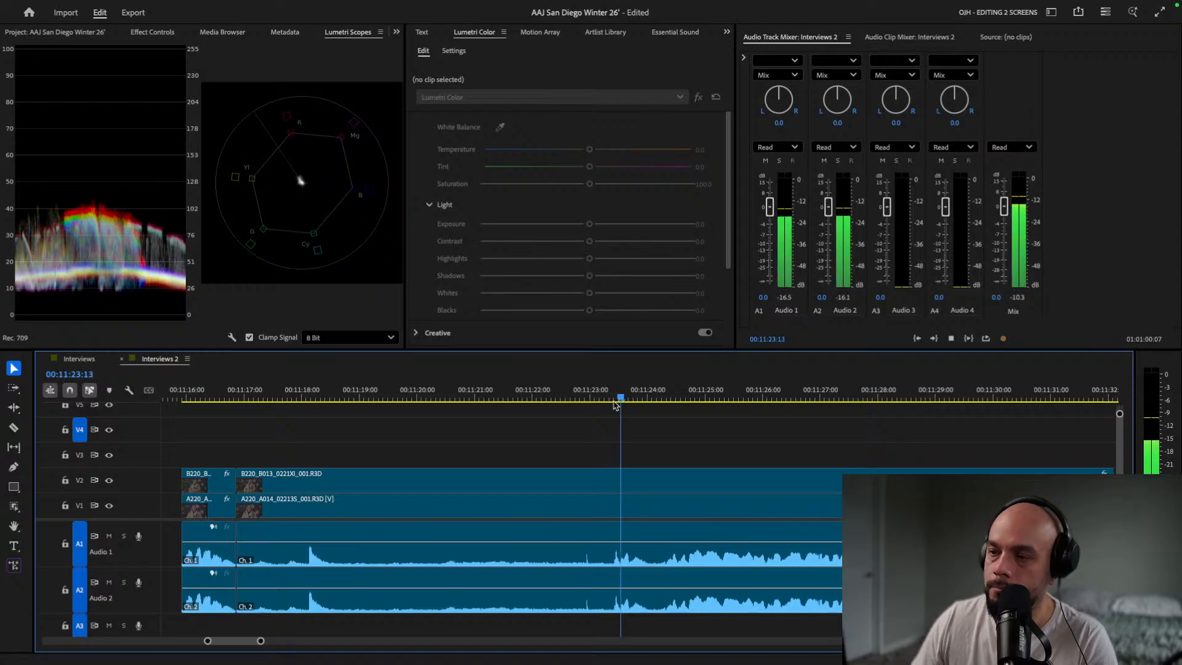
drag(602, 400, 612, 400)
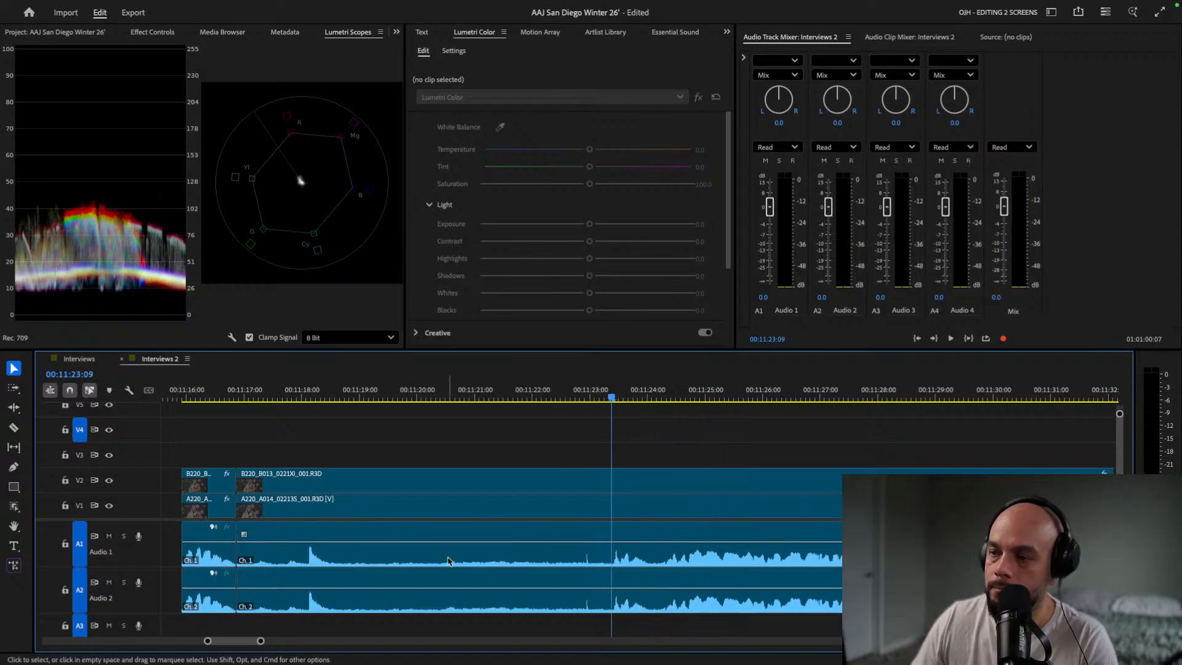
Ripple-trim the start of both camera clips and audio after the cut to the playhead at 00:11:23:09, and play the join.
drag(307, 459, 355, 573)
click(319, 451)
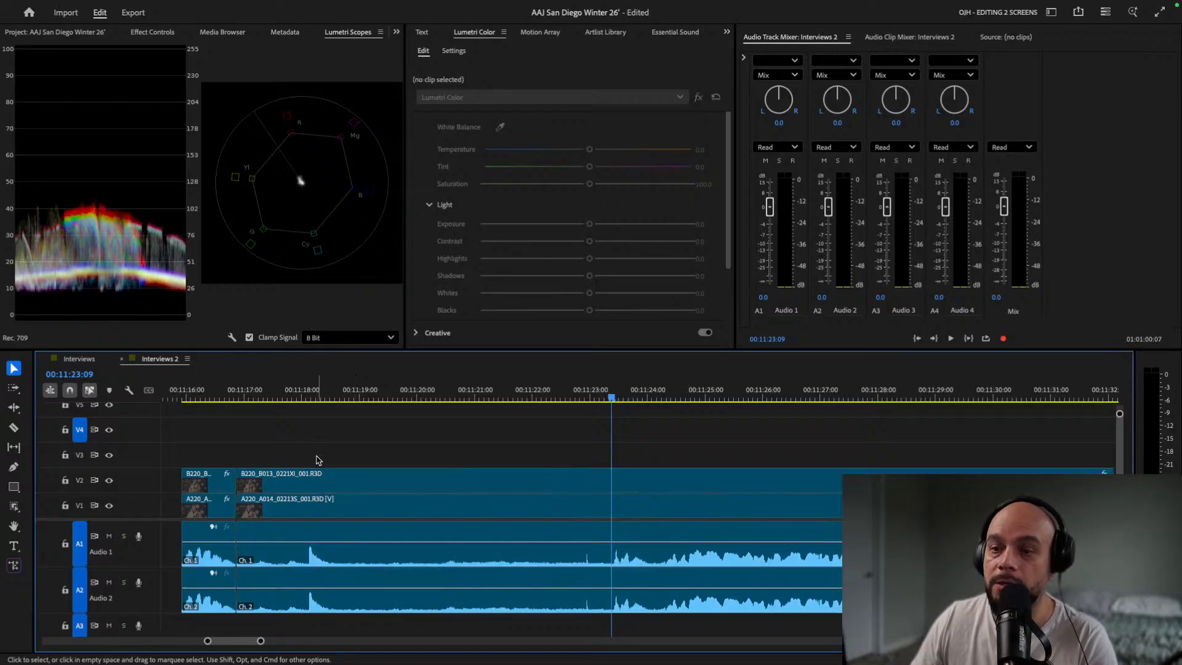
scroll(312, 527, down, 3)
scroll(301, 552, up, 3)
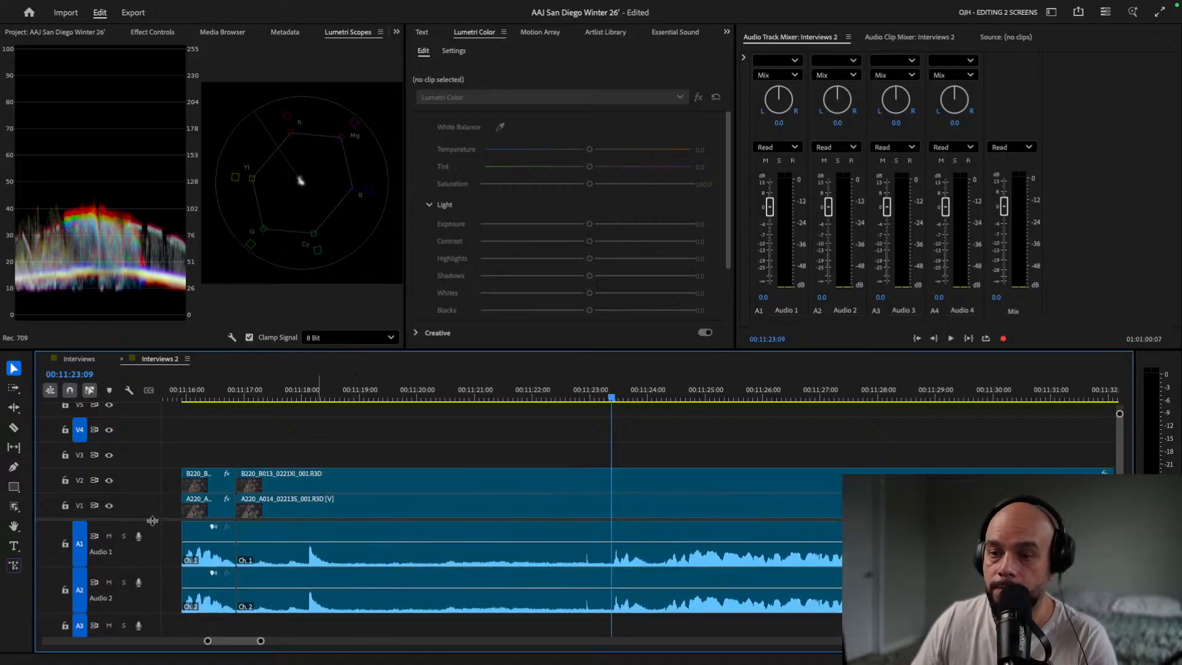
drag(154, 521, 153, 509)
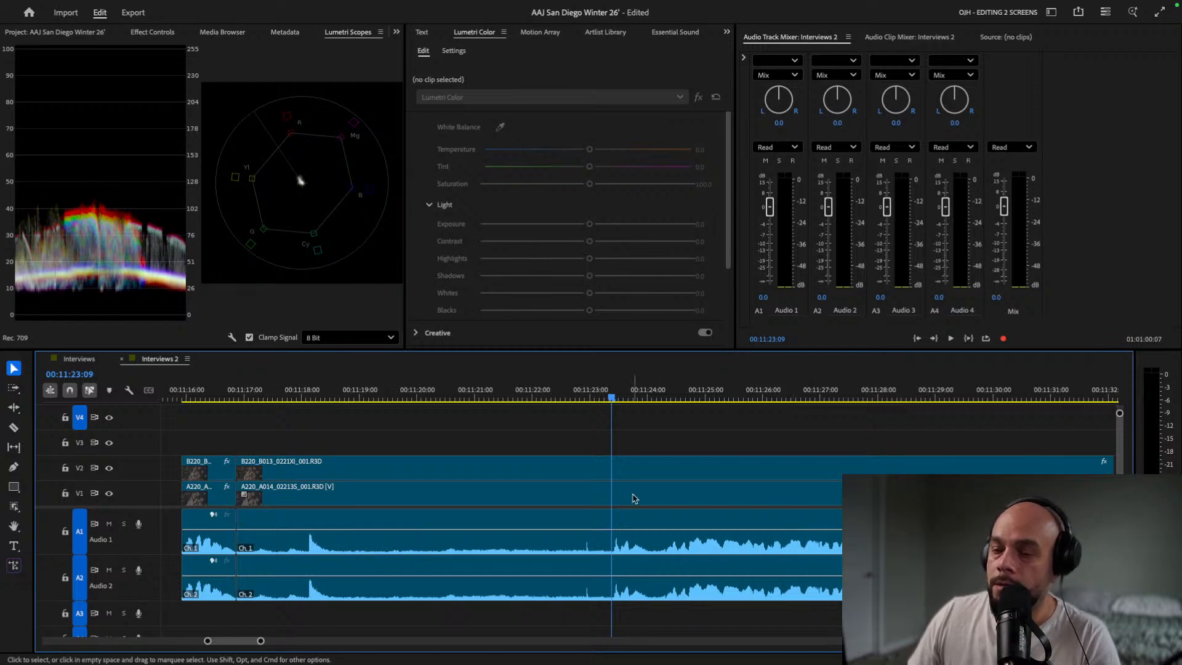
drag(344, 446, 463, 596)
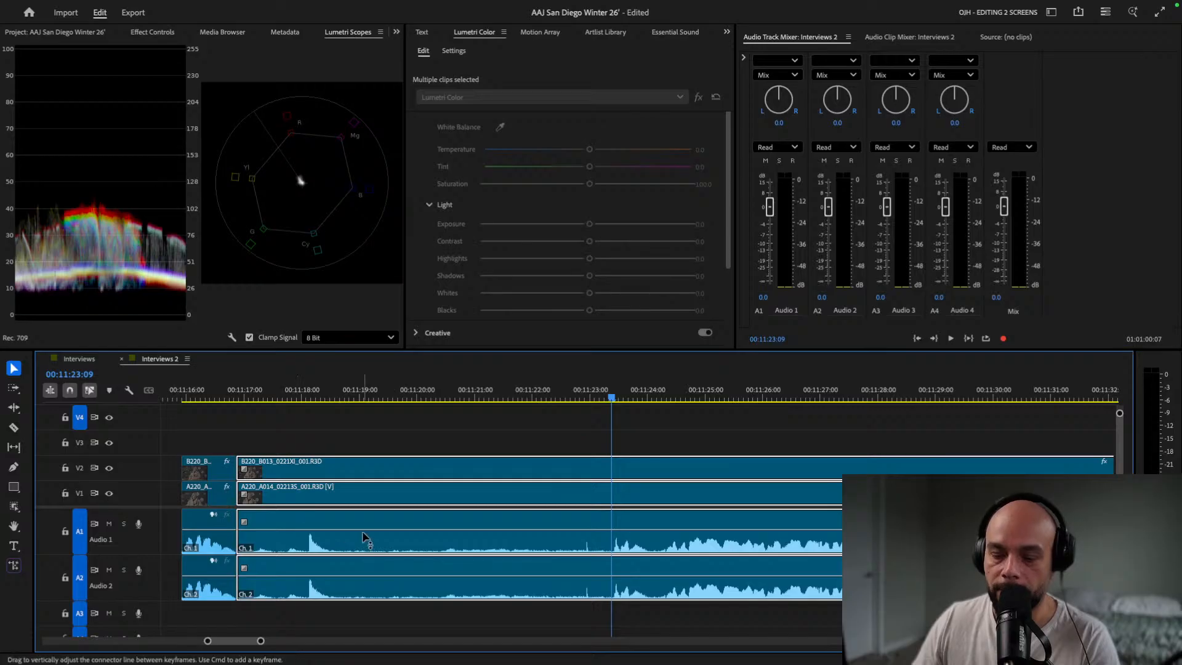
key(b)
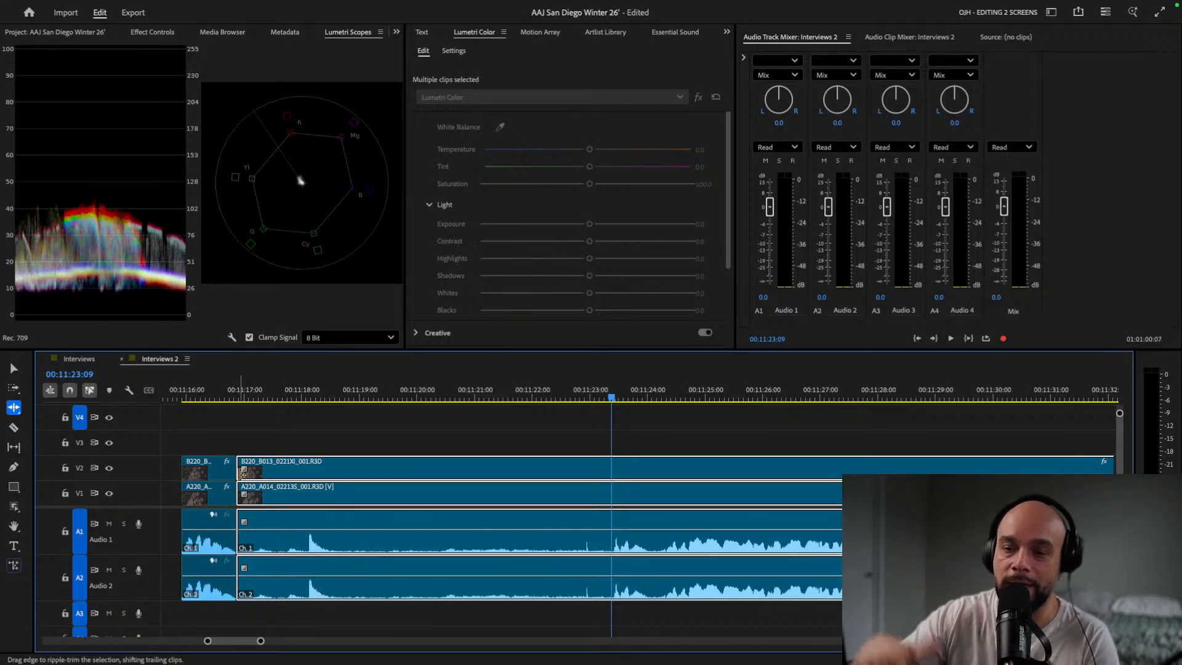
drag(241, 474, 611, 482)
key(v)
click(227, 395)
key(space)
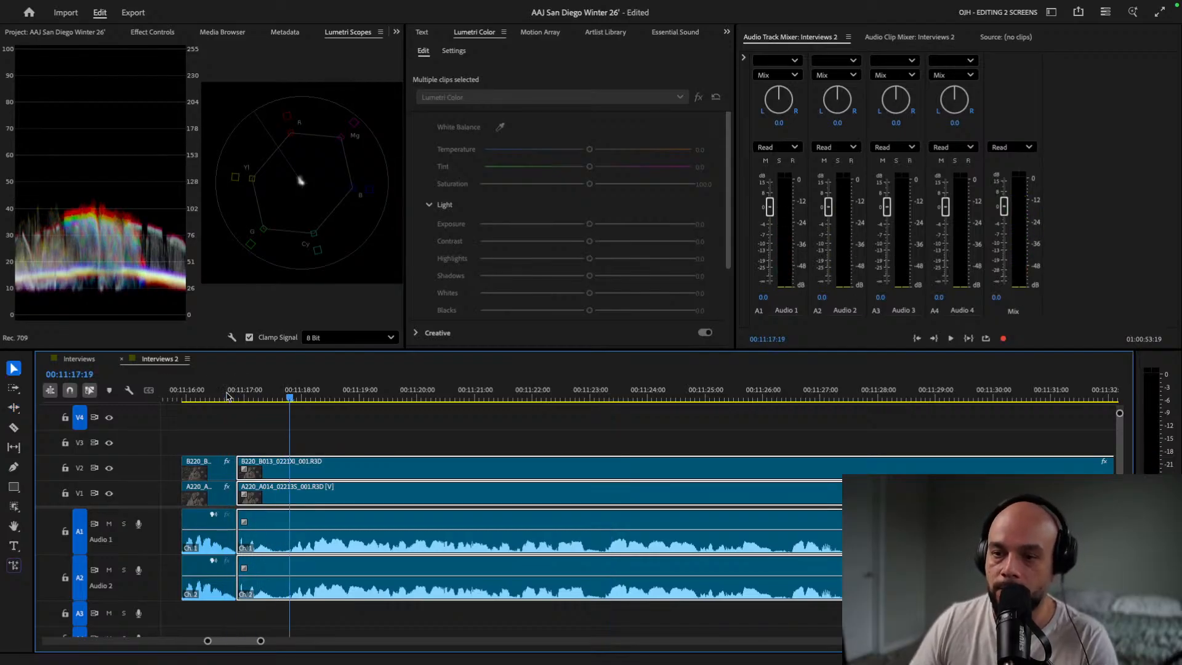
Find the end of this speech by playback and split both camera clips and their audio at 00:11:27:10.
scroll(302, 575, down, 3)
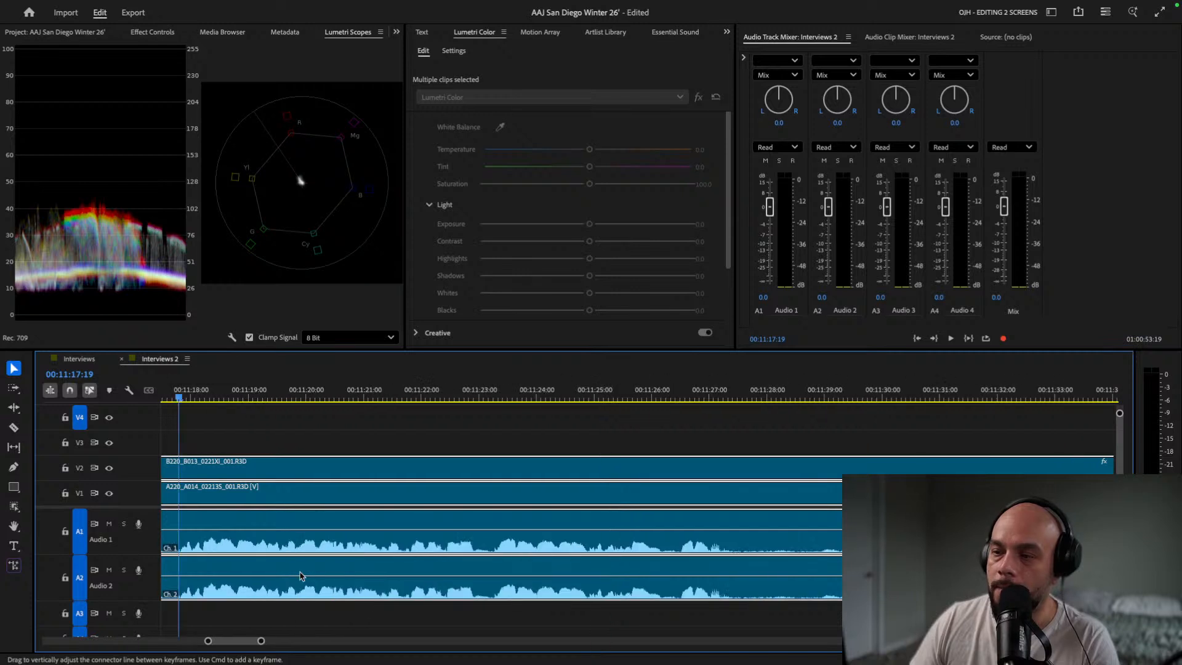
click(585, 394)
key(space)
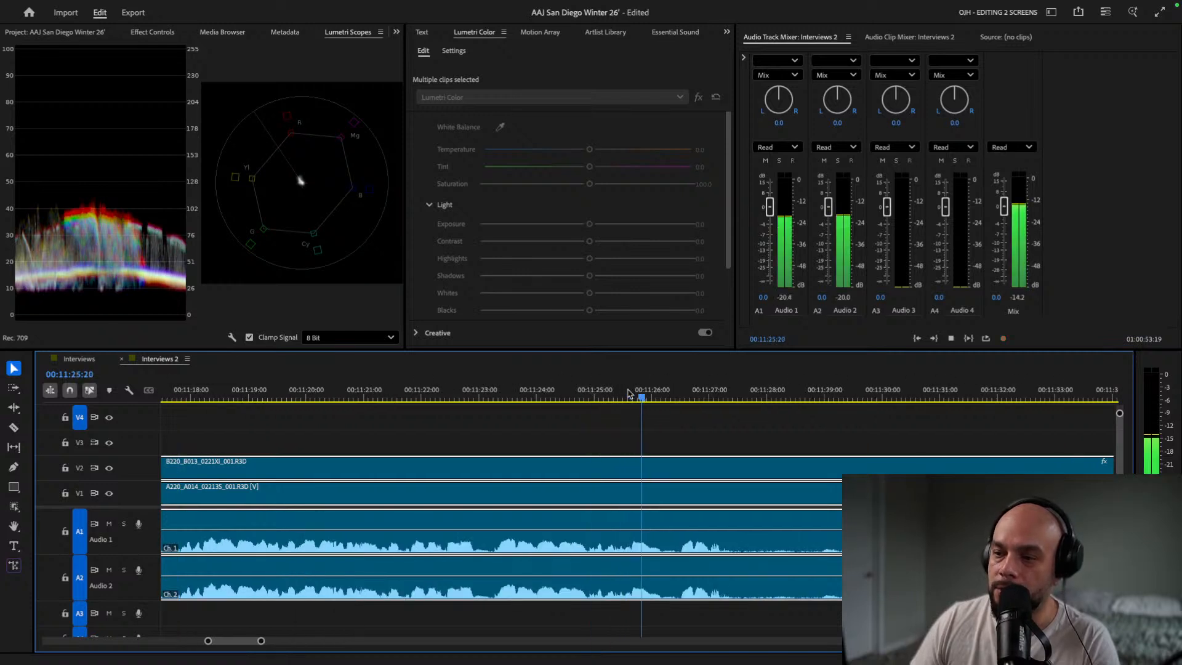
key(space)
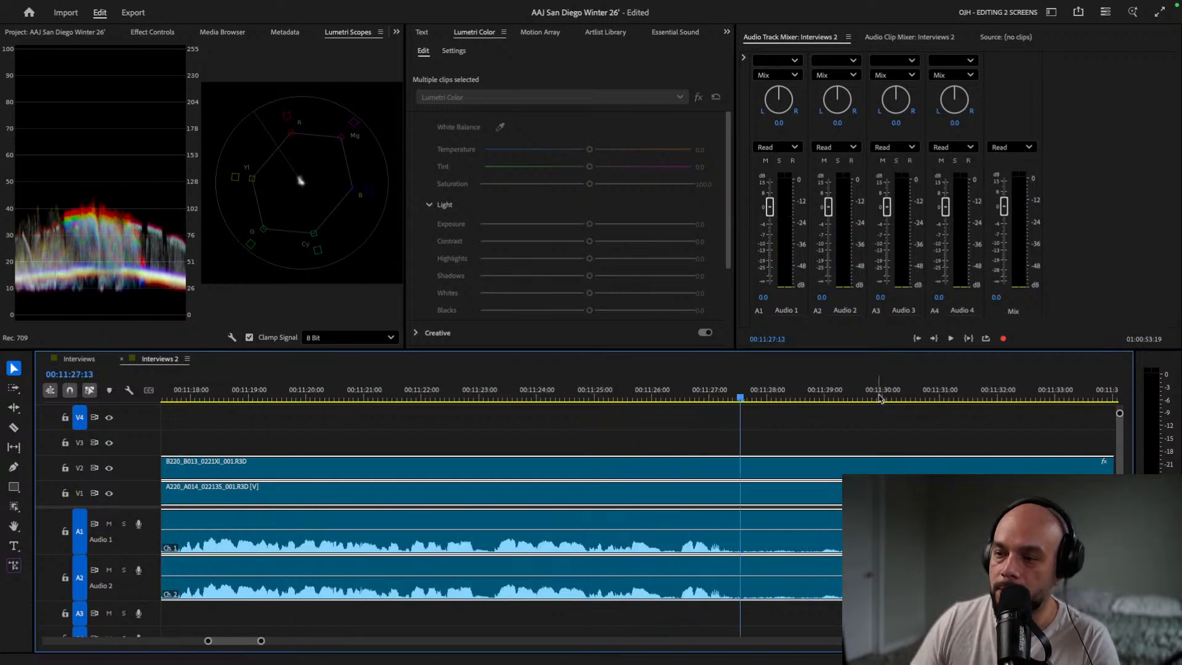
mouse_move(724, 394)
mouse_down()
mouse_move(703, 395)
mouse_move(733, 394)
mouse_up()
key(c)
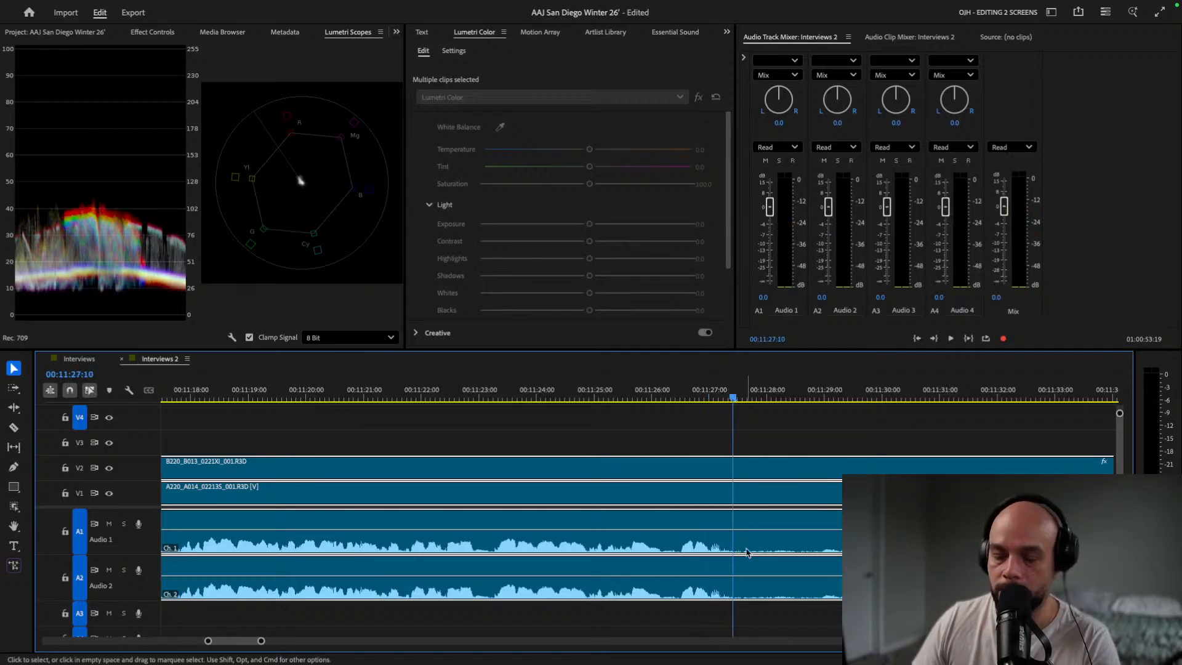
click(733, 468)
click(733, 492)
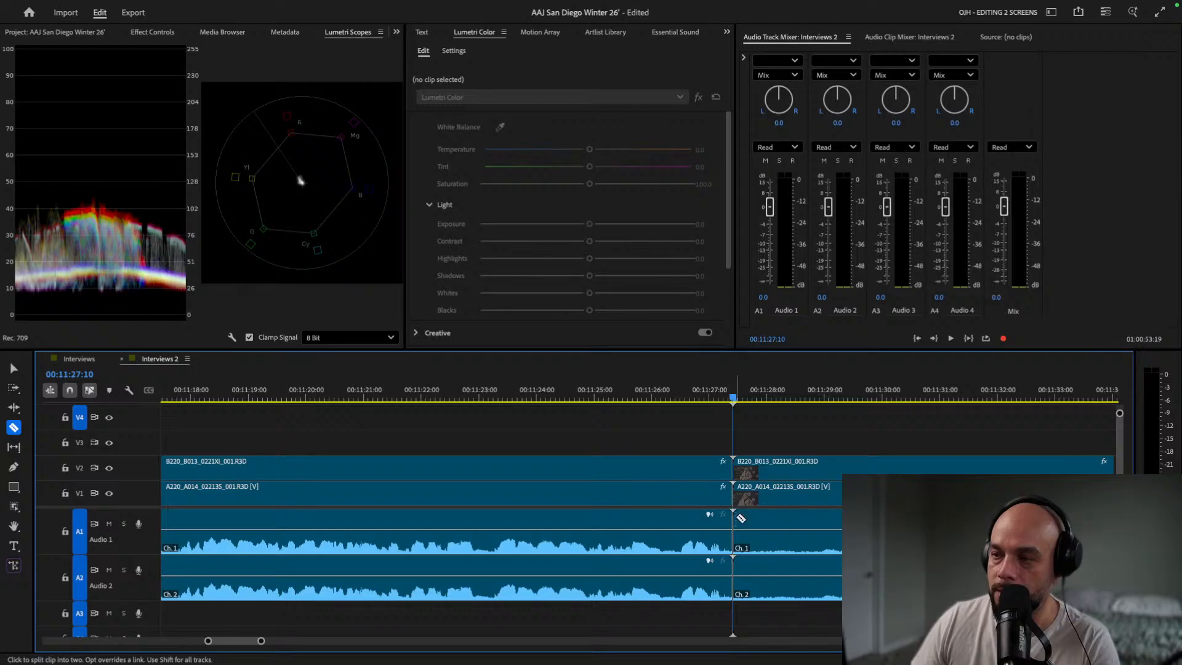
key(v)
Search past the 00:11:27:10 cut for the next usable speech and place the playhead at 00:11:41:15, just before its waveform peak.
scroll(709, 574, down, 3)
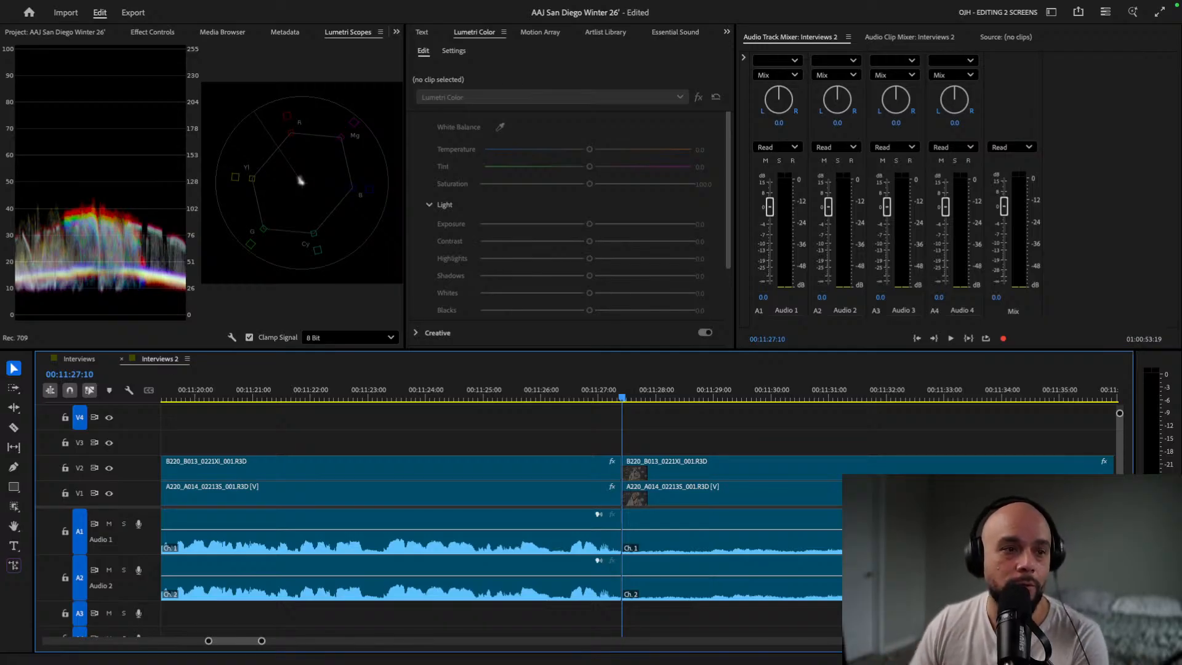
click(300, 179)
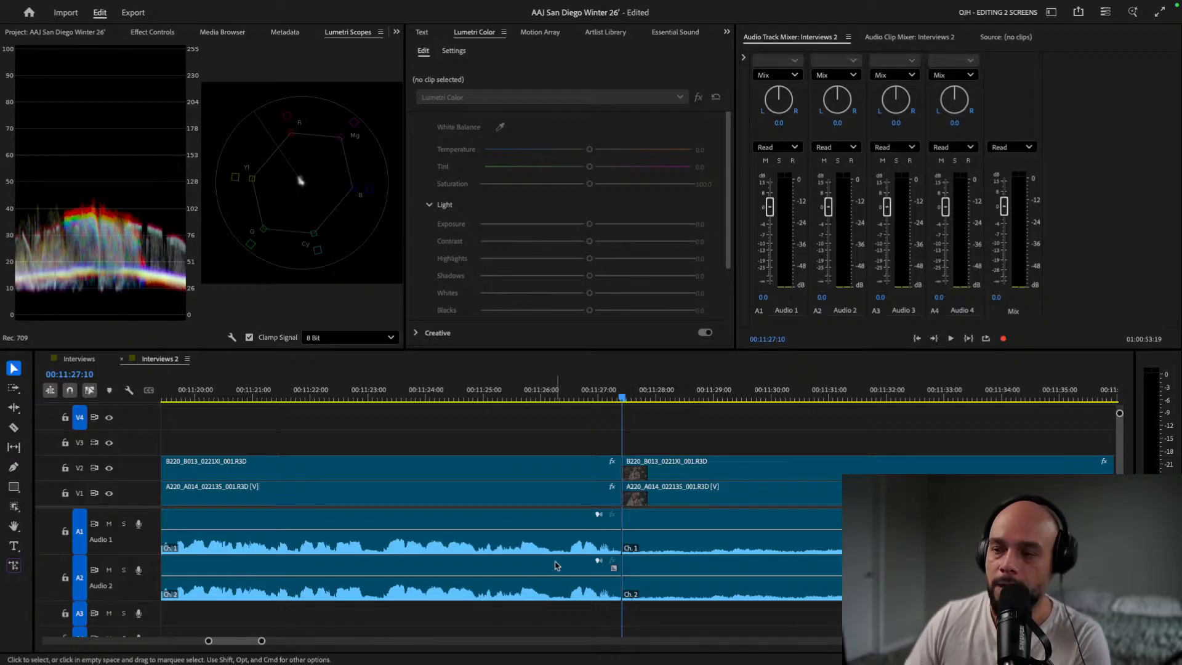
scroll(647, 414, down, 5)
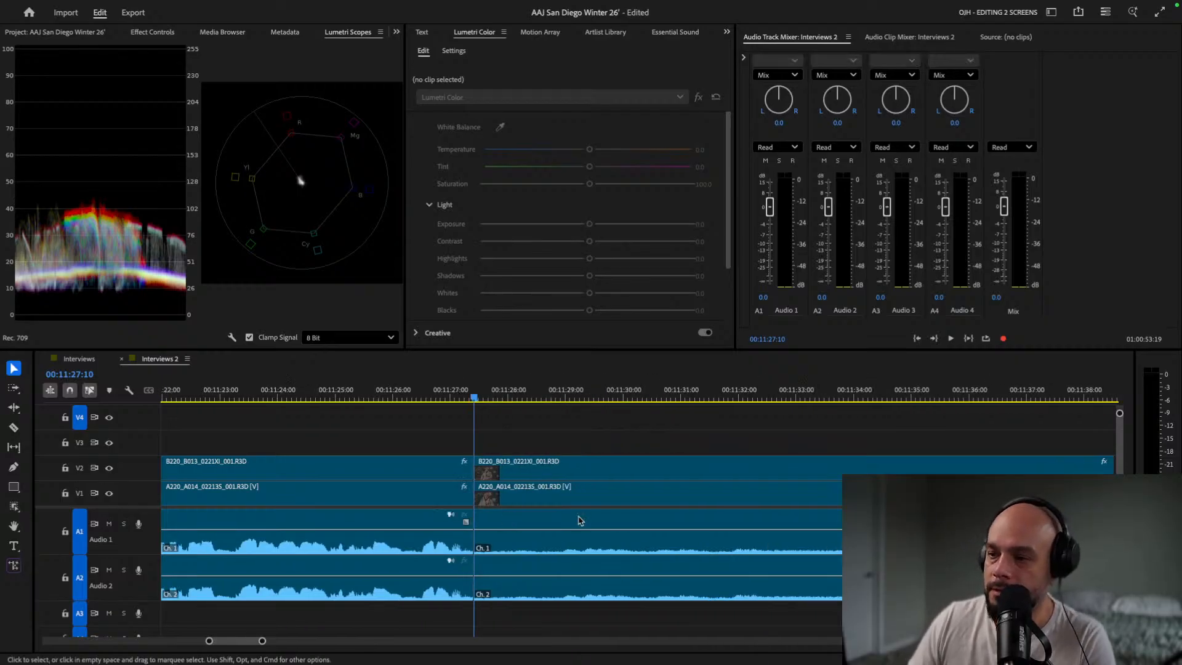
click(409, 396)
drag(409, 396, 828, 399)
scroll(819, 466, down, 5)
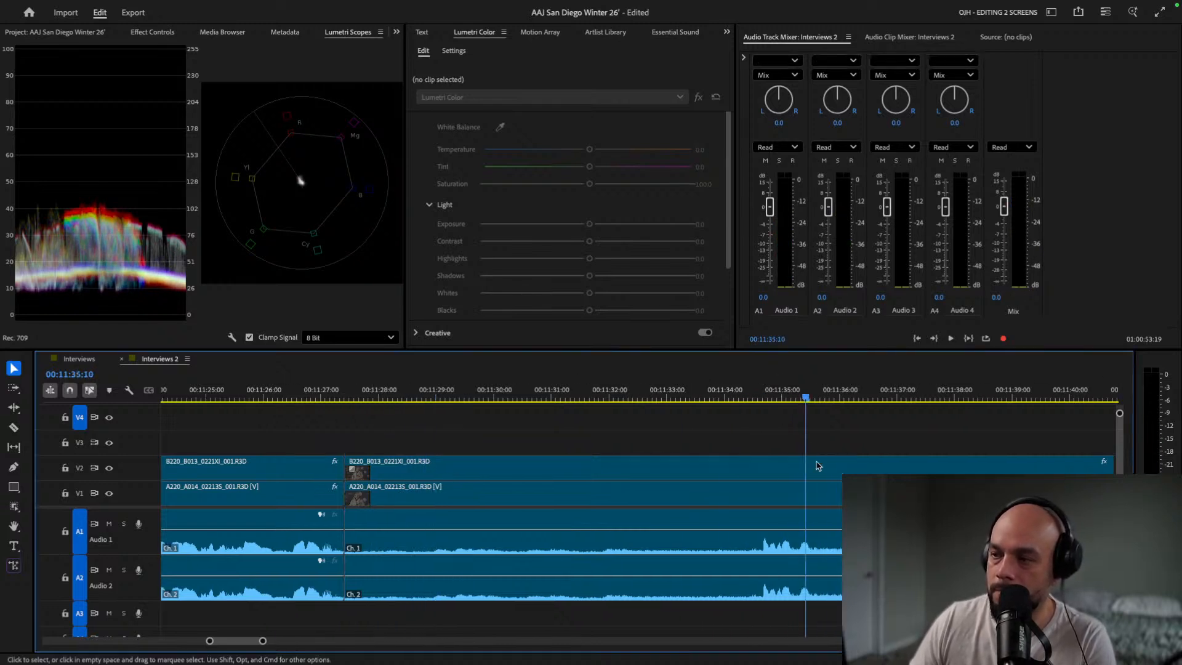
scroll(818, 466, down, 5)
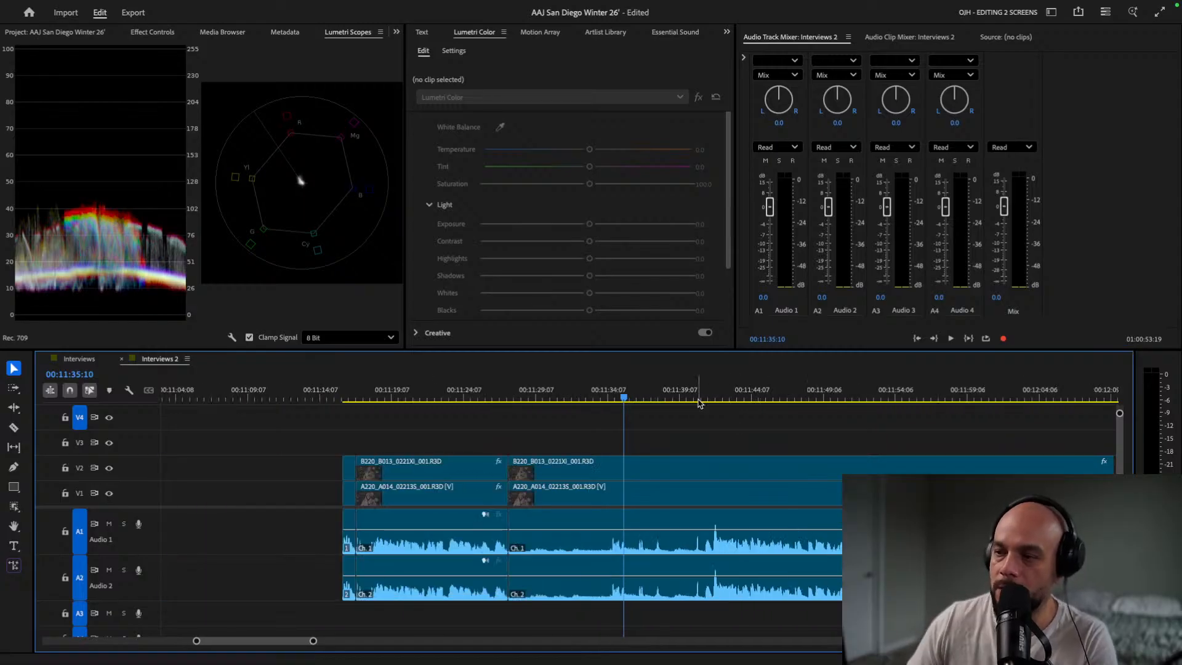
click(676, 399)
key(space)
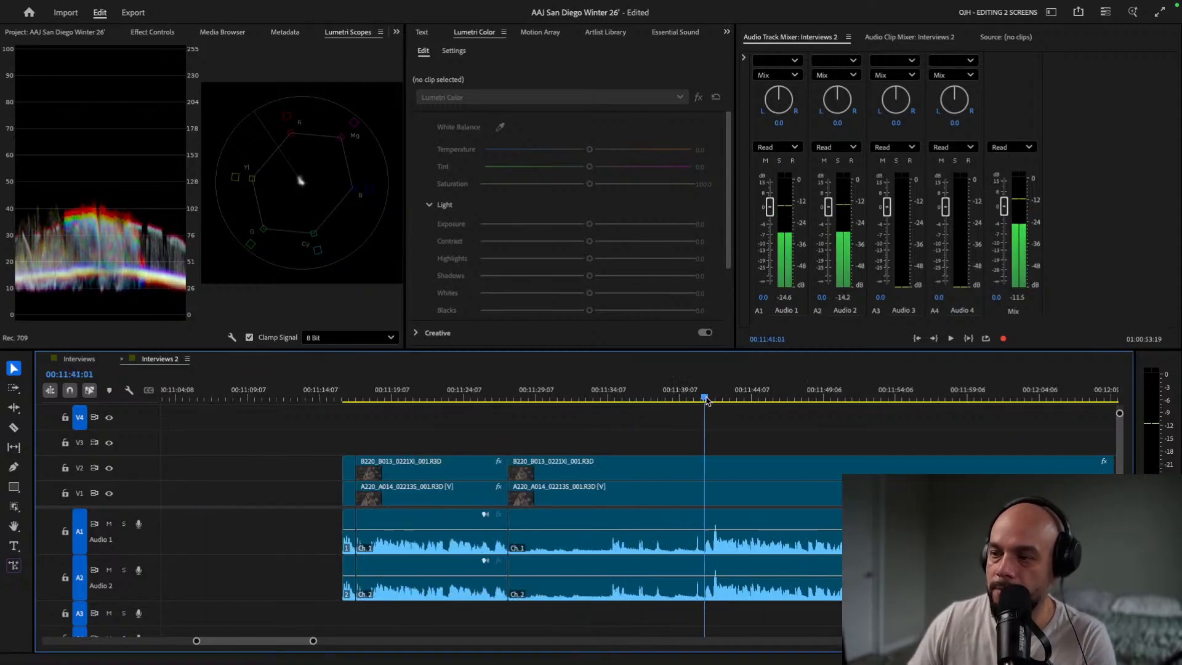
click(713, 399)
scroll(626, 386, up, 5)
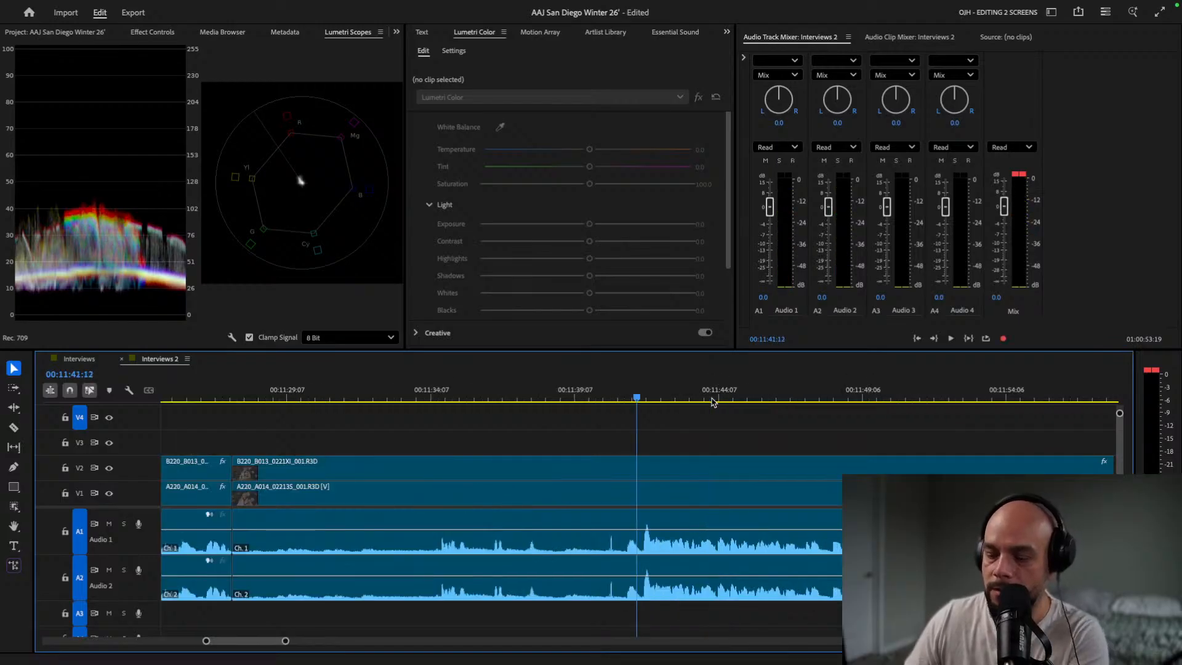
drag(625, 387, 648, 397)
key(minus)
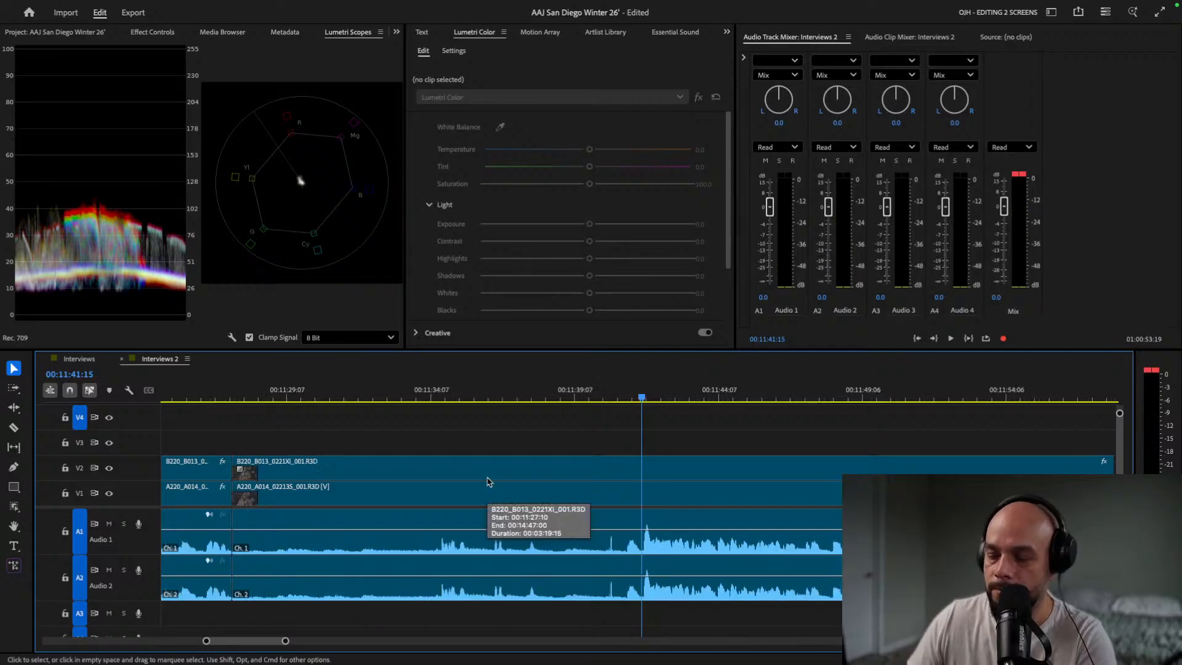
Ripple-trim the start of both camera clips and audio after the 00:11:27:10 cut to 00:11:41:15, and play the join.
drag(395, 441, 437, 592)
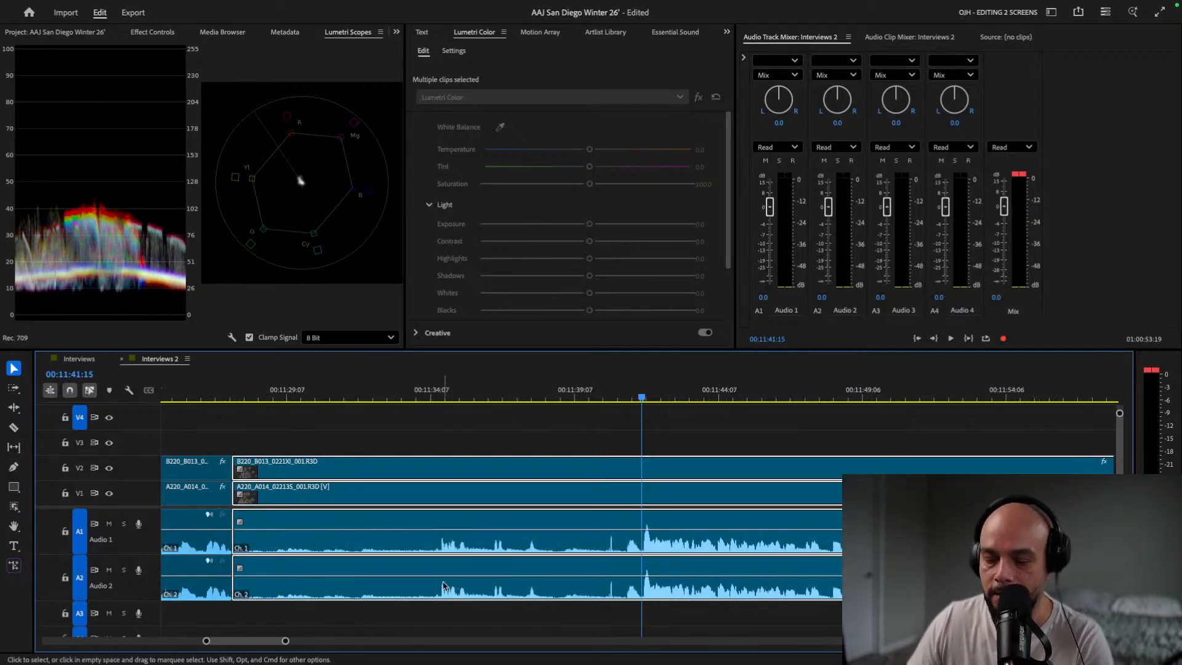
key(b)
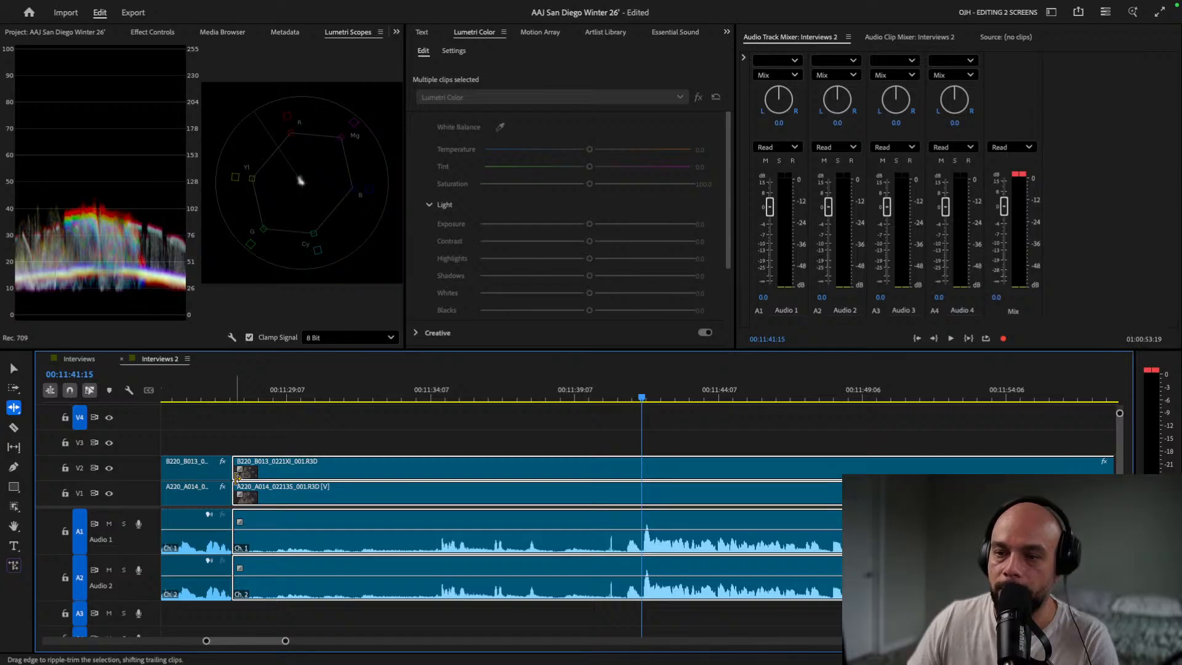
drag(237, 477, 642, 480)
key(v)
click(219, 394)
key(space)
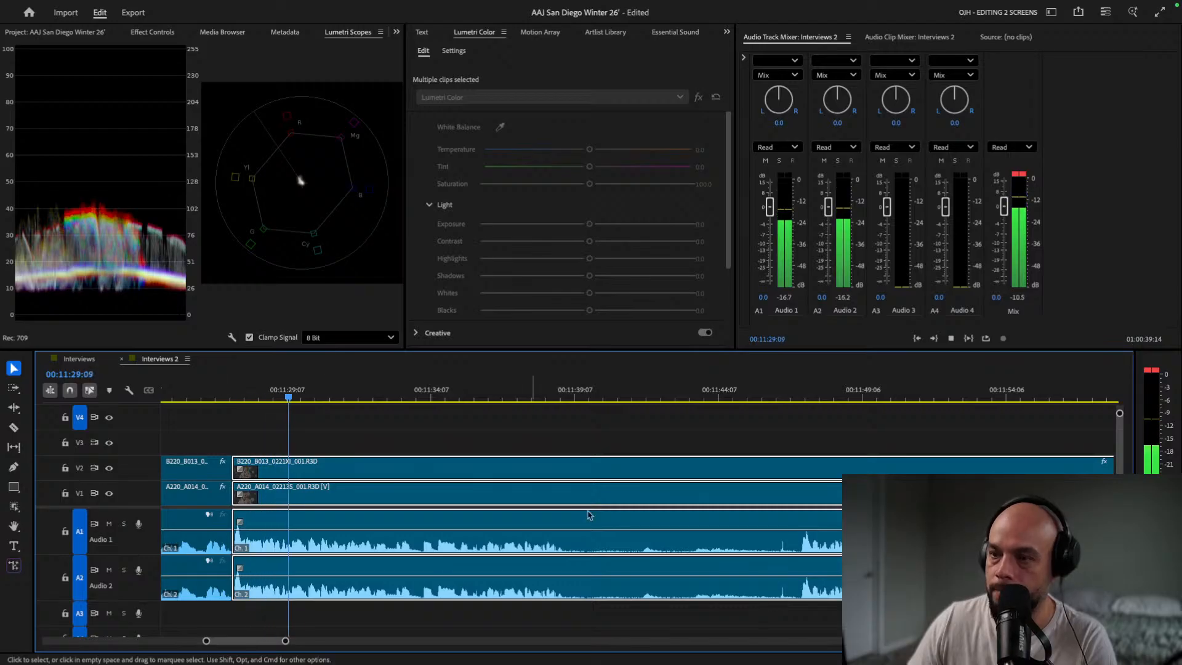
Find the end of this speech by playback and split both camera clips and their audio at 00:11:39:02.
key(space)
click(528, 394)
key(space)
click(522, 394)
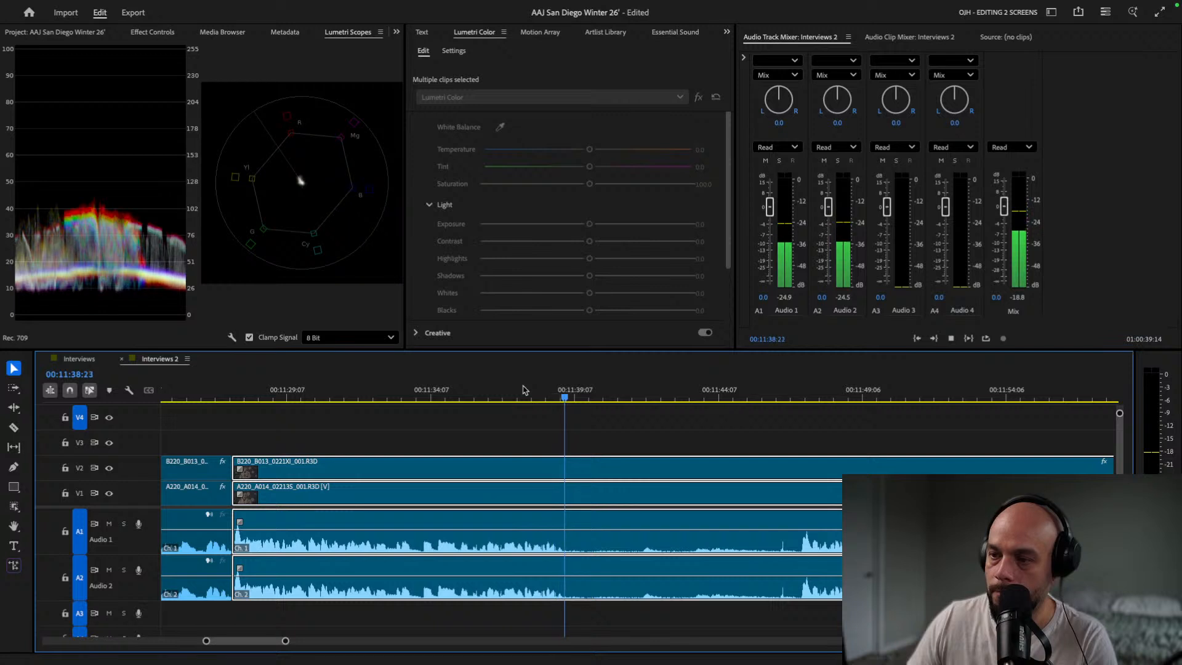
key(space)
click(541, 399)
key(space)
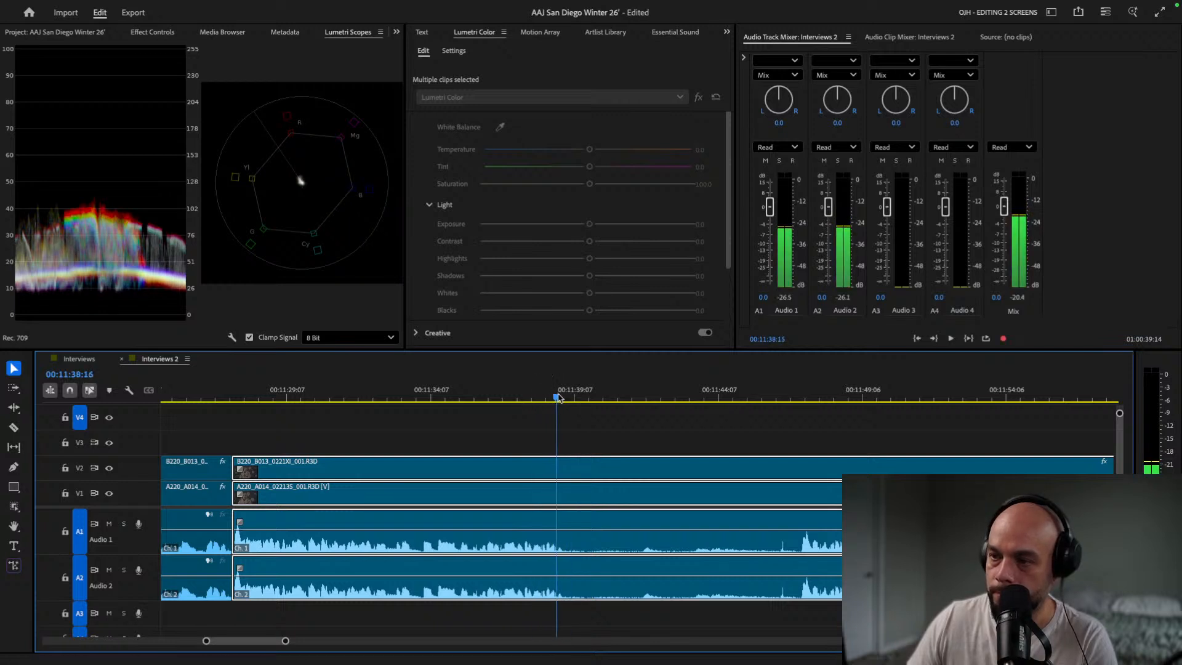
key(space)
key(c)
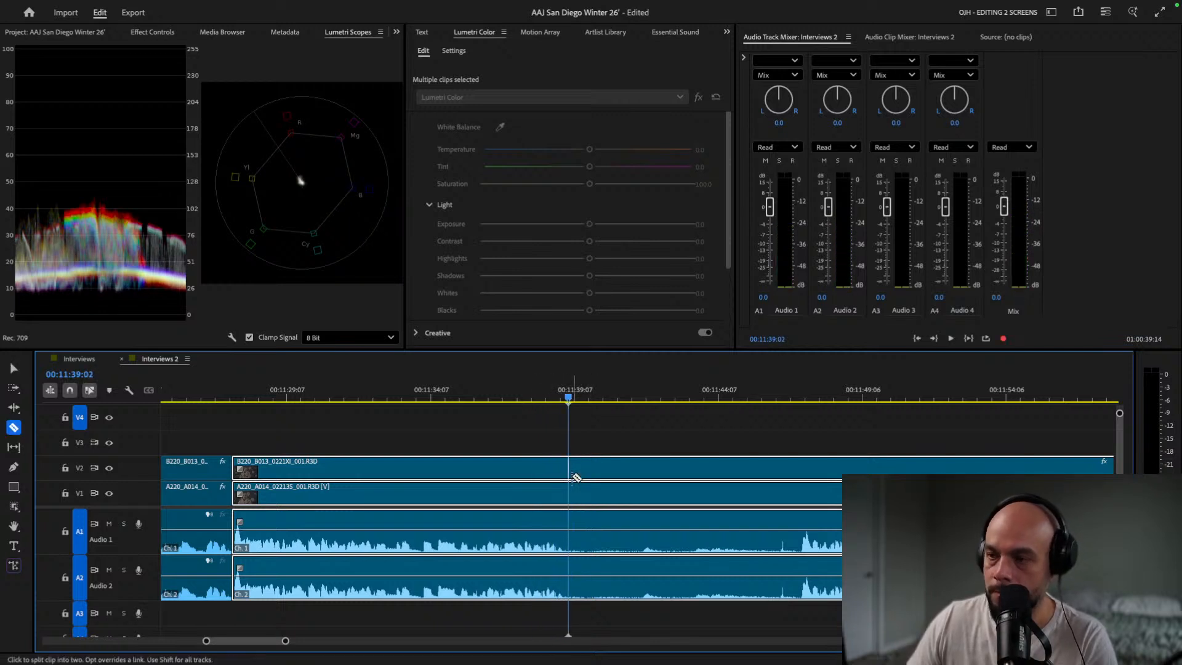
shift+click(569, 483)
key(v)
Play past the 00:11:39:02 cut to check the content and place the playhead at 00:11:47:02, just before the next speech.
click(646, 396)
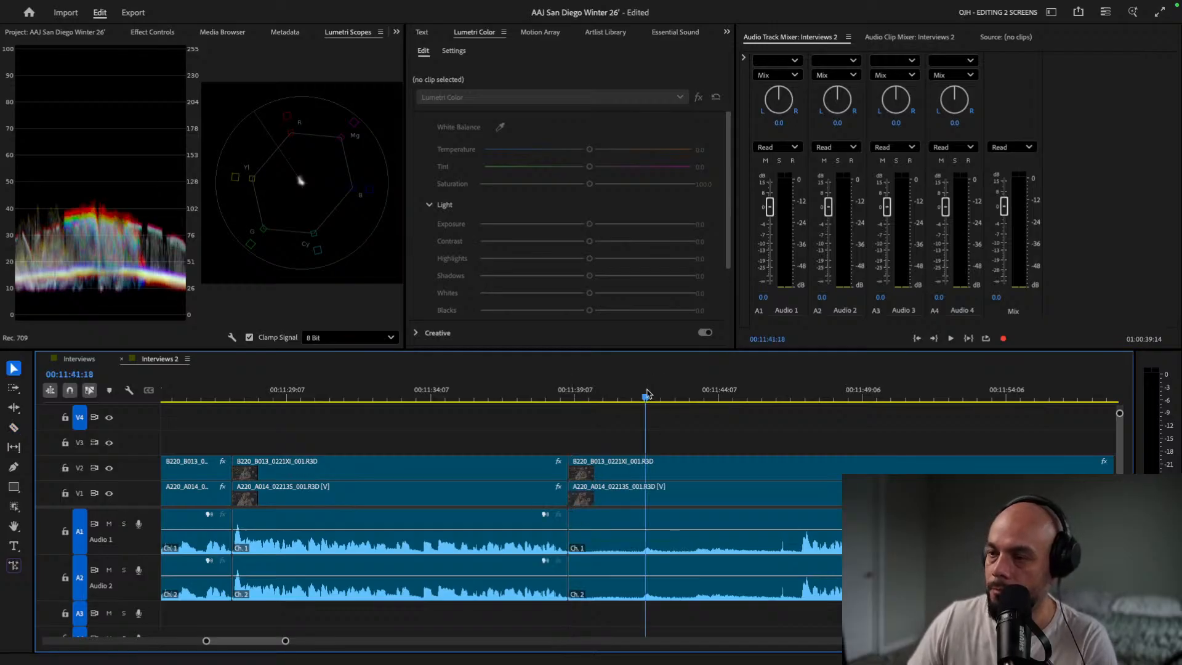
key(space)
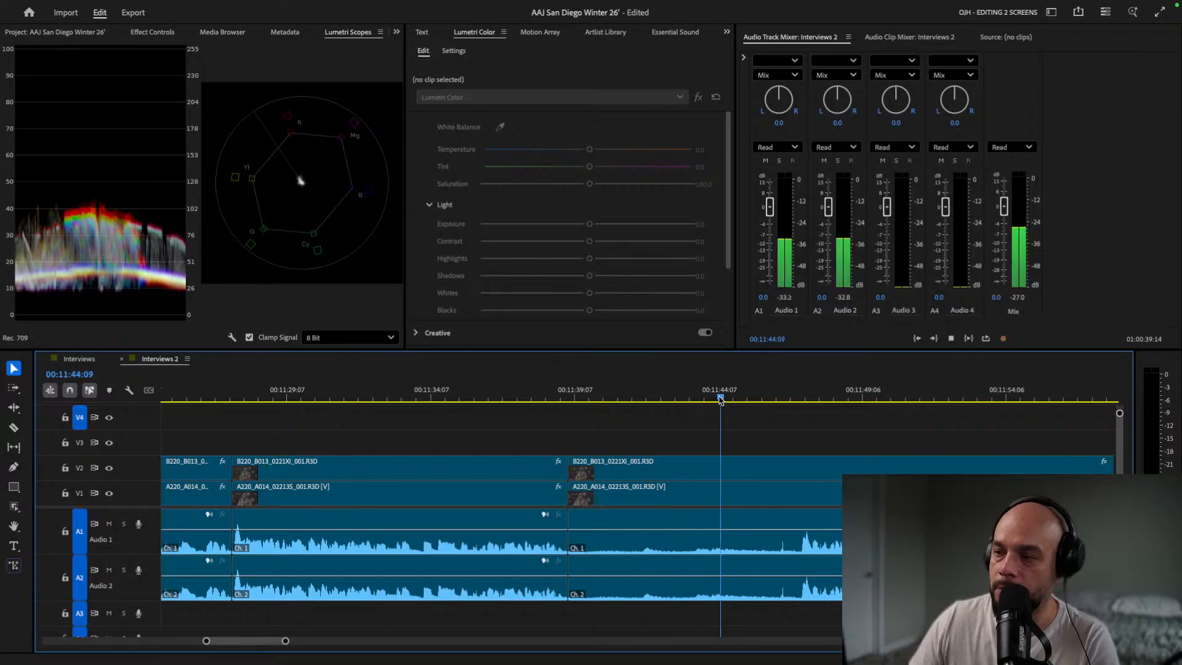
click(800, 397)
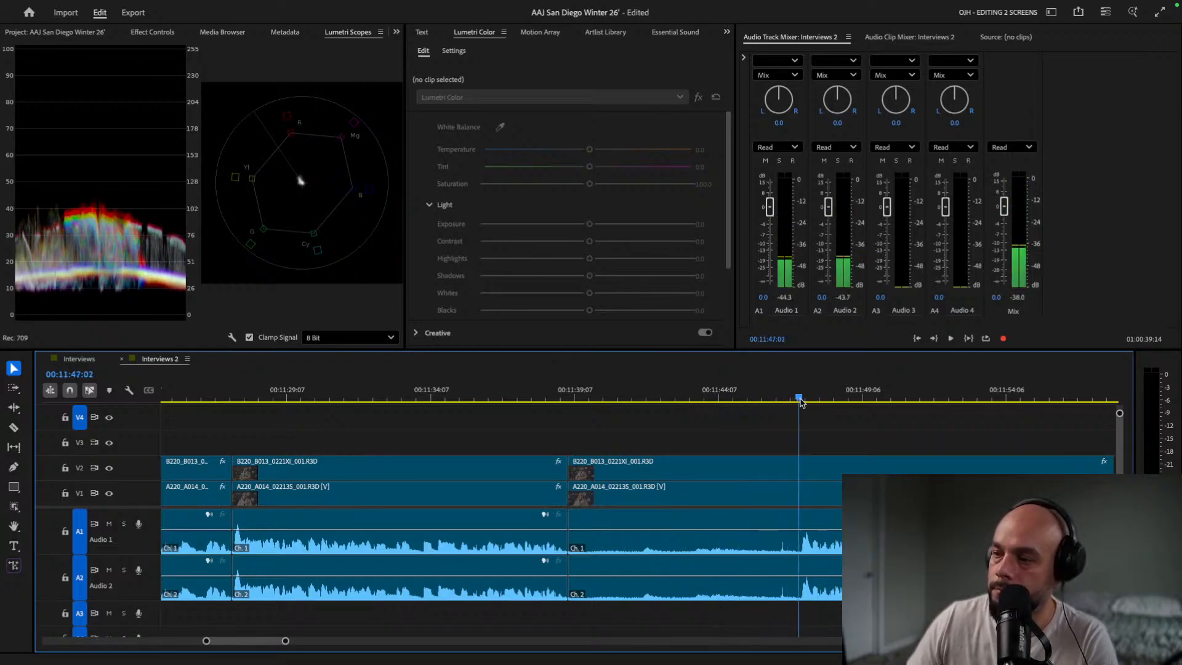
Ripple-trim the start of both camera clips and audio after the 00:11:39:02 cut to 00:11:47:02, and play the join.
drag(628, 448, 647, 558)
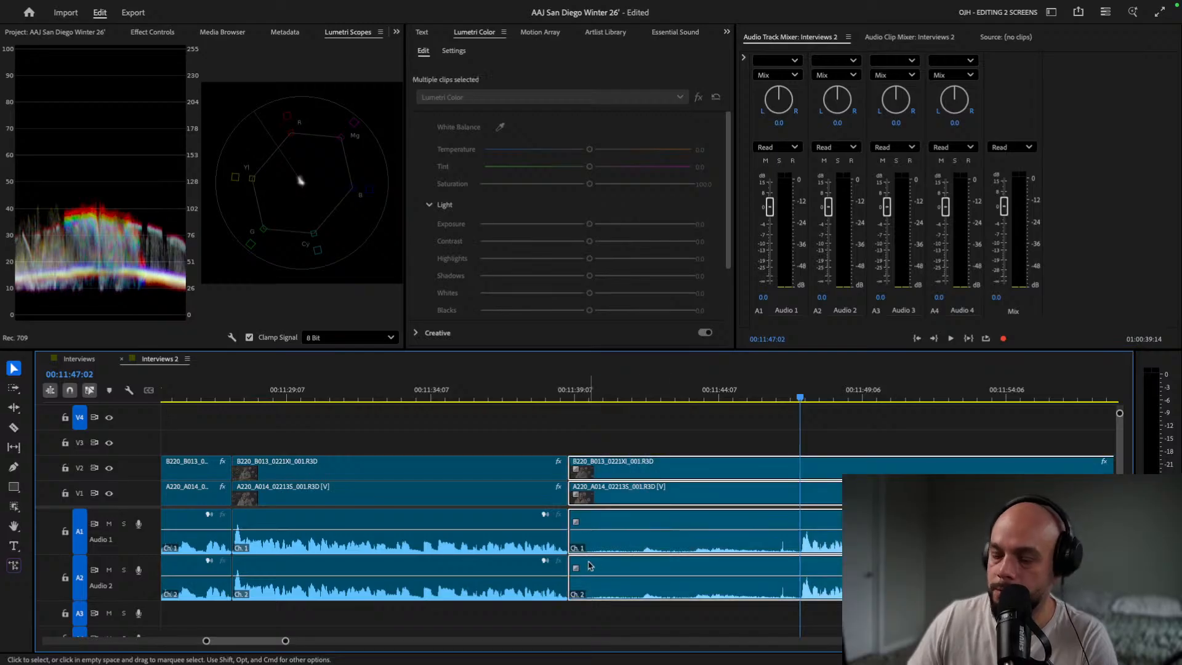
key(b)
drag(565, 477, 800, 479)
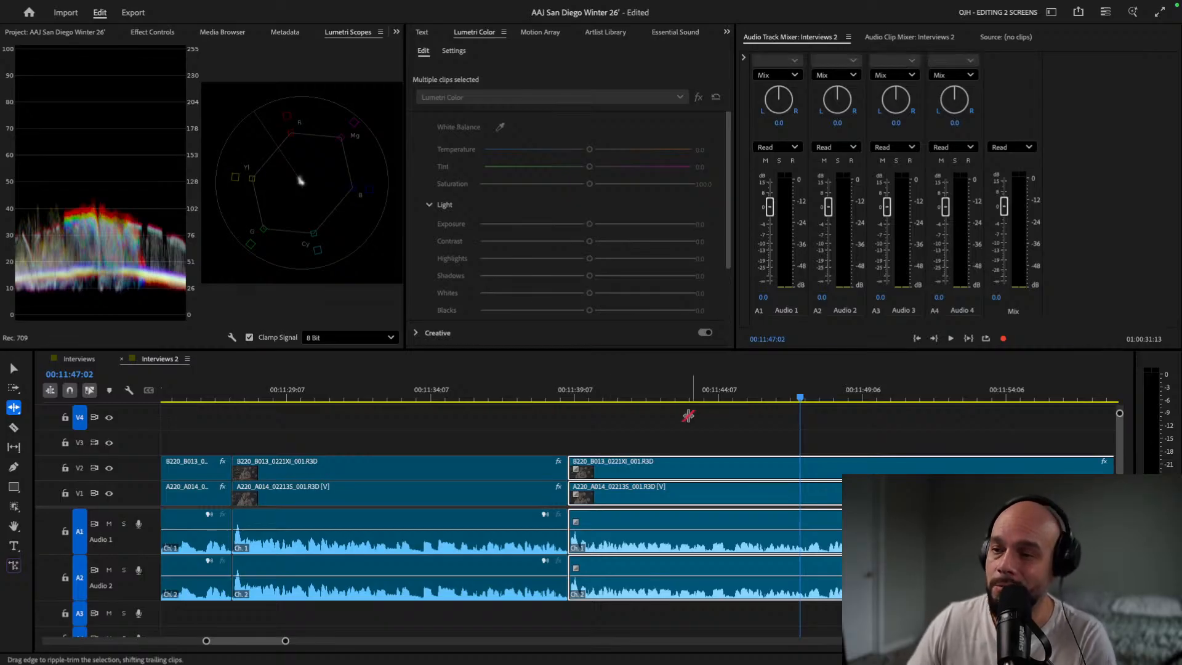
key(v)
click(558, 394)
key(space)
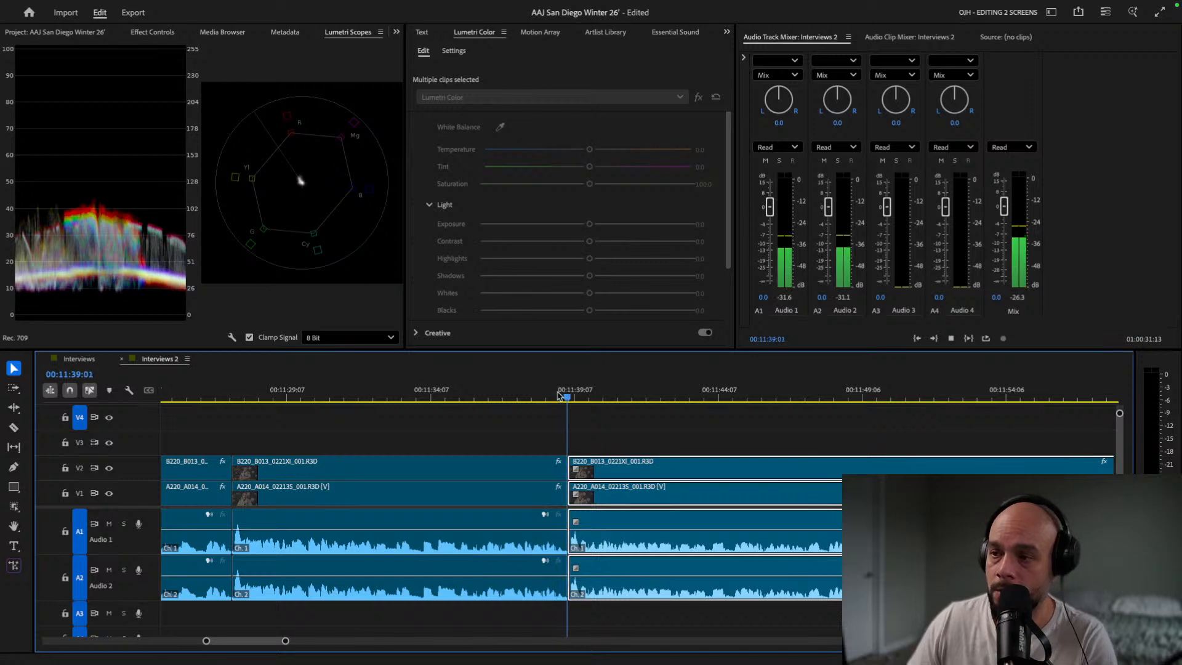
key(space)
Locate the end of the following speech by playback and split both camera clips and their audio at 00:11:52:09.
scroll(917, 421, right, 5)
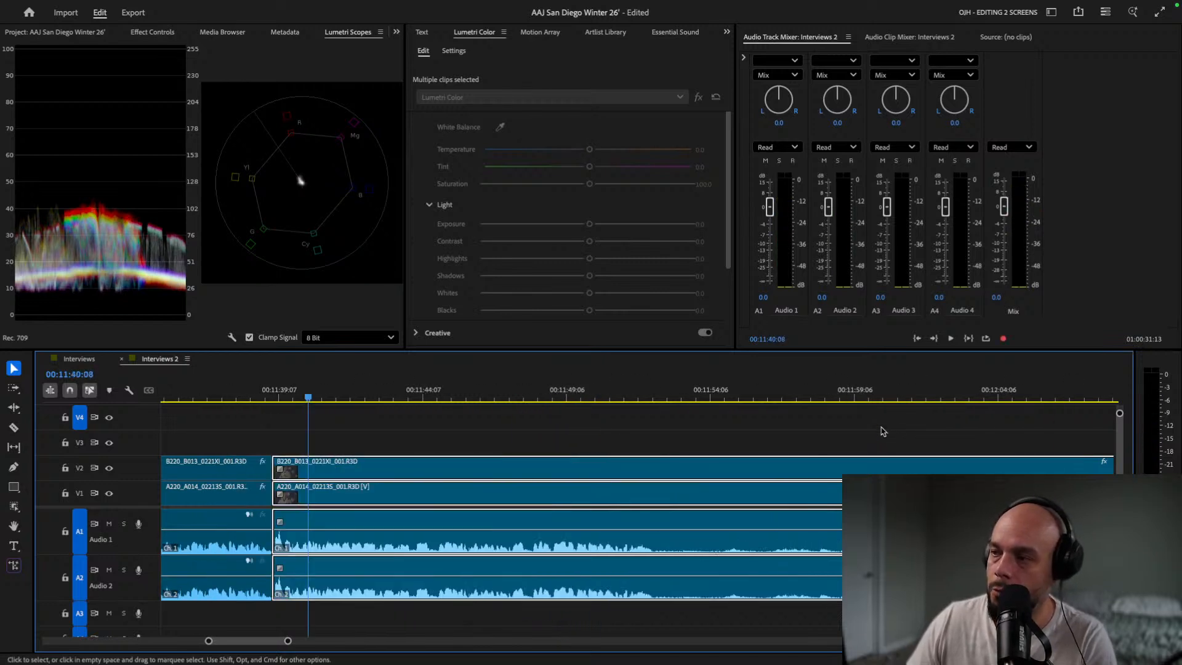
drag(470, 397, 640, 410)
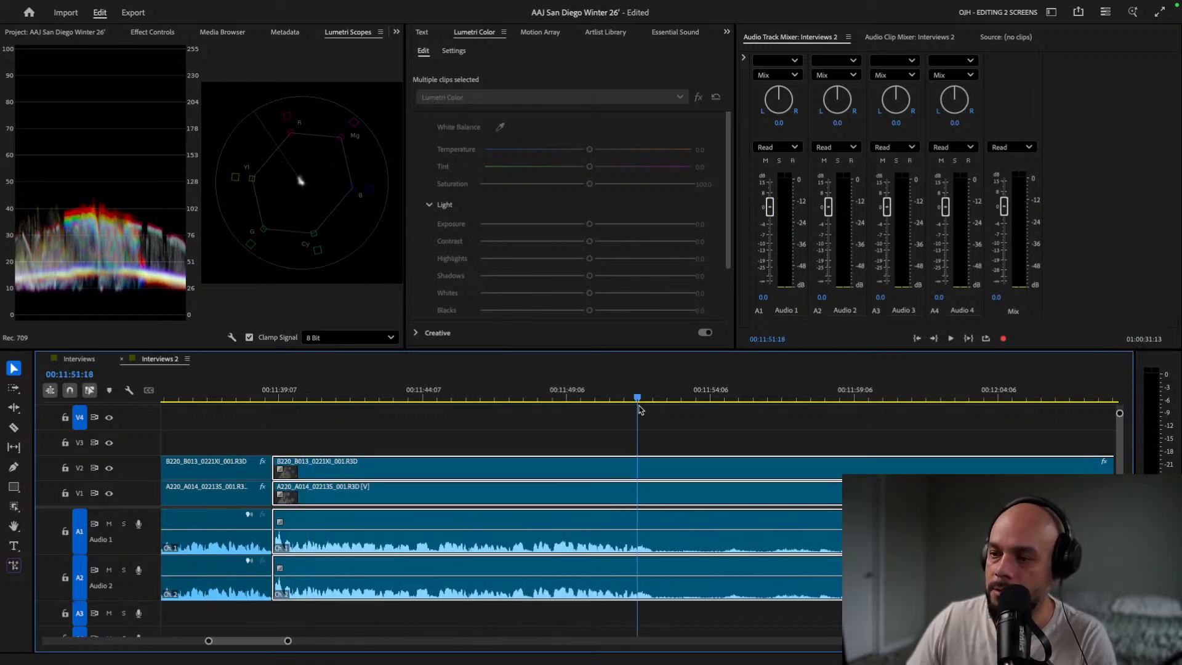
key(space)
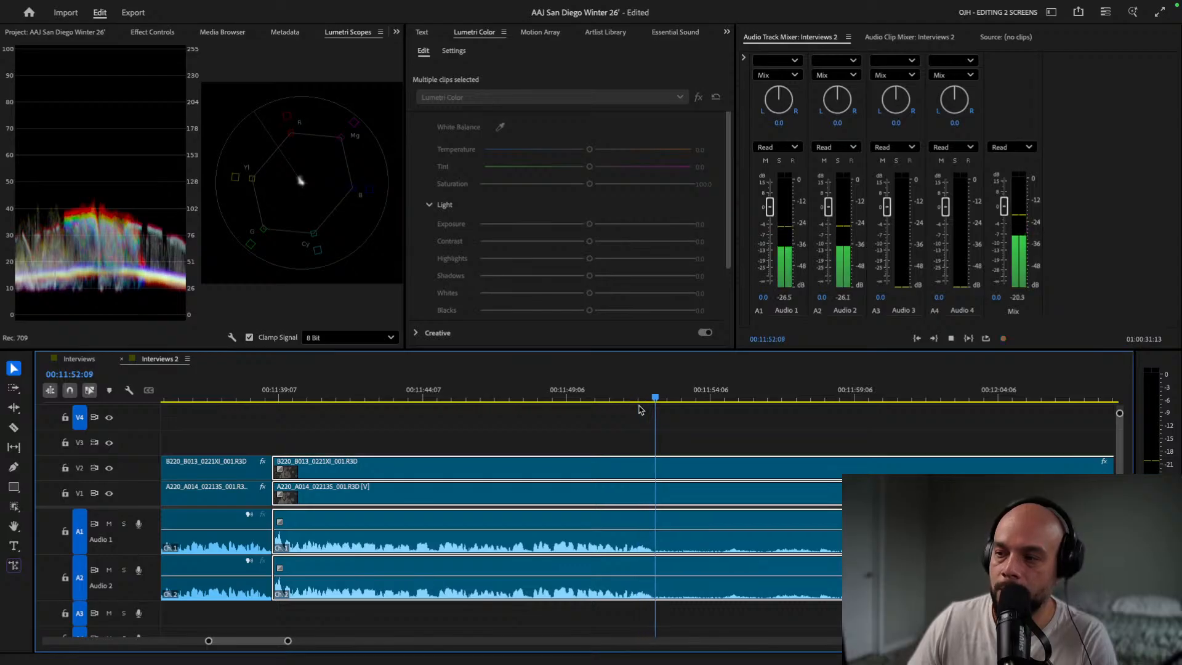
key(space)
mouse_move(654, 398)
mouse_down()
mouse_move(634, 399)
mouse_move(655, 397)
mouse_up()
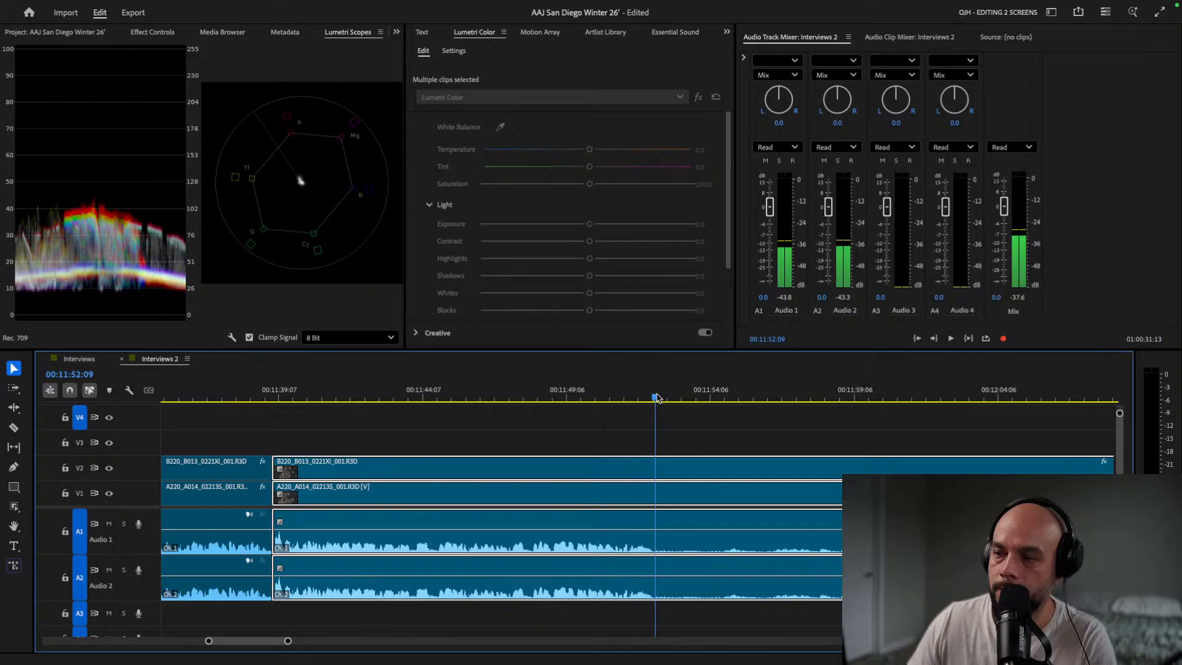
key(c)
shift+click(658, 474)
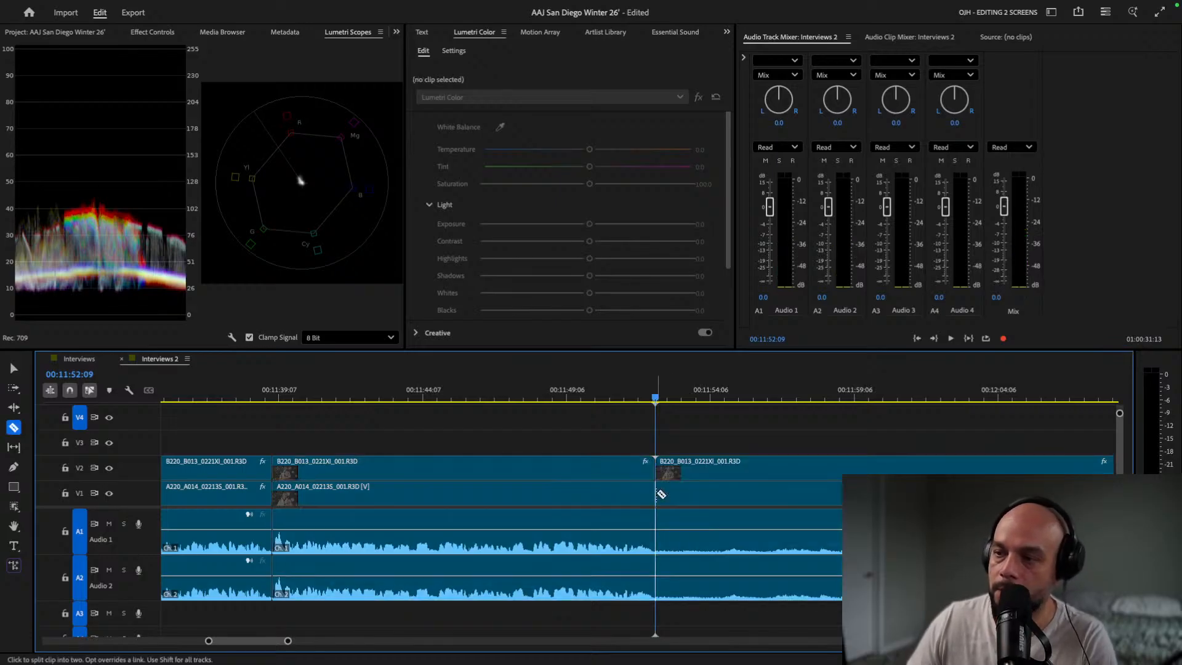
key(v)
Search past the 00:11:52:09 cut for the next usable speech and place the playhead at its start, 00:12:09:10.
scroll(659, 526, right, 5)
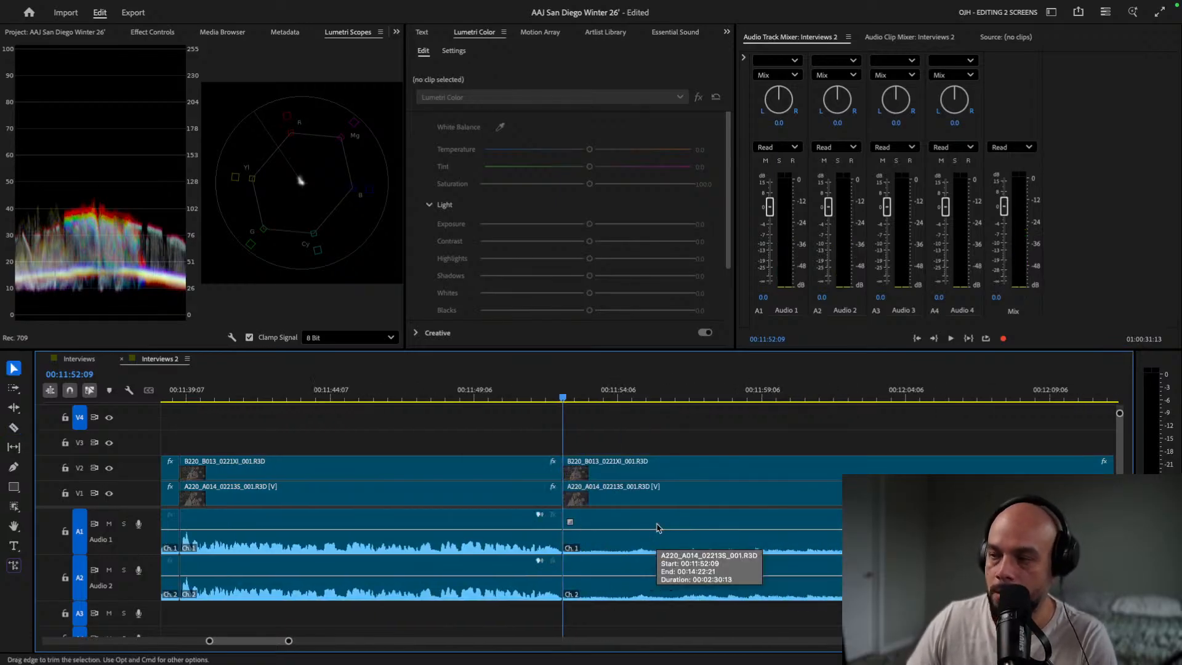
scroll(658, 526, down, 5)
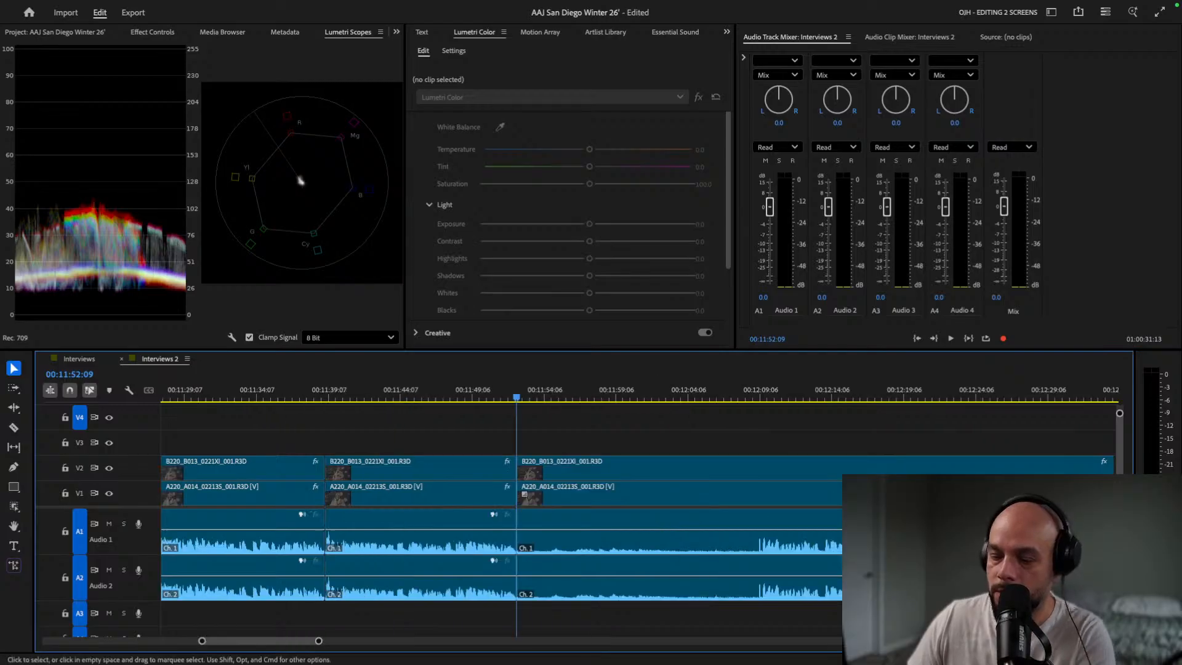
drag(500, 399, 532, 399)
key(=)
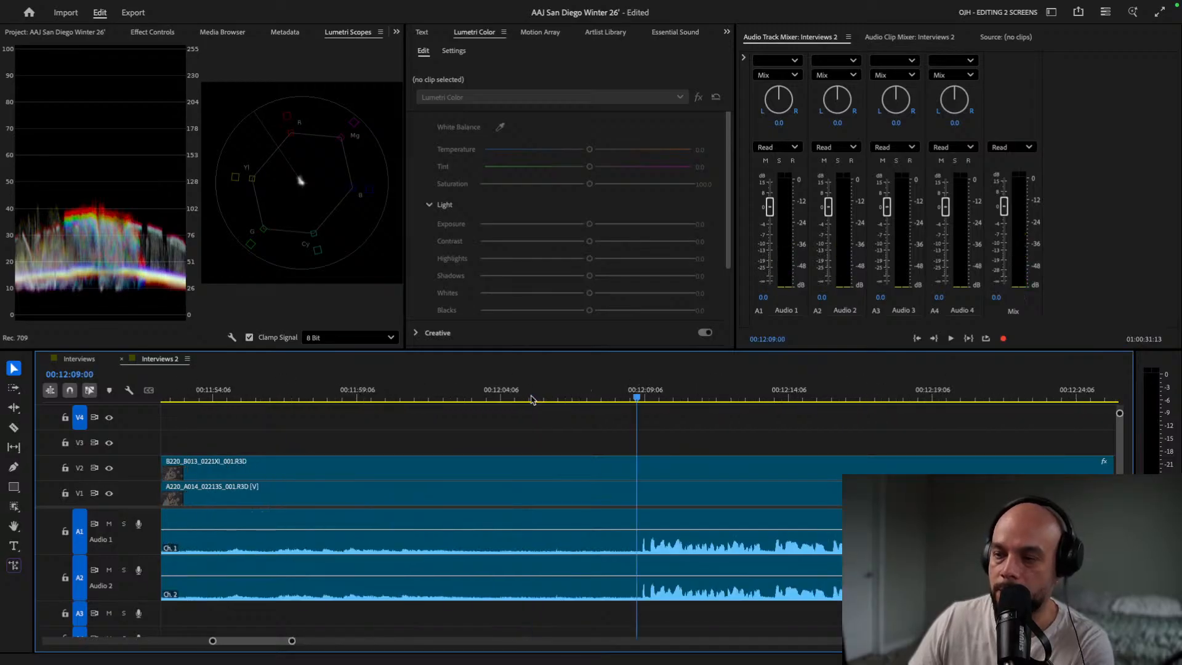
key(space)
key(space)
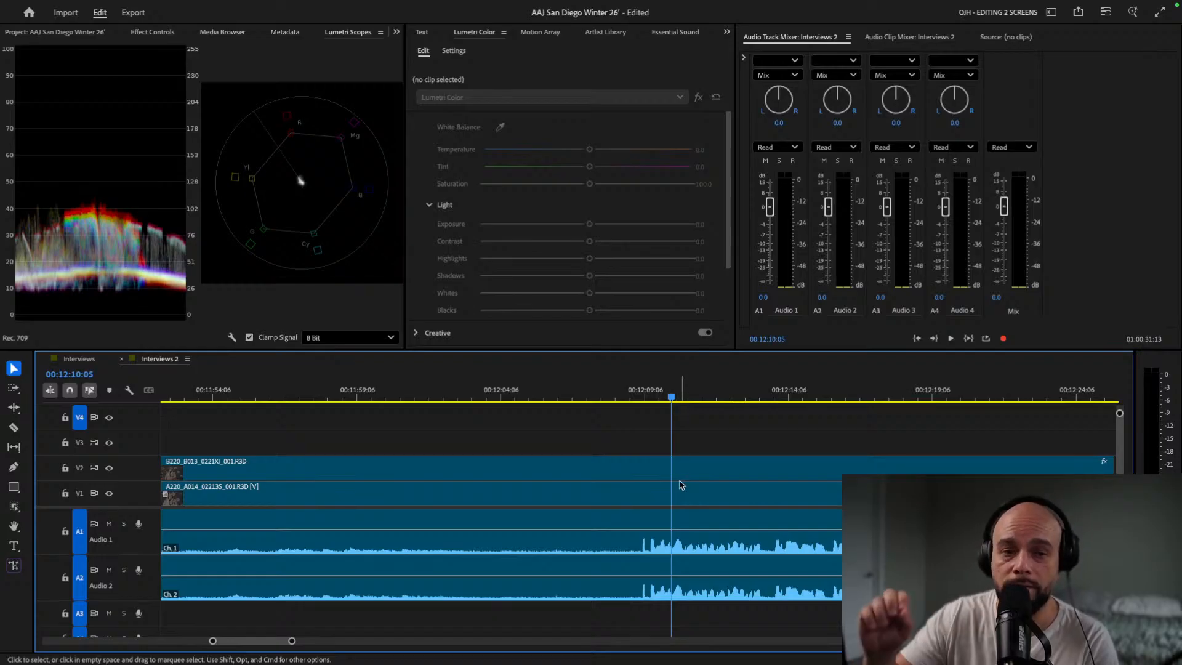
drag(647, 397, 649, 396)
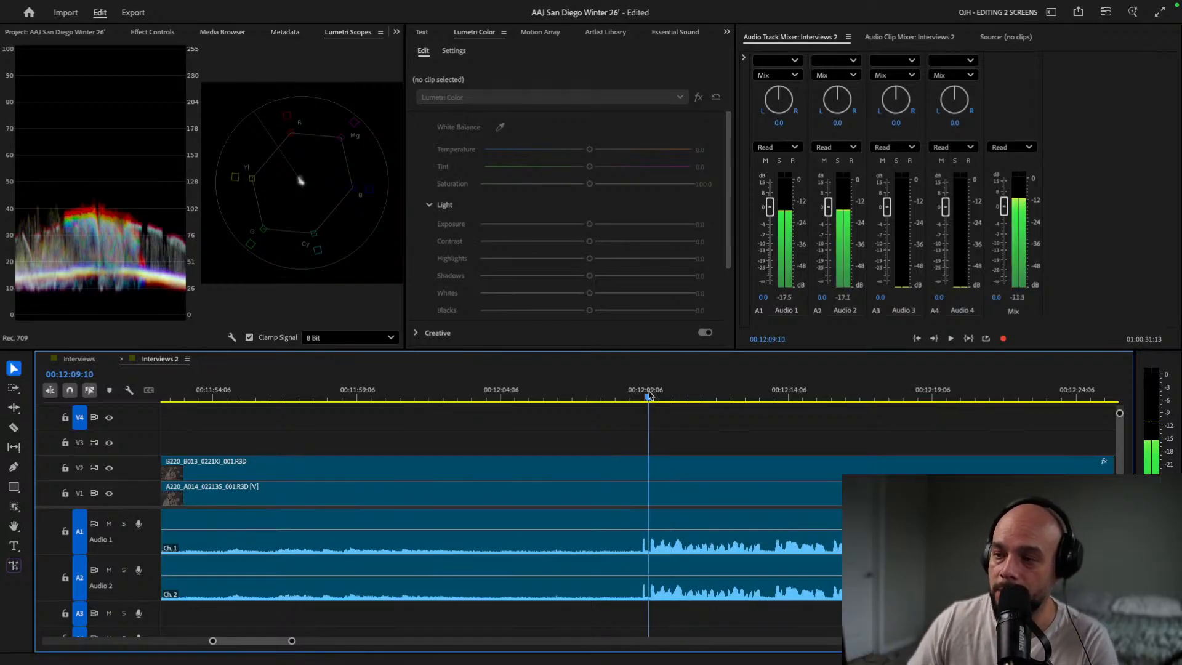
Ripple-trim the start of both camera clips and audio after the 00:11:52:09 cut to 00:12:09:10, and play the join.
scroll(586, 540, up, 3)
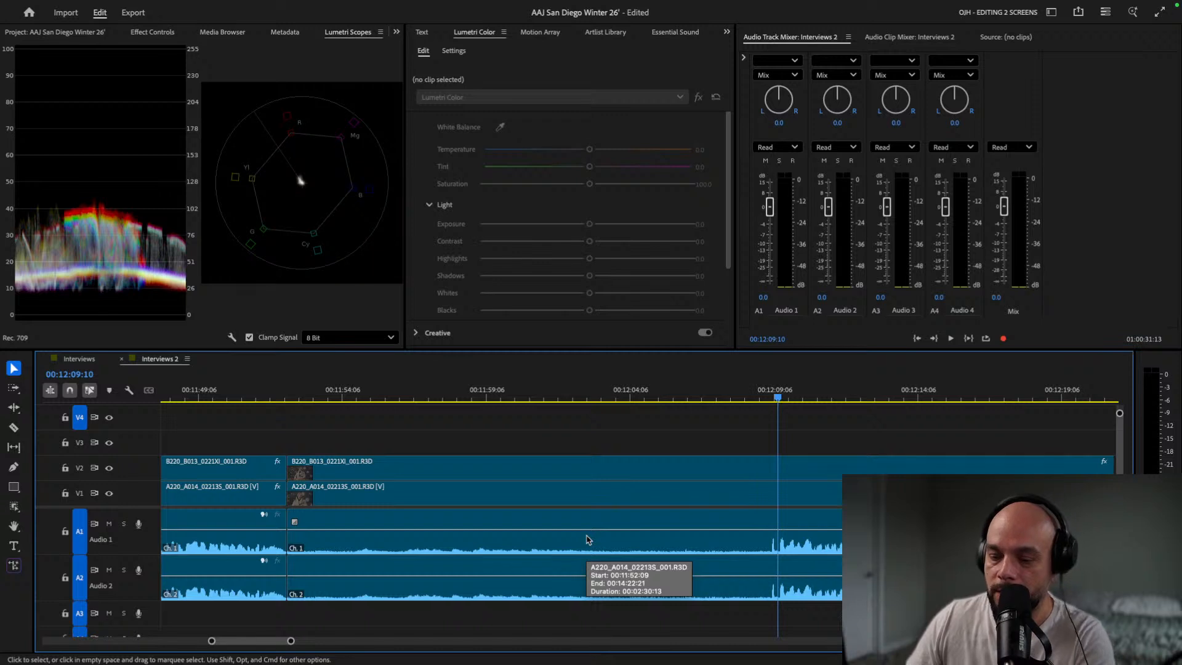
drag(312, 441, 367, 567)
key(b)
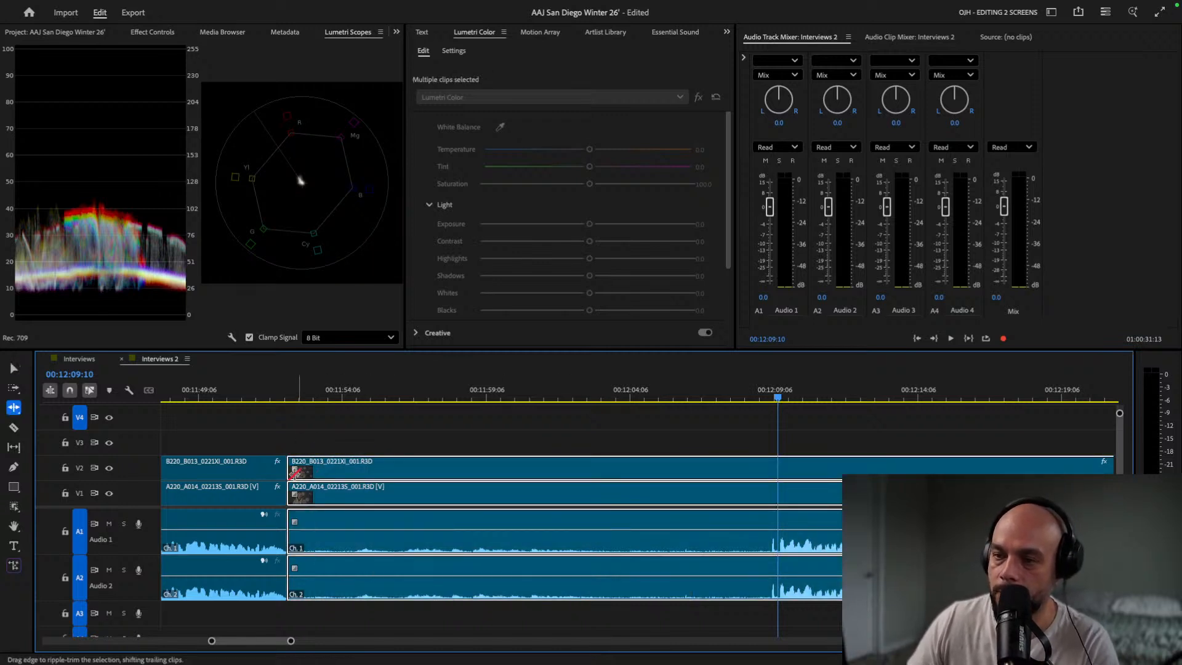
drag(292, 478, 780, 476)
key(v)
click(259, 388)
key(space)
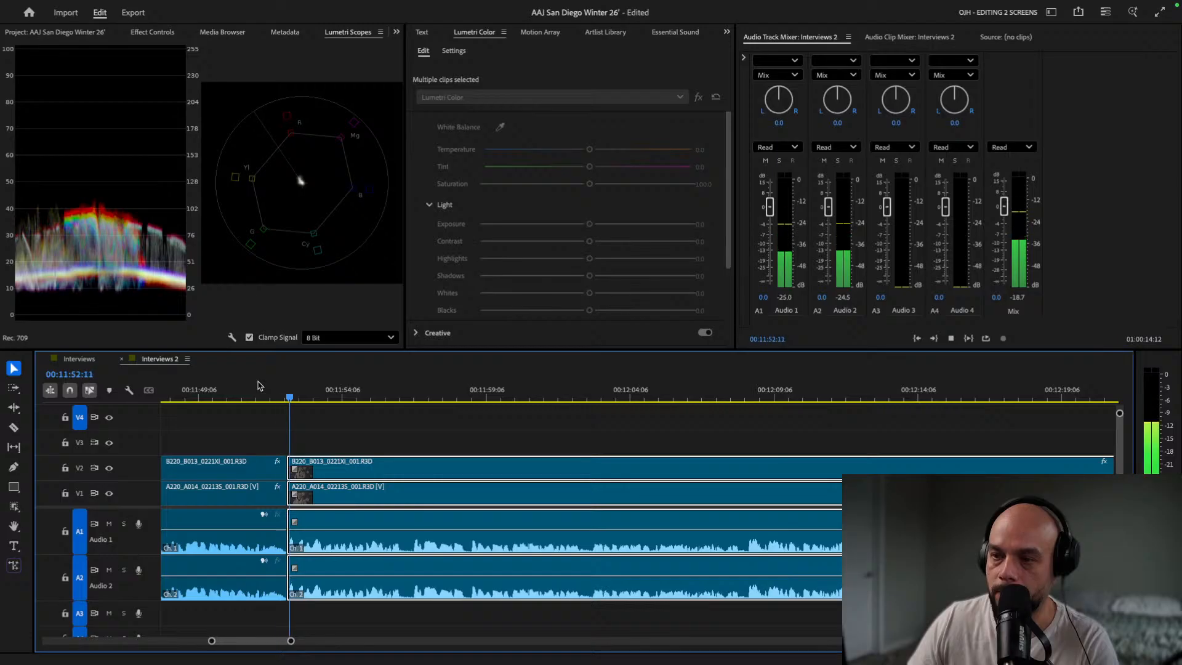
key(space)
Find where this speech ends by playback and split both camera clips and their audio at 00:12:14:05.
scroll(705, 500, down, 5)
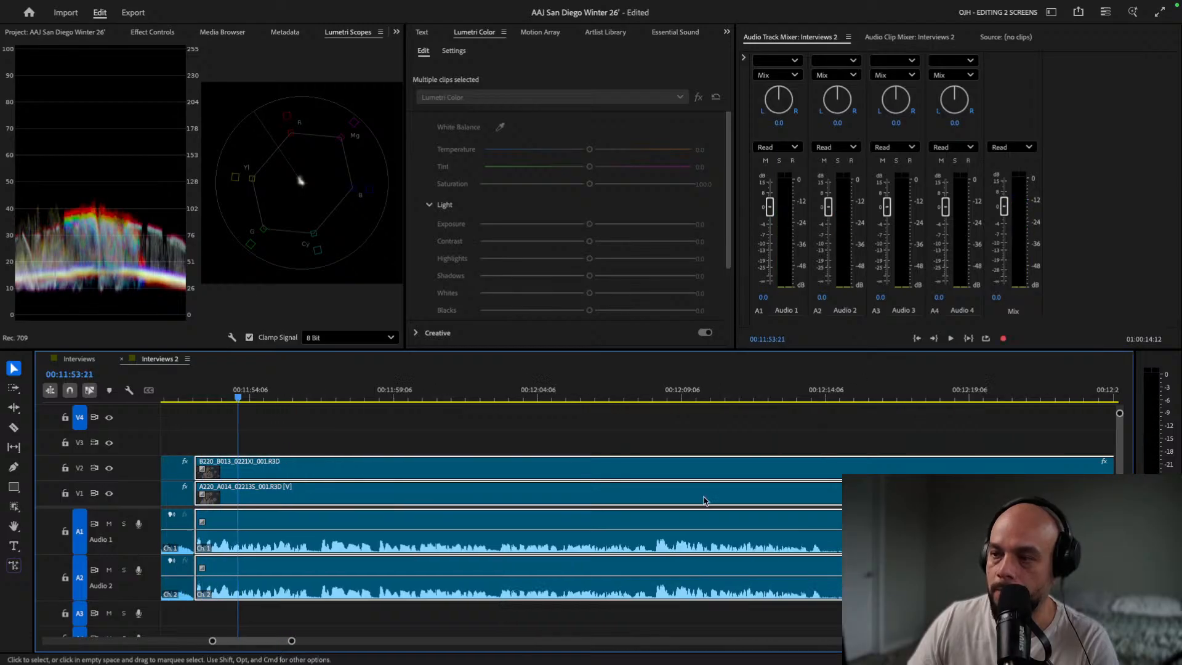
key(space)
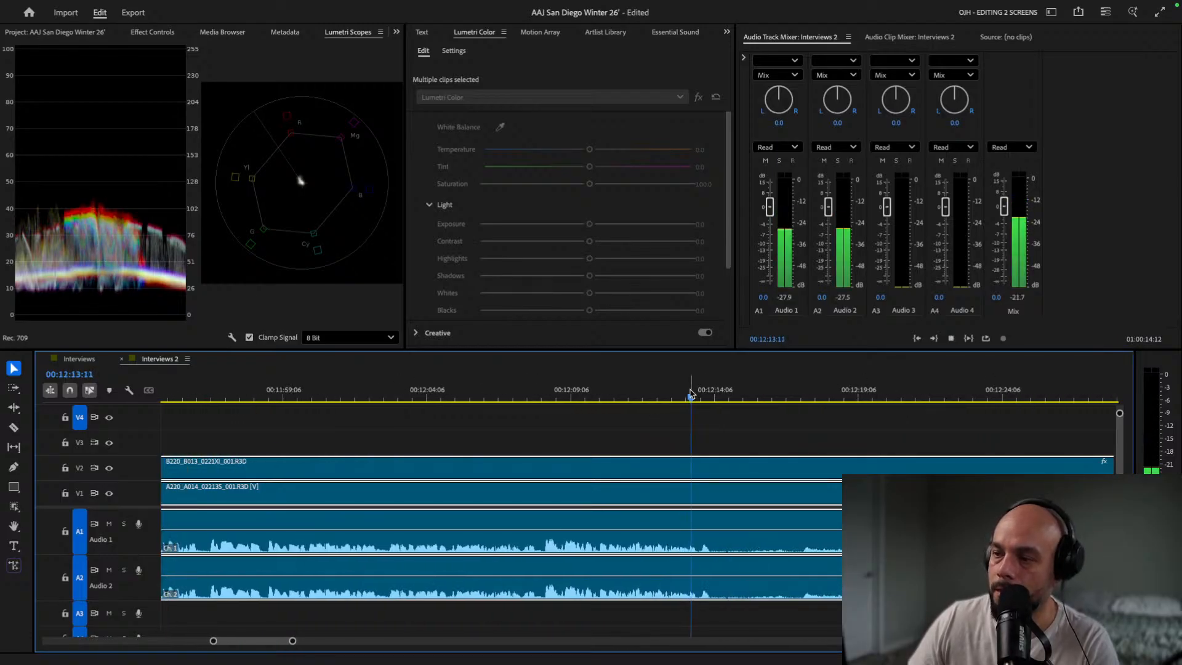
click(619, 394)
key(space)
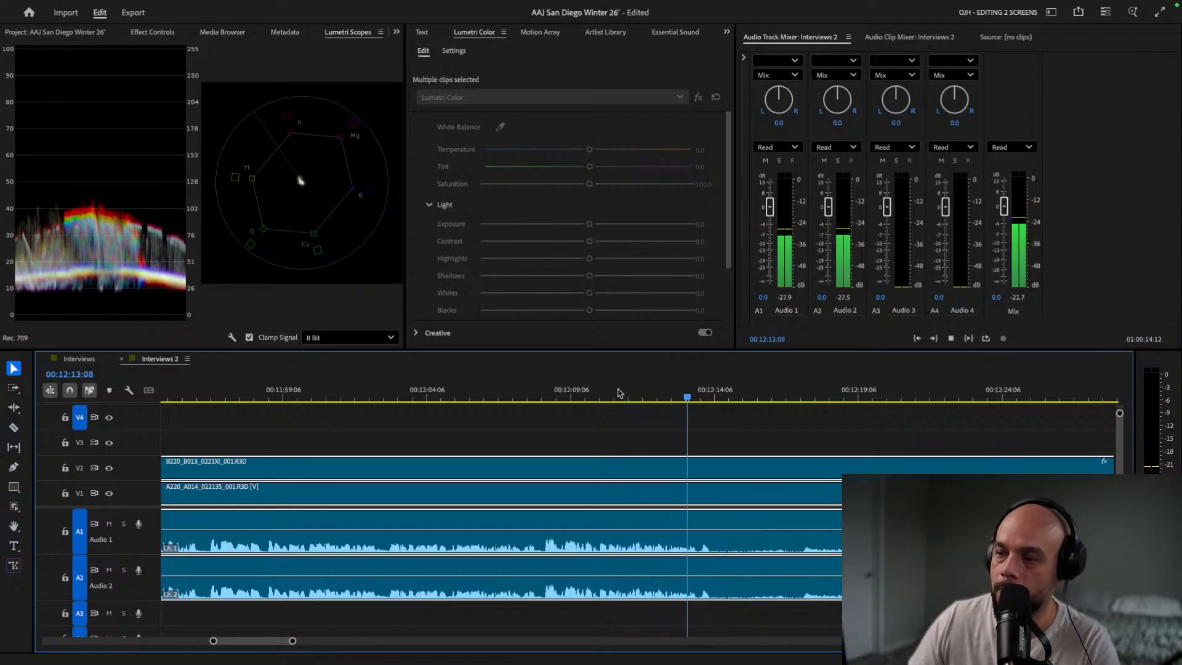
key(space)
click(698, 401)
key(space)
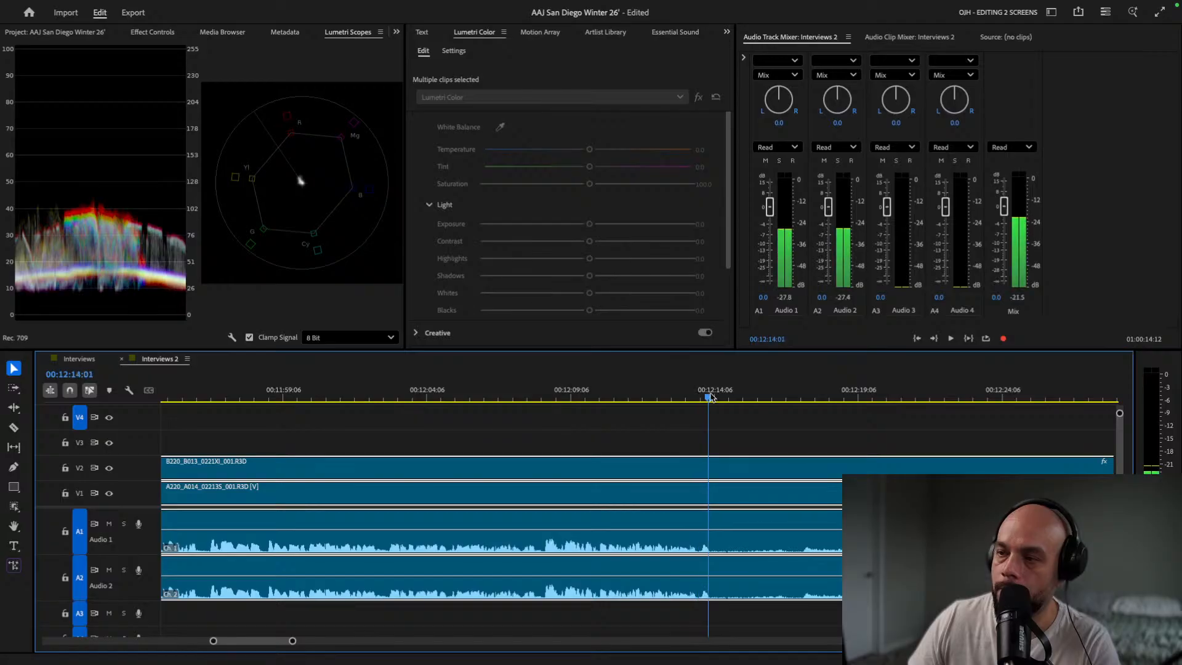
key(c)
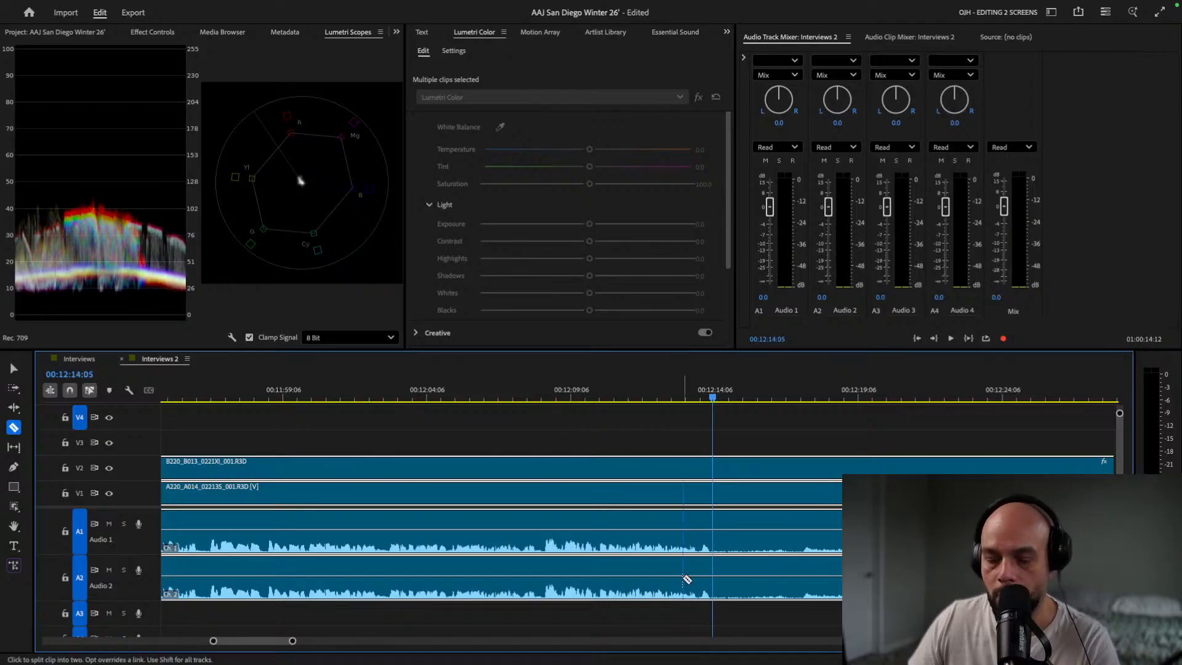
click(716, 473)
click(713, 490)
key(v)
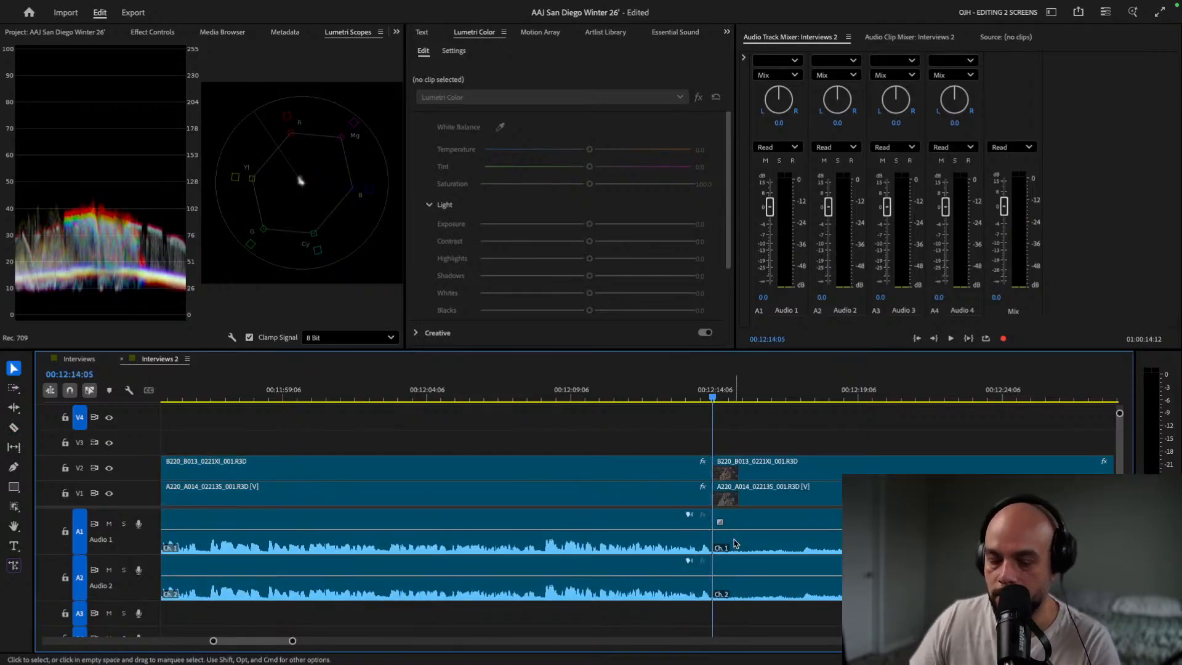
Sample the speech sections after the 00:12:14:05 cut by playback and place the playhead at 00:12:47:19, before the next usable speech.
scroll(735, 548, down, 3)
scroll(734, 547, down, 2)
drag(567, 394, 589, 396)
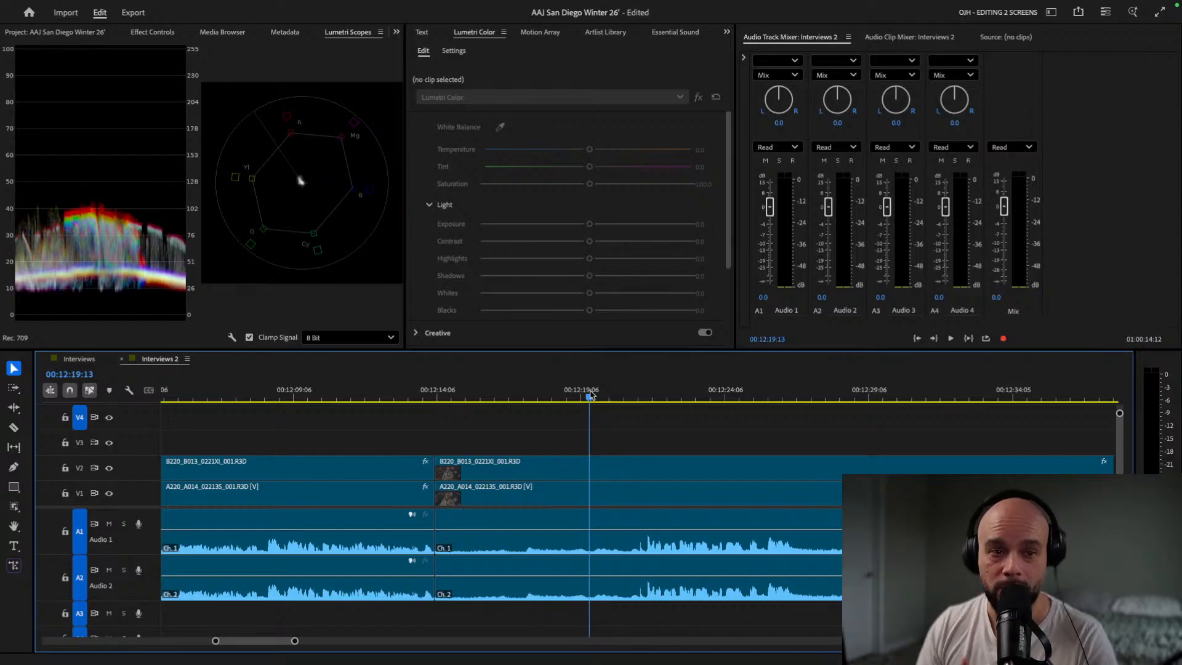
key(space)
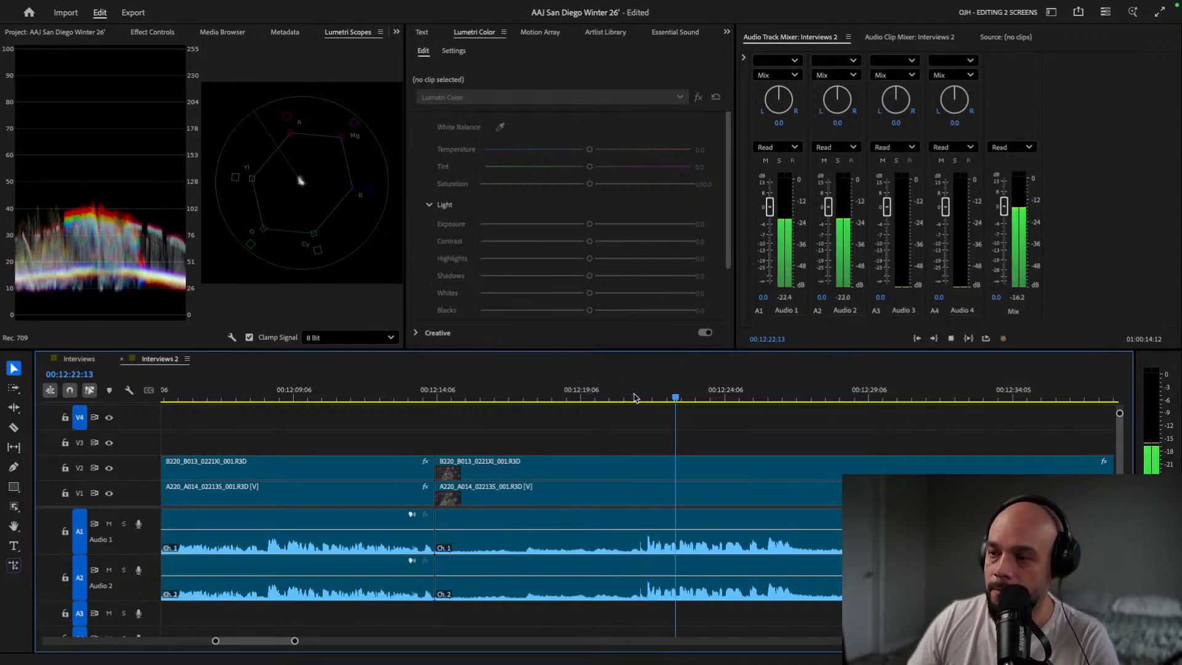
drag(691, 397, 912, 397)
scroll(634, 435, down, 5)
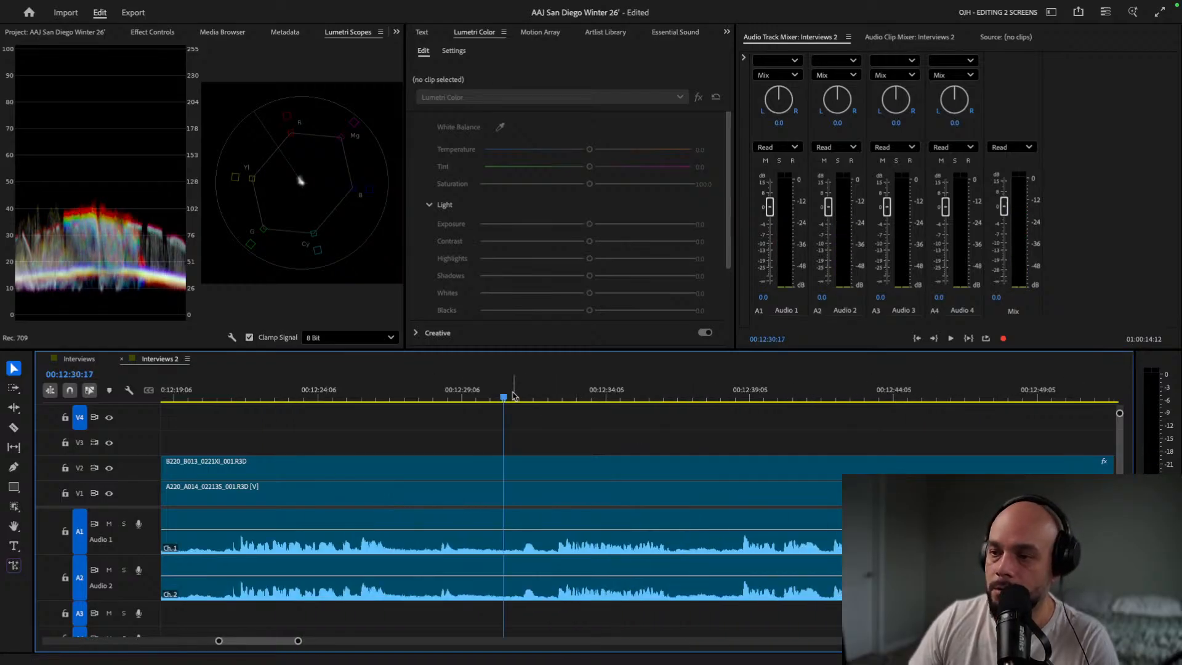
key(space)
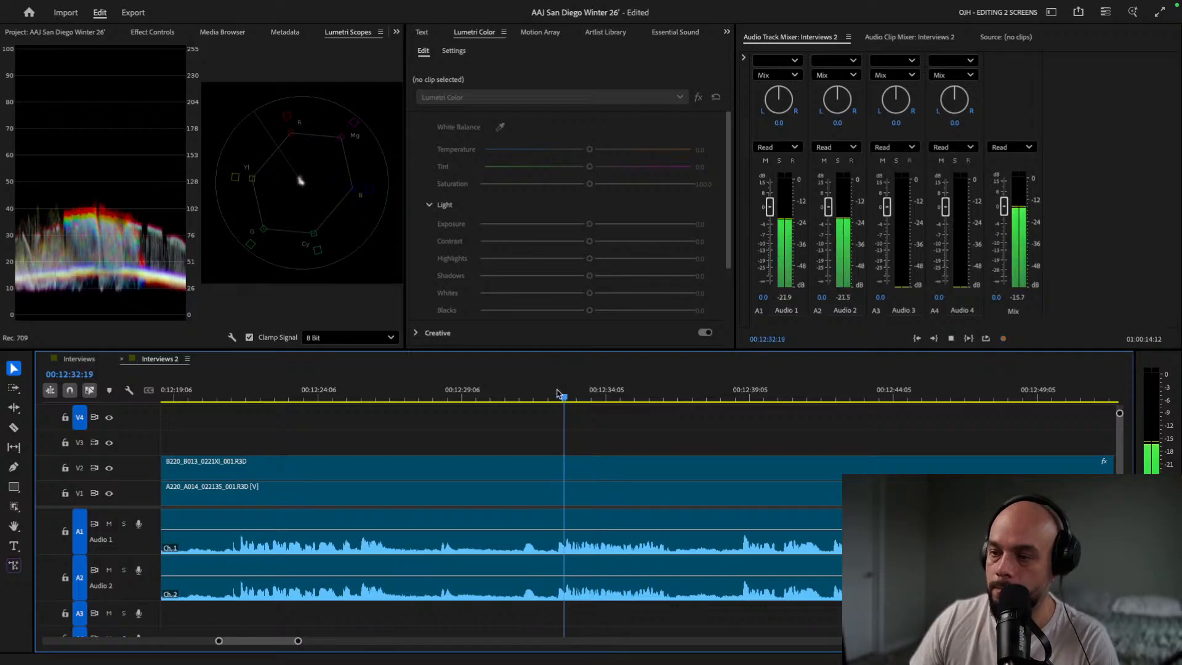
drag(636, 397, 773, 400)
scroll(716, 468, down, 3)
drag(487, 399, 673, 404)
key(space)
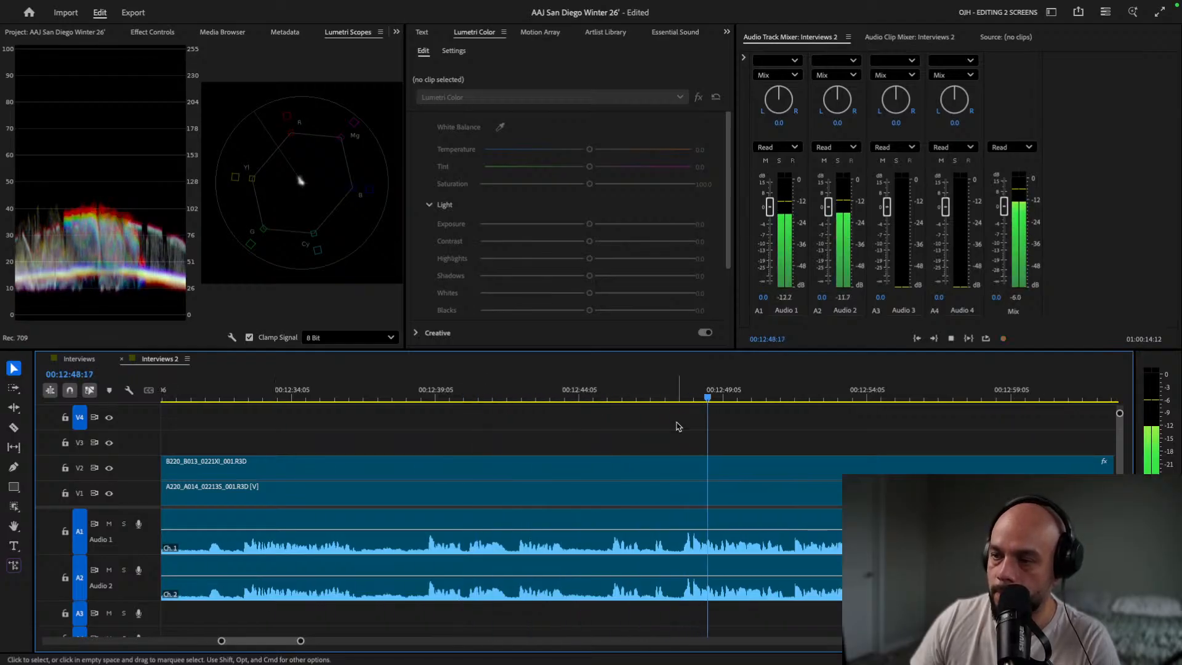
key(space)
drag(714, 398, 682, 397)
Ripple-trim the start of both camera clips and audio after the 00:12:14:05 cut to 00:12:47:19, and play the join.
scroll(658, 522, down, 3)
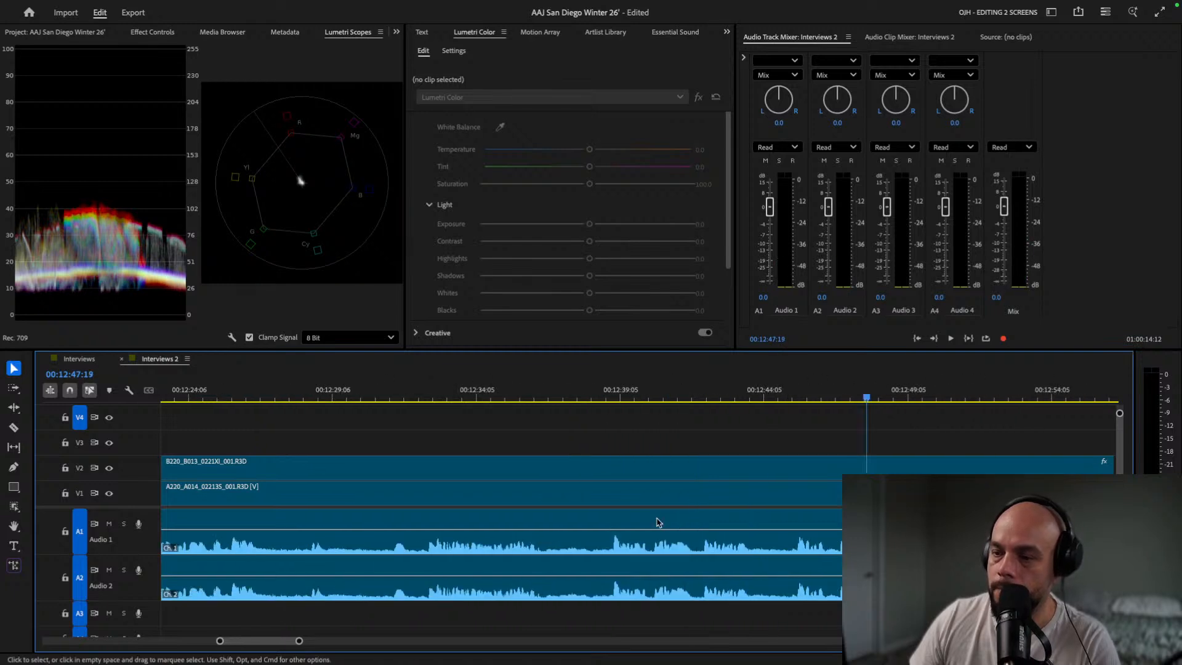
drag(455, 444, 490, 581)
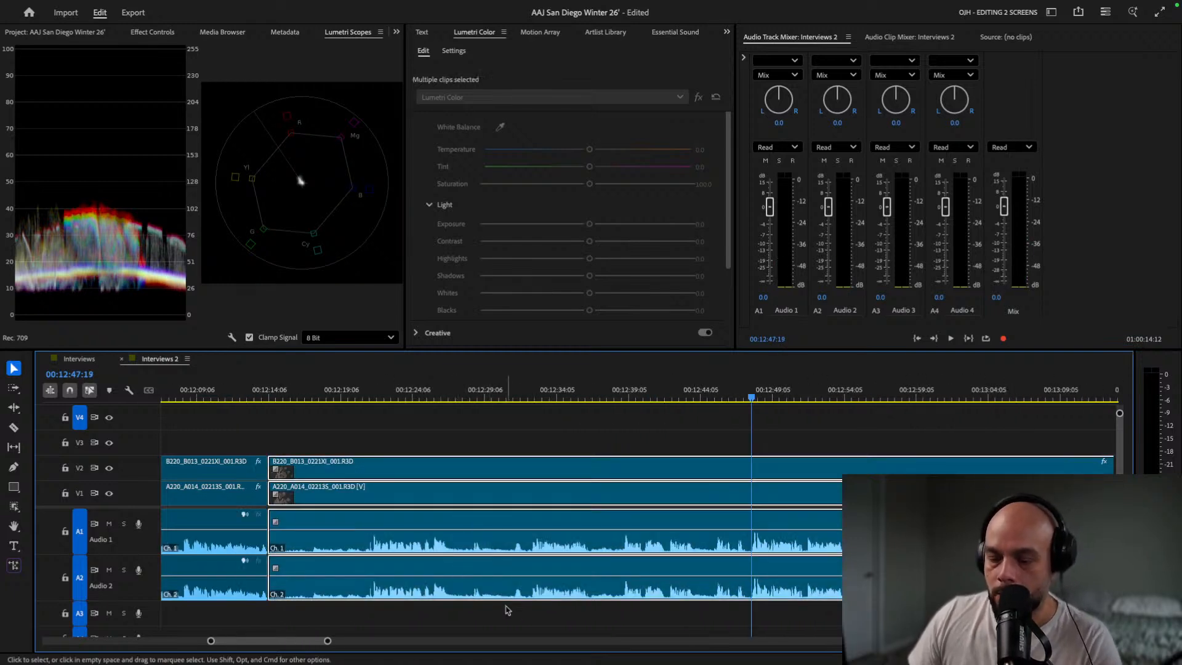
key(b)
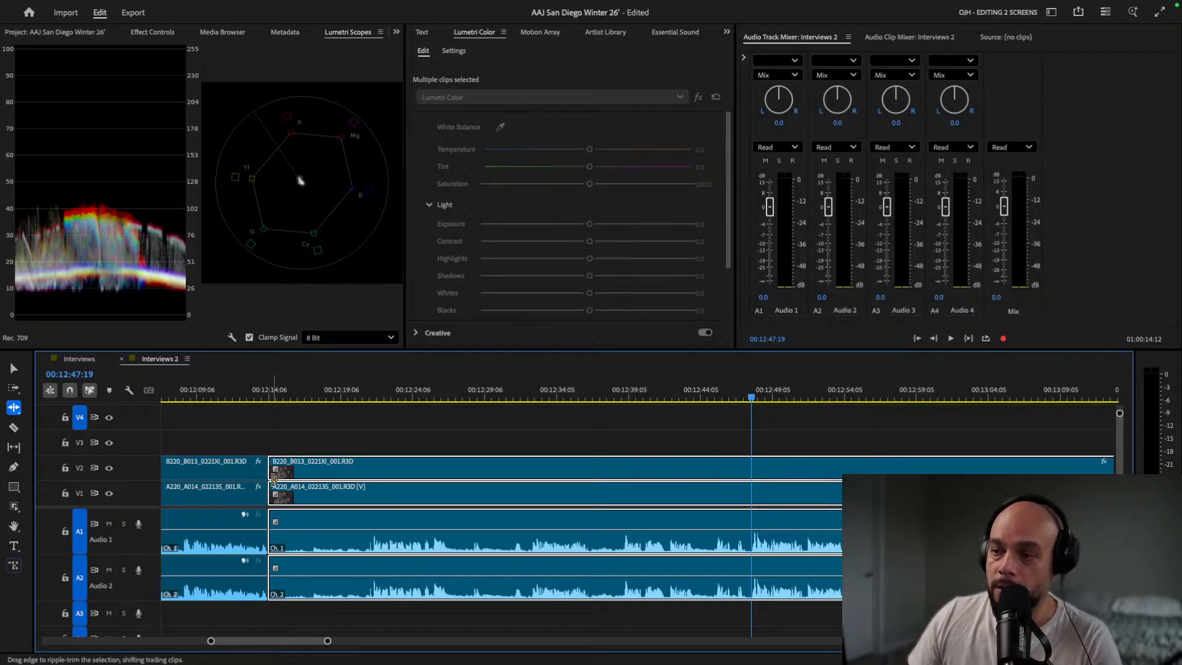
drag(273, 480, 756, 480)
click(258, 391)
key(space)
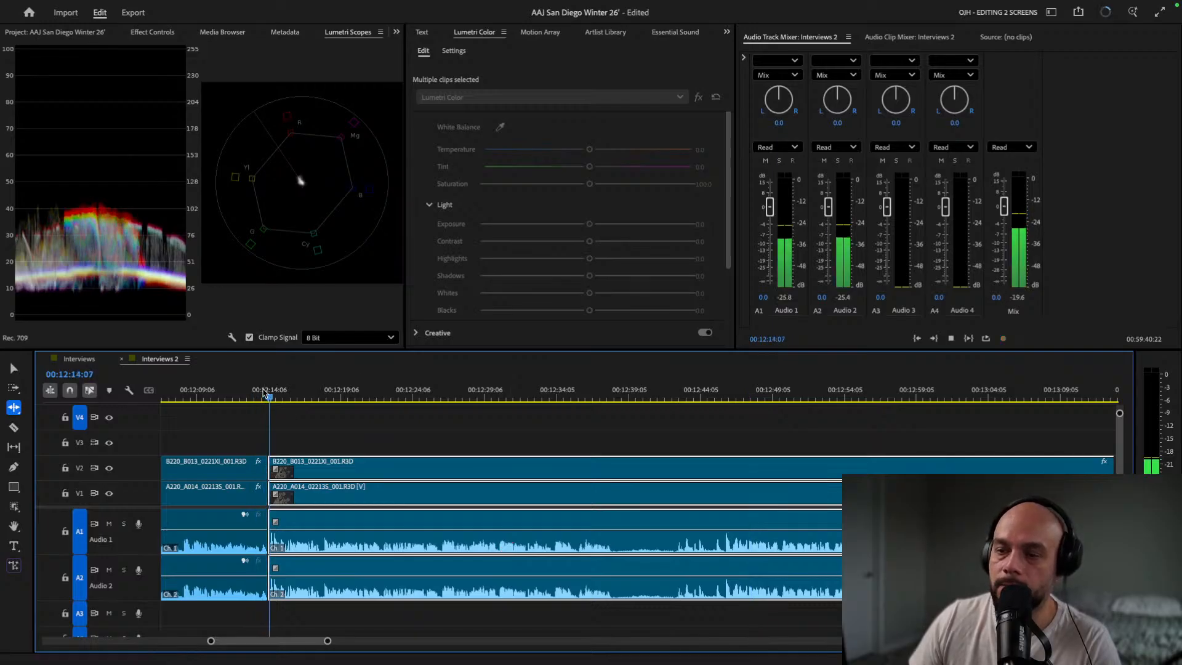
Scrub and play the section after the 00:12:14:05 cut to find the speech end, and place the playhead at 00:12:38:01.
click(603, 395)
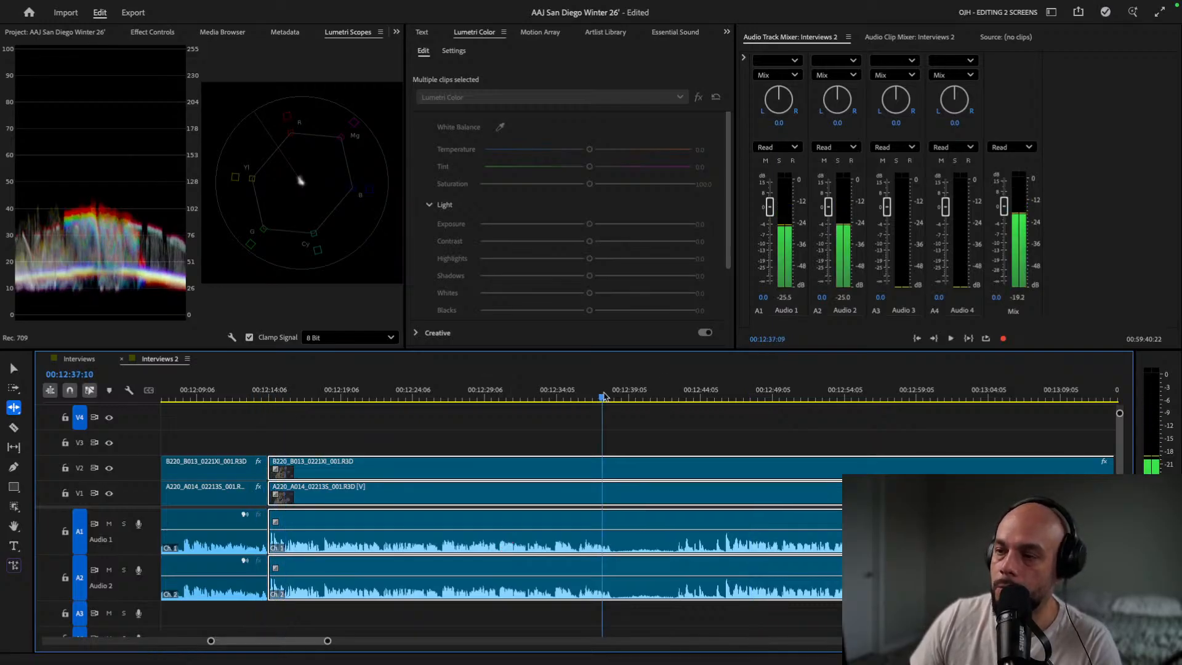
drag(343, 394, 395, 394)
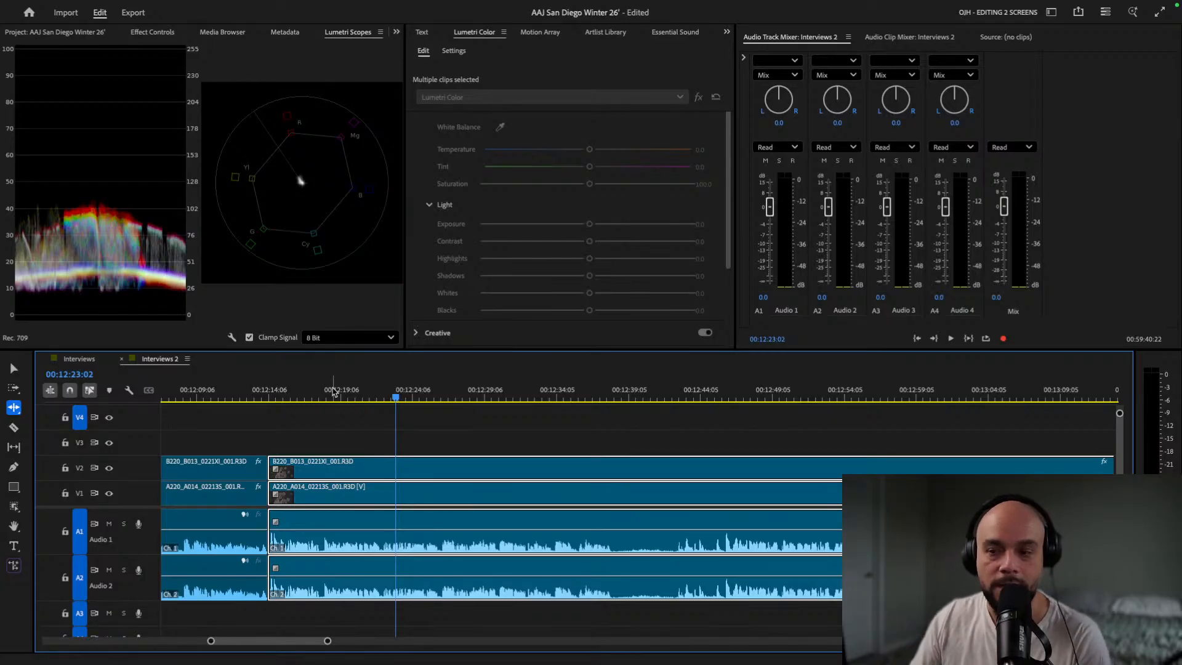
drag(333, 392, 605, 403)
key(equal)
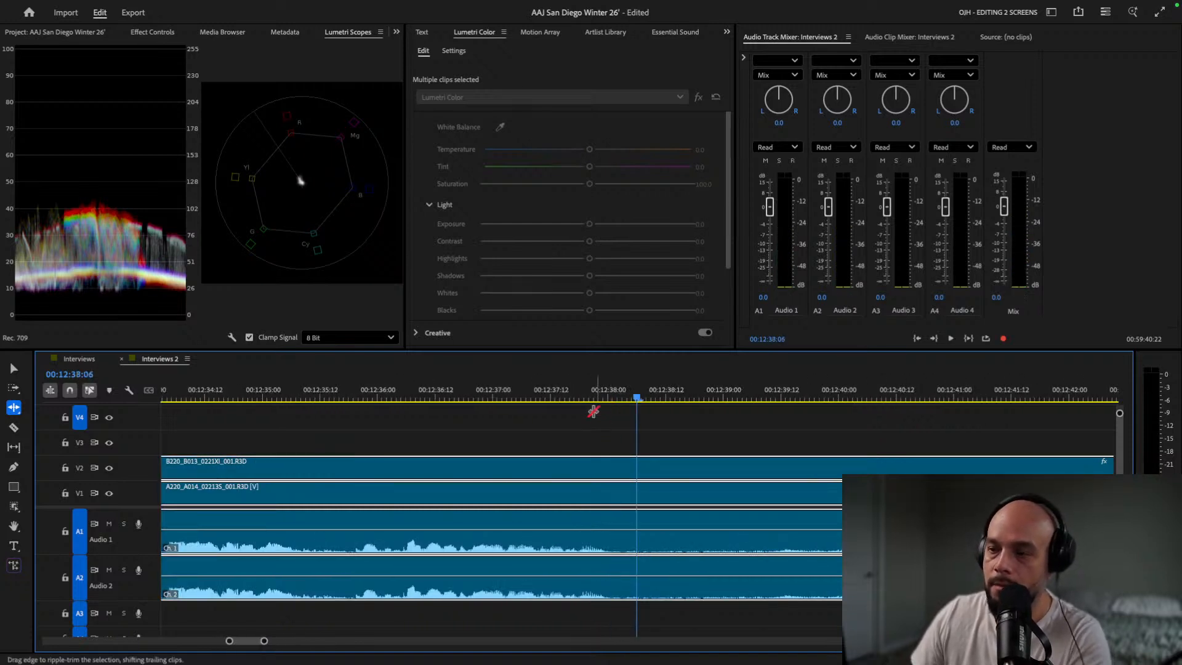
click(570, 389)
key(space)
key(space)
drag(571, 383, 623, 381)
click(614, 393)
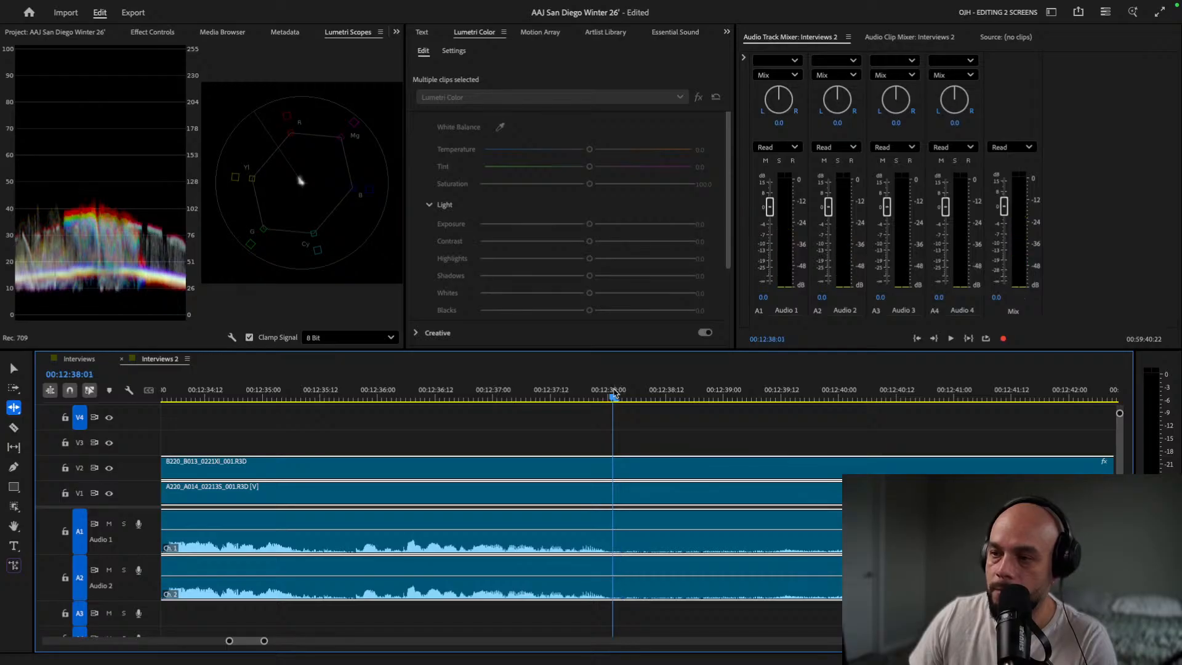
Advance the playhead two frames and split both camera clips and their audio at 00:12:38:03.
key(Right)
key(Right)
key(c)
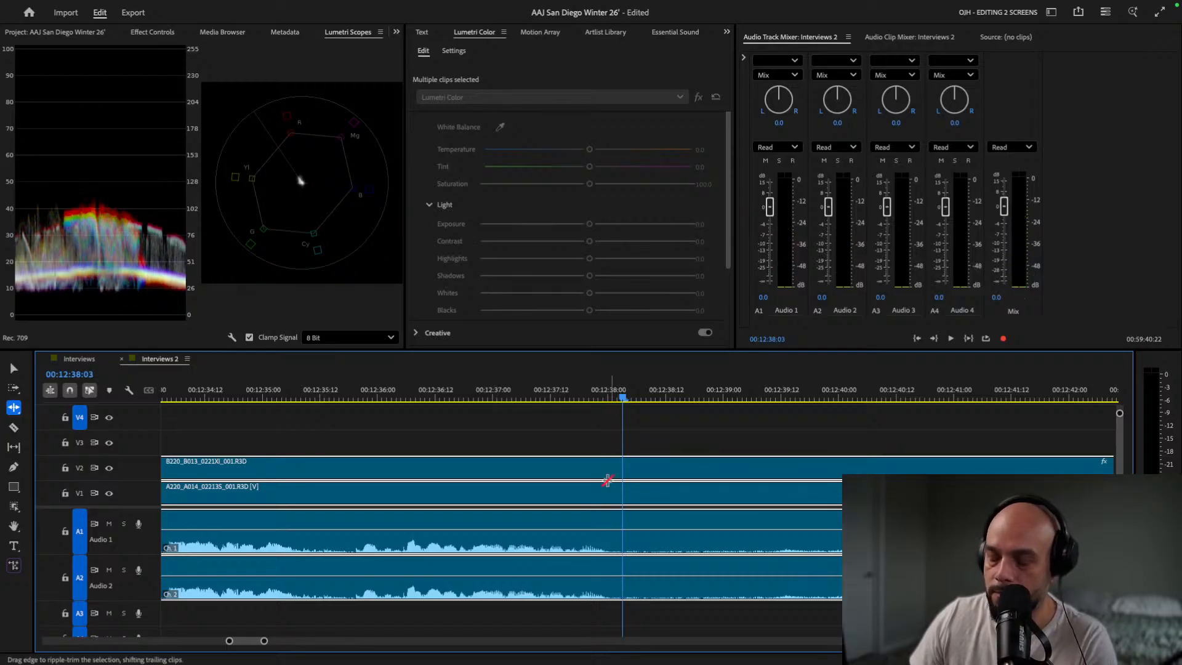
shift+click(622, 496)
key(v)
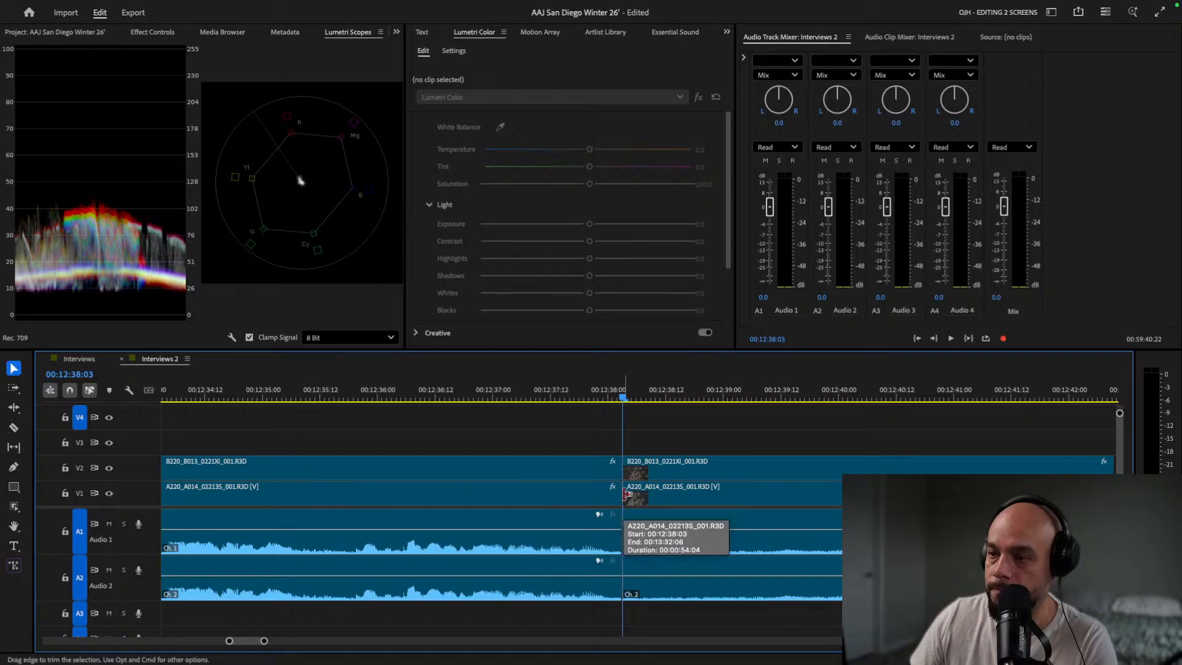
Sample the speech after the 00:12:38:03 cut by playback and place the playhead at the next usable start, 00:12:46:10.
scroll(615, 527, right, 2)
key(minus)
key(minus)
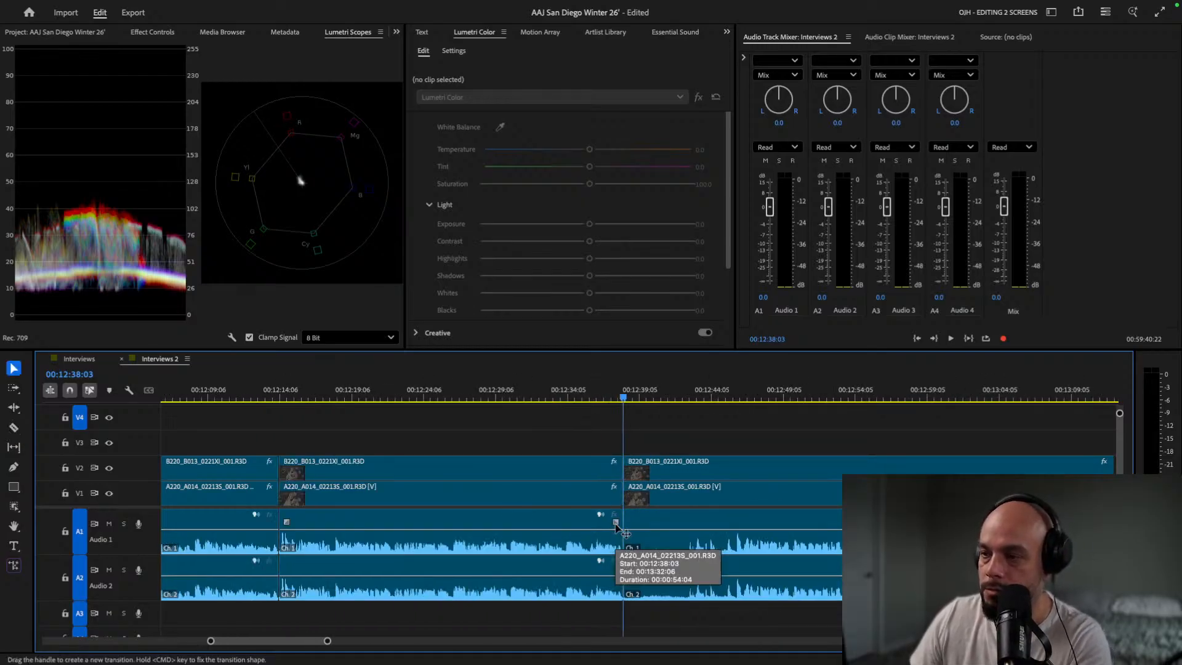
scroll(566, 468, right, 4)
click(513, 395)
key(space)
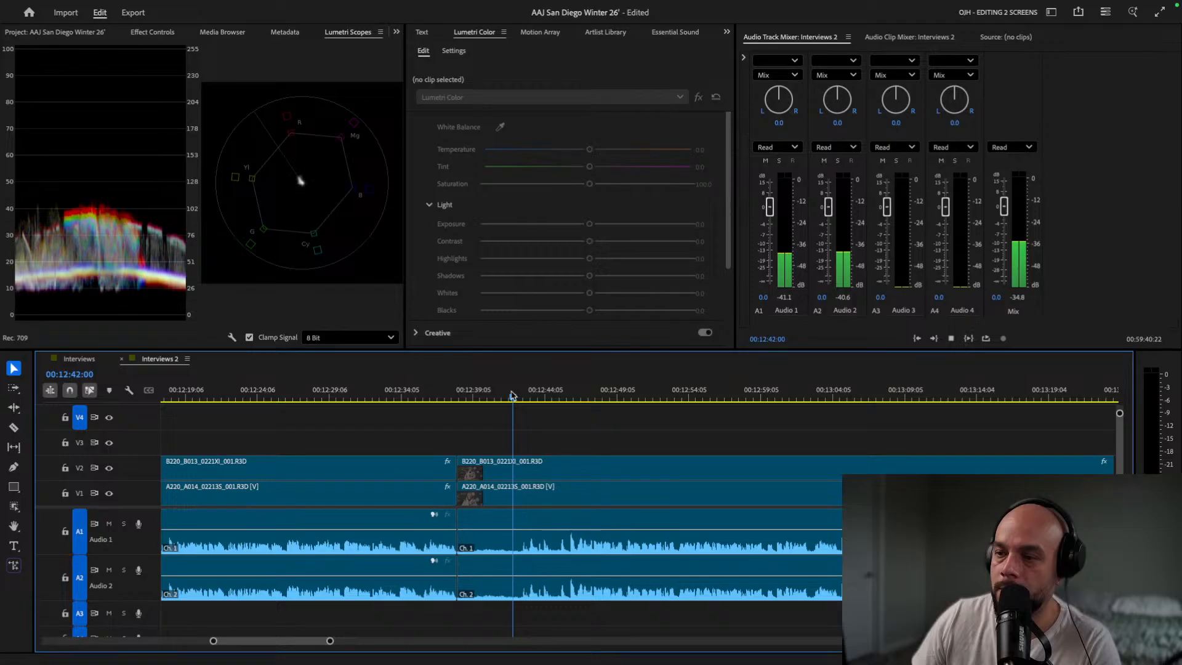
click(547, 397)
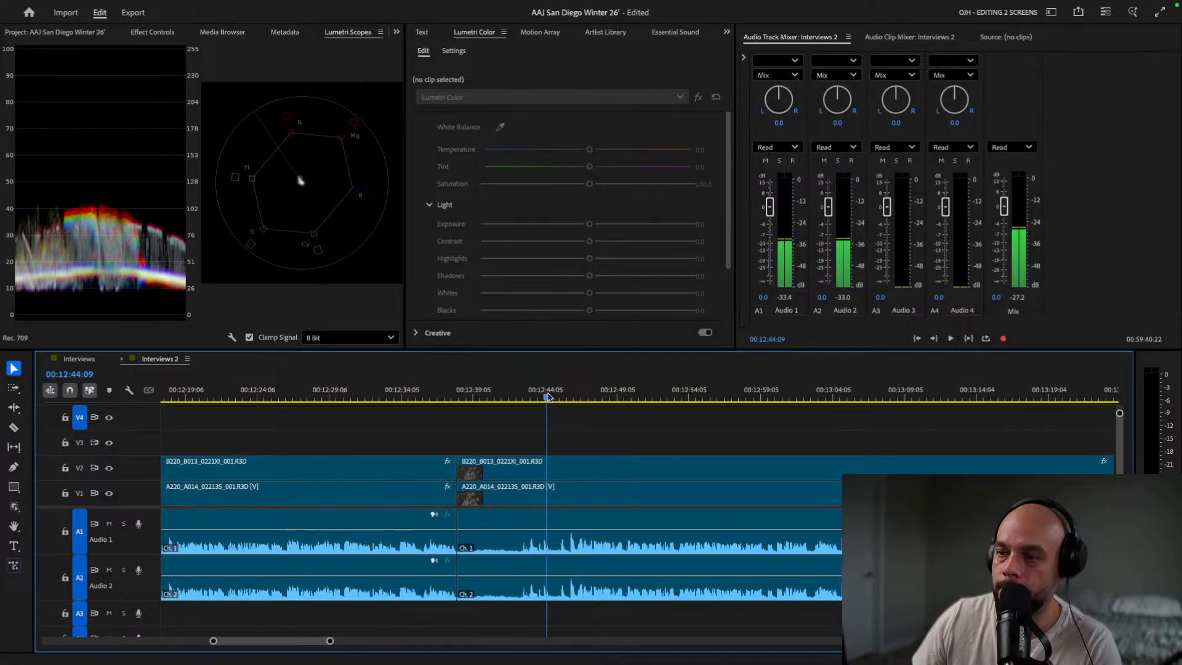
key(space)
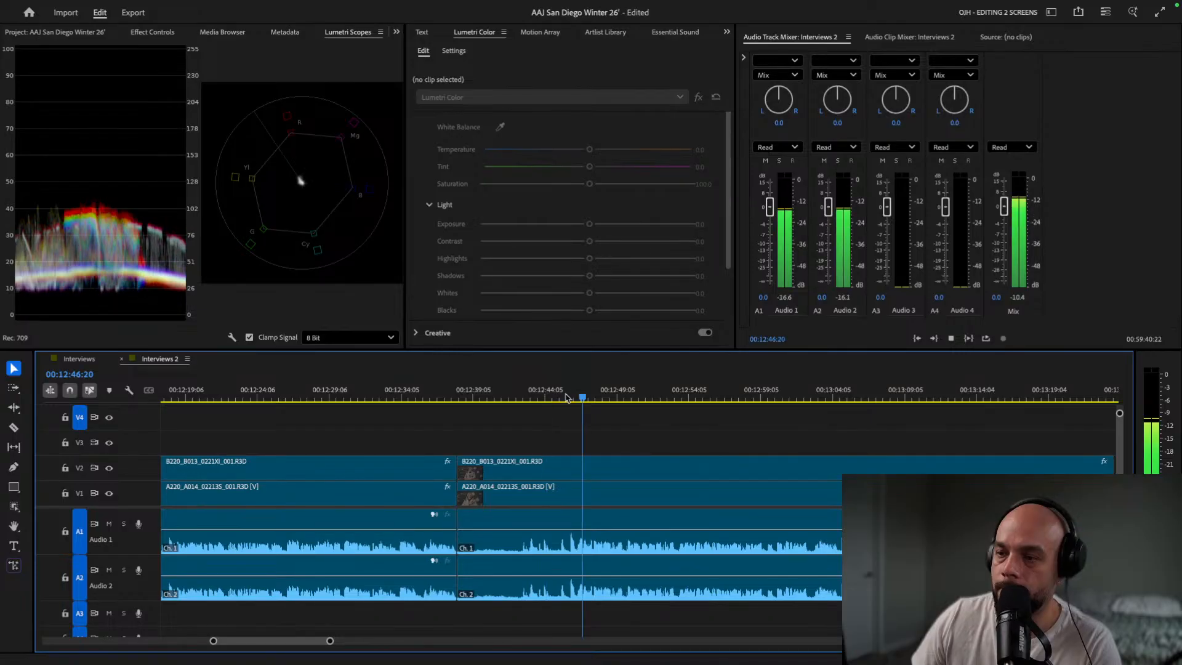
click(577, 396)
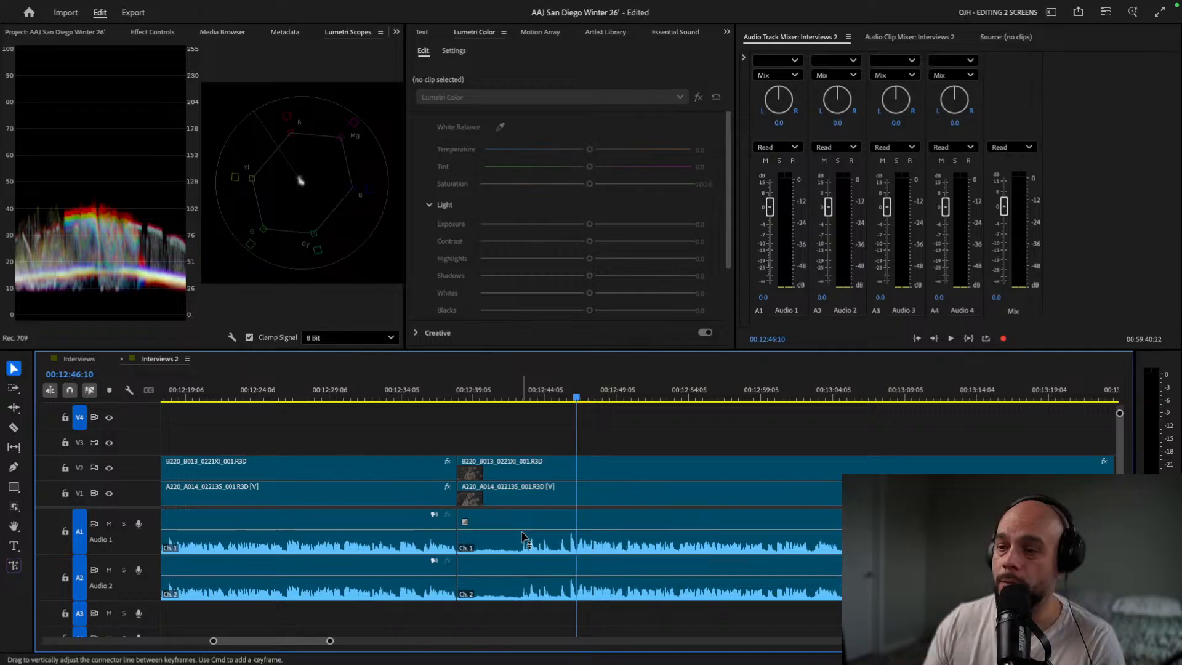
Examine the audio waveforms around 00:12:46:10 and through the rest of this interview clip.
key(equal)
key(equal)
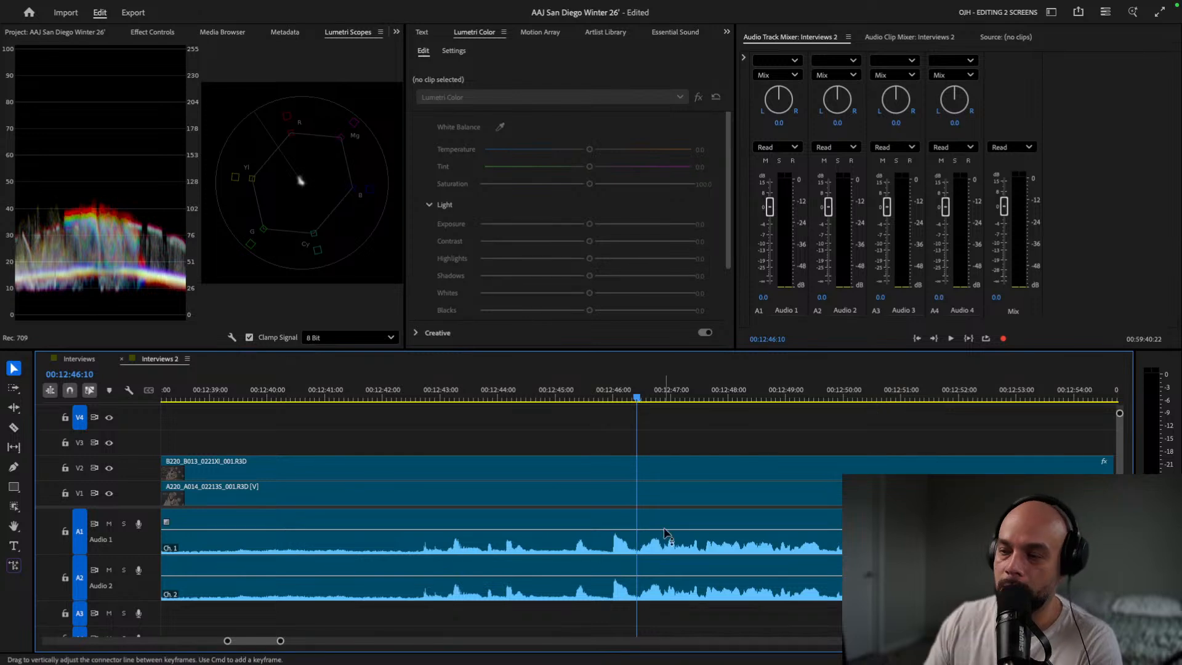
key(minus)
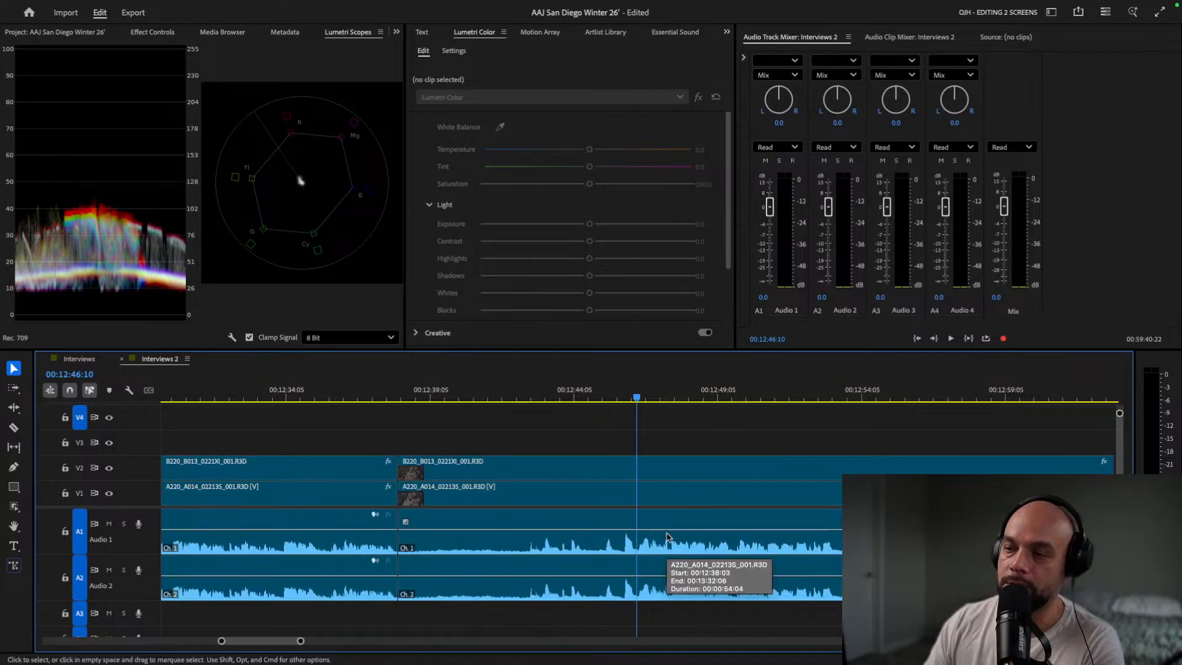
scroll(656, 517, down, 5)
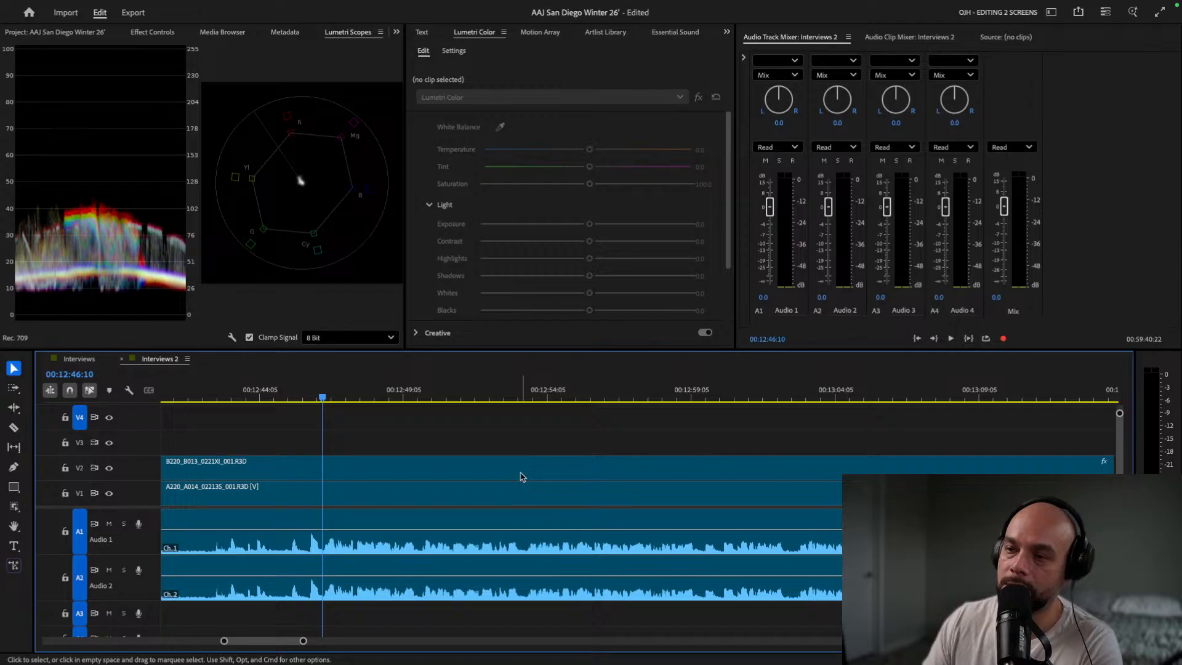
scroll(520, 477, down, 4)
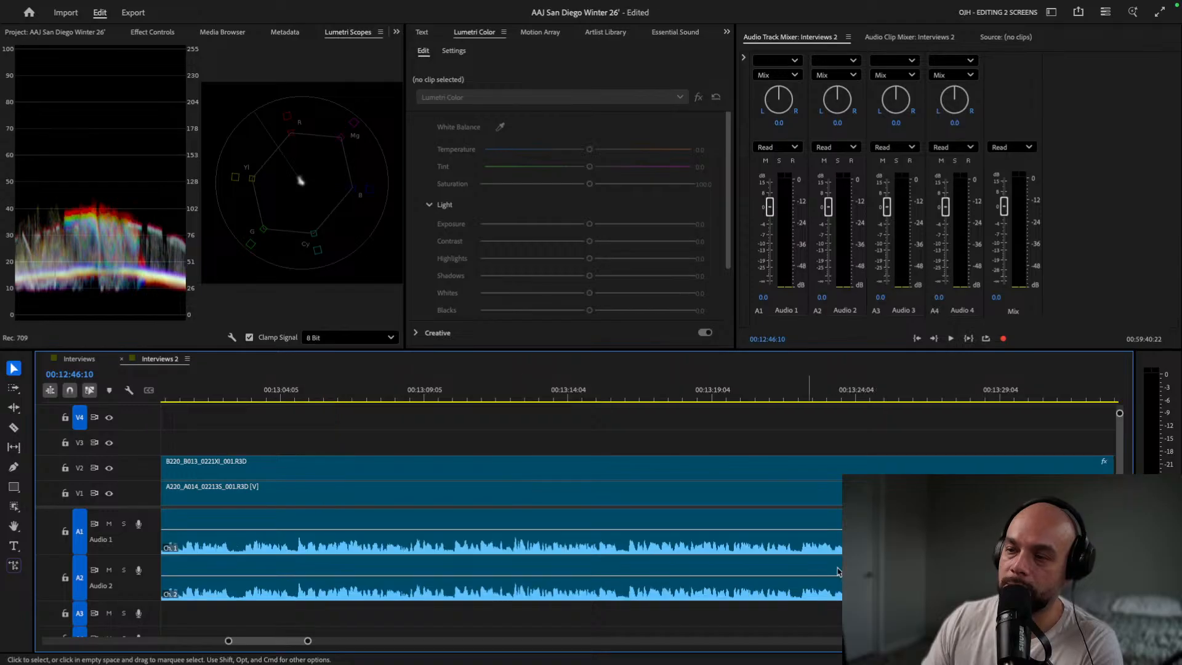
scroll(794, 563, up, 5)
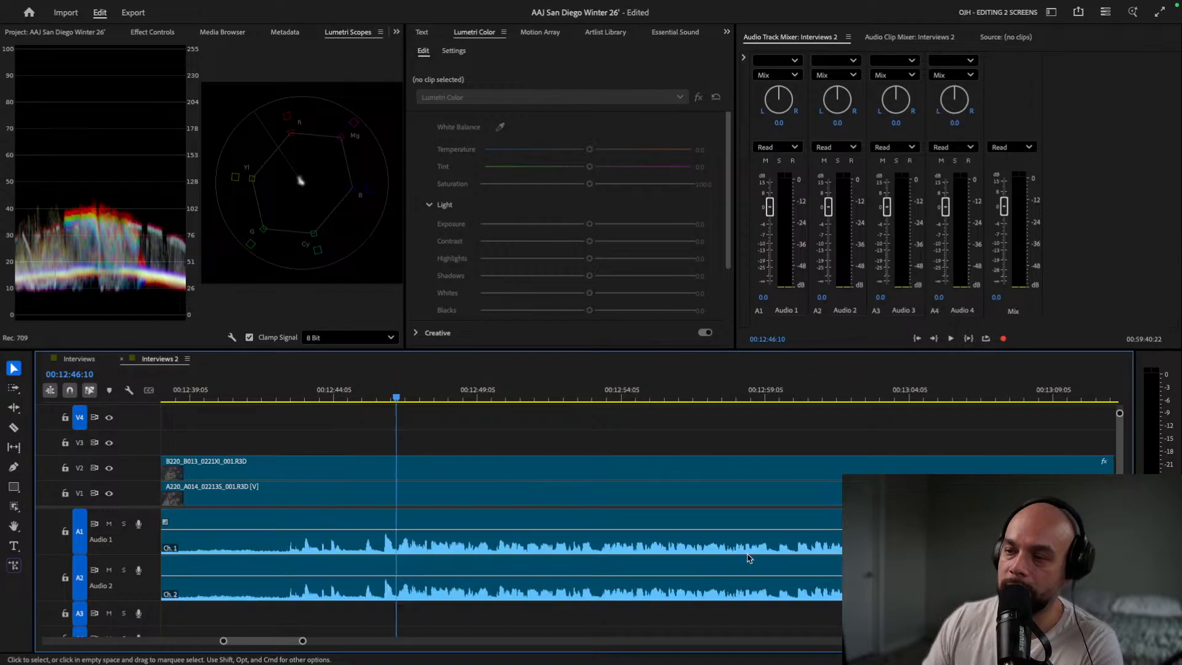
scroll(345, 450, up, 1)
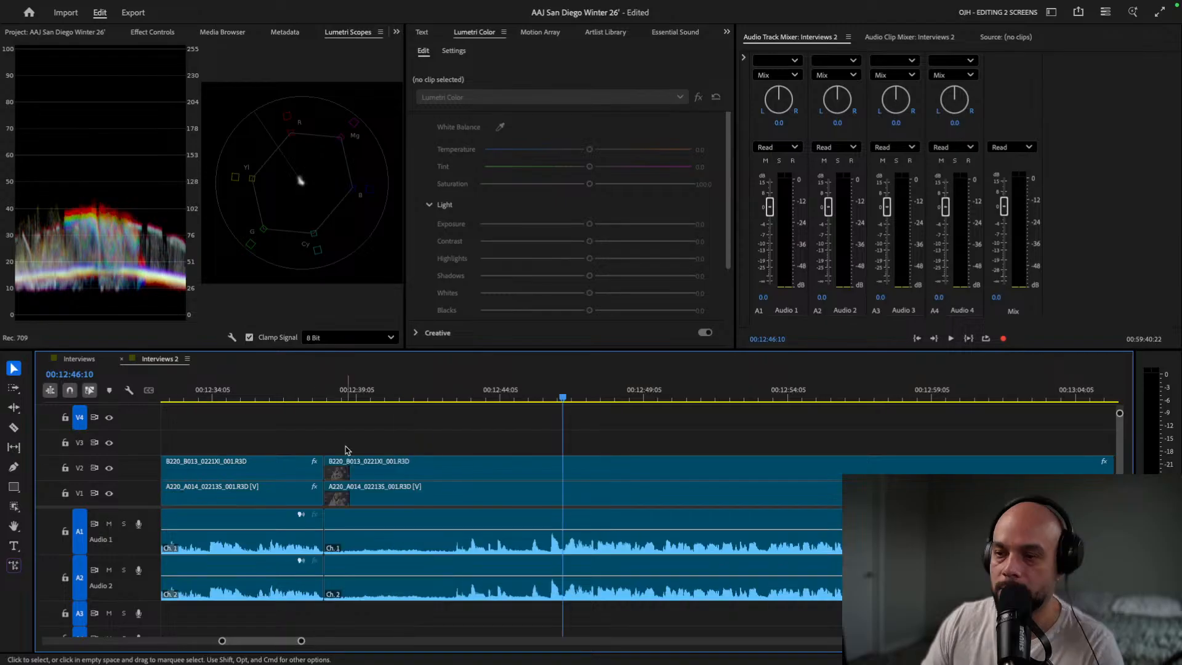
Ripple-trim the start of both camera clips and audio after the 00:12:38:03 cut to 00:12:46:10, and play the join.
drag(345, 450, 384, 556)
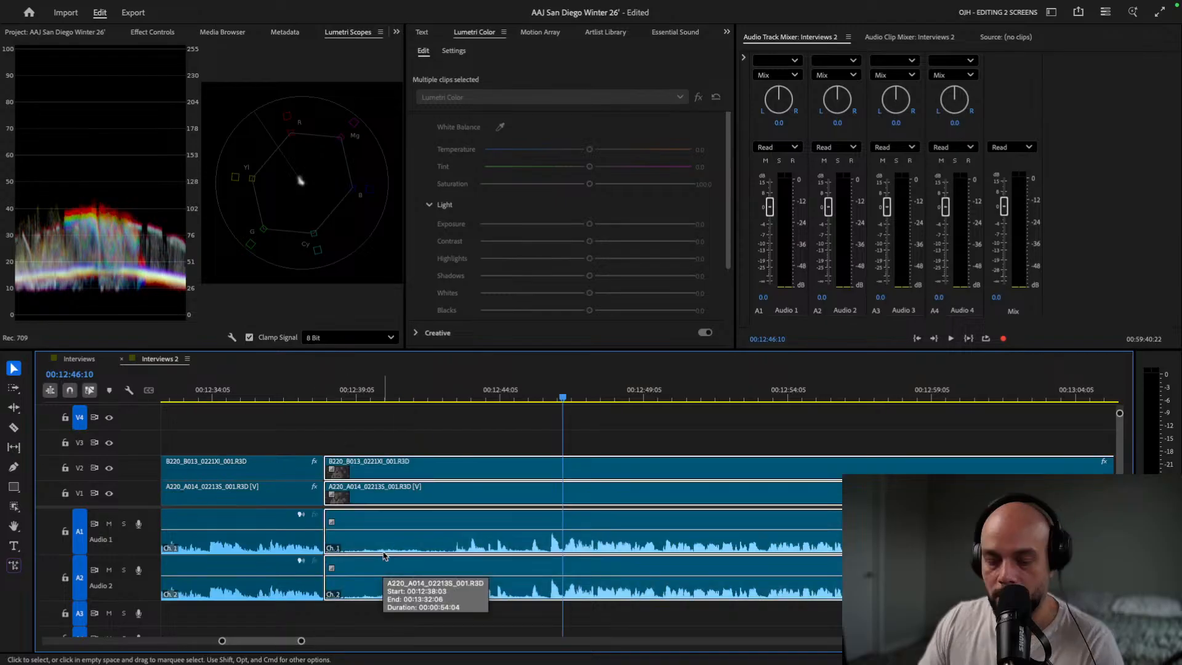
key(b)
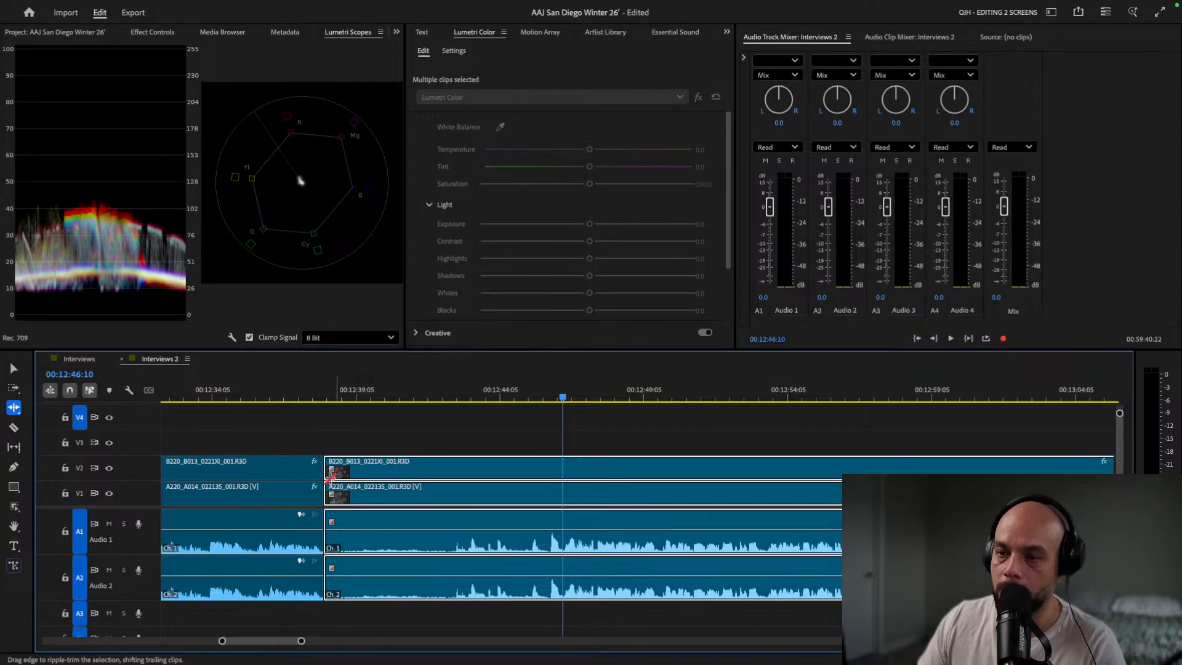
drag(329, 478, 564, 478)
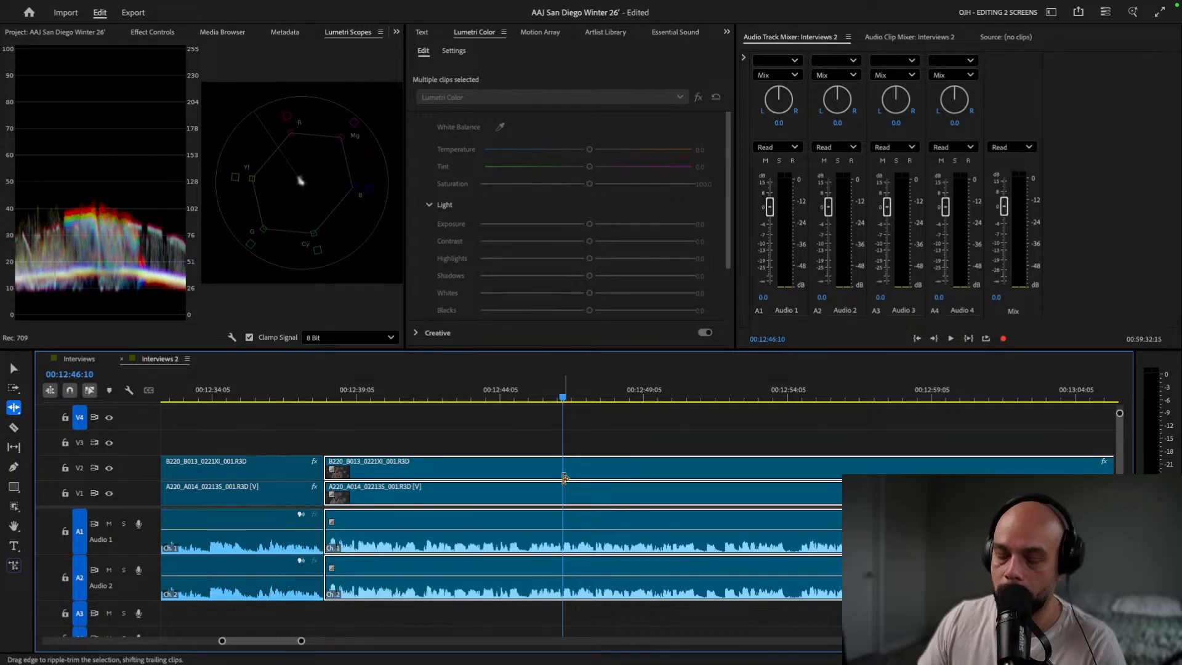
key(v)
key(Up)
key(space)
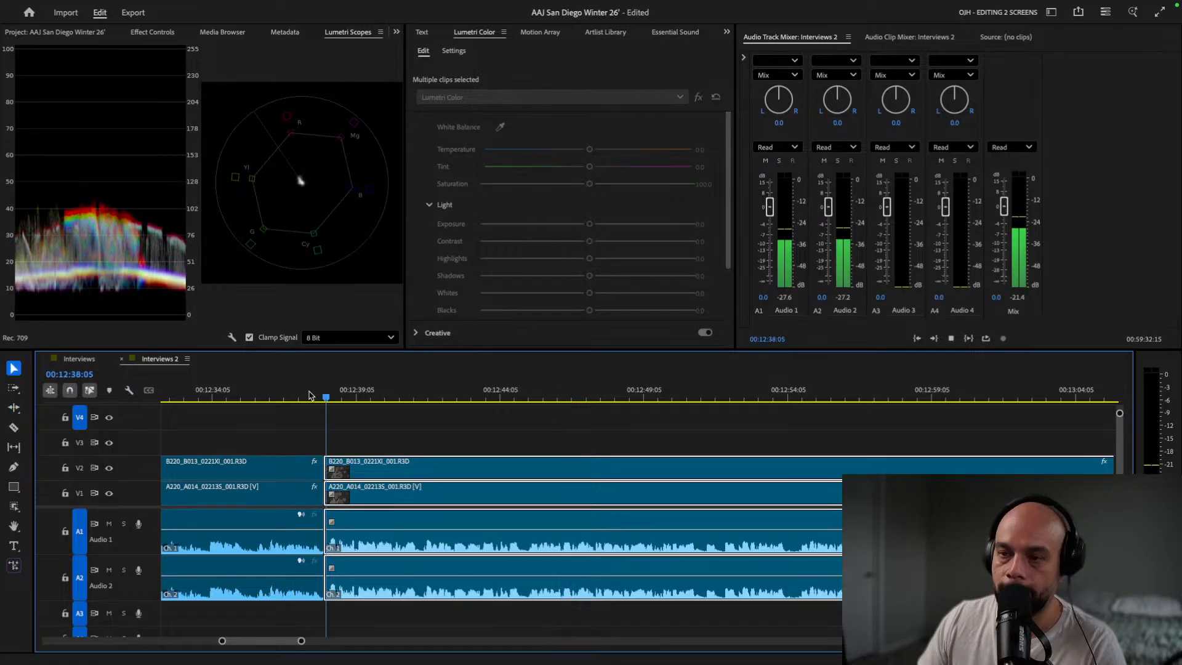
key(space)
Find where the interview's final speech ends by scrubbing and playback, and split both camera clips and their audio at 00:13:17:05.
scroll(766, 503, right, 5)
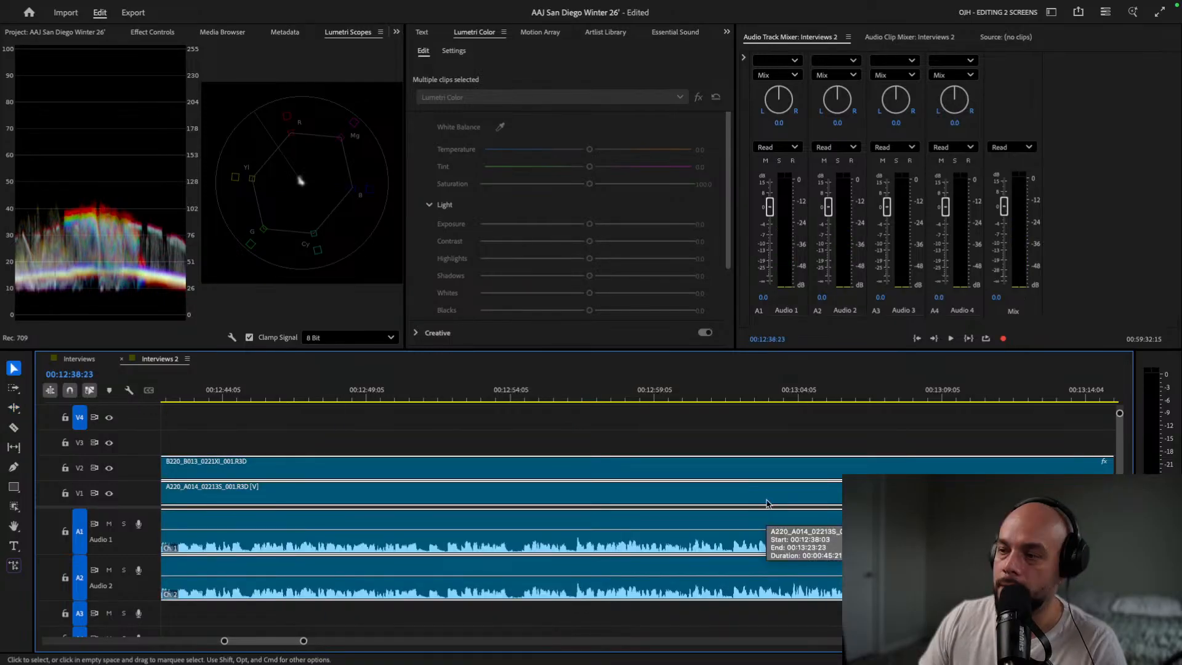
scroll(767, 504, down, 3)
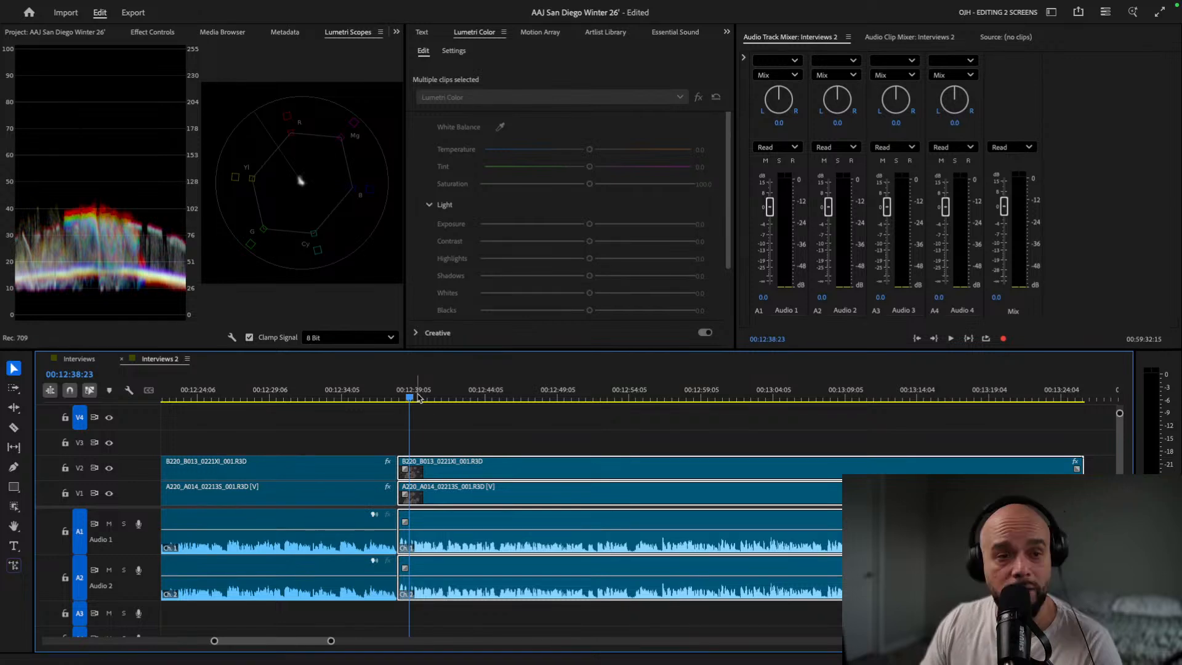
drag(417, 397, 946, 396)
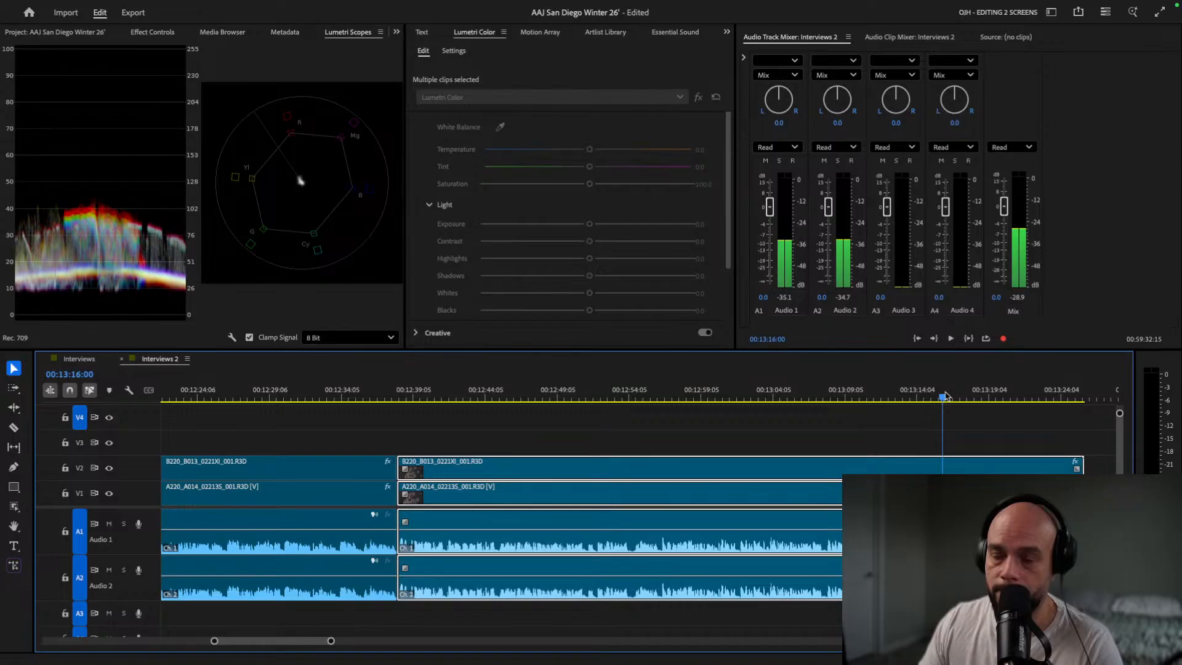
key(space)
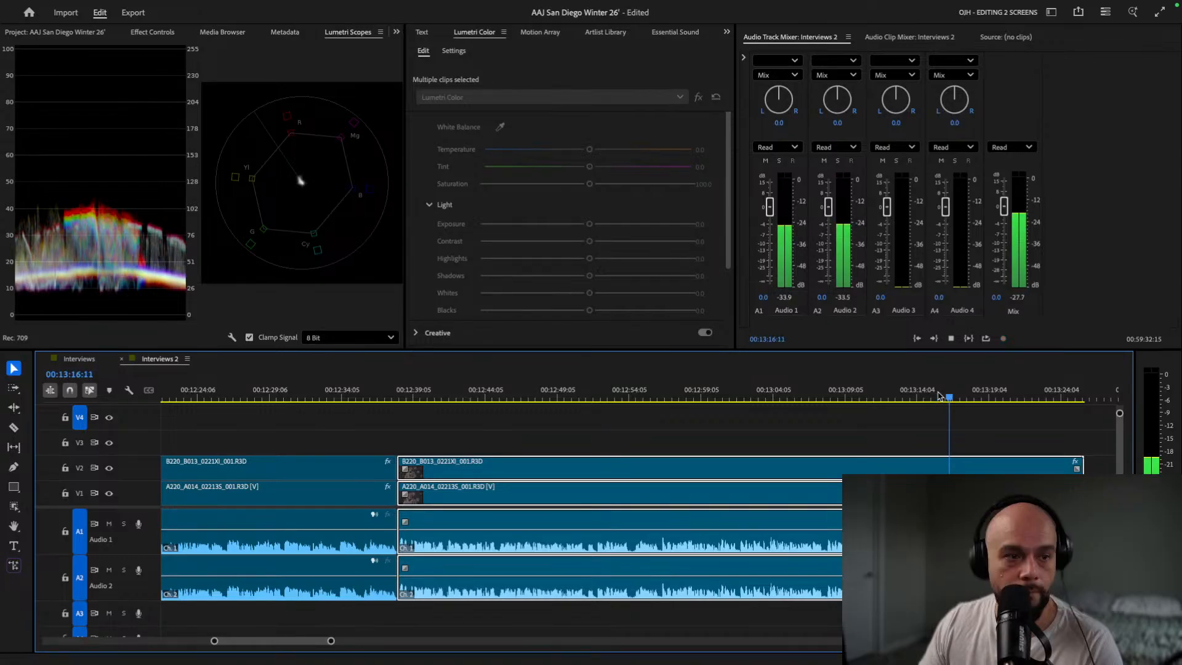
key(space)
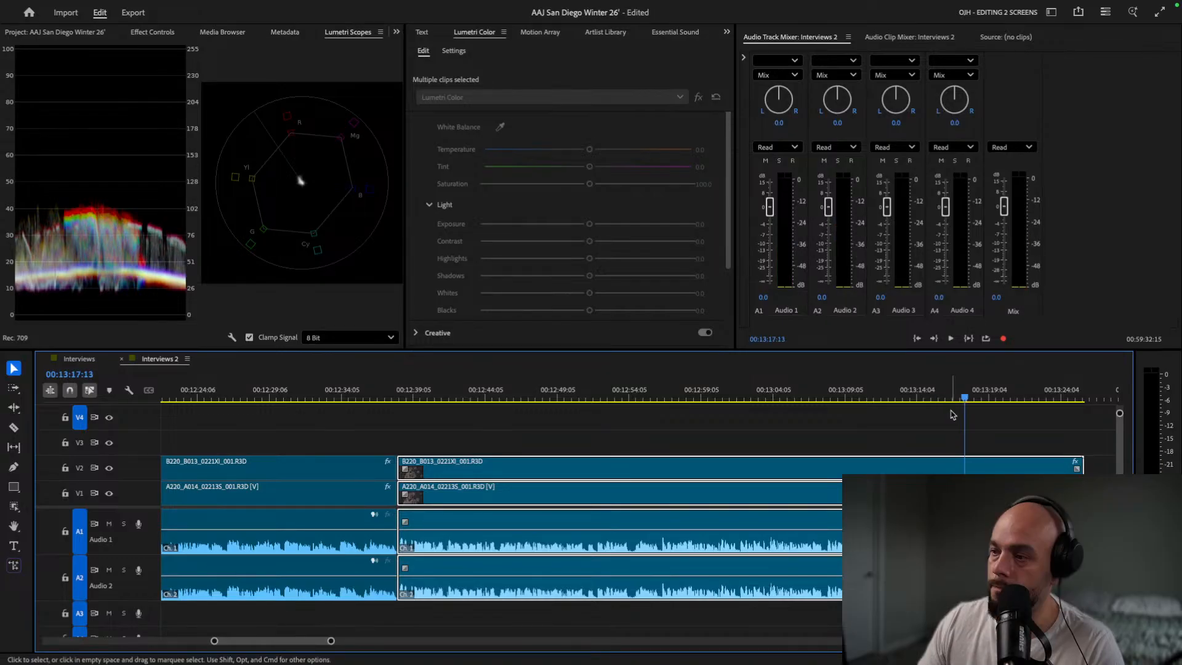
click(960, 398)
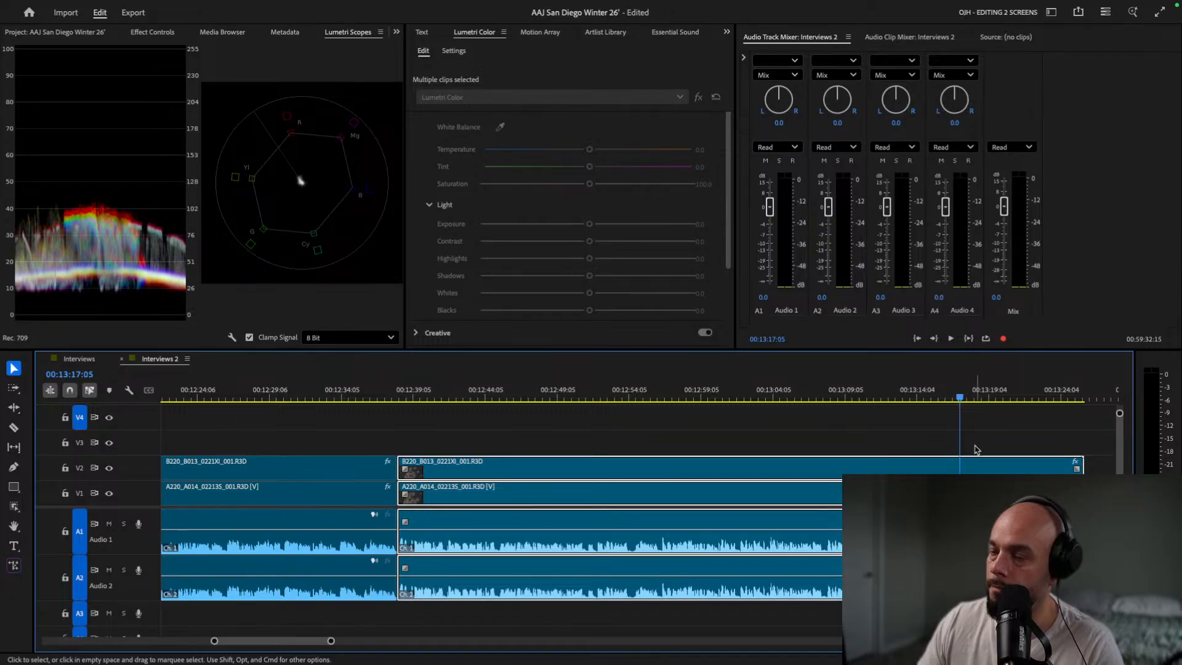
key(c)
click(961, 465)
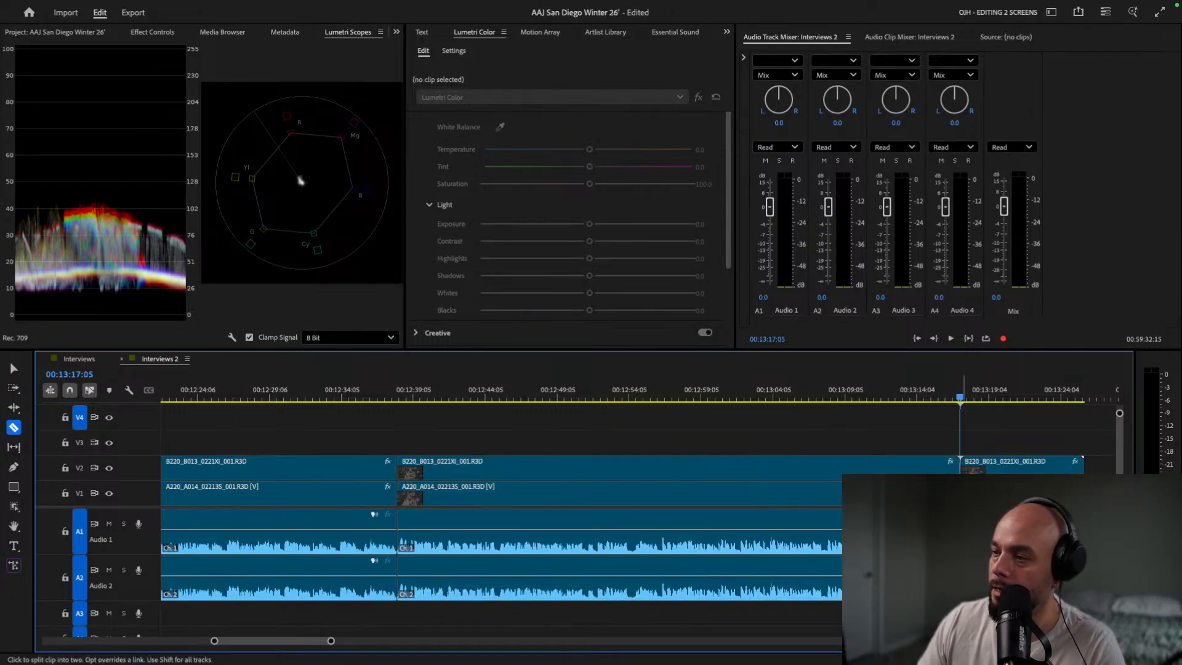
key(v)
Delete the leftover video and audio pieces of both cameras after the 00:13:17:05 cut.
scroll(378, 448, right, 10)
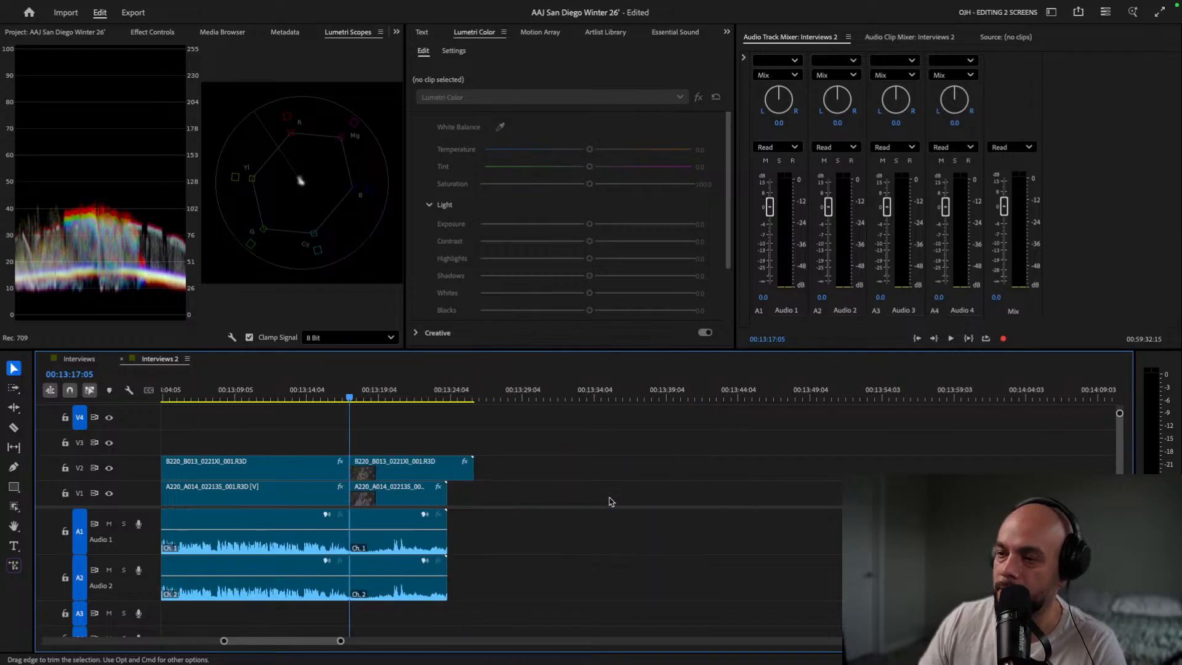
drag(377, 447, 447, 613)
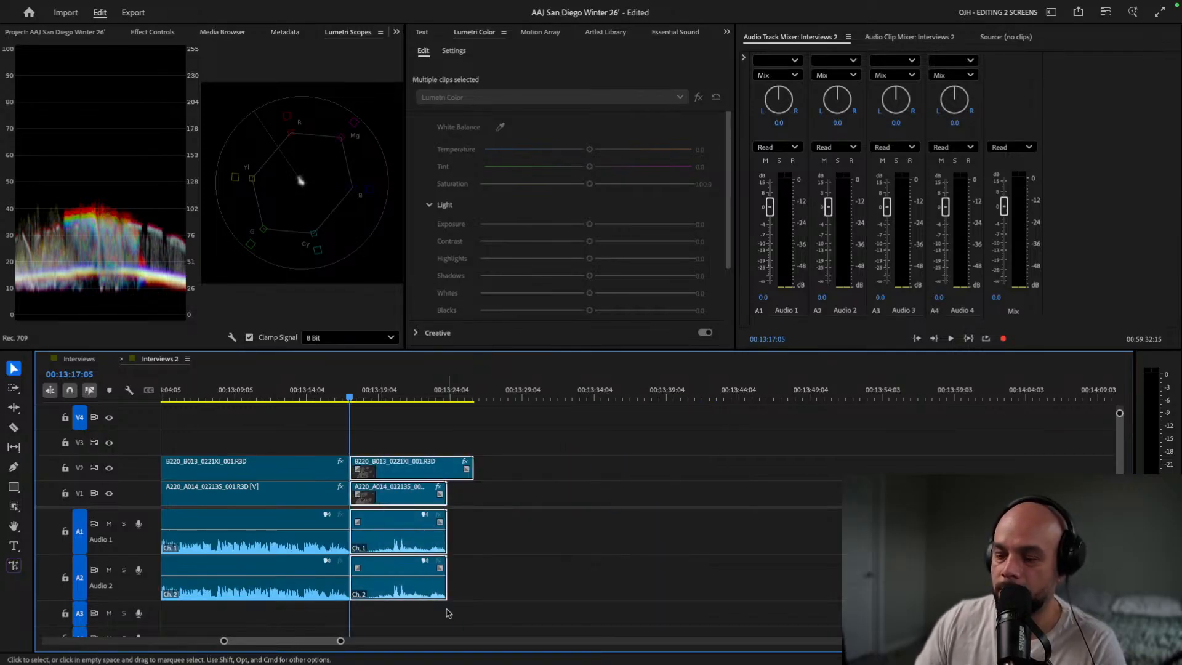
key(Delete)
key(minus)
key(minus)
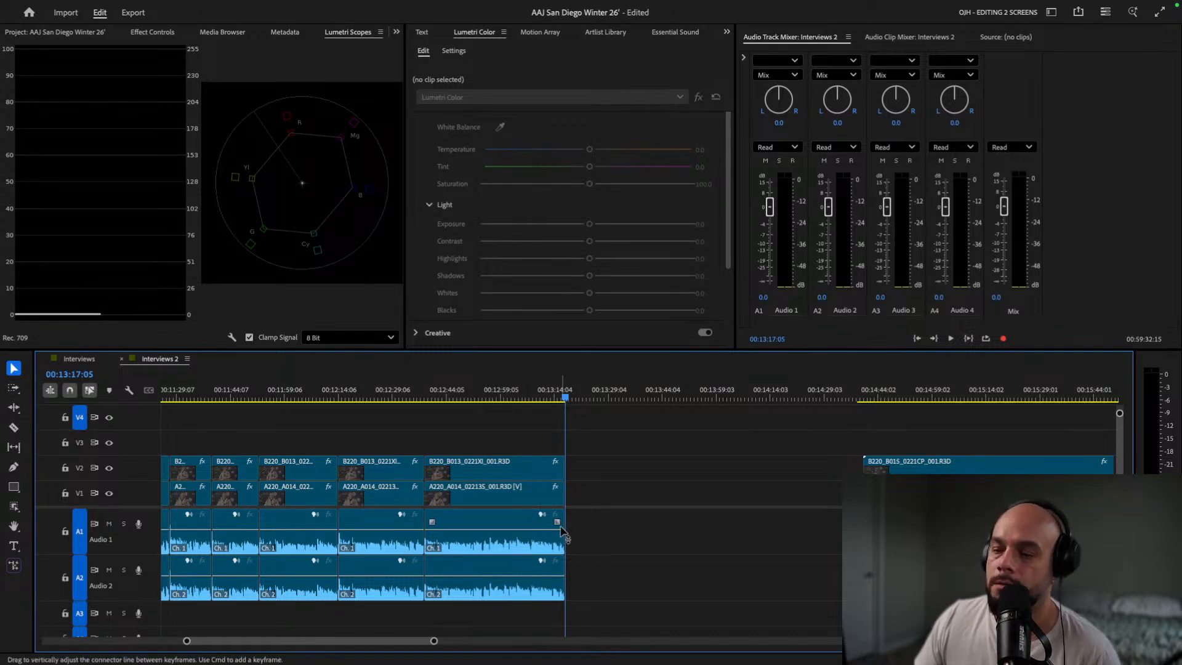
Duplicate the Color Grade and Base LUT adjustment layers from the preceding interview onto V5 and V4 above the interview ending at 00:13:17:05.
scroll(500, 548, up, 5)
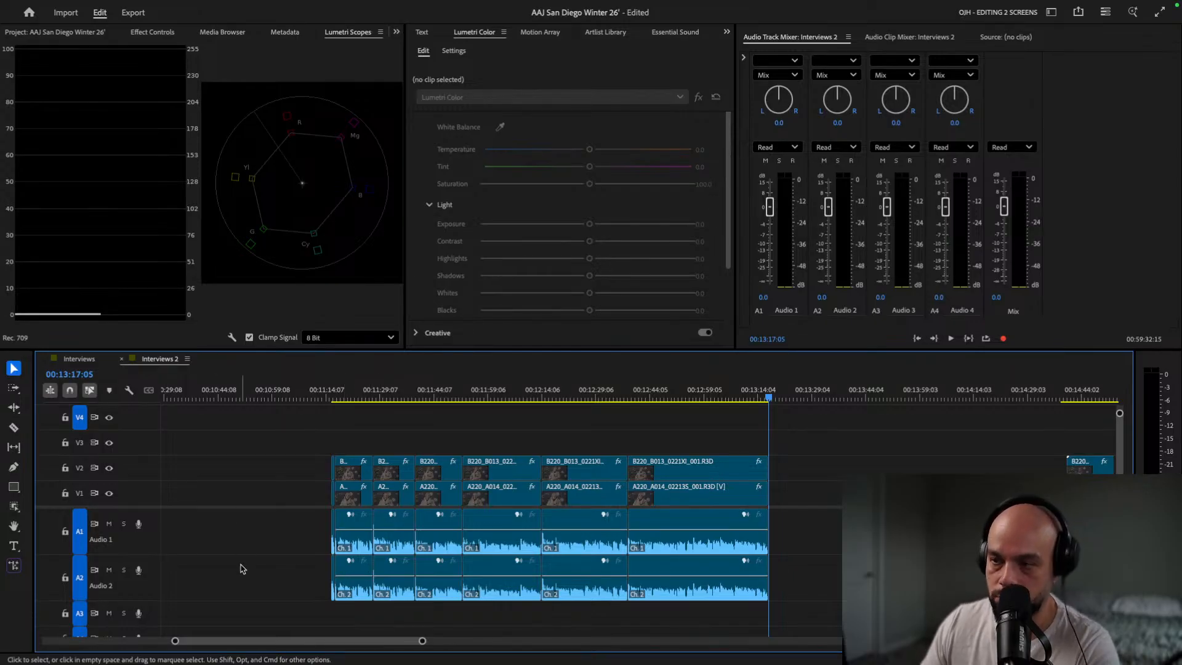
scroll(241, 564, down, 1)
scroll(242, 515, up, 1)
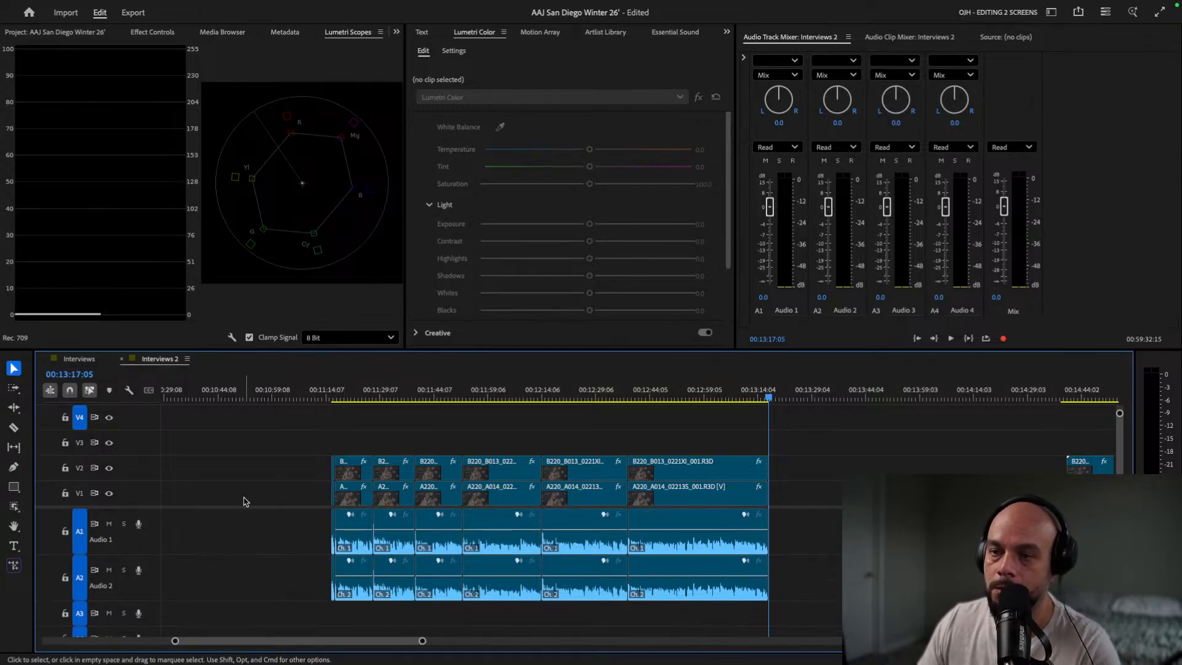
scroll(238, 461, up, 2)
scroll(237, 462, left, 12)
scroll(235, 460, left, 3)
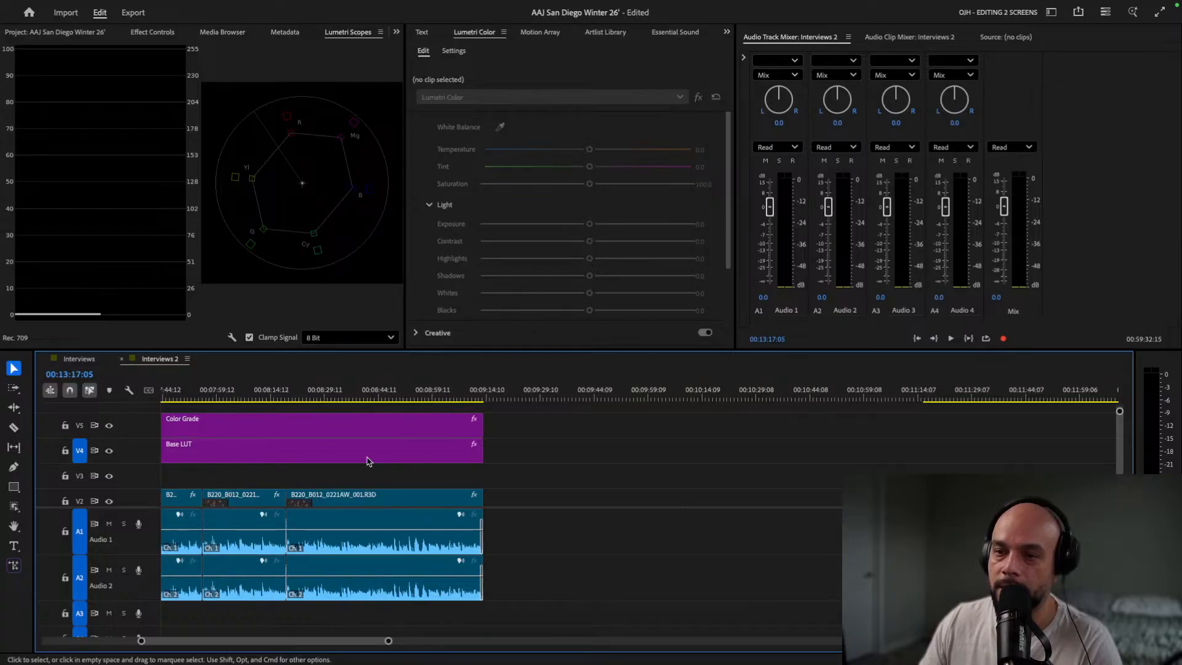
drag(510, 416, 465, 462)
scroll(444, 477, right, 3)
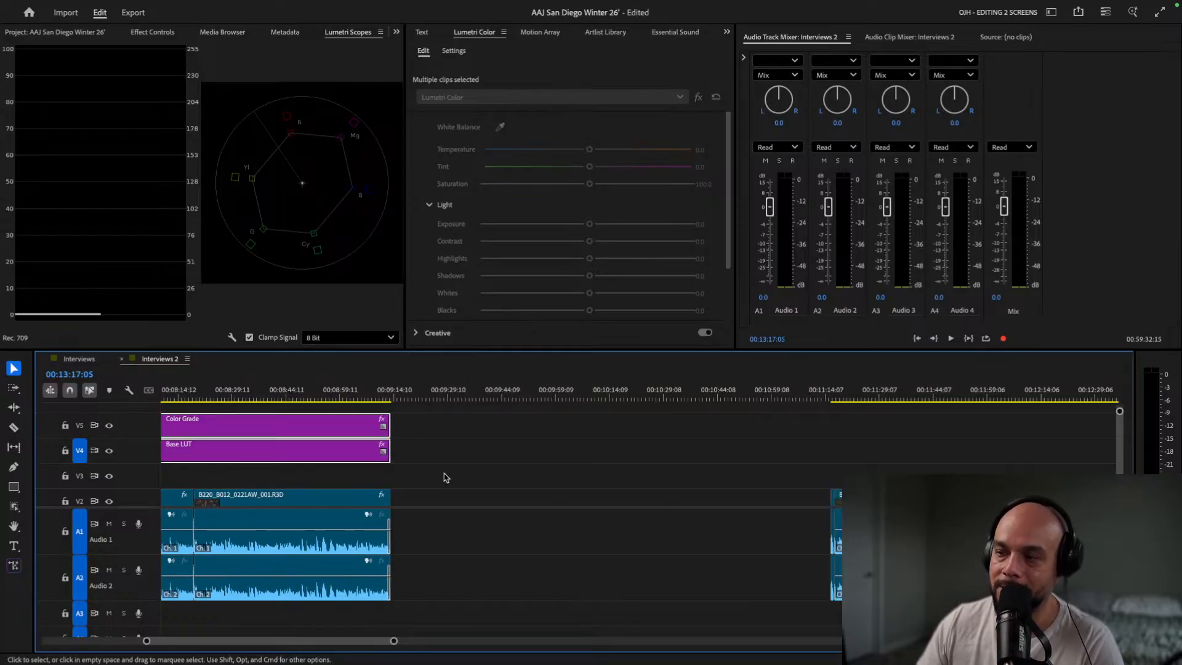
scroll(275, 449, down, 5)
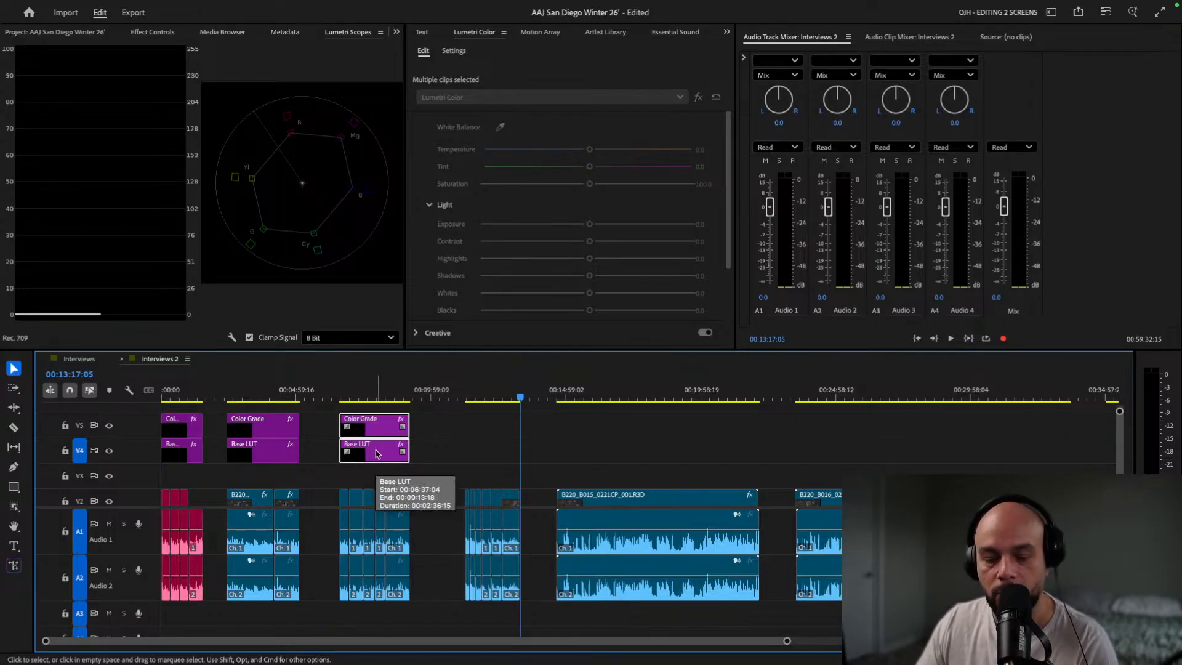
drag(377, 453, 506, 456)
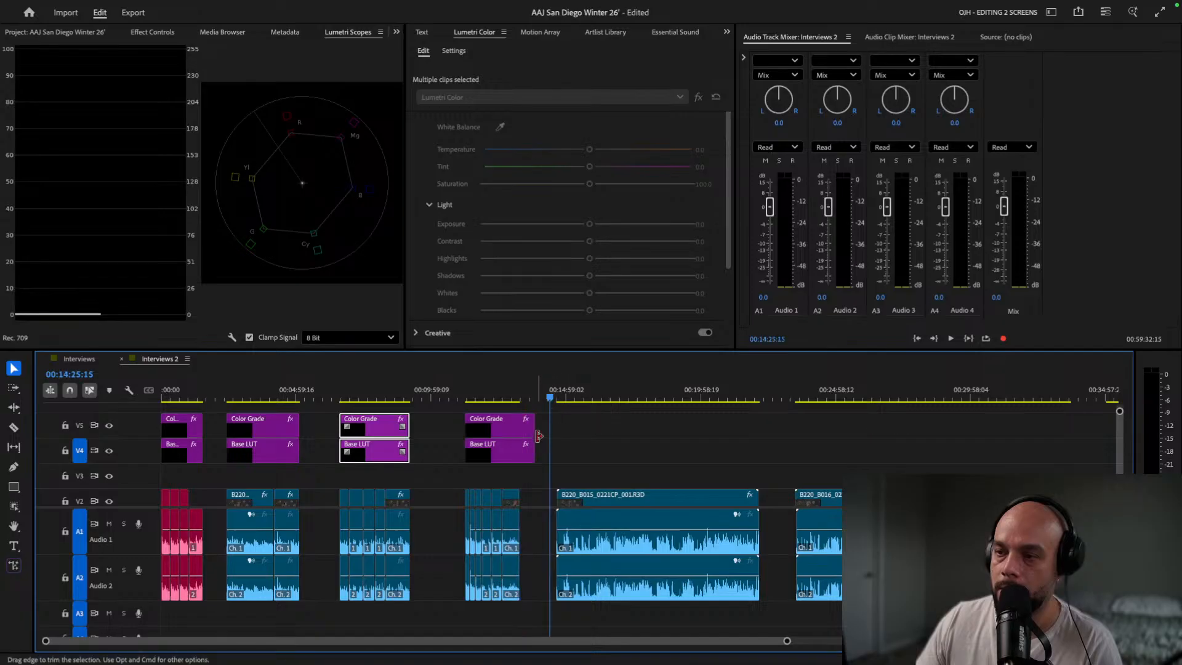
Trim the ends of the copied Color Grade and Base LUT layers together to the end of the interview at 00:13:17:05.
click(527, 480)
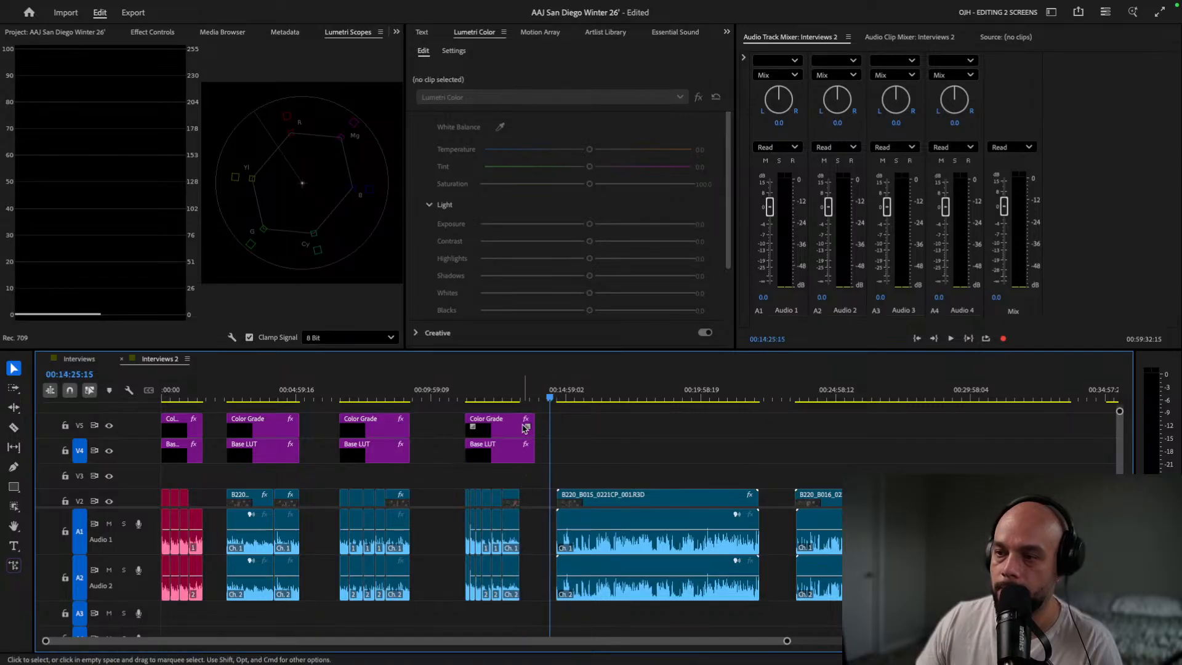
click(529, 428)
drag(528, 428, 518, 434)
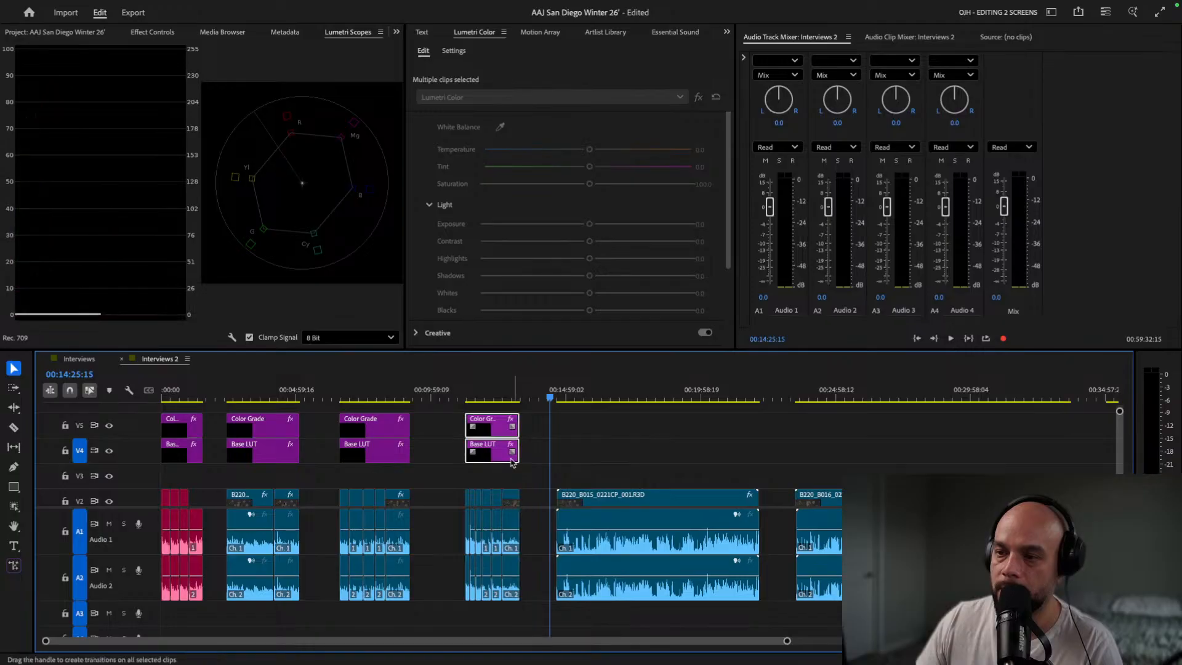
Apply the default audio transitions to all of this interview's A1 and A2 audio by selecting its V1 clips with their audio.
click(512, 399)
key(=)
key(=)
key(=)
key(=)
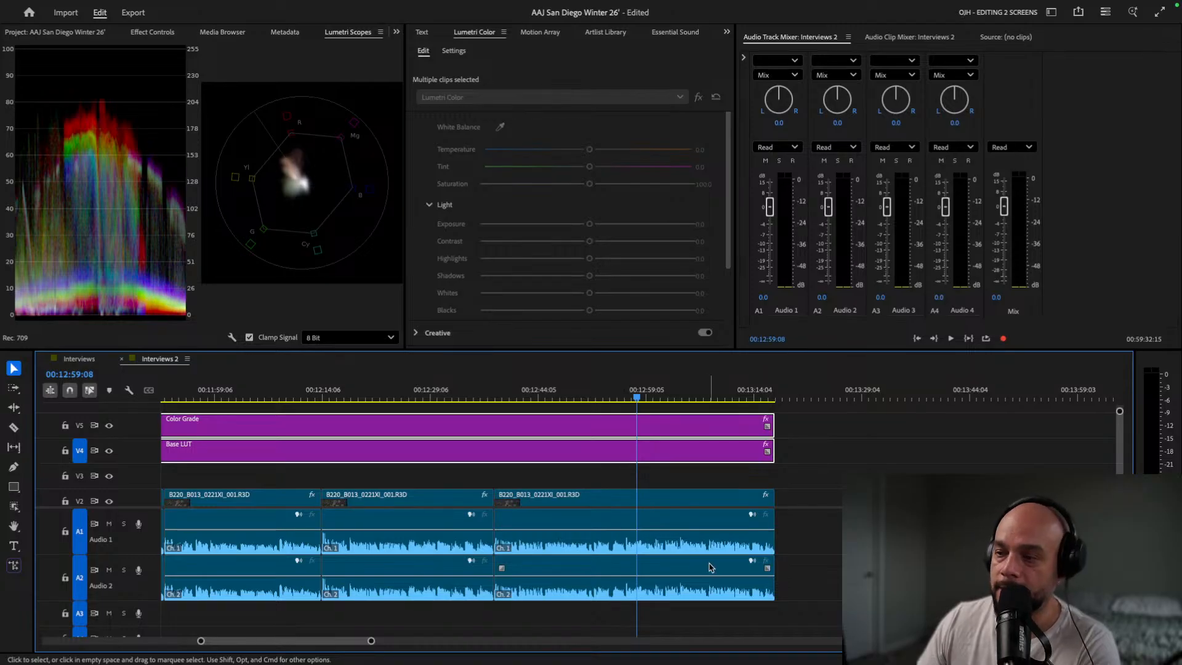
scroll(508, 483, down, 2)
scroll(479, 547, left, 5)
key(minus)
key(minus)
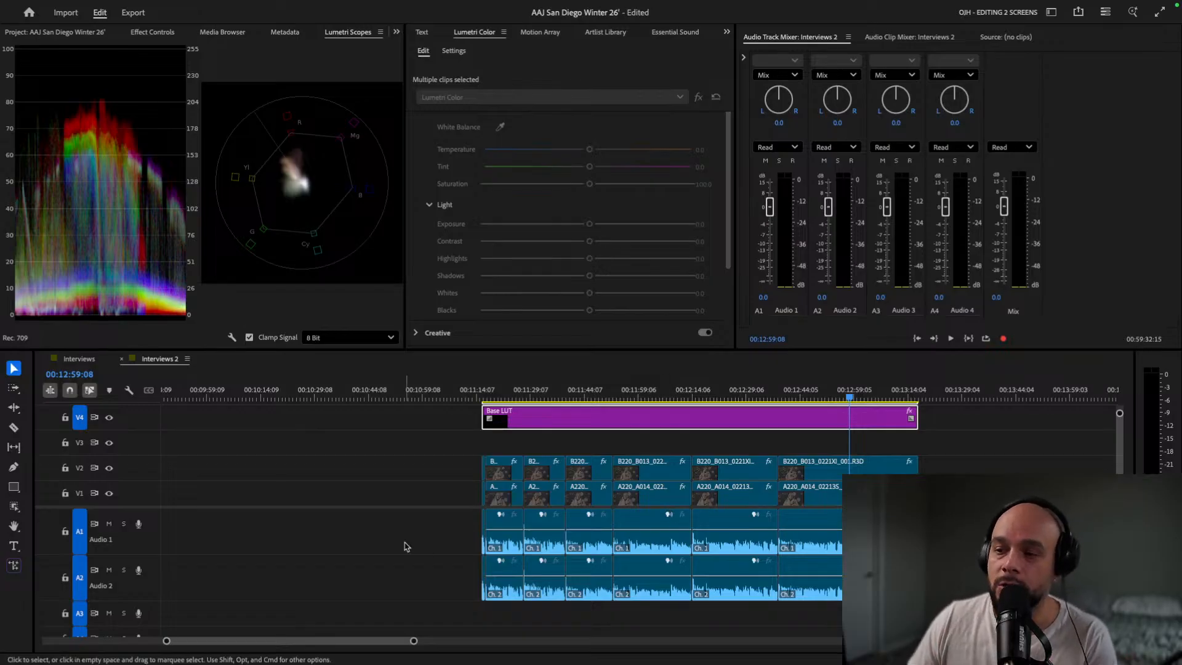
drag(450, 523, 862, 615)
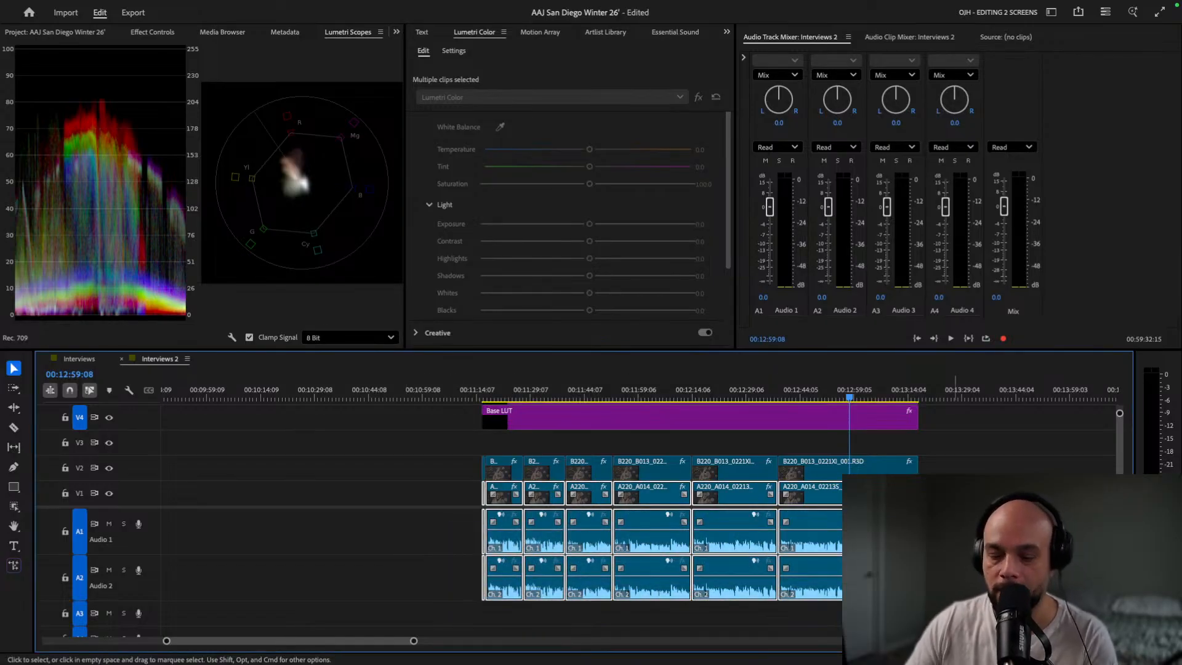
key(shift)
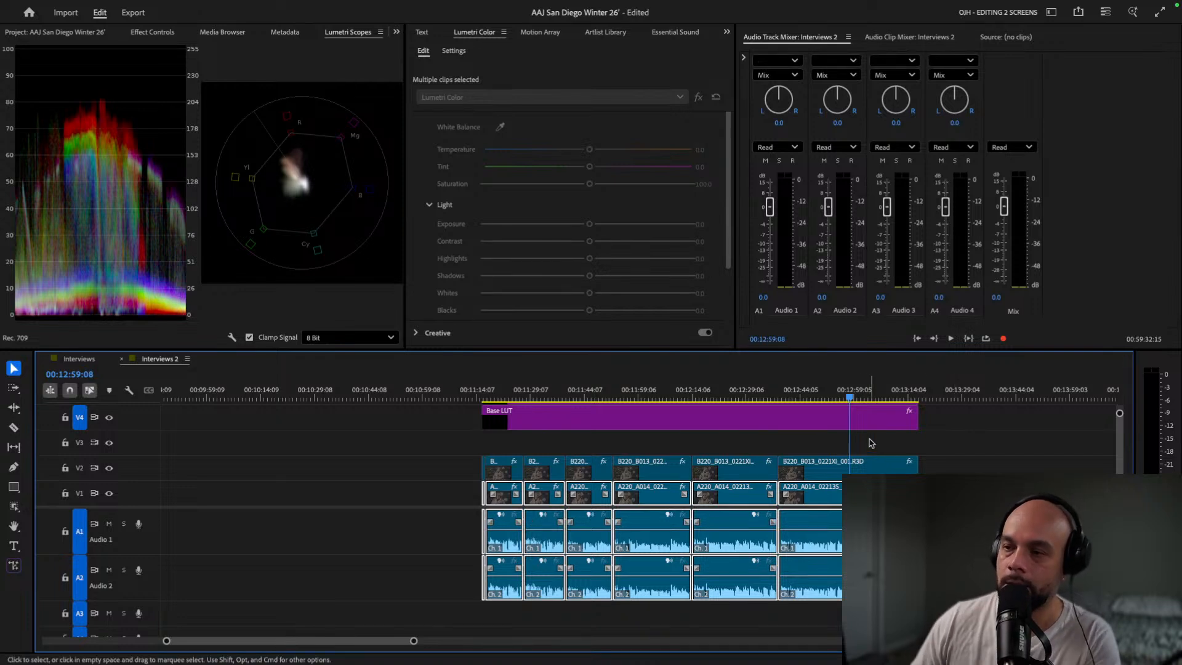
Shorten the audio fade-in at the interview's start on both tracks to about 6 frames and play it back.
click(485, 397)
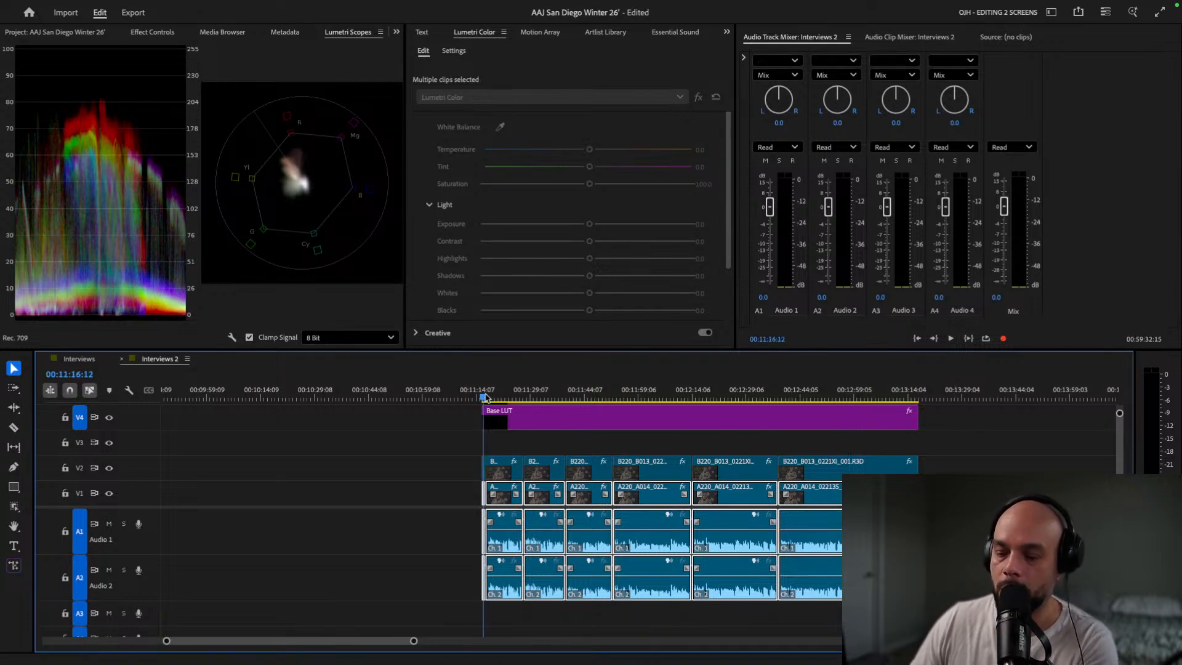
key(=)
key(=)
key(=)
key(=)
key(=)
key(=)
key(=)
key(=)
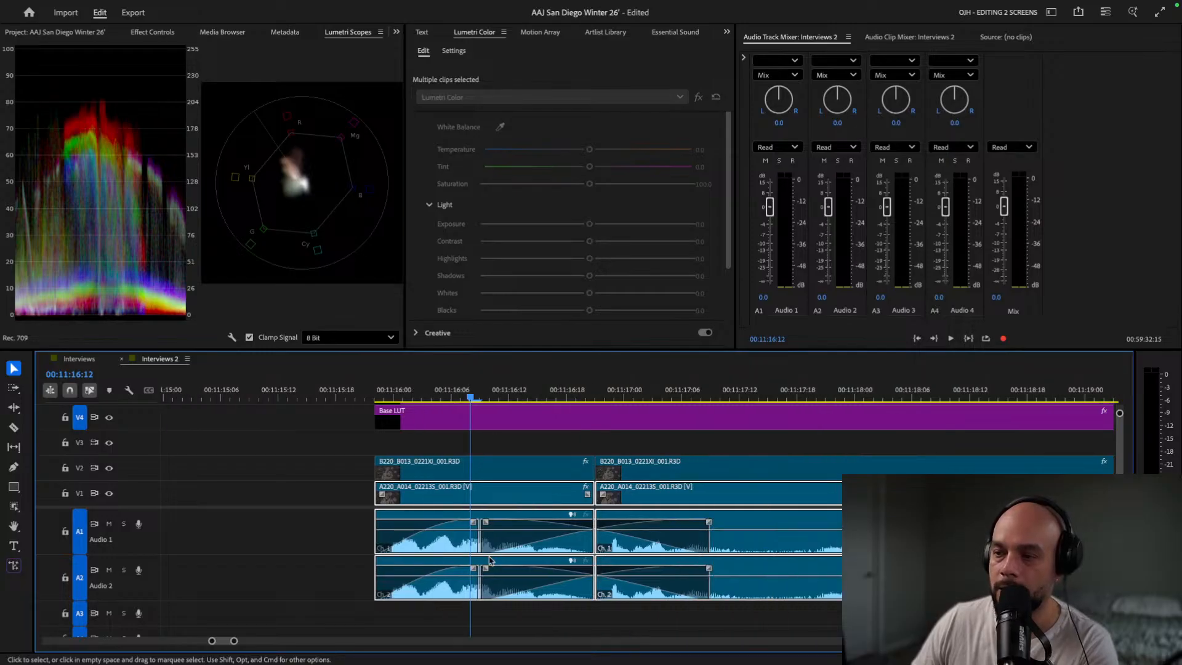
scroll(490, 559, right, 5)
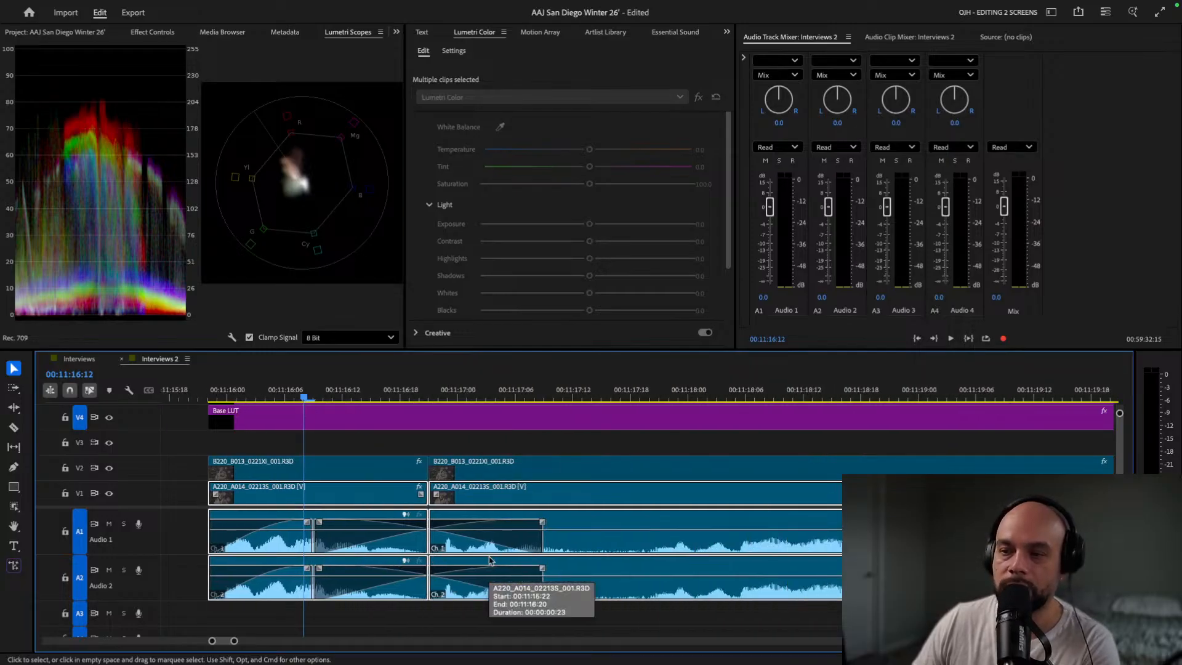
click(306, 540)
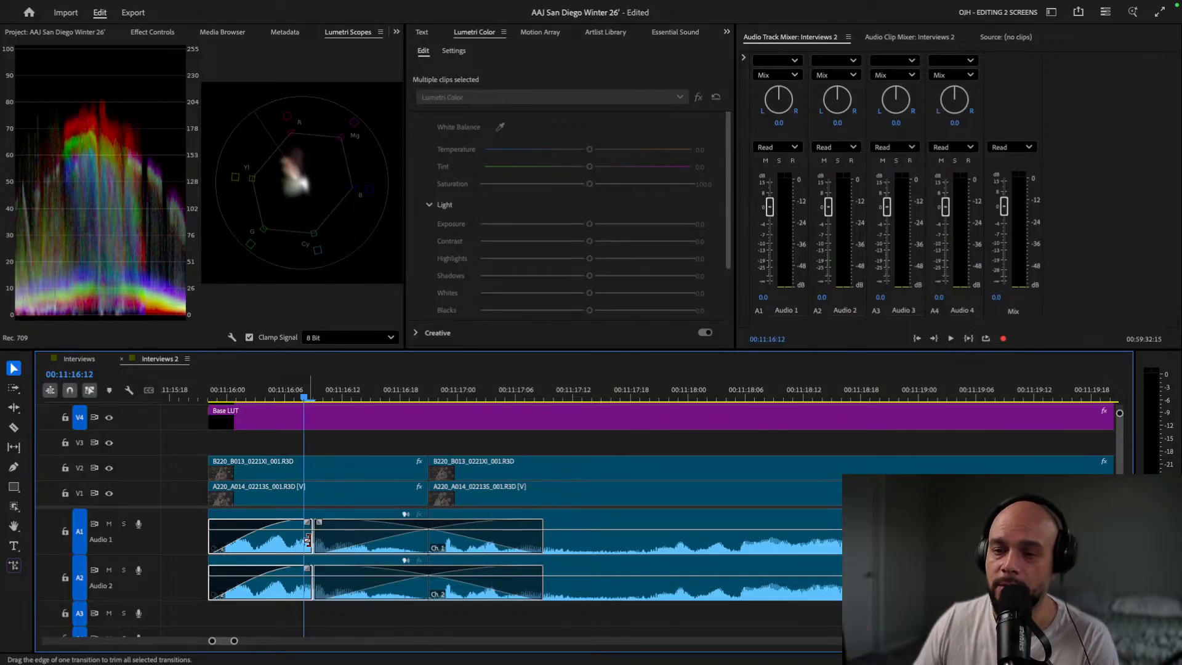
drag(308, 540, 265, 540)
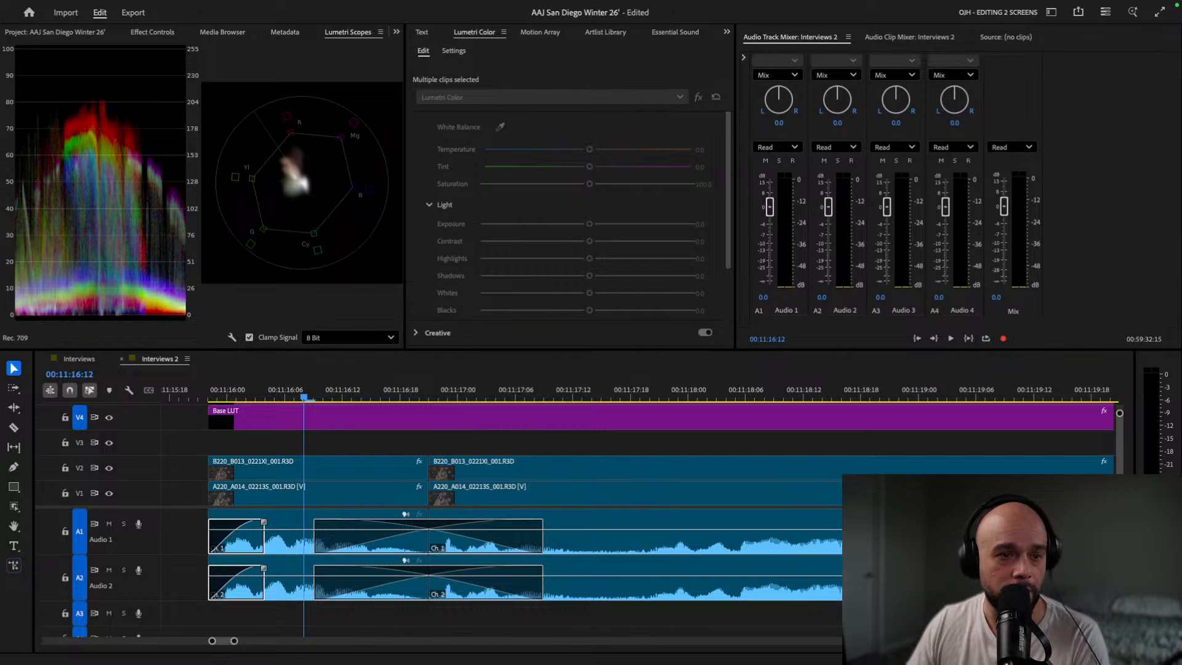
click(211, 392)
key(space)
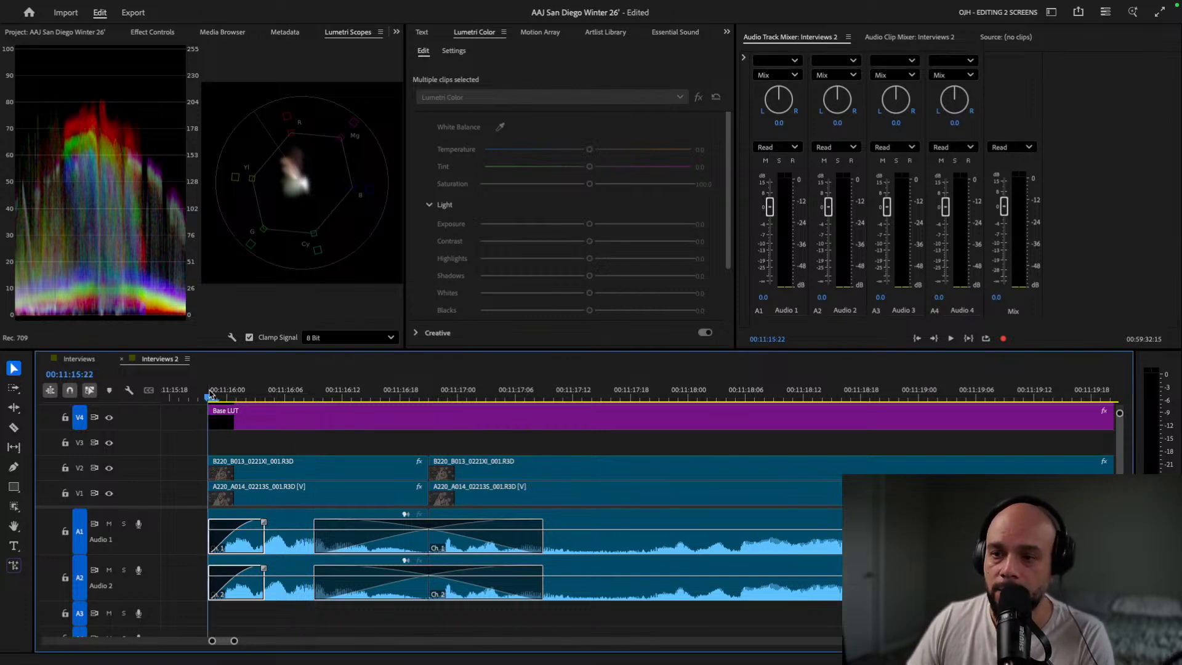
key(space)
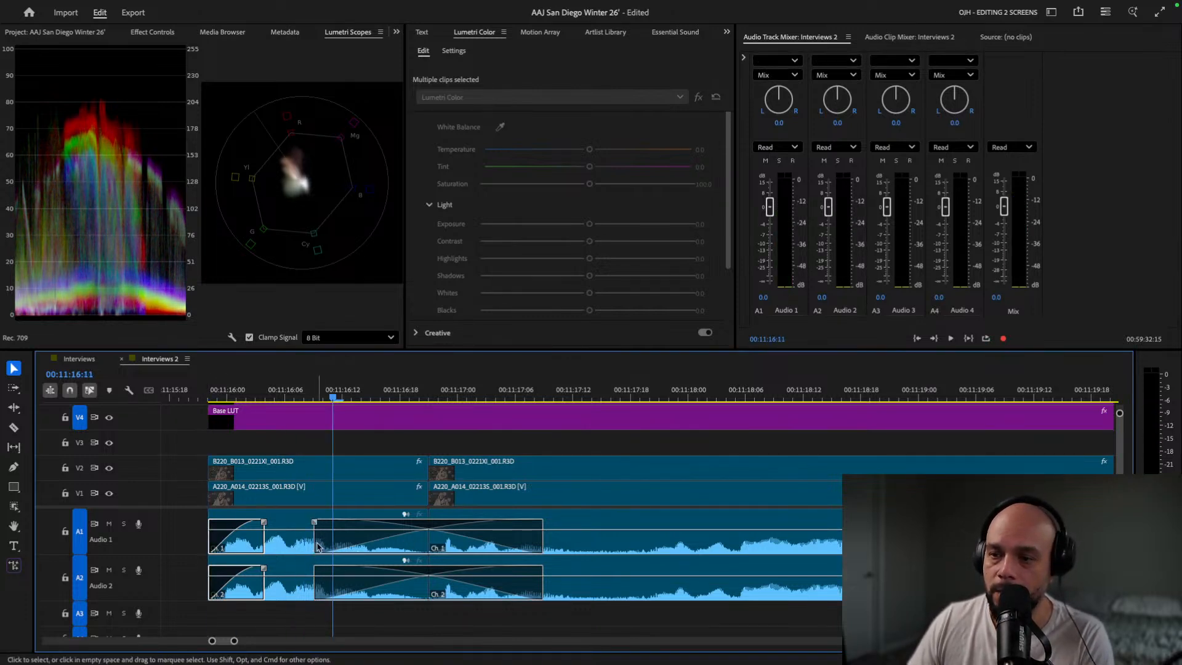
Shorten the audio crossfade at the interview's first cut, near 00:11:16:21, to about 2 frames and play the join.
drag(320, 541, 429, 539)
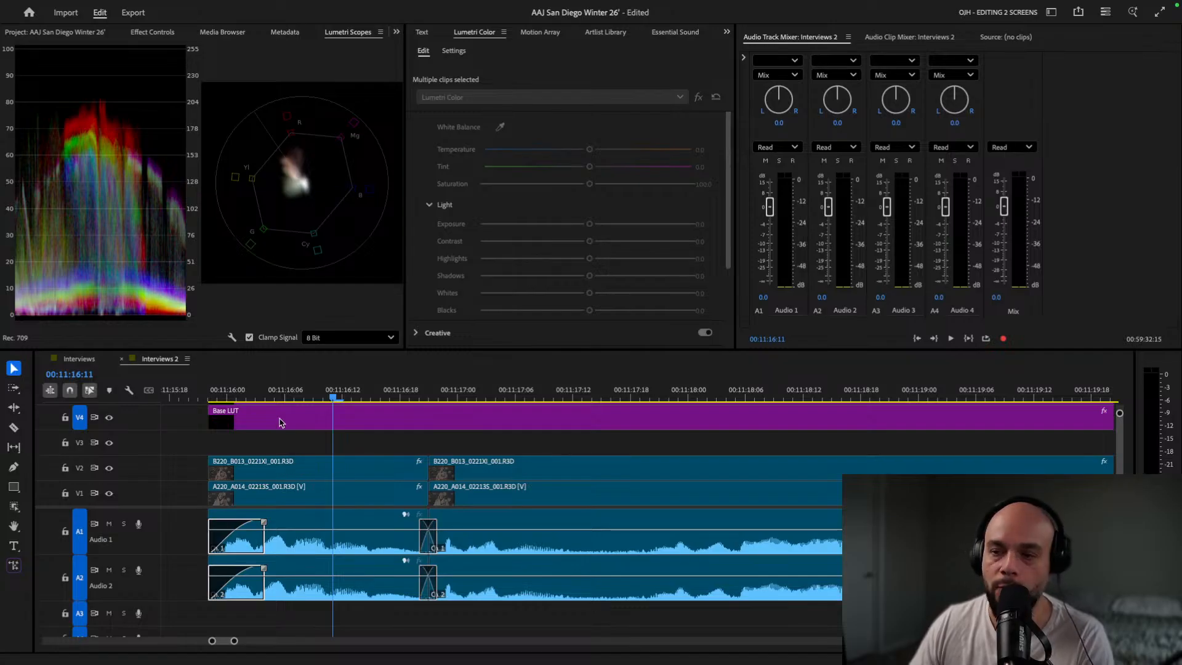
click(327, 398)
key(space)
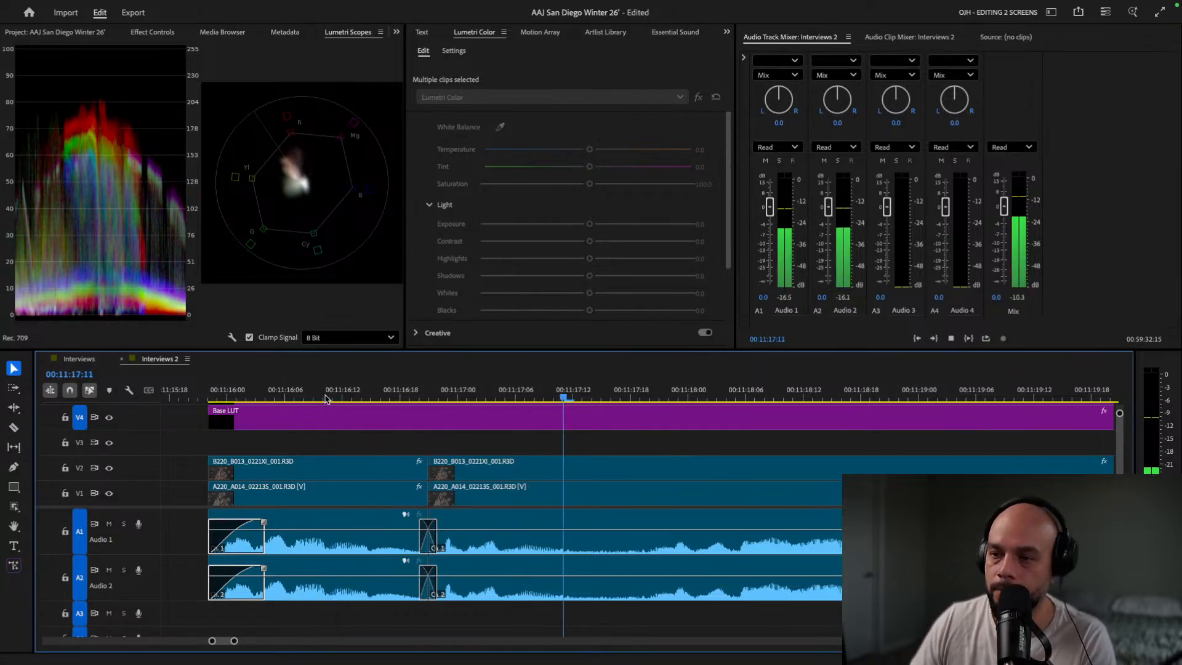
key(space)
scroll(556, 480, right, 4)
scroll(557, 480, left, 5)
click(388, 394)
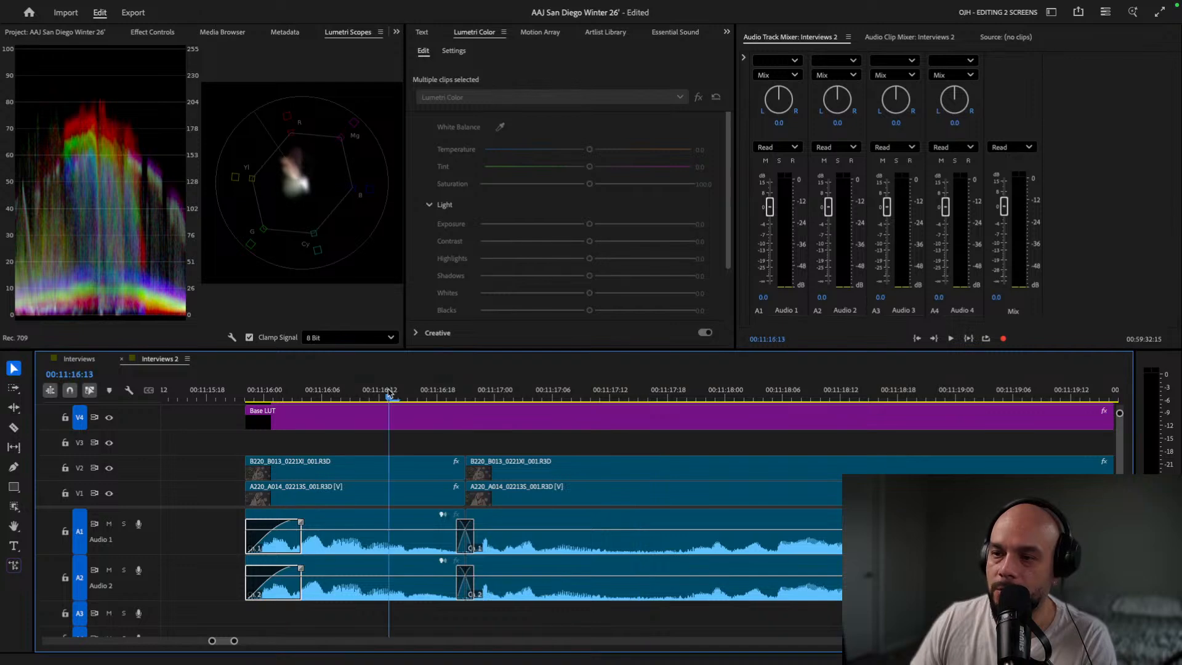
key(space)
key(space)
Shorten the audio crossfade at the 00:11:27:10 cut to about 4 frames and play the join.
scroll(657, 506, right, 1)
scroll(657, 506, right, 10)
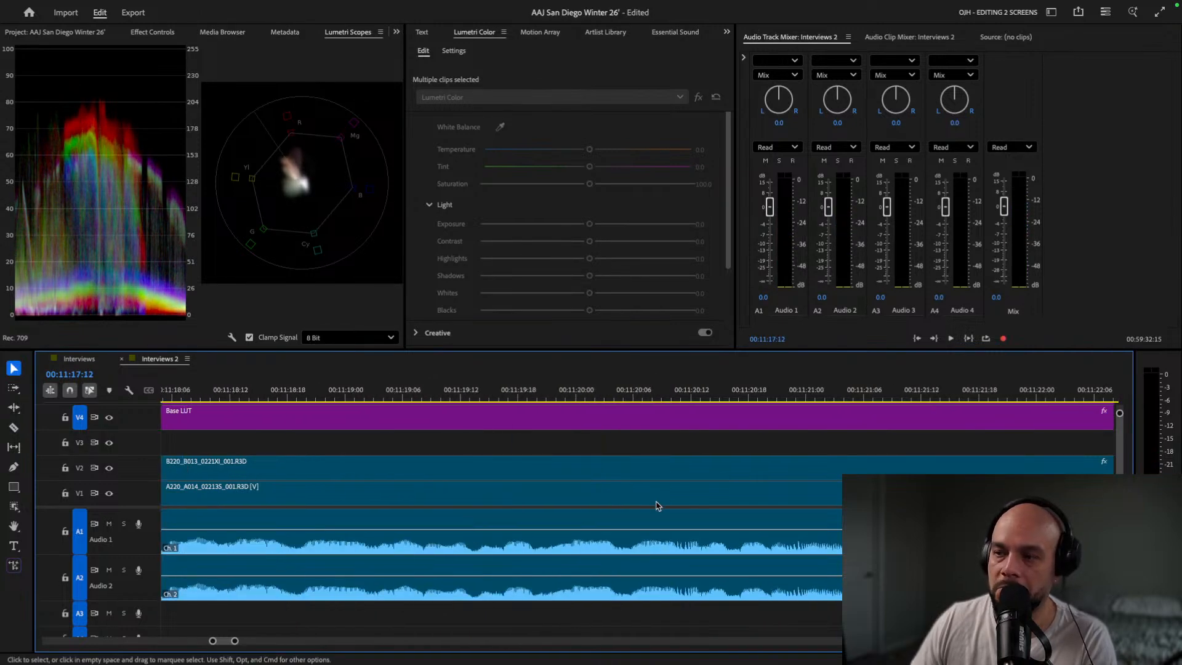
scroll(656, 506, right, 1)
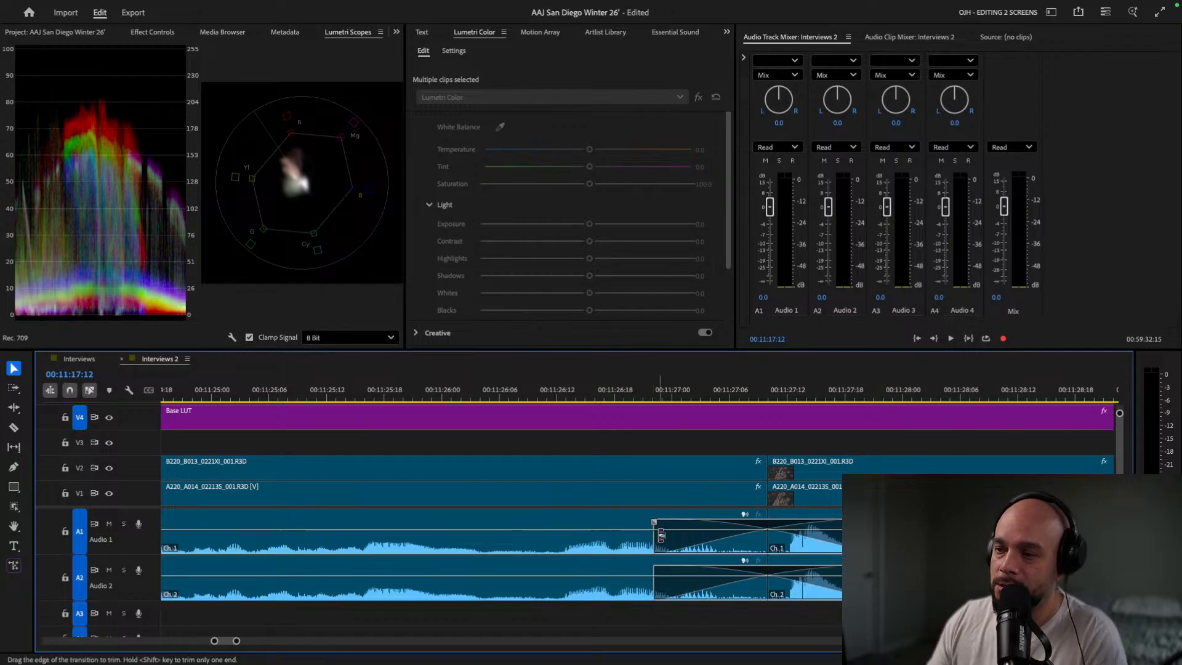
drag(661, 535, 694, 533)
drag(749, 530, 755, 530)
click(682, 391)
key(space)
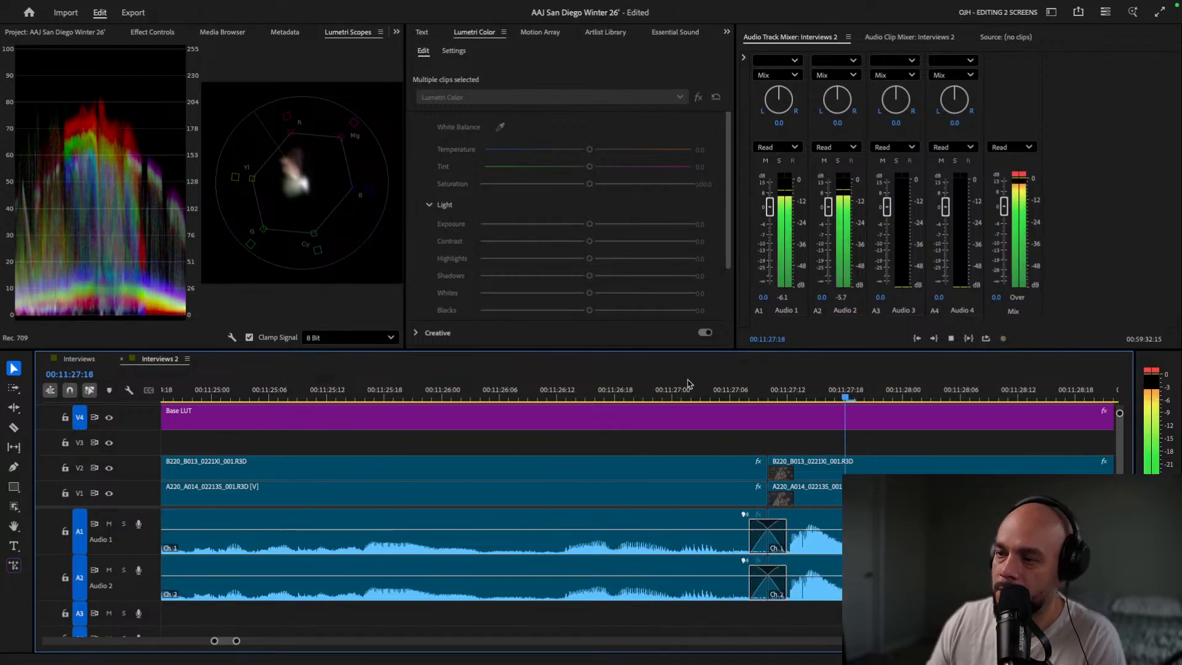
key(space)
Shorten the audio crossfade at the 00:11:39:02 cut to about 6 frames and play the join.
scroll(784, 502, right, 6)
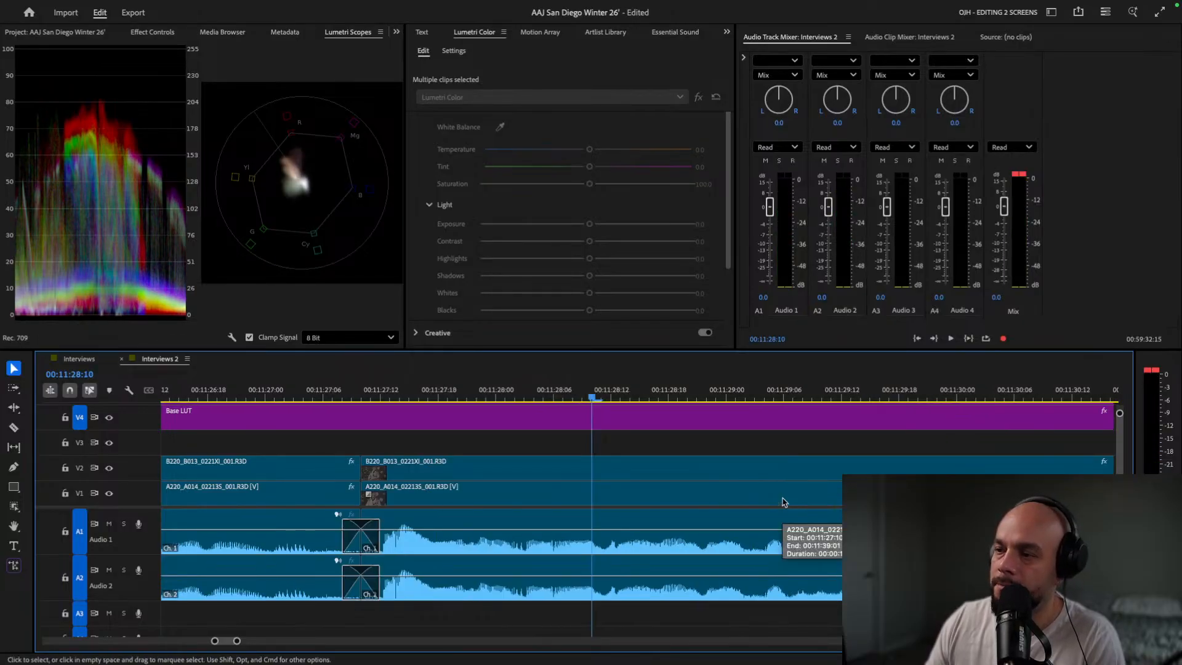
key(minus)
key(minus)
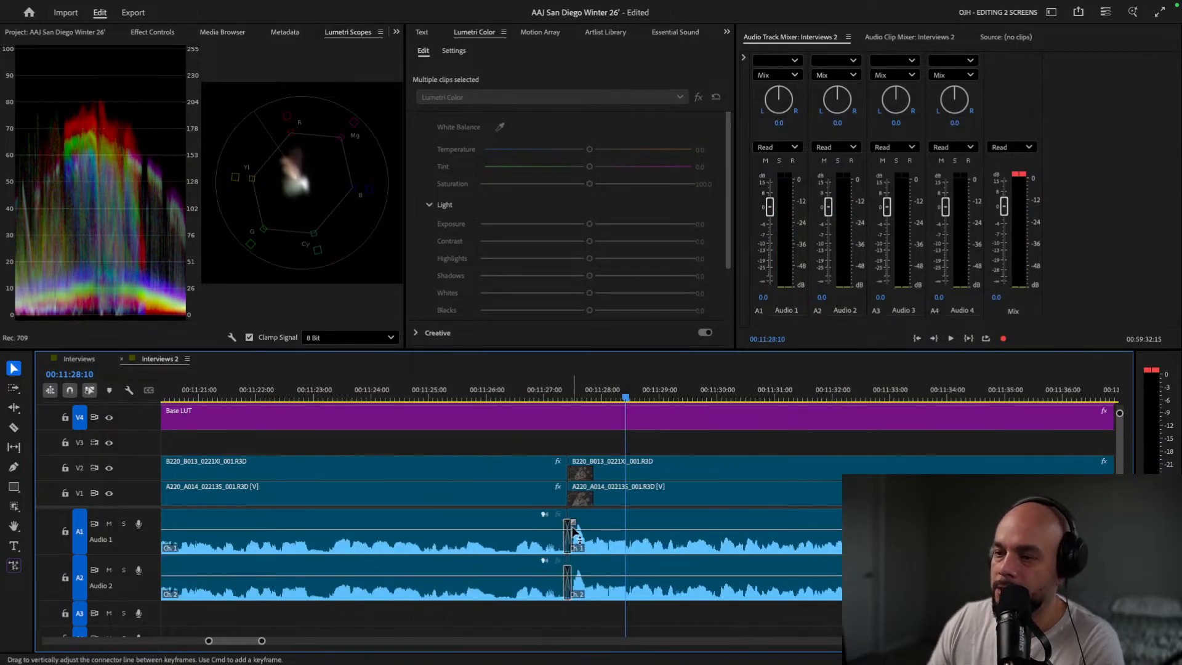
scroll(601, 553, right, 8)
click(455, 393)
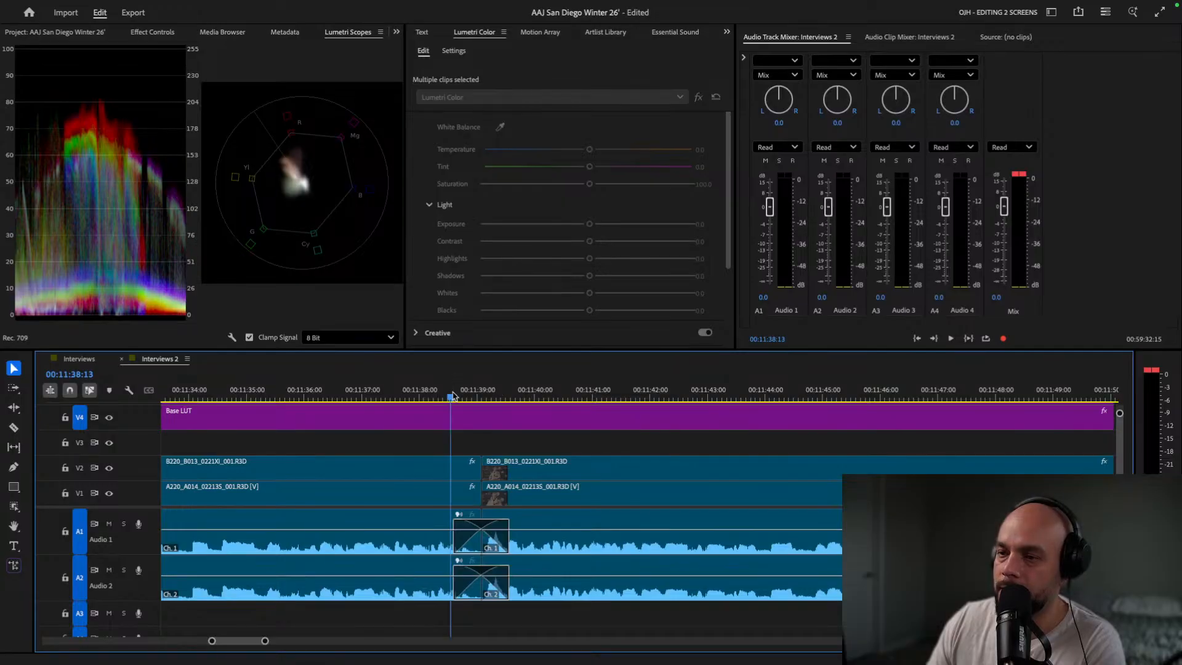
key(equal)
key(equal)
scroll(726, 550, right, 3)
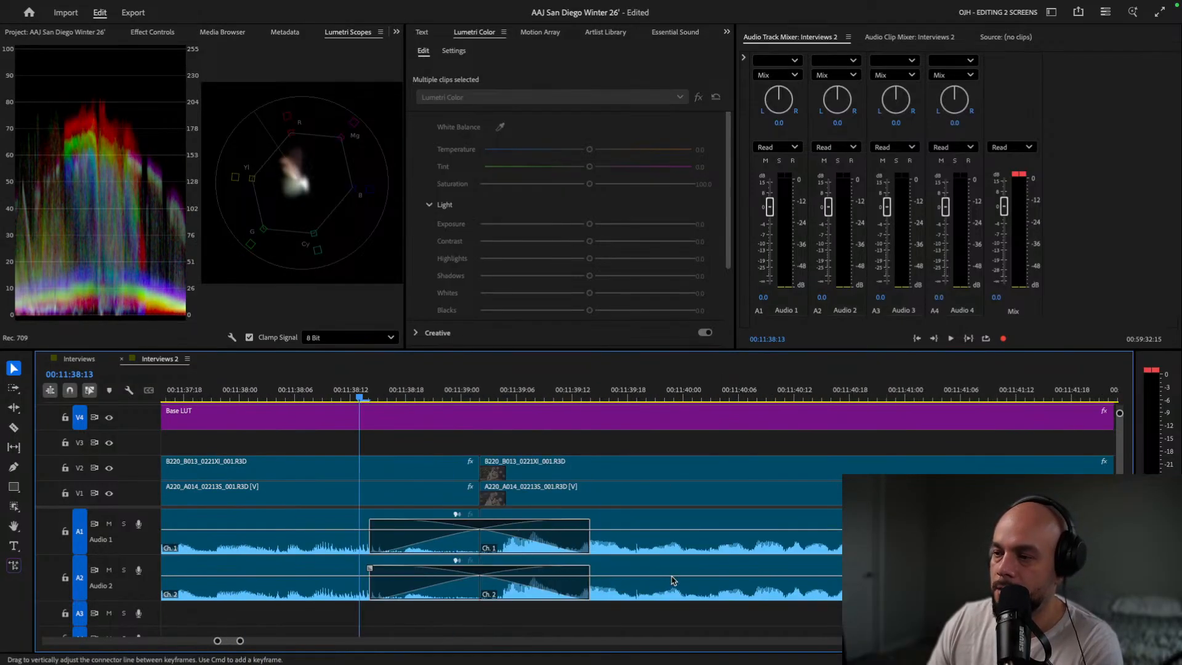
drag(376, 534, 463, 528)
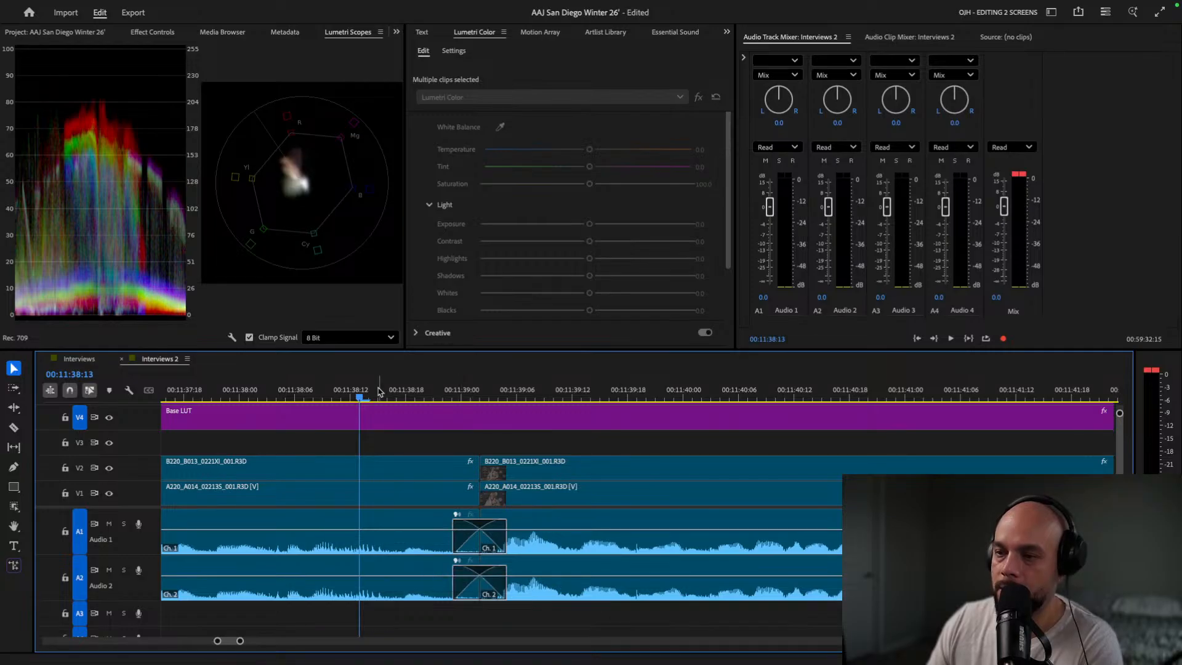
key(space)
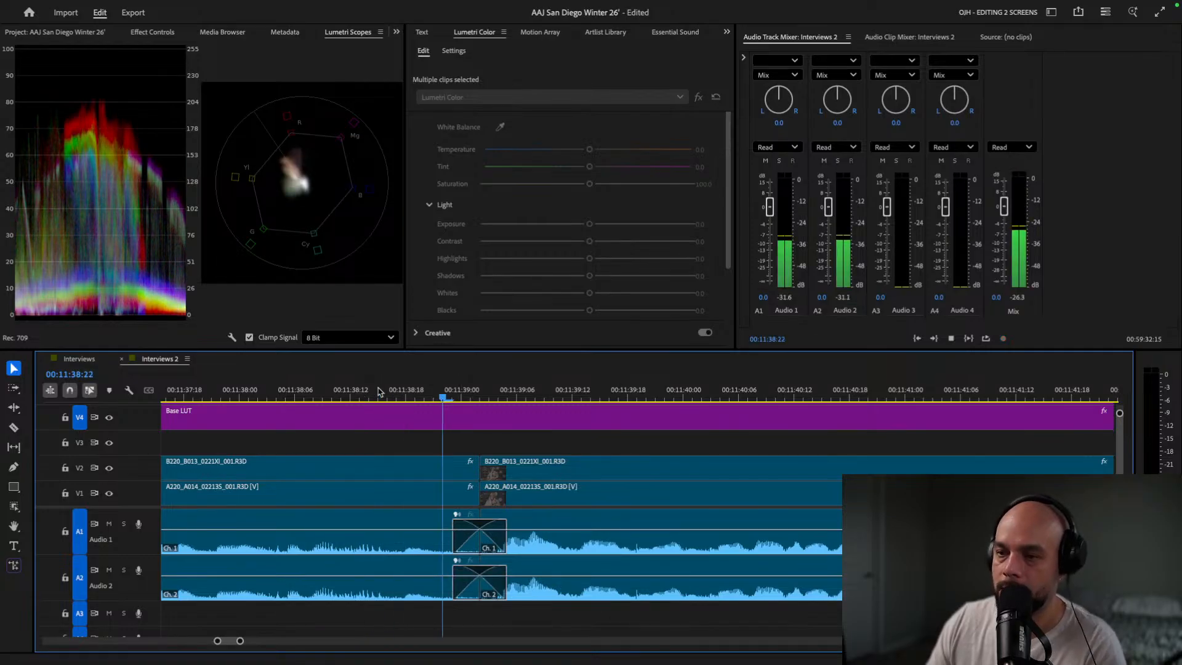
drag(379, 392, 338, 395)
drag(379, 392, 338, 395)
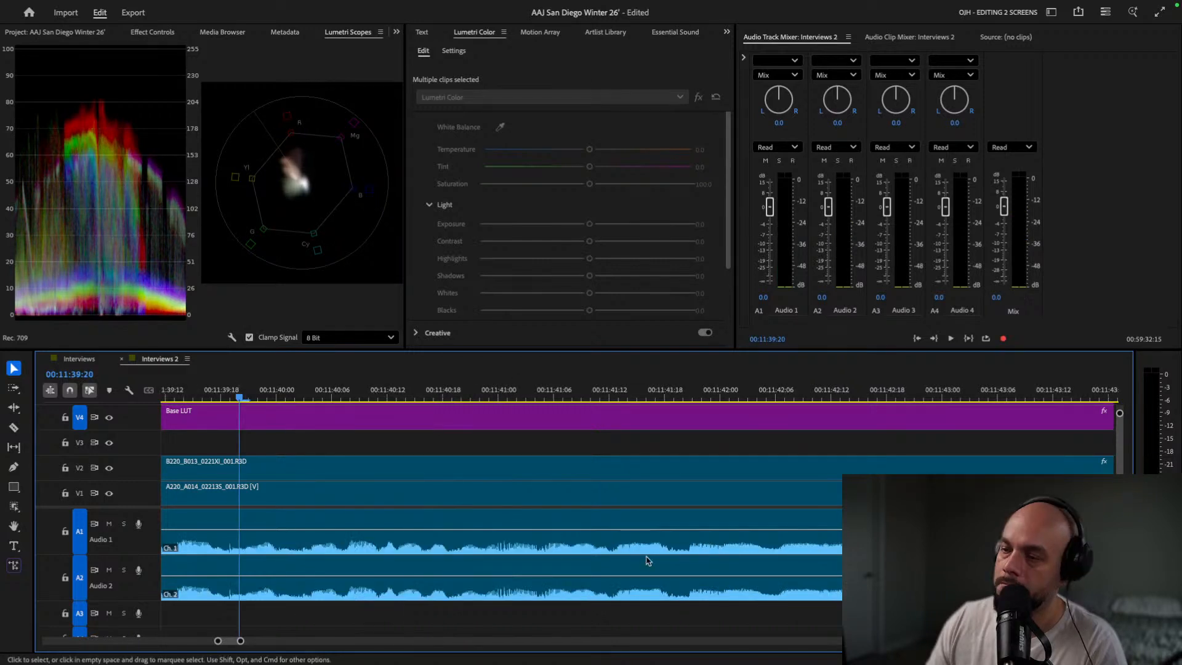
Shorten the audio crossfade at the 00:11:52:09 cut to about 4 frames and play the join.
scroll(647, 560, down, 5)
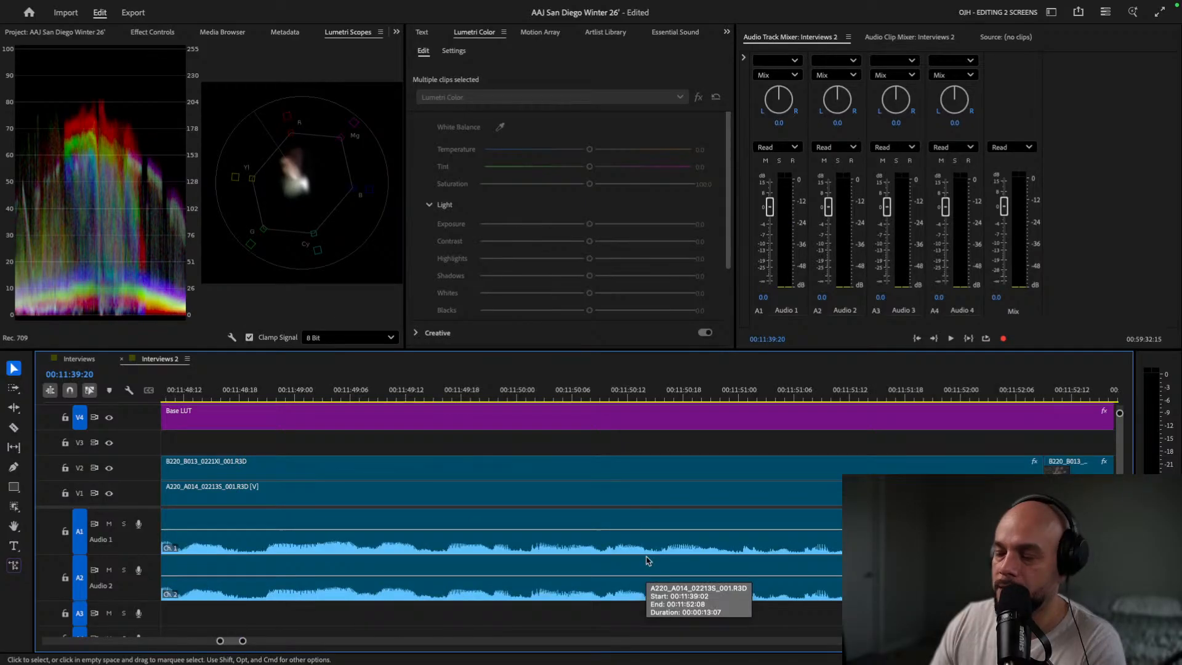
scroll(646, 560, down, 1)
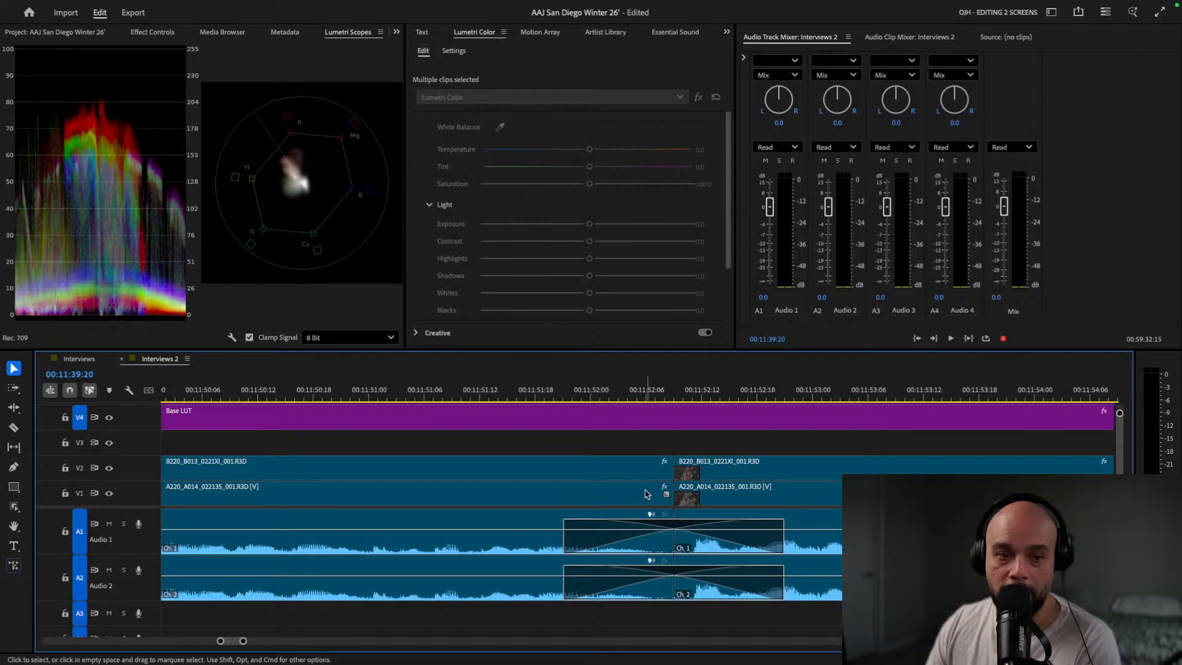
click(600, 394)
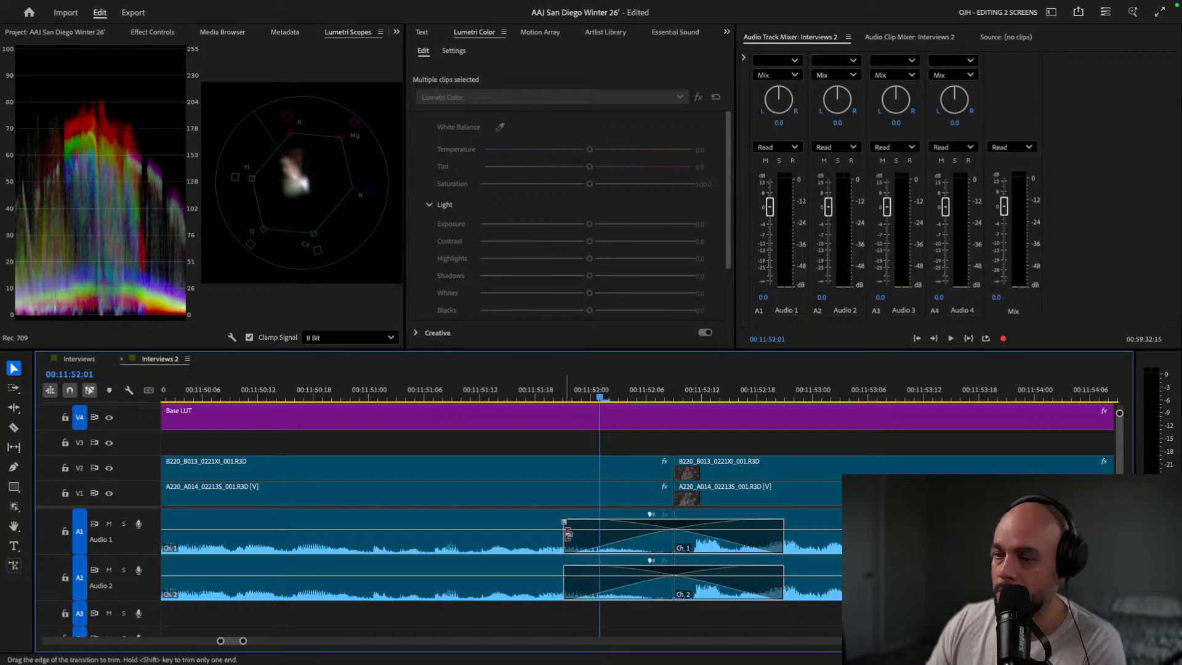
drag(568, 534, 656, 536)
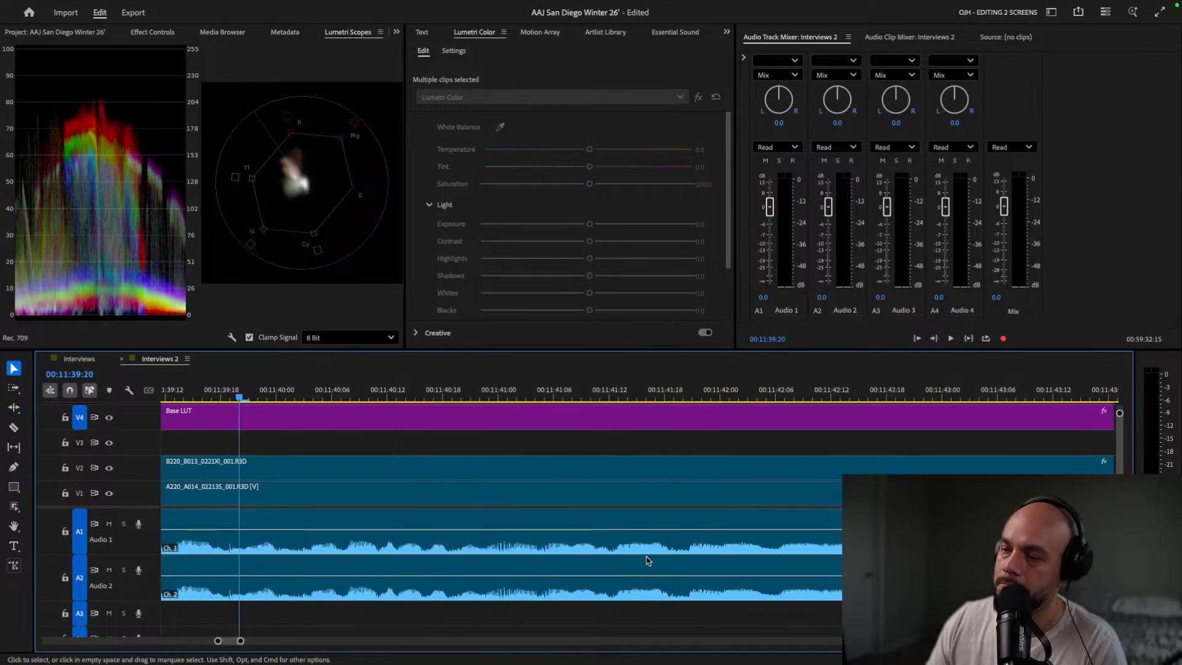
scroll(648, 560, down, 5)
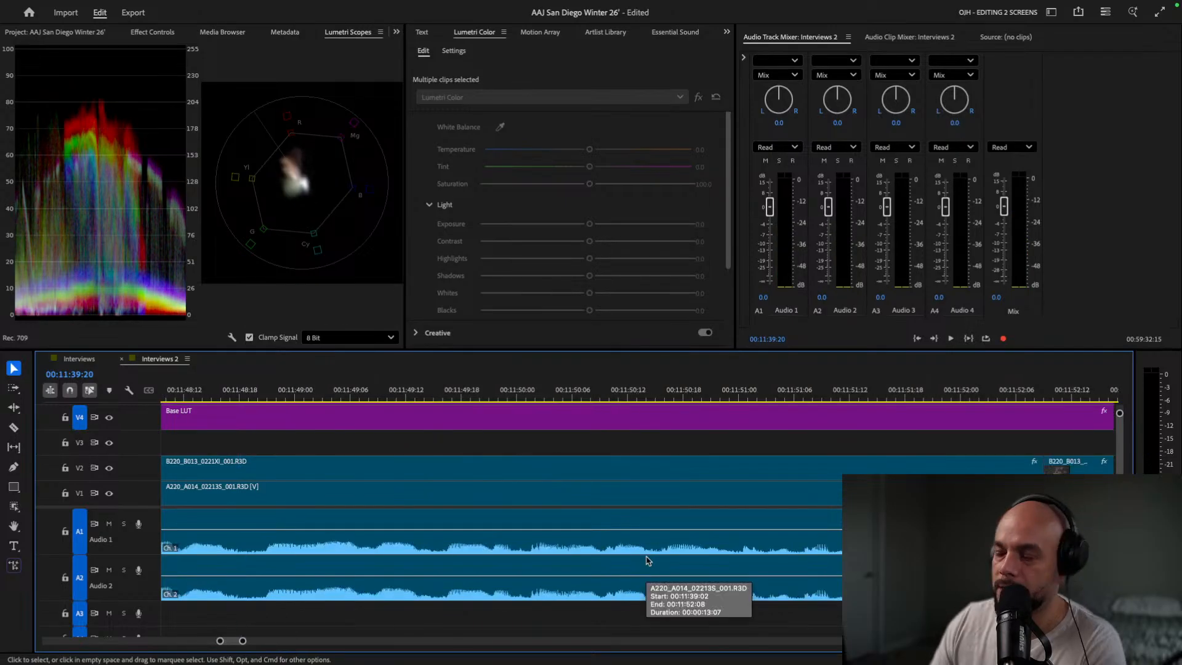
scroll(647, 560, down, 1)
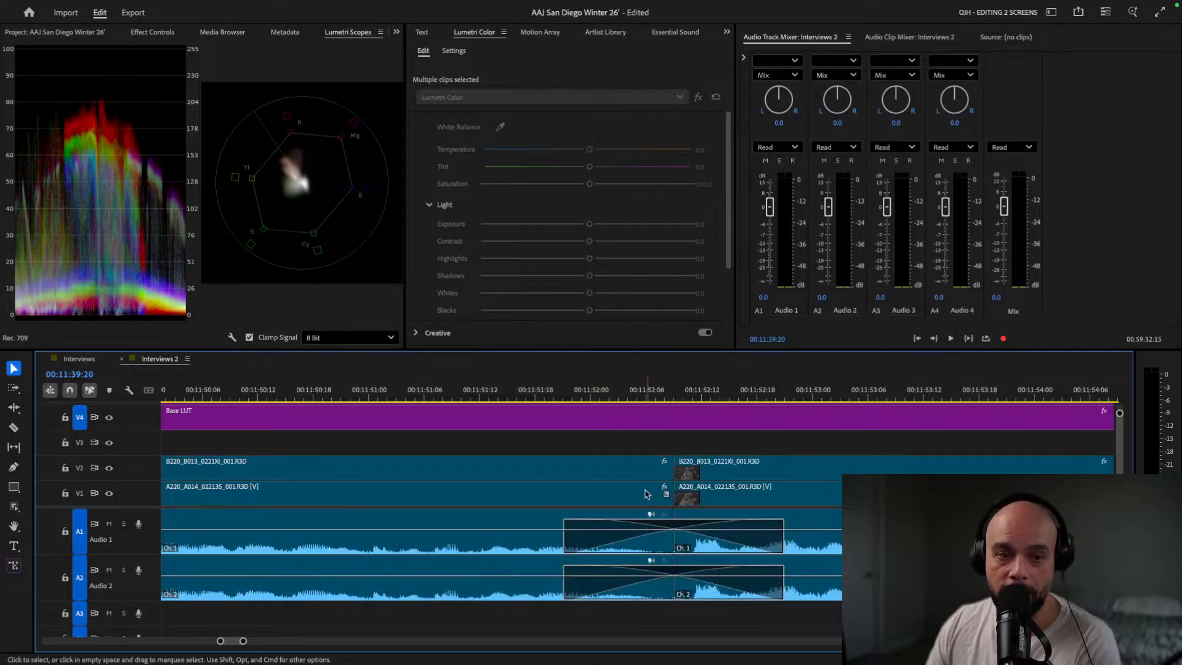
click(600, 393)
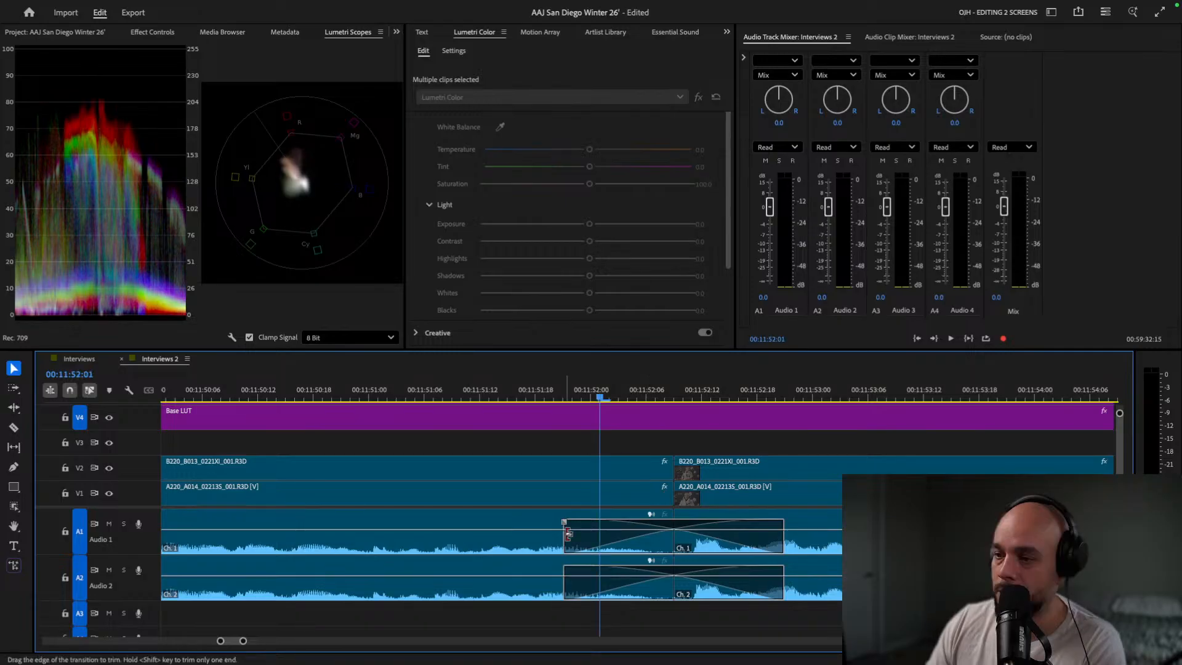
drag(567, 533, 656, 534)
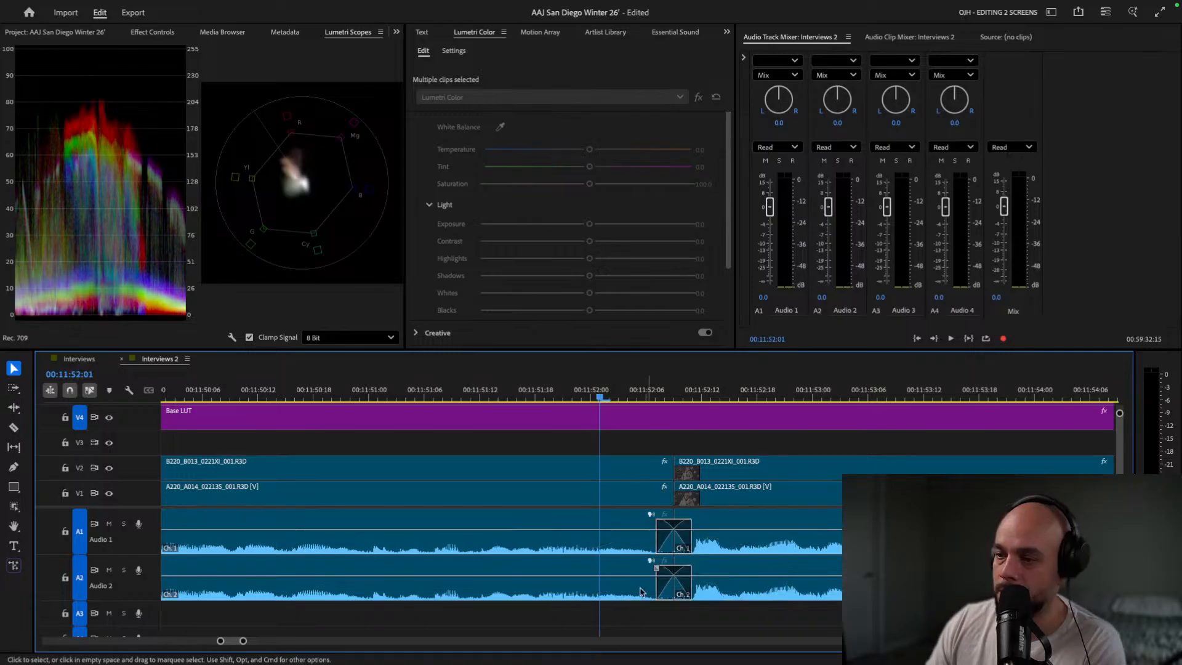
key(space)
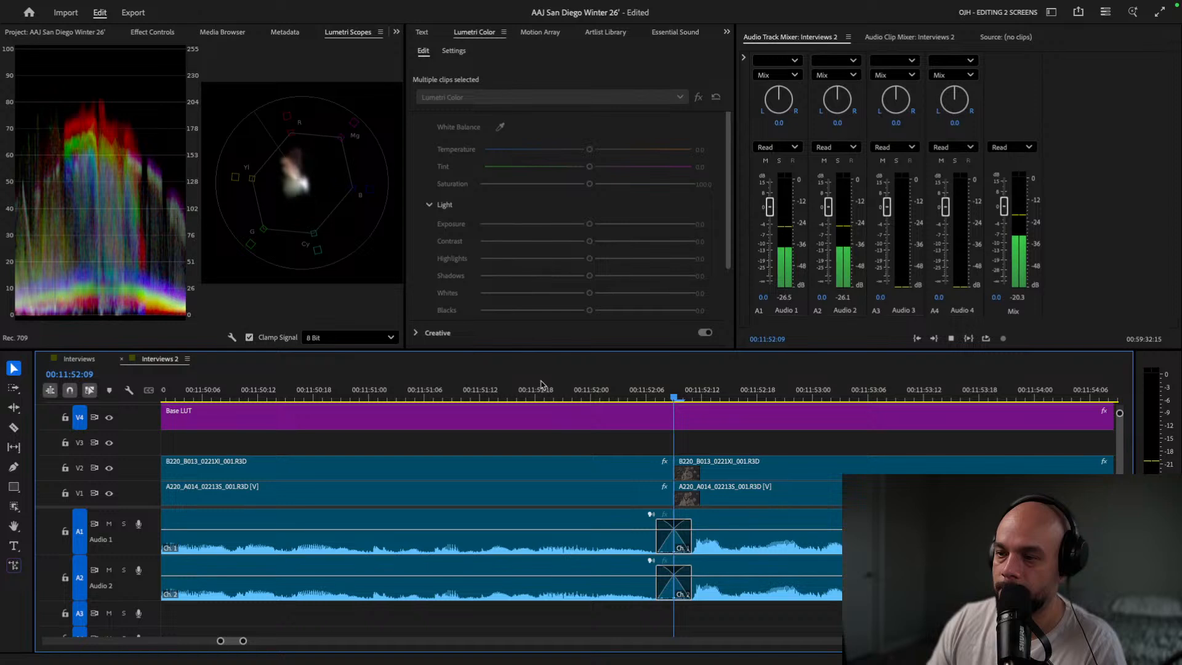
key(space)
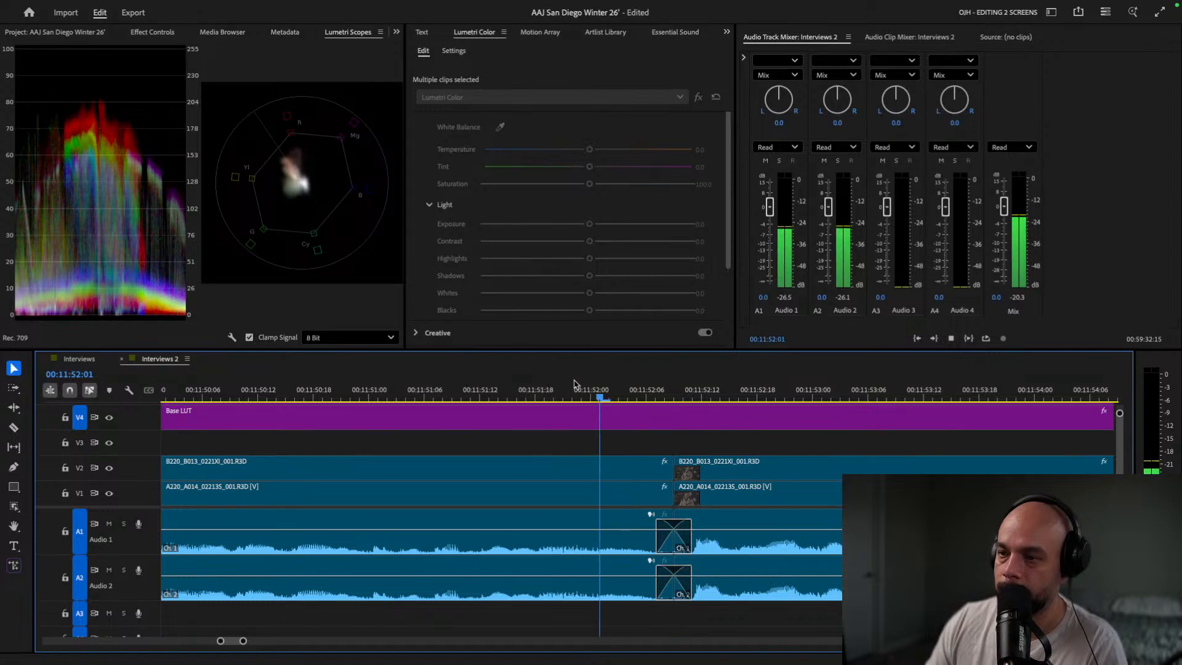
key(space)
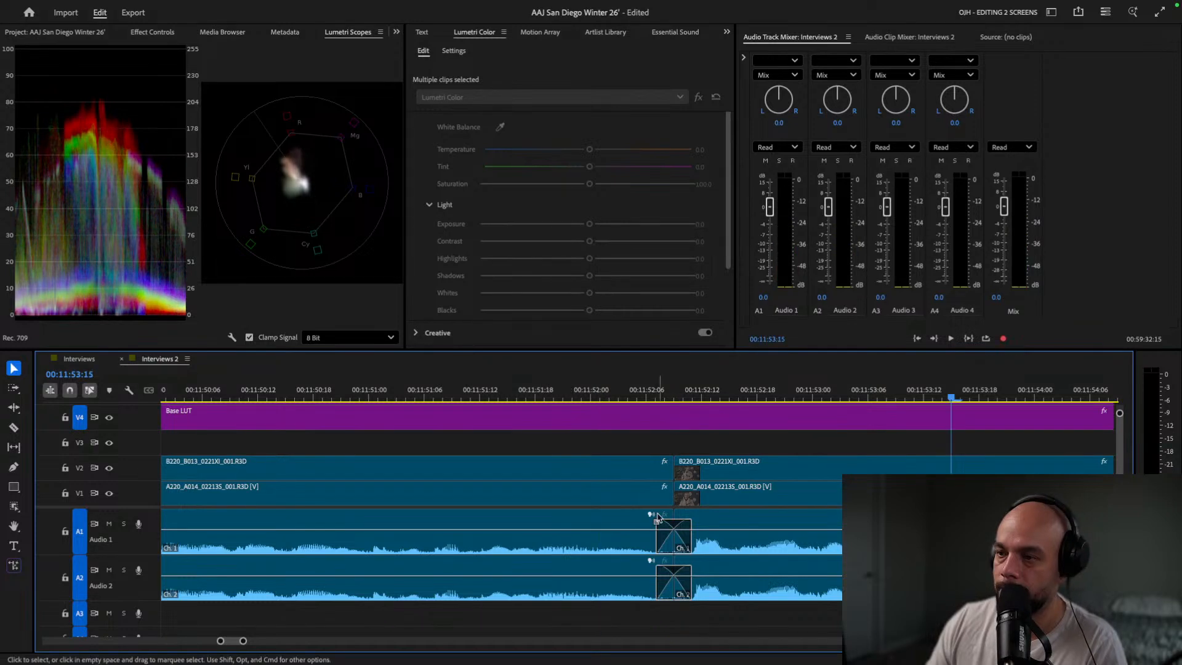
Lengthen the audio crossfade at the 00:11:52:09 cut to about 6 frames and replay the join.
drag(658, 517, 647, 517)
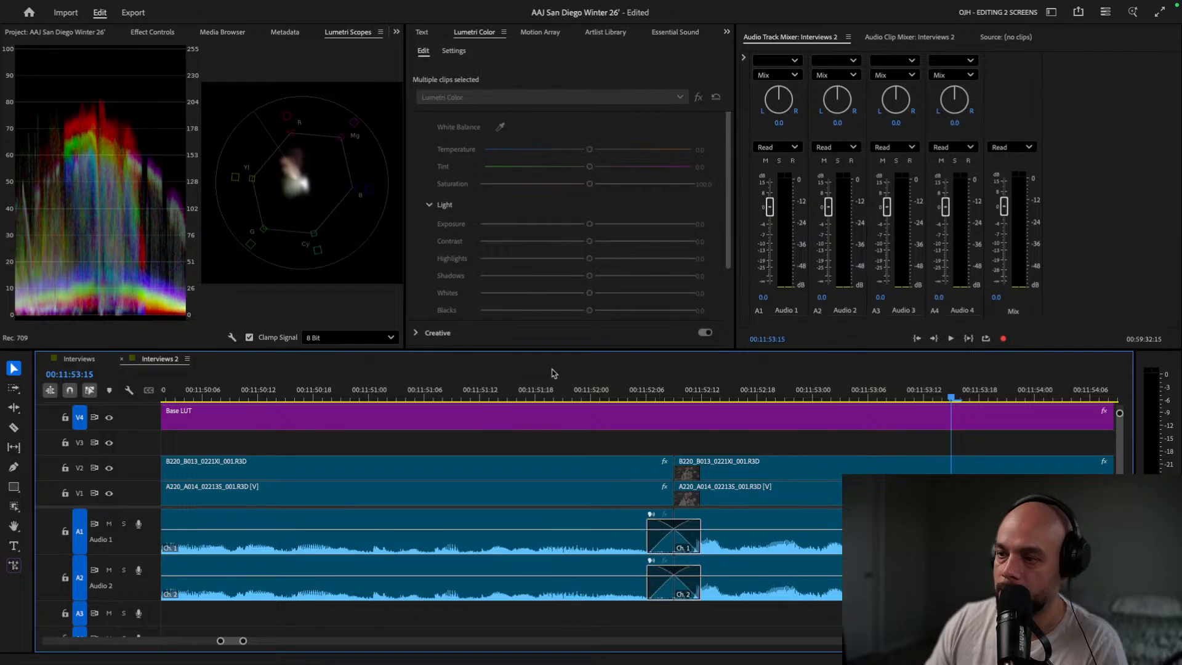
click(561, 395)
key(space)
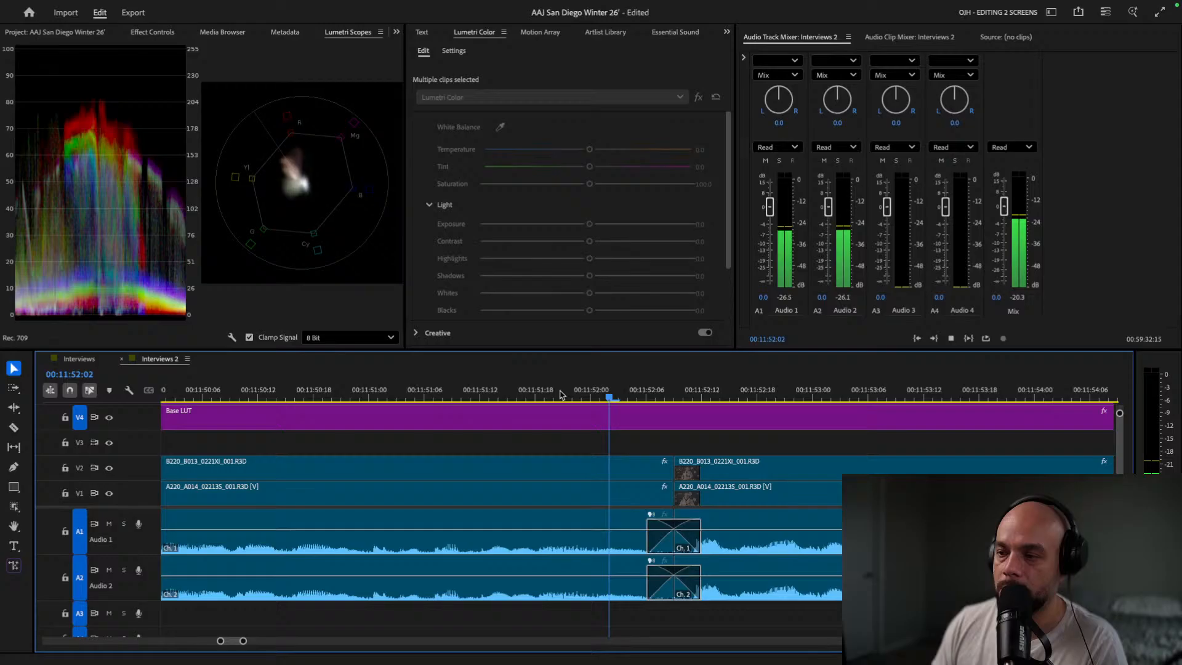
key(space)
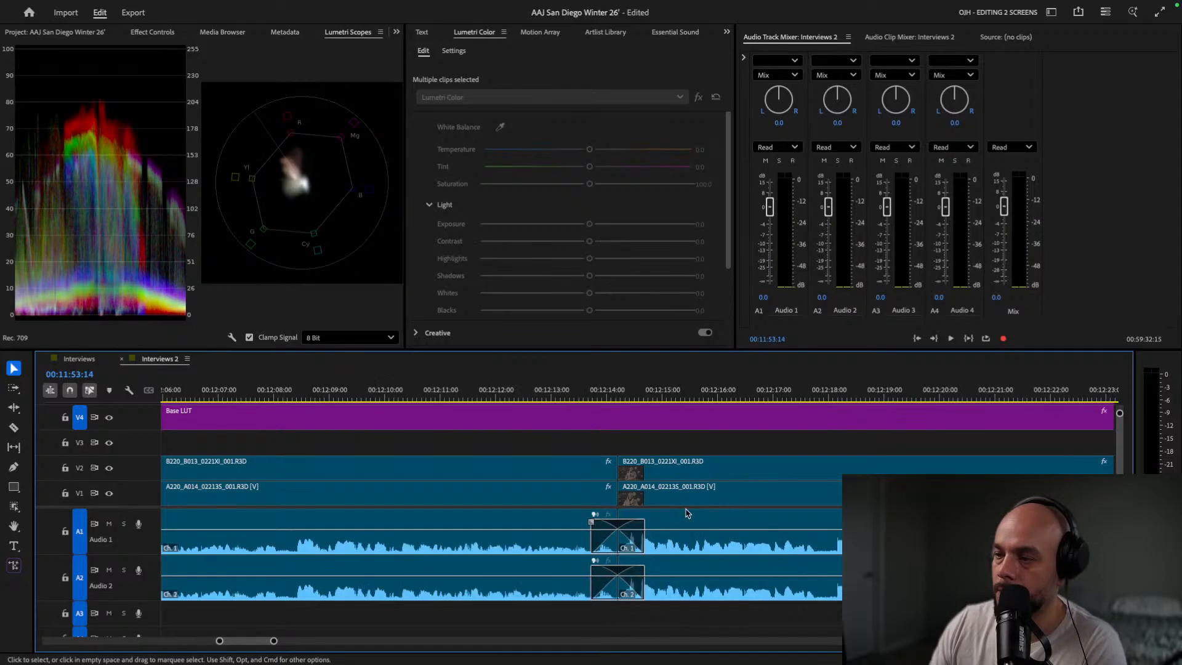
Shorten the audio crossfade at the 00:12:14:05 cut to about 6 frames and play the join.
click(610, 389)
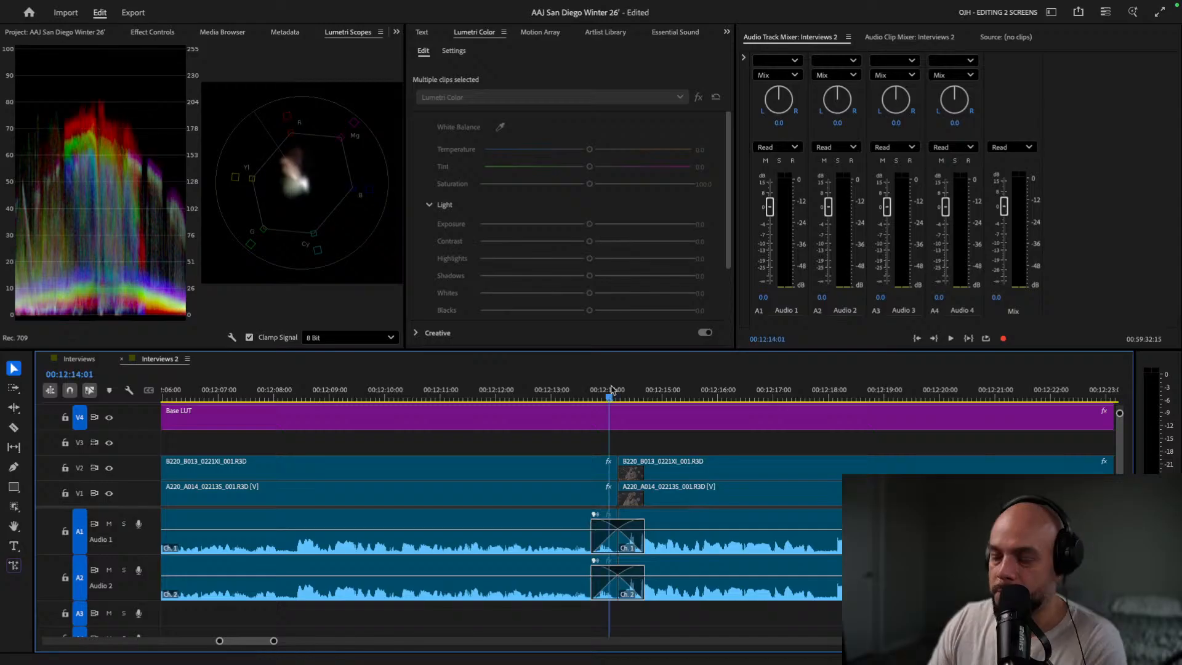
key(equal)
key(equal)
key(equal)
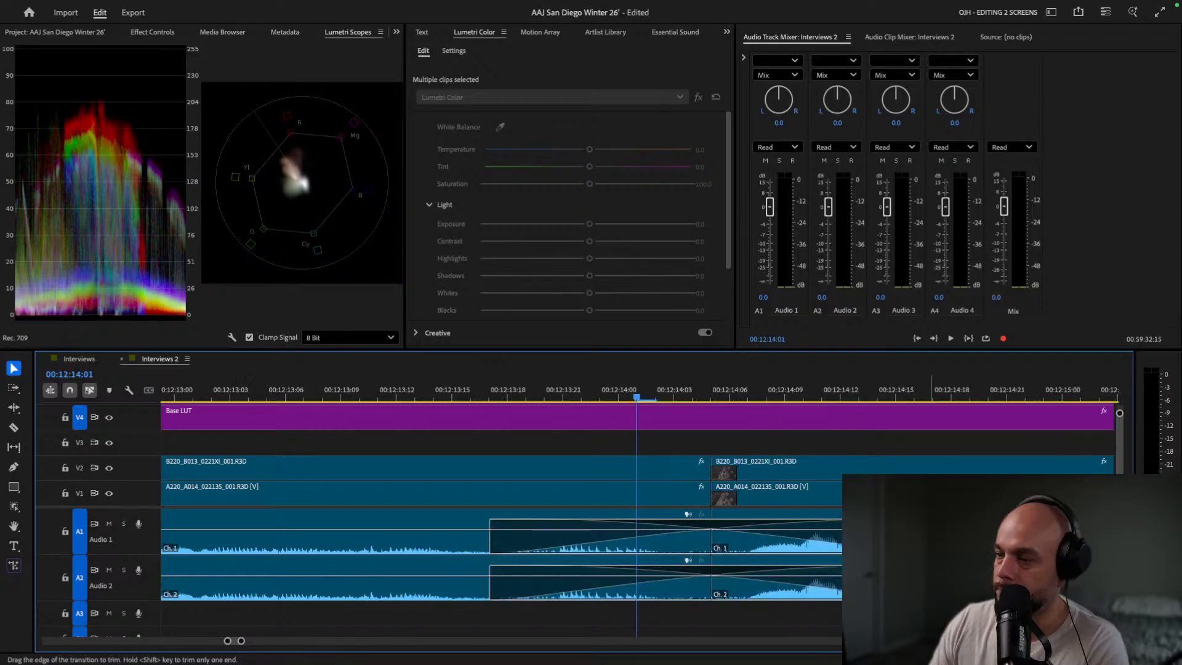
drag(932, 537, 765, 537)
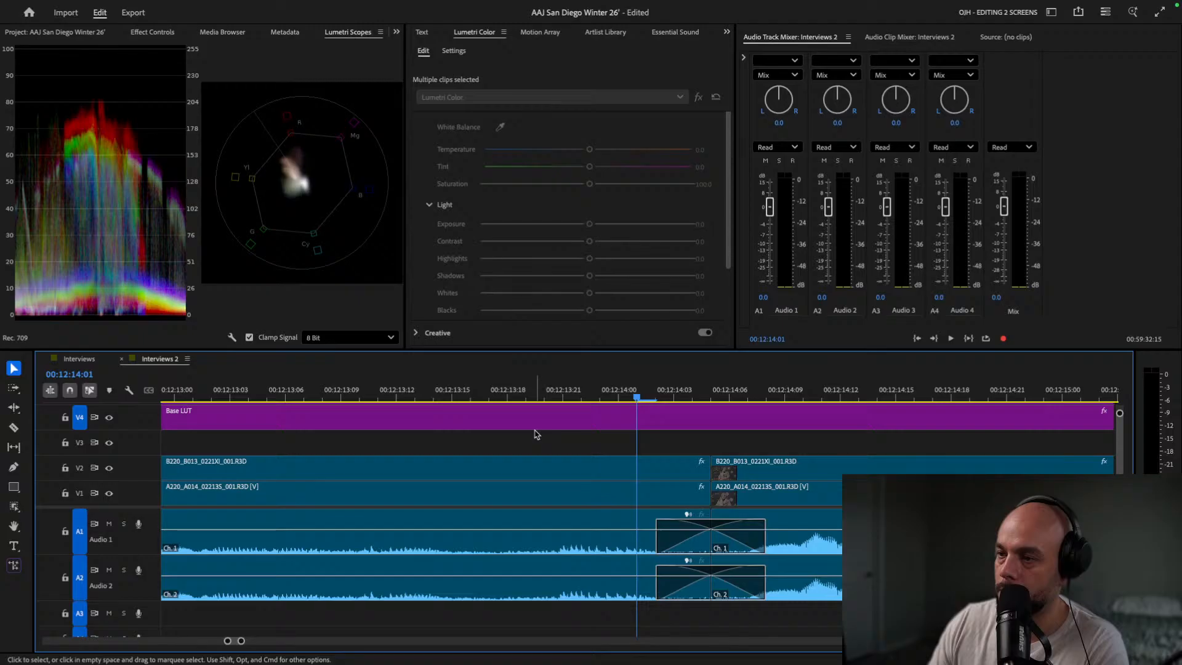
key(space)
key(minus)
key(minus)
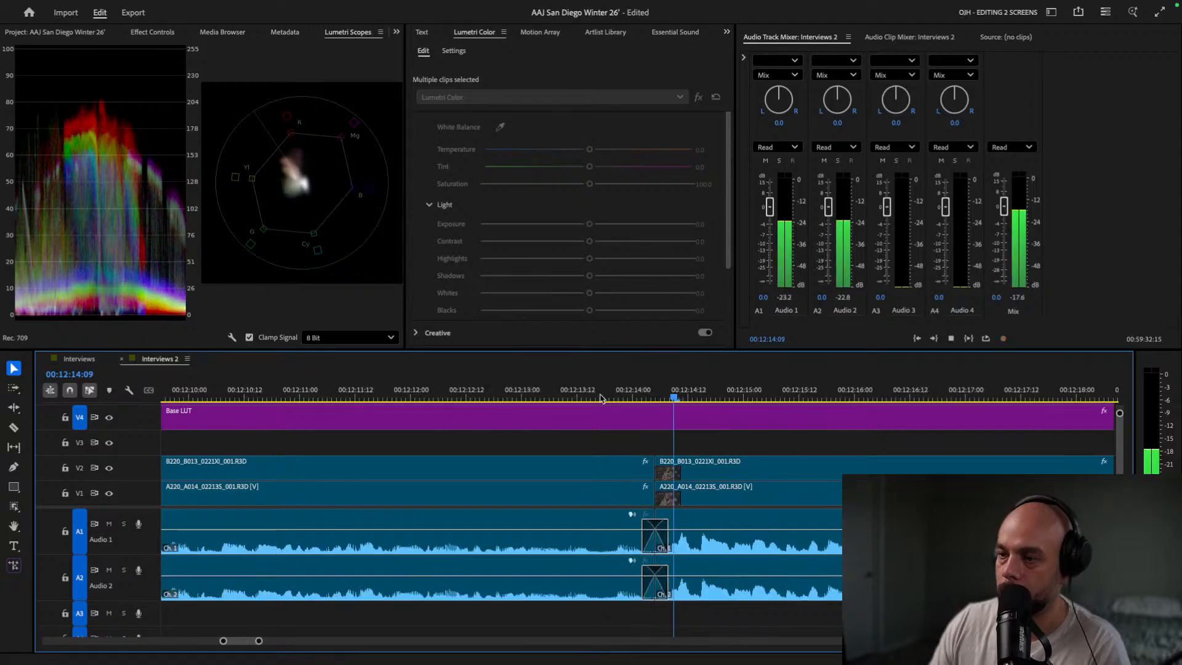
key(space)
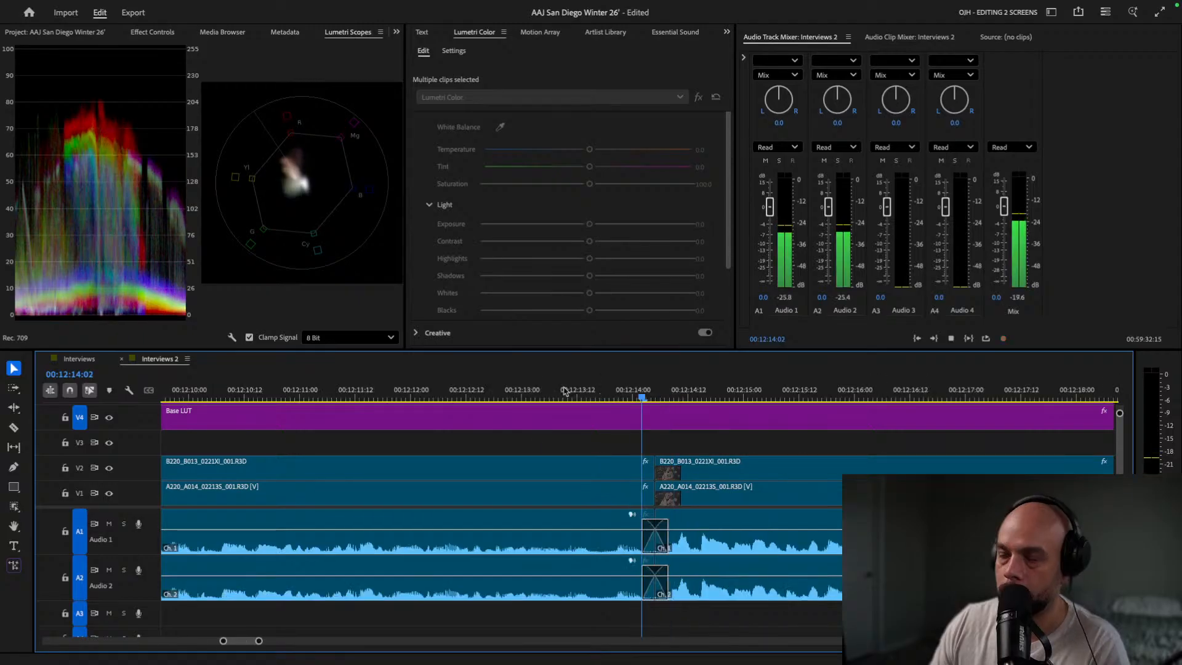
key(space)
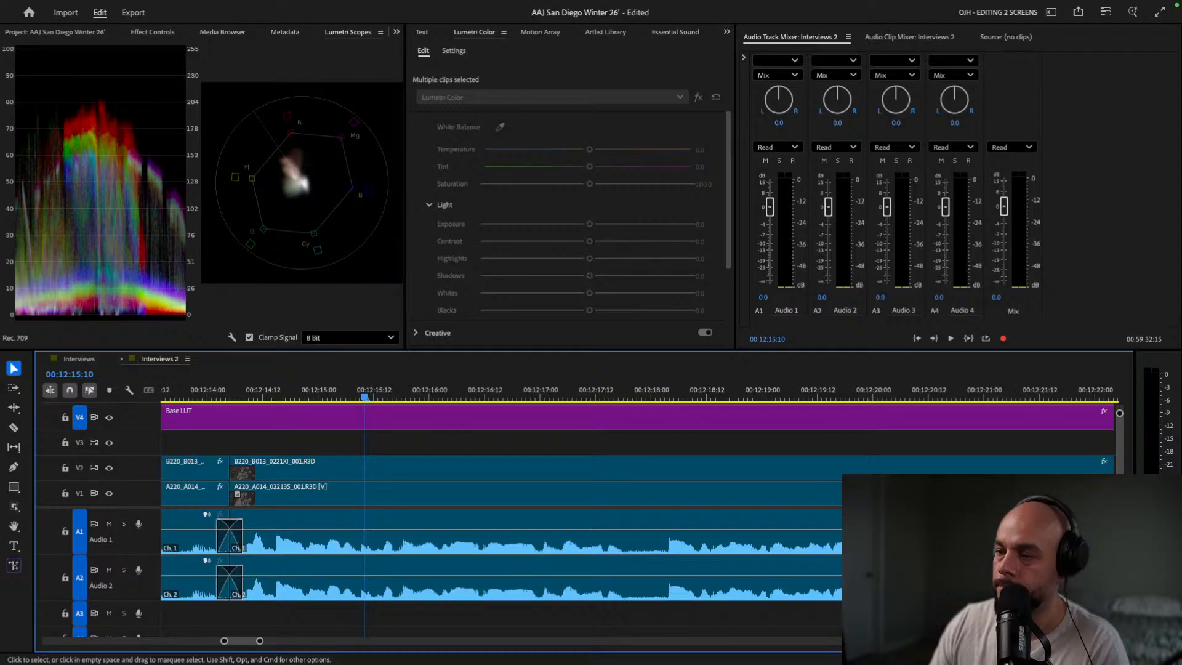
Shorten the audio crossfade at the 00:12:38:03 cut to about 4 frames and play the join.
scroll(502, 504, right, 10)
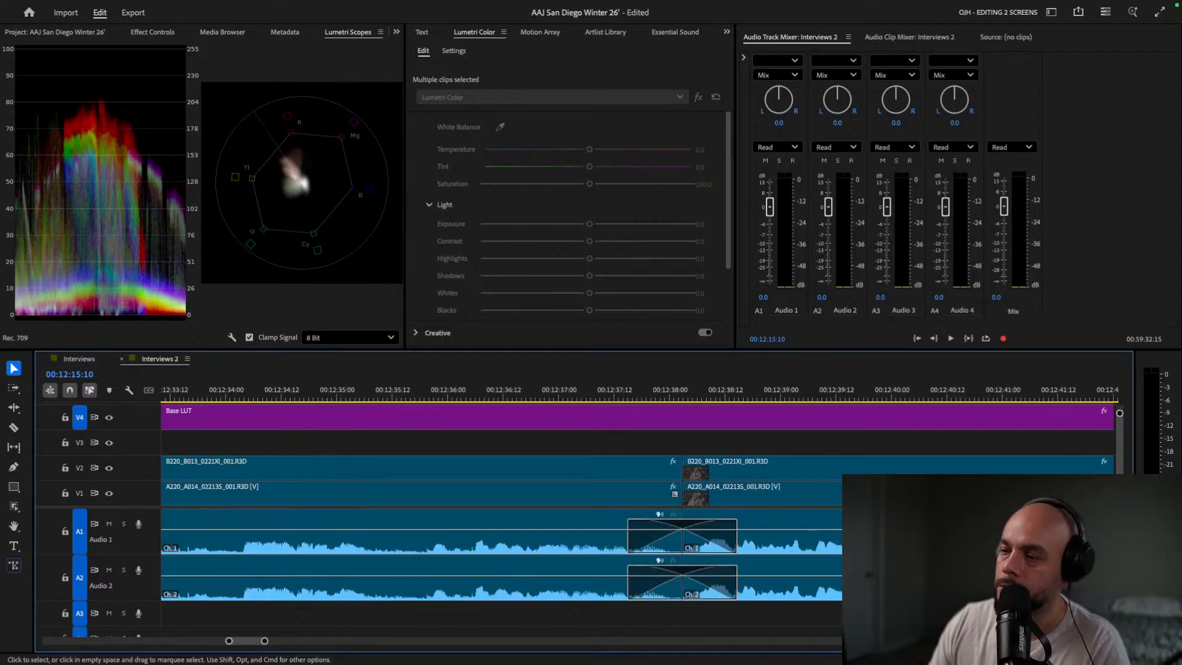
scroll(622, 536, right, 2)
drag(663, 536, 617, 539)
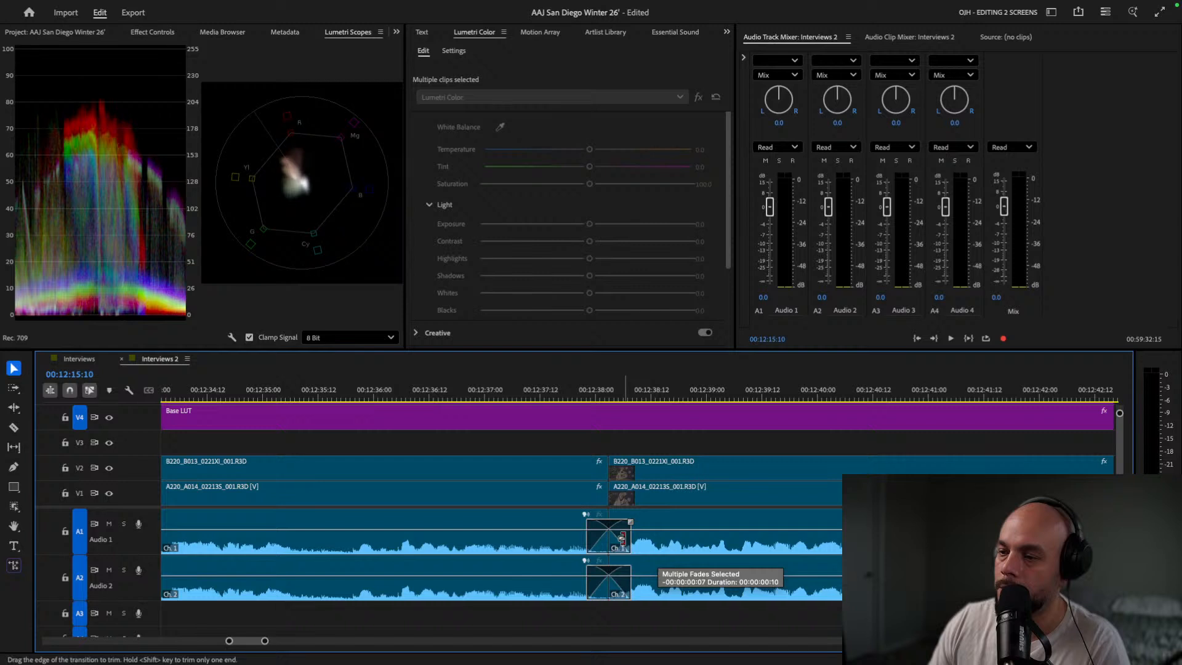
click(579, 392)
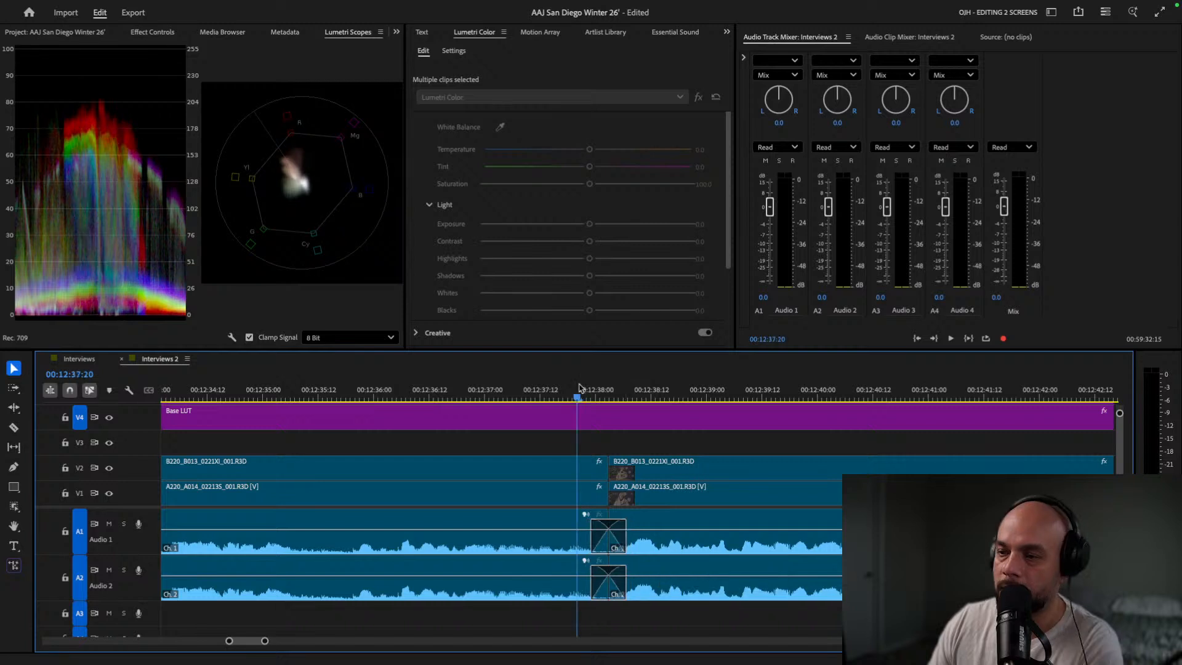
key(=)
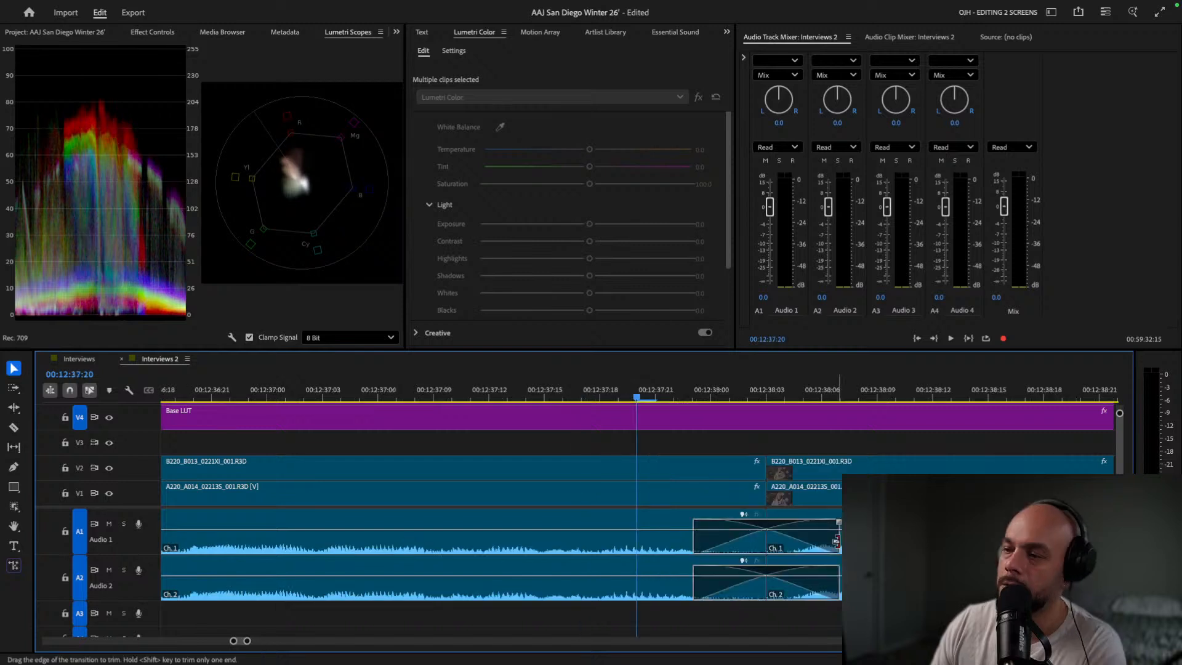
drag(836, 541, 802, 542)
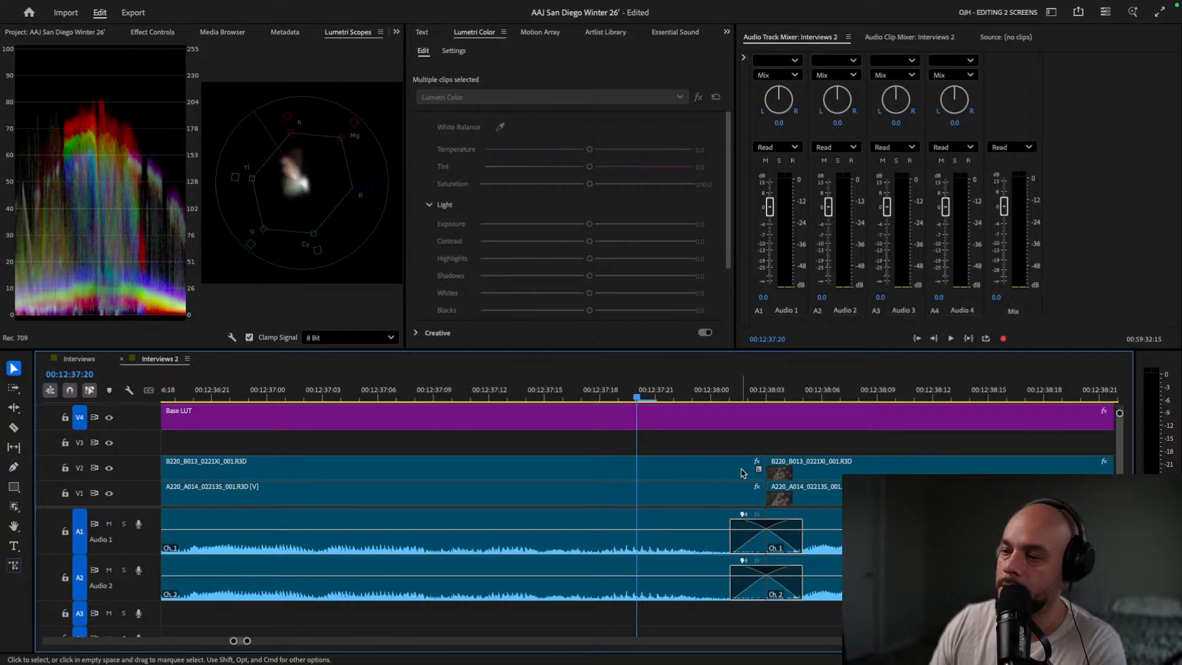
key(minus)
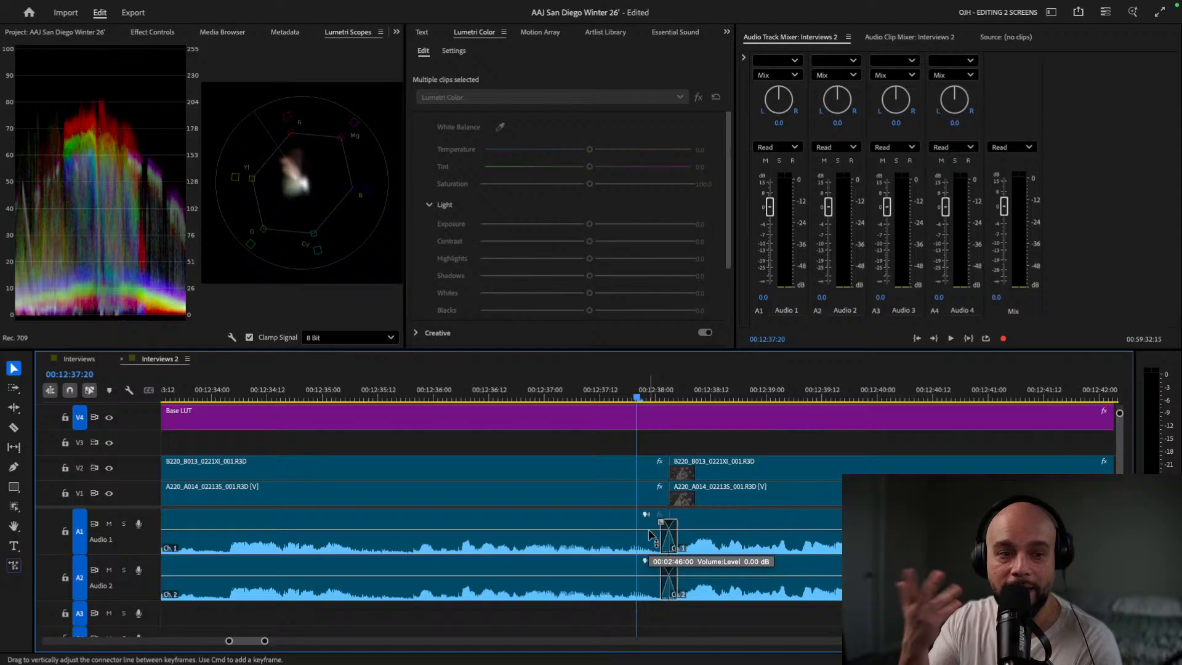
click(564, 387)
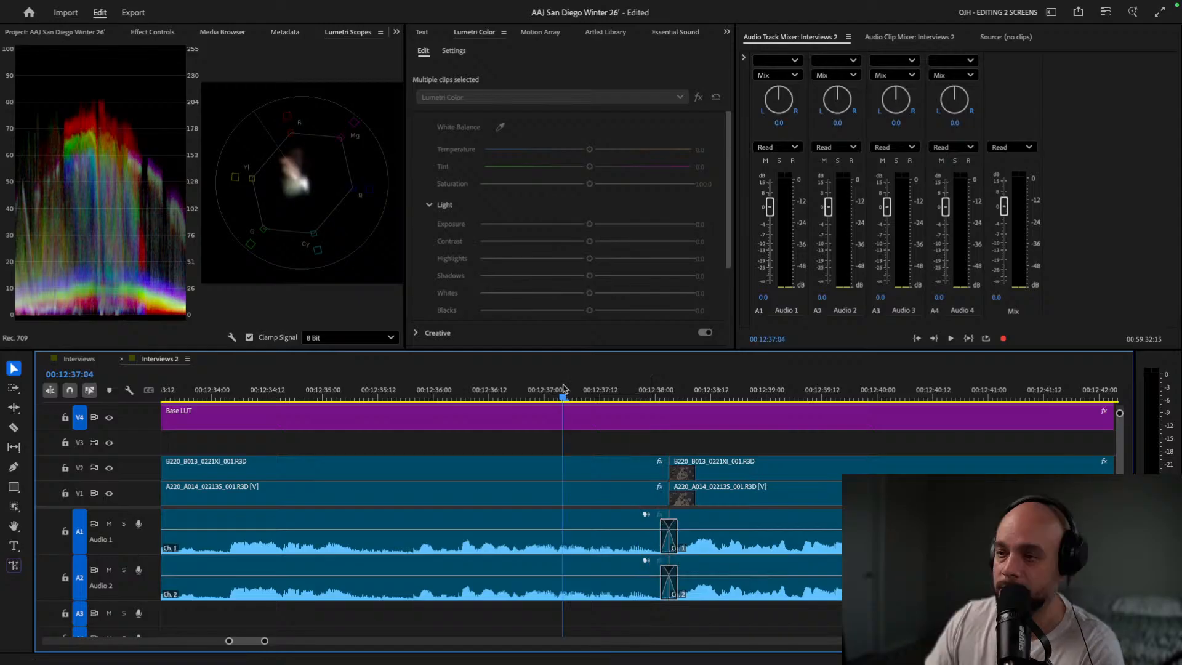
key(space)
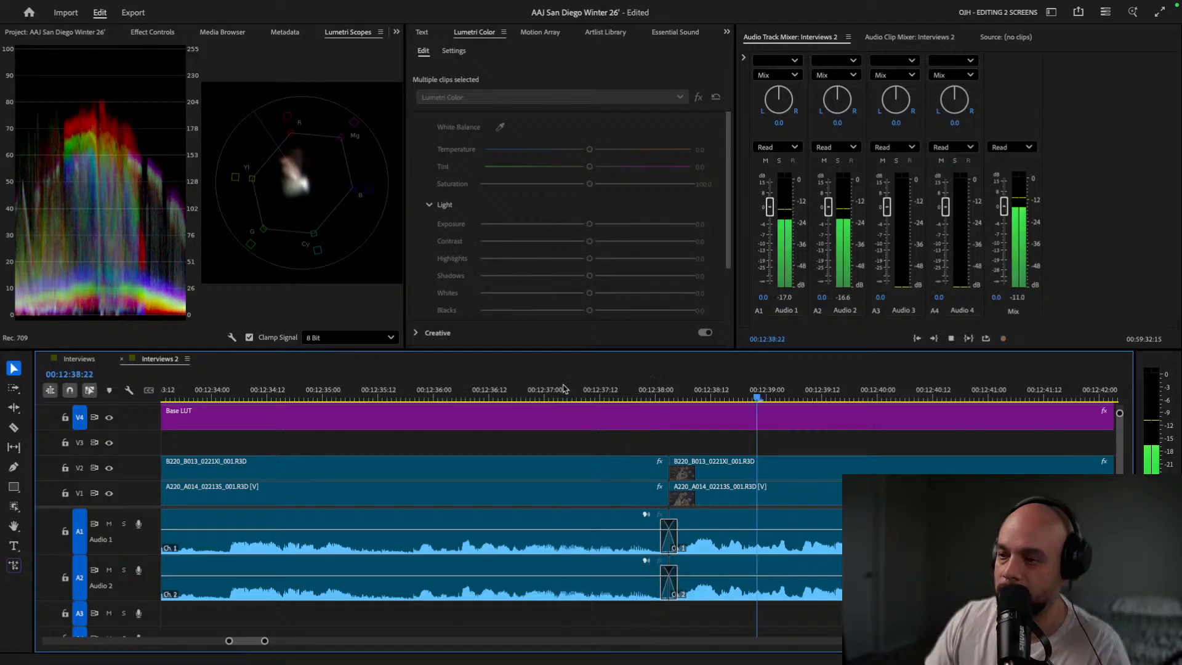
key(j)
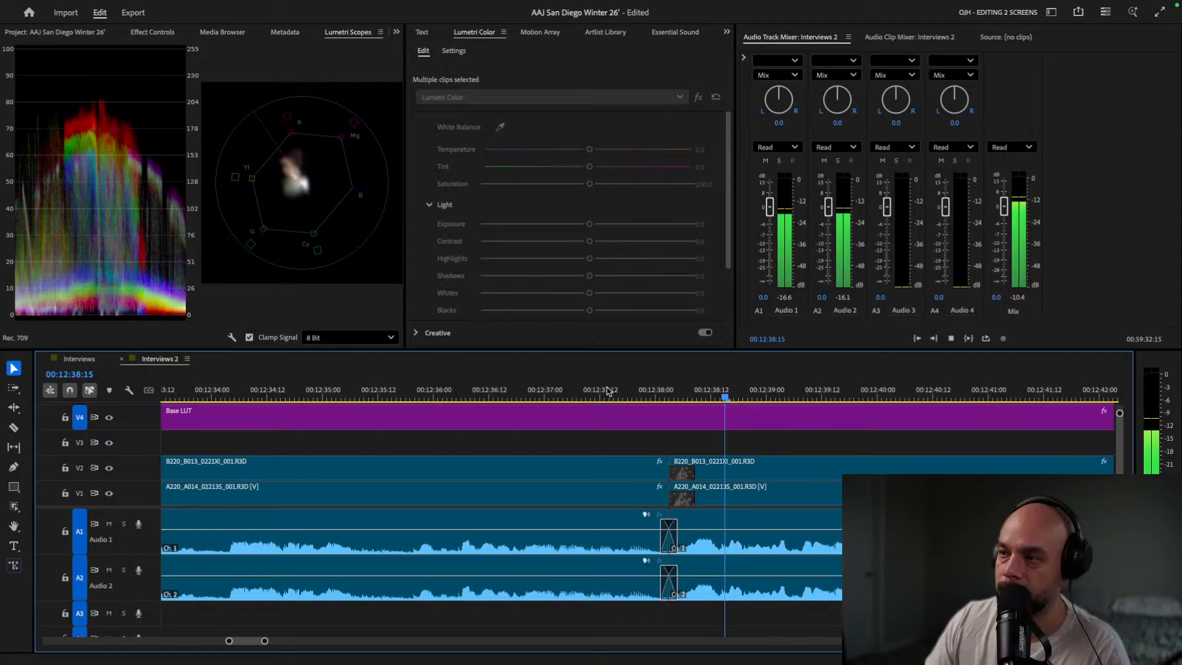
key(space)
Shorten the audio fade-out at the interview's end to about 11 frames on both tracks and play it back.
scroll(677, 535, down, 5)
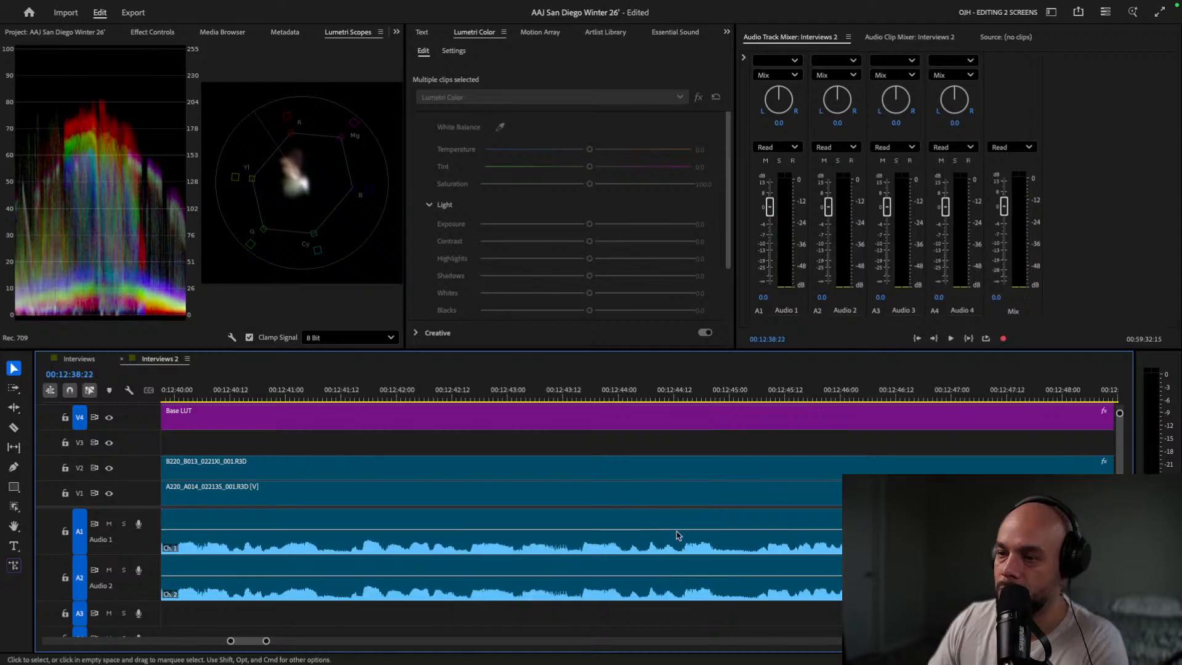
scroll(677, 535, down, 5)
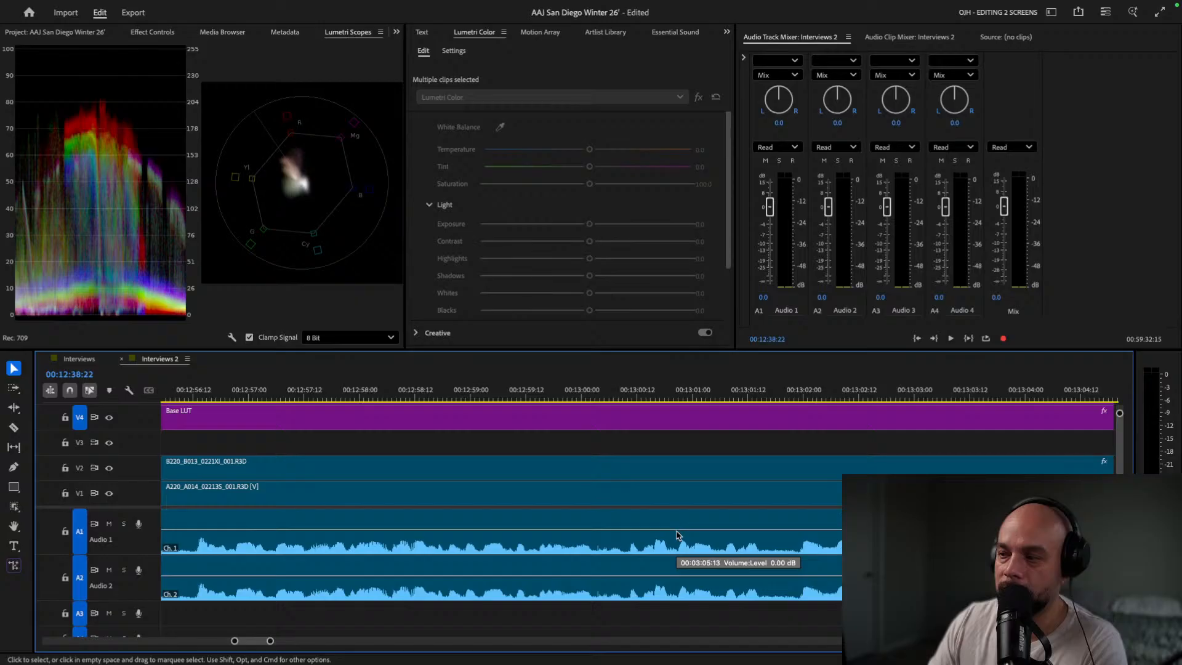
scroll(677, 535, down, 5)
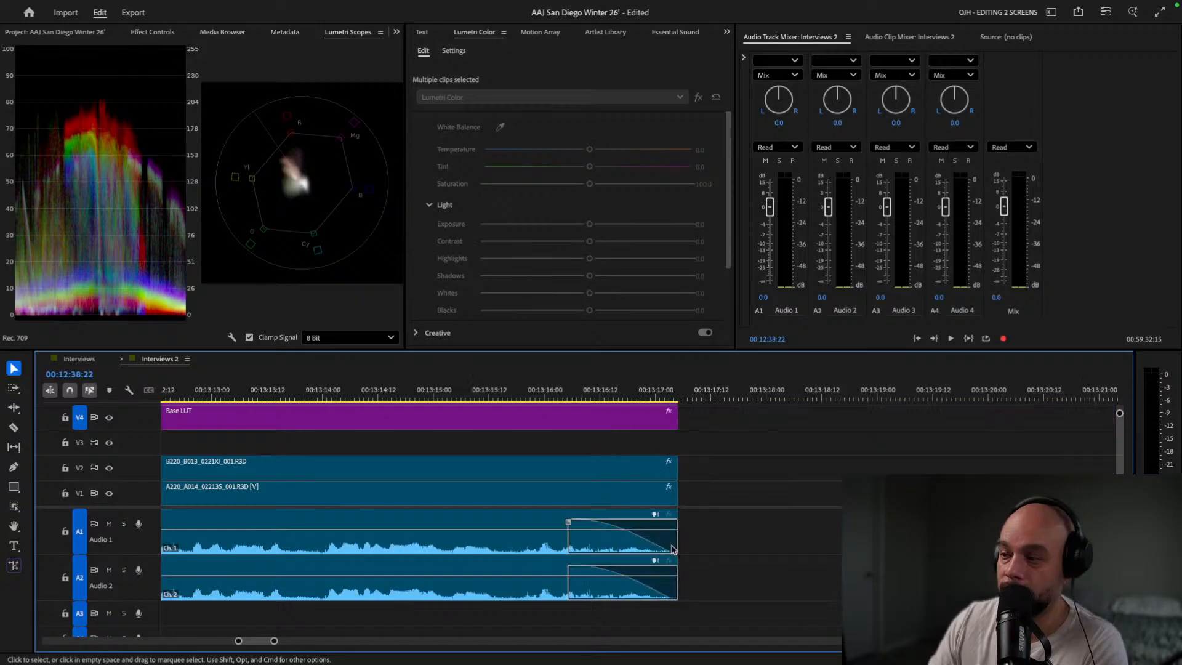
key(super+z)
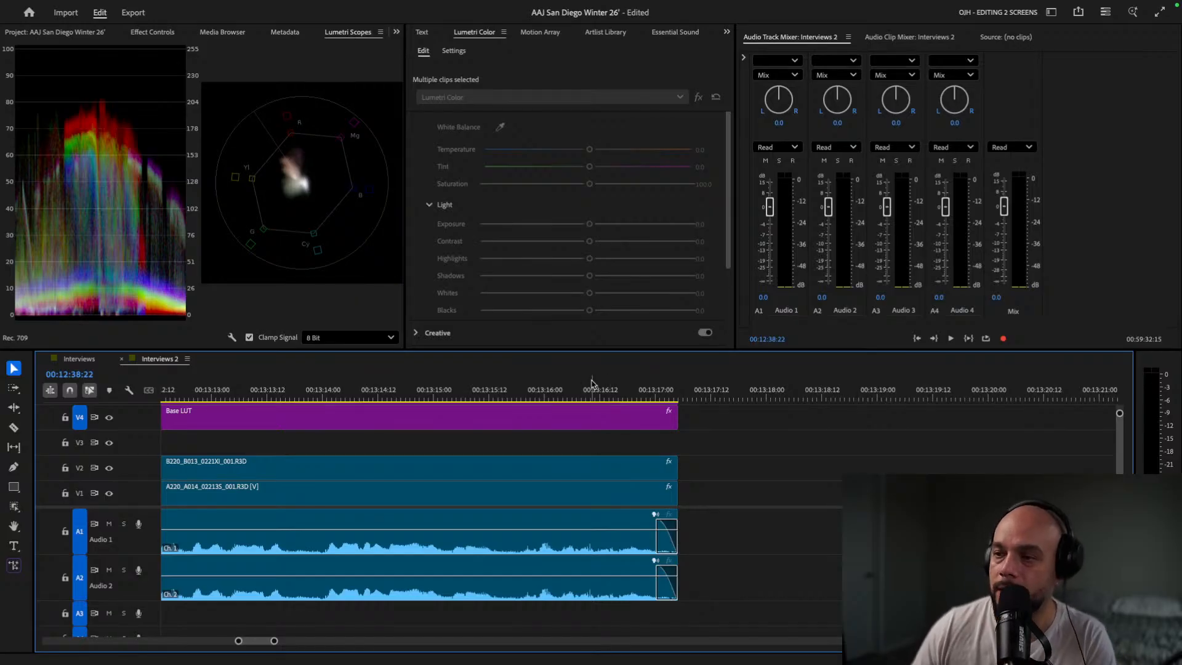
drag(658, 538, 629, 537)
click(575, 393)
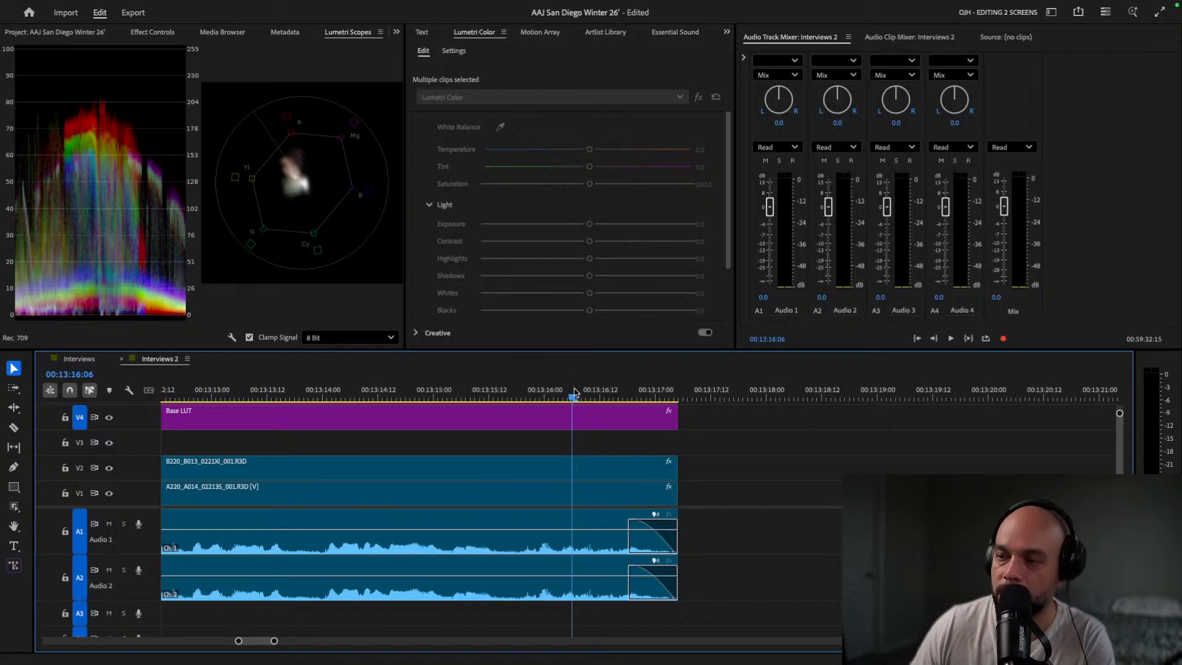
key(space)
key(space)
key(minus)
key(minus)
key(minus)
key(minus)
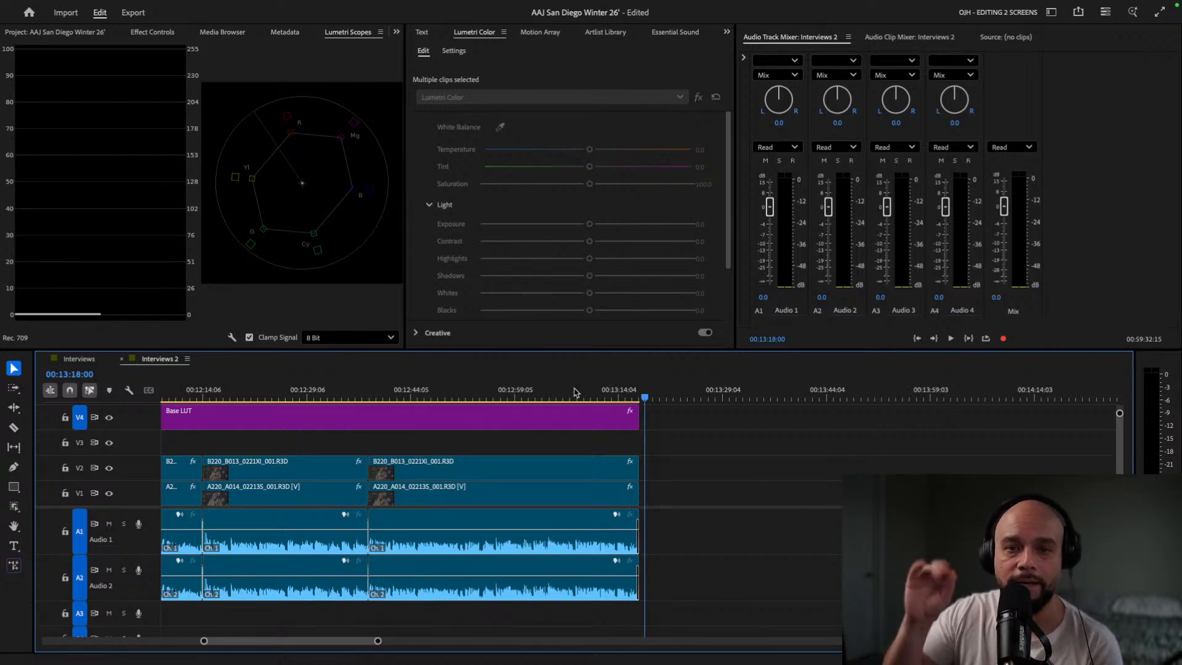
Save the project.
key(ctrl+s)
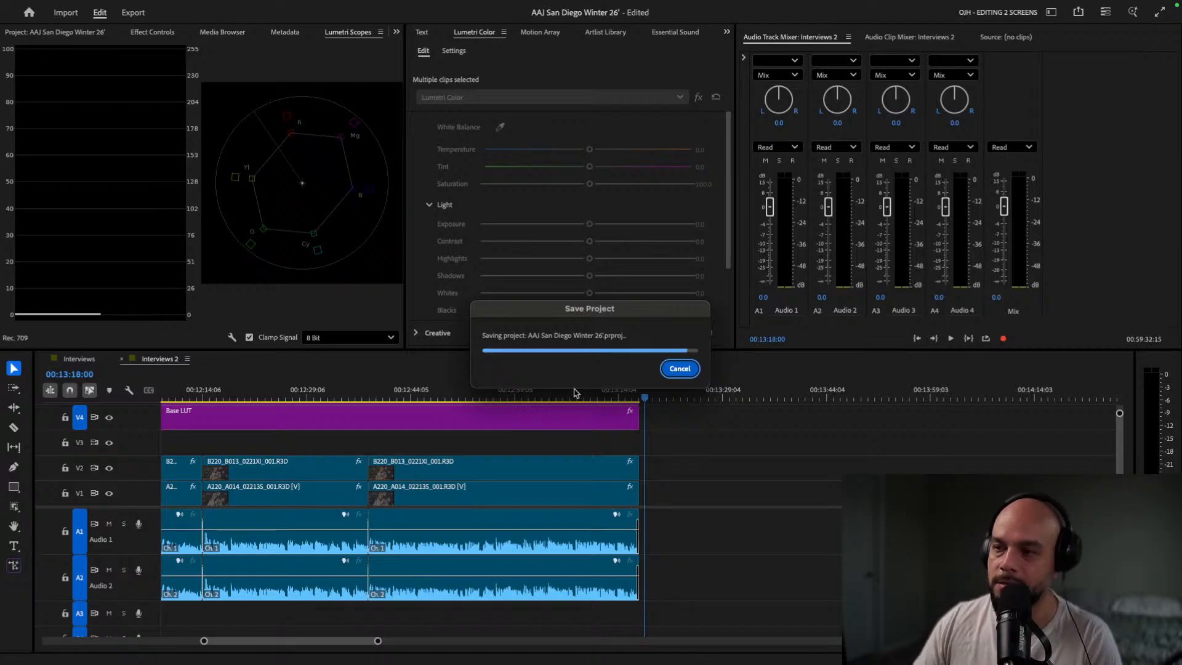
click(456, 394)
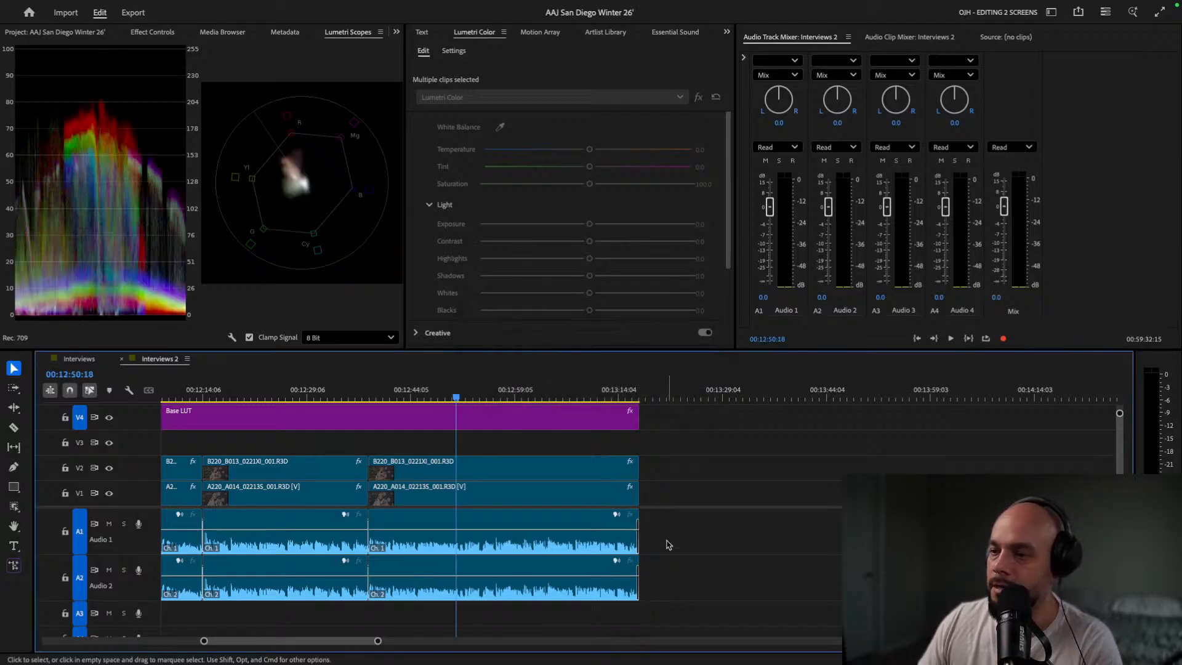
scroll(668, 543, right, 3)
scroll(667, 544, left, 5)
key(minus)
key(minus)
key(minus)
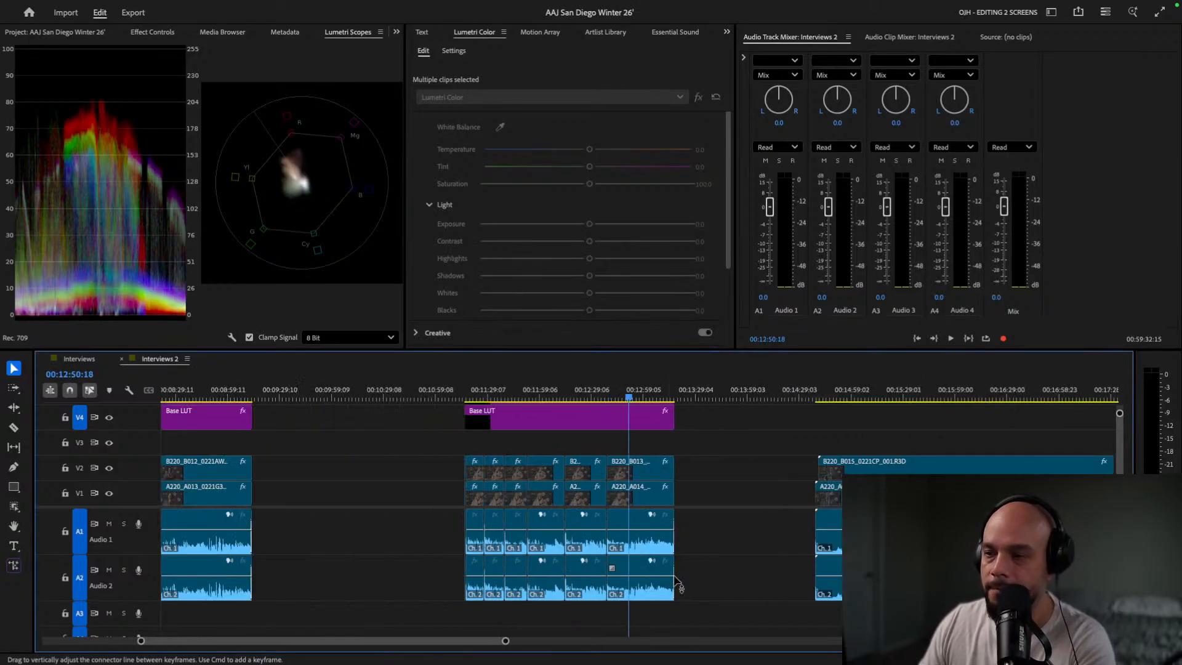
key(minus)
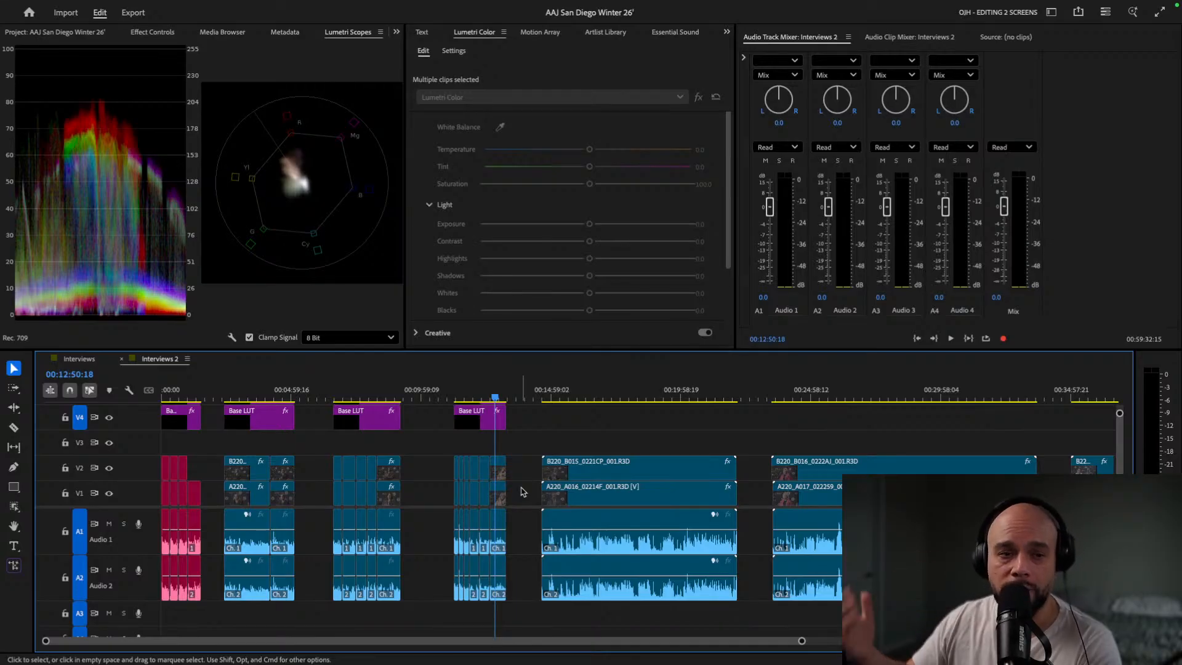
Open the Interviews sequence and play the third interview from about 00:09:46 to check its audio.
click(81, 362)
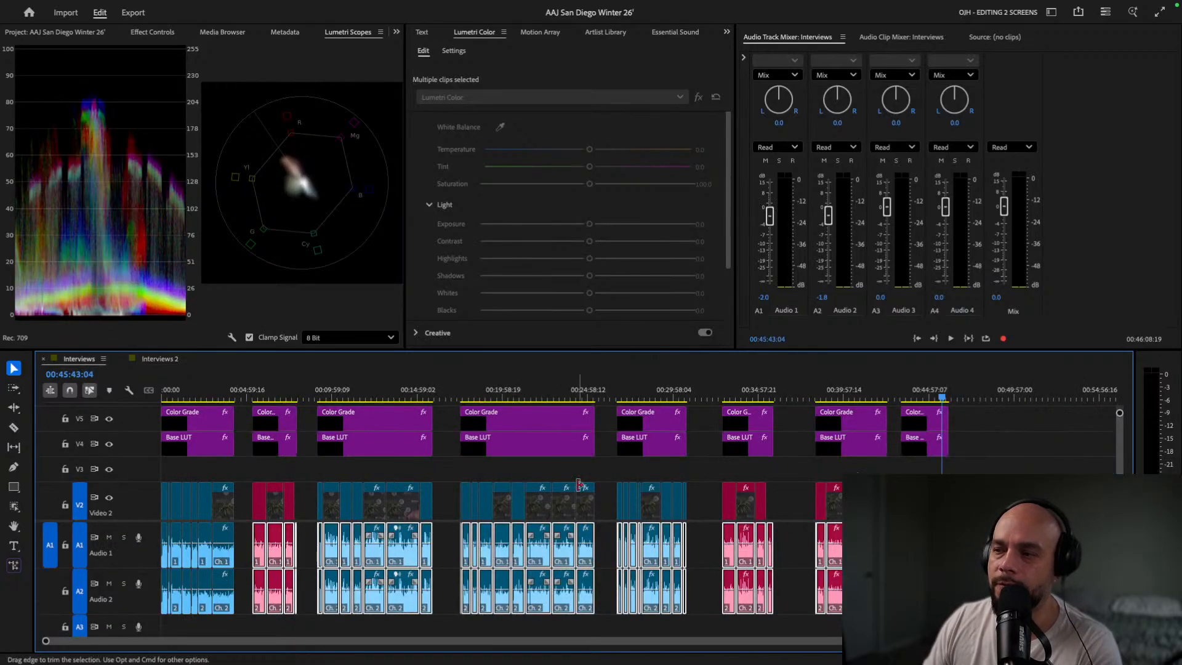
click(603, 425)
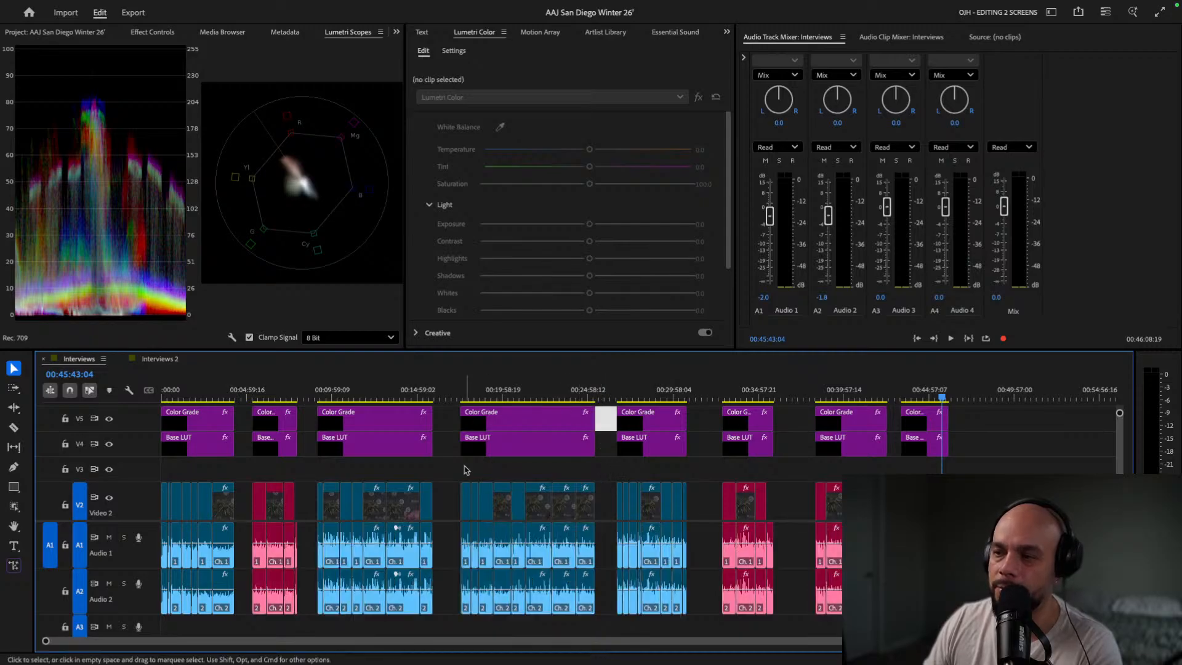
click(367, 394)
key(equal)
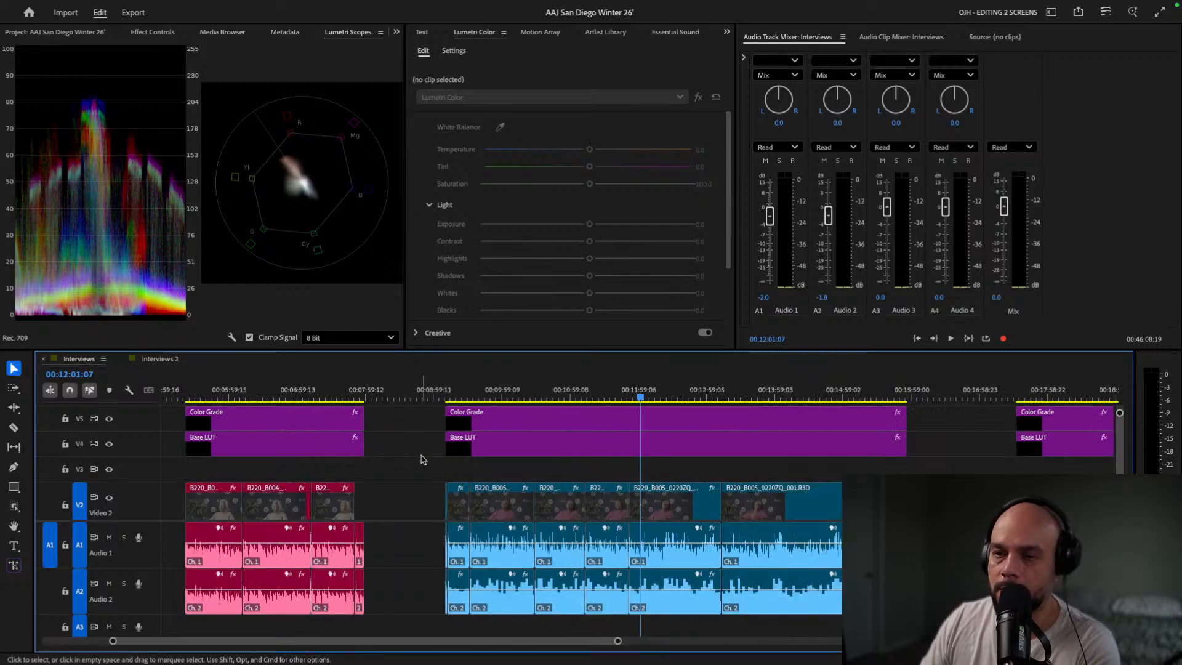
click(487, 397)
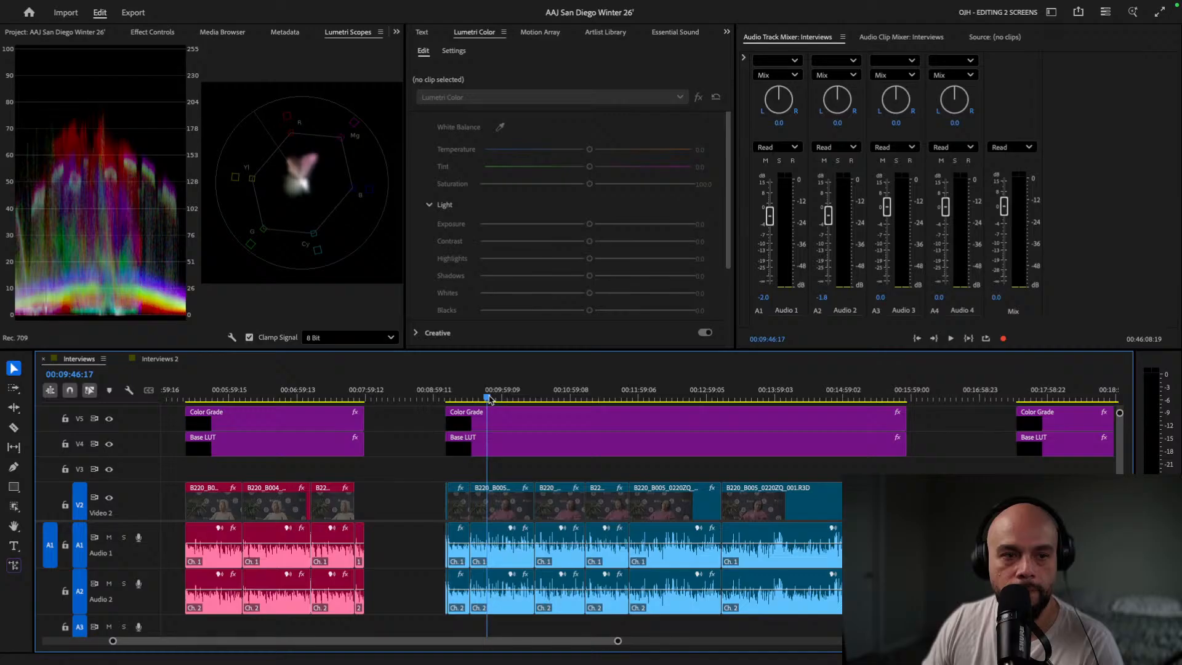
key(j)
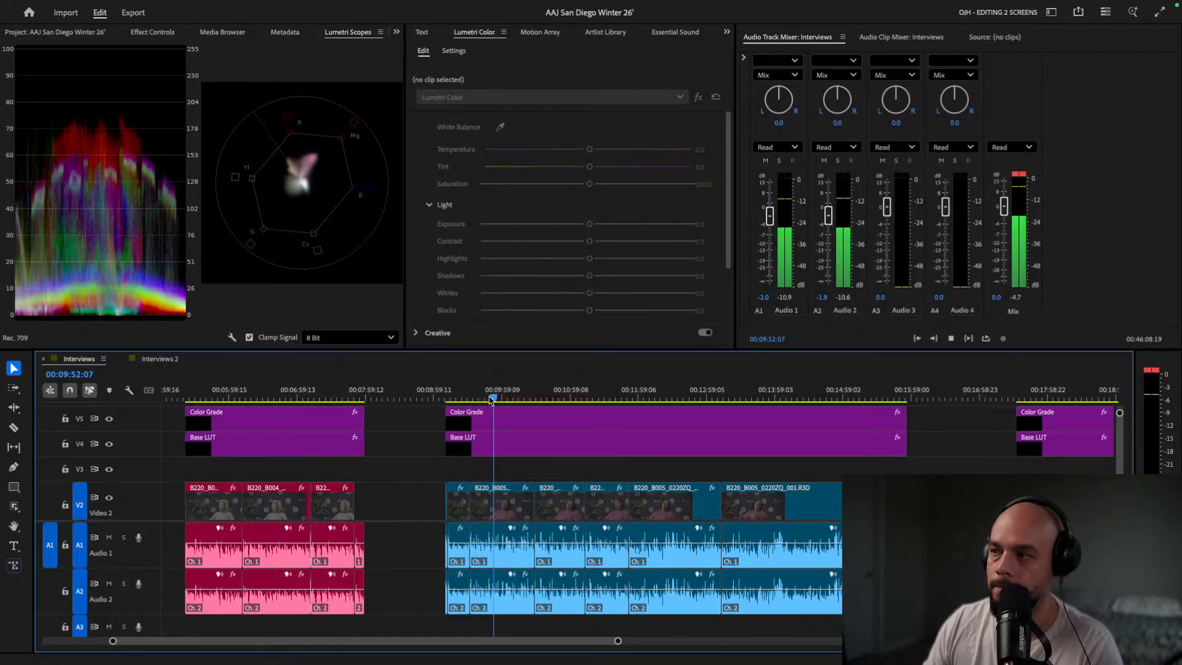
click(493, 399)
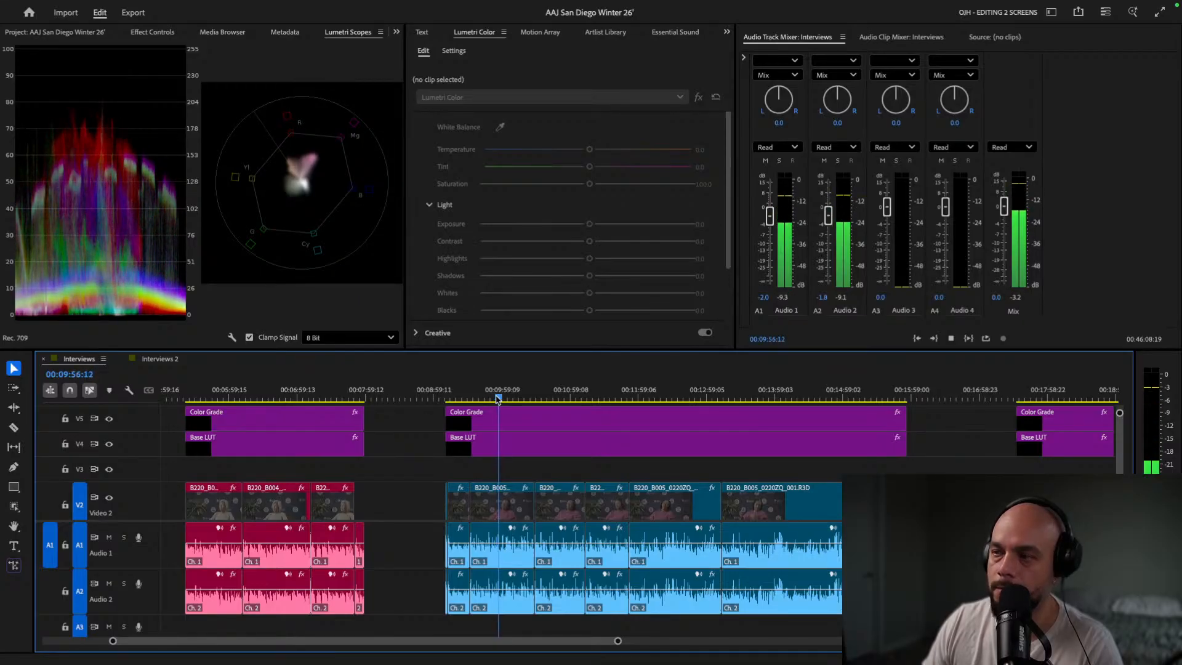
key(space)
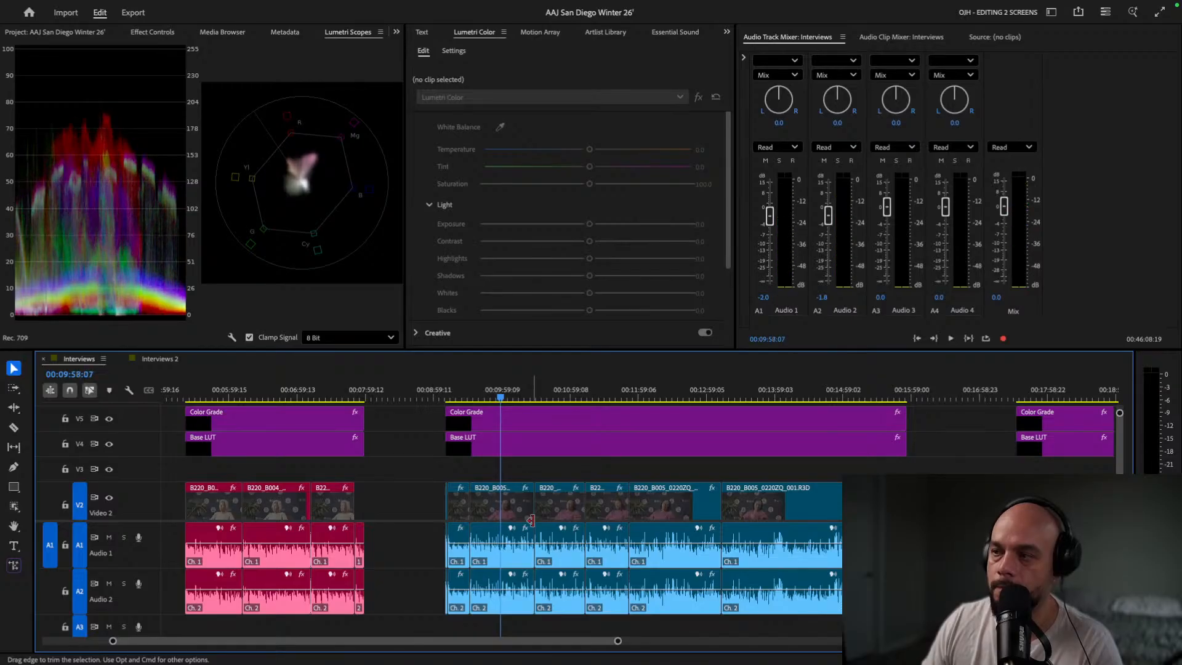
Play a short section of the fourth interview around 00:18:52 in the Interviews sequence.
scroll(531, 520, right, 10)
click(636, 394)
click(639, 394)
key(space)
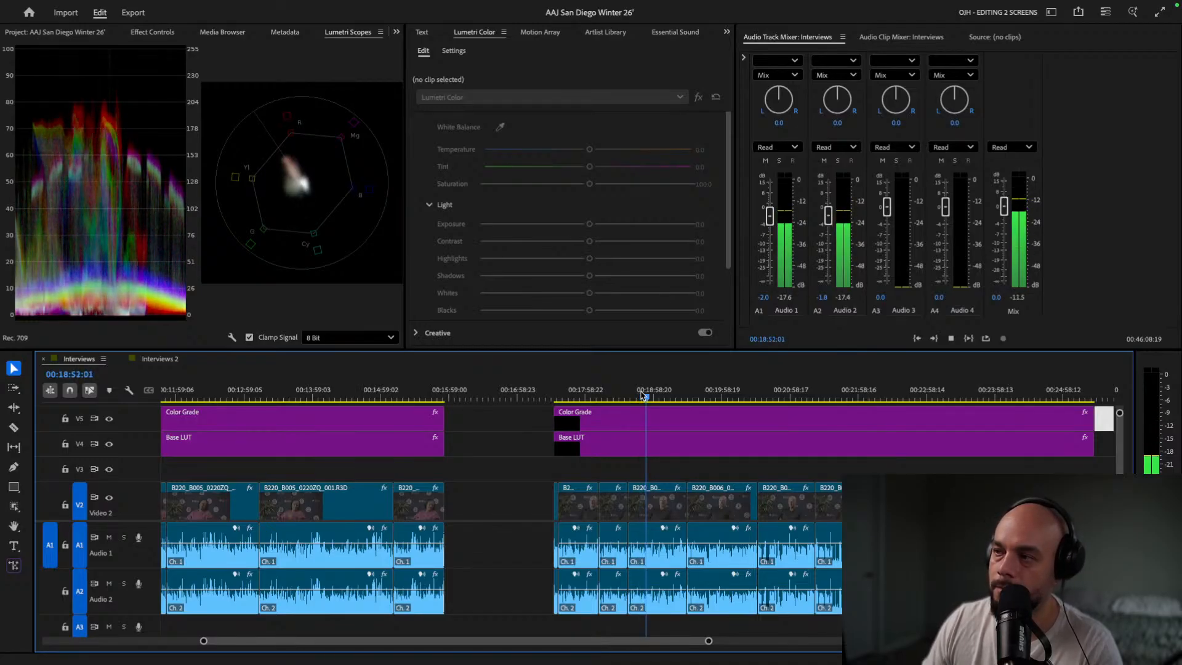
key(space)
scroll(307, 468, down, 1)
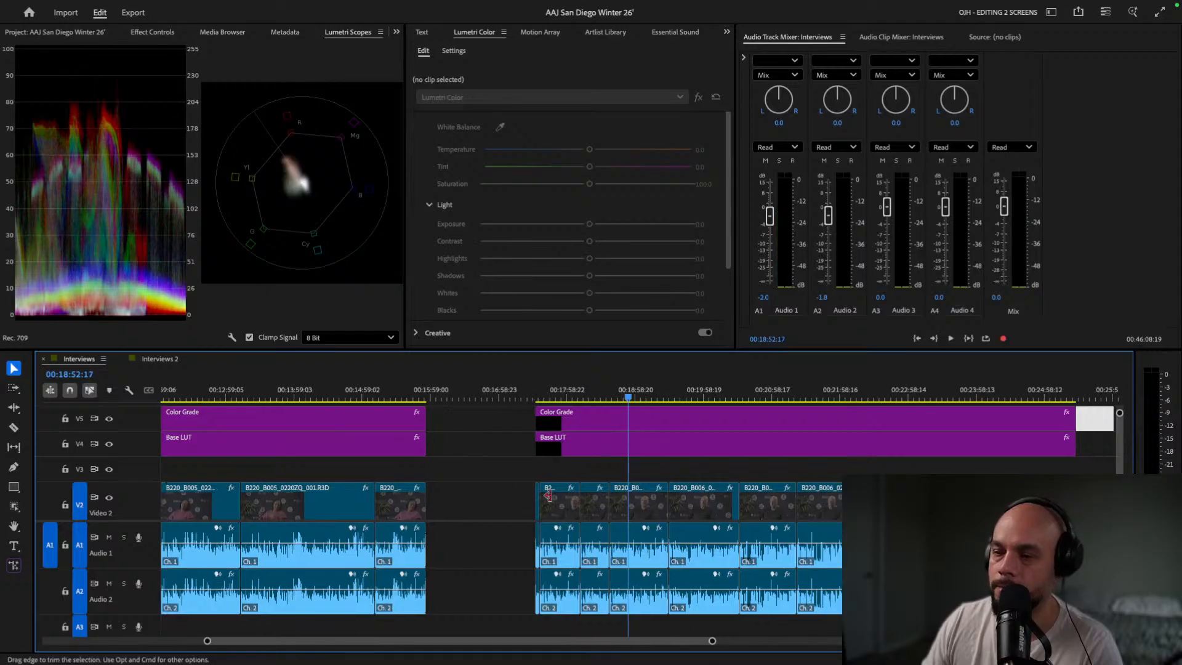
Return to the Interviews 2 sequence and play the fourth interview from 00:12:49:10 for comparison.
click(159, 359)
drag(496, 401, 496, 401)
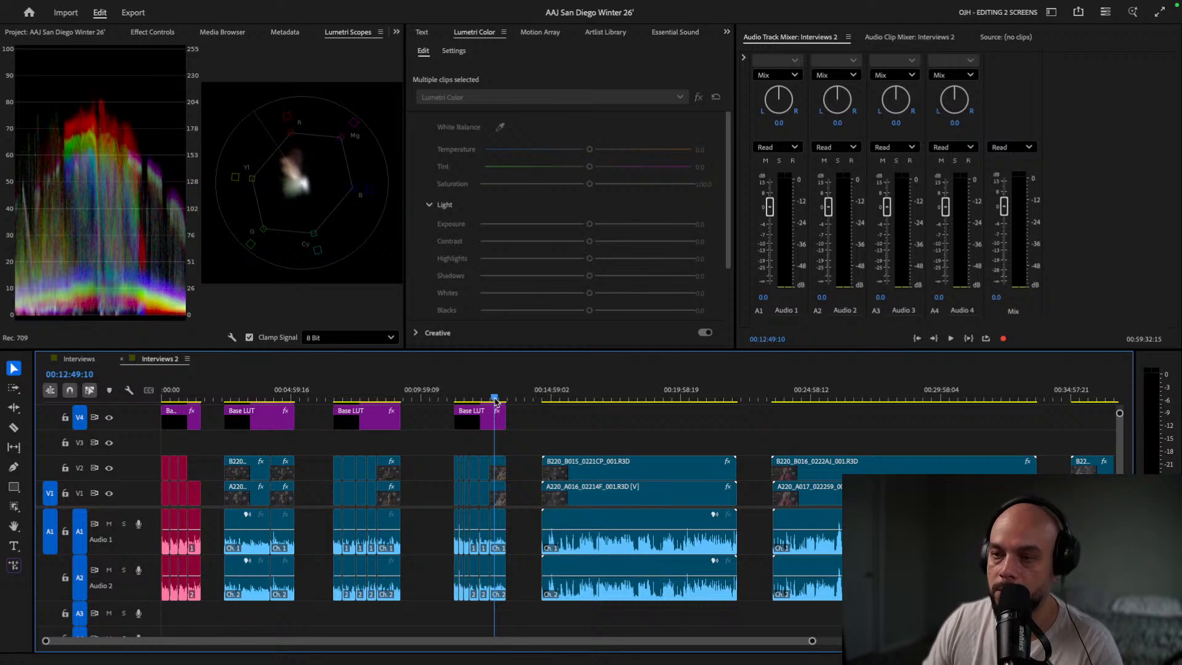
key(space)
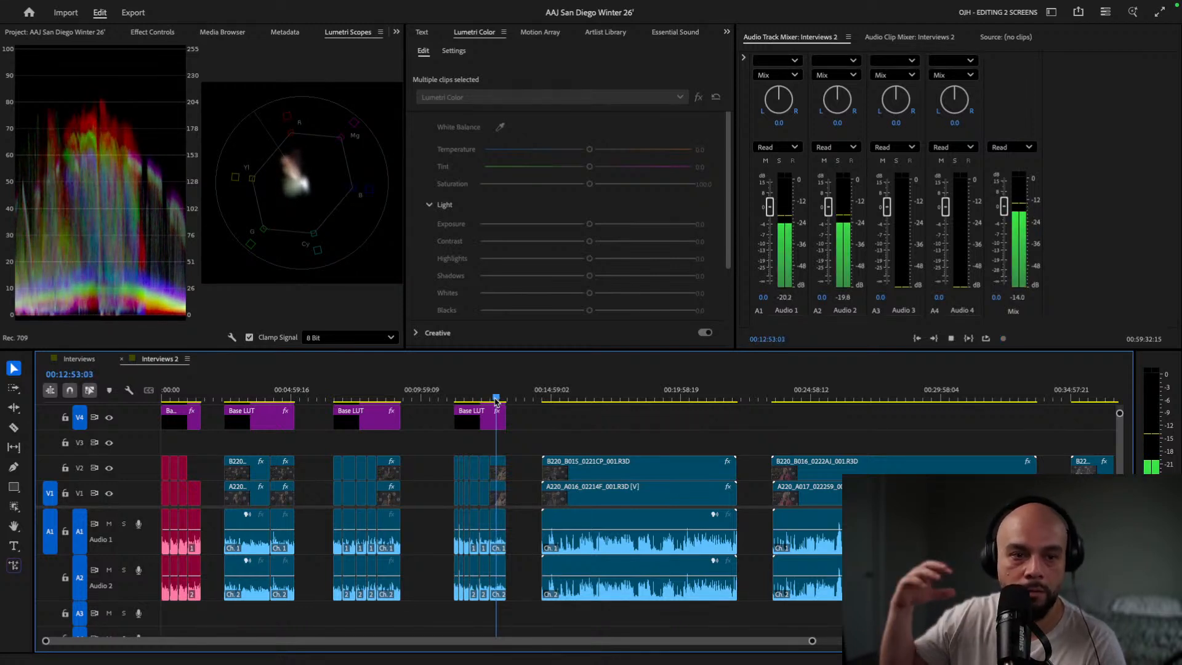
key(space)
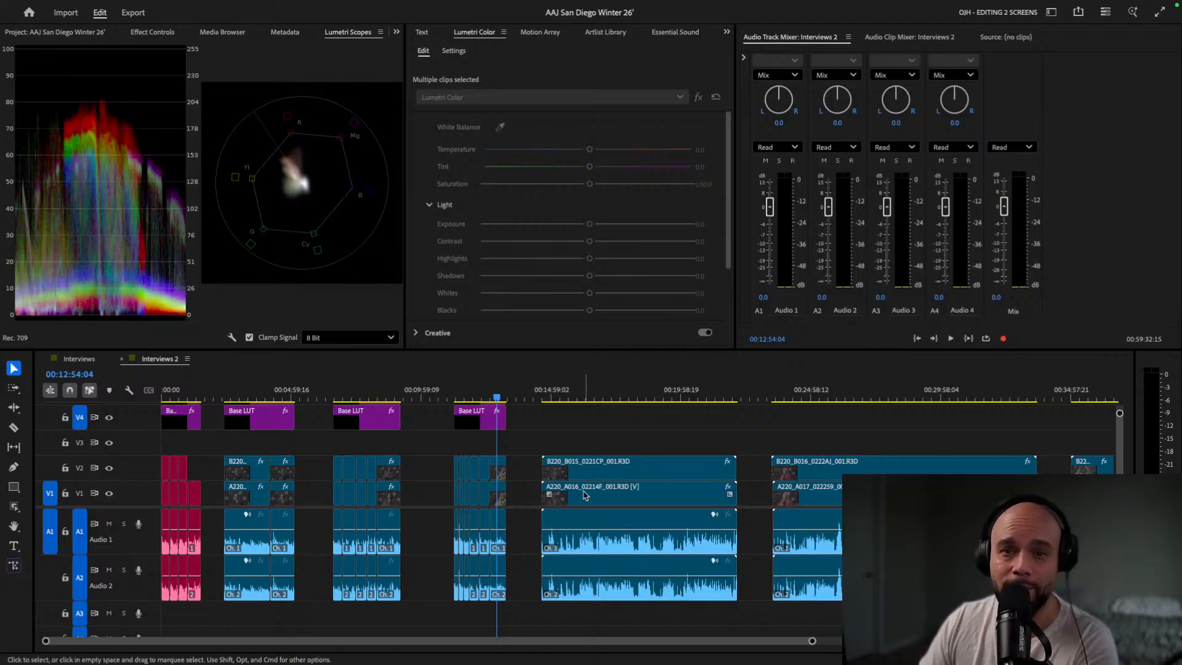
Sample the audio of the uncut B220_B015 interview at several points between 00:15:25 and 00:16:07.
click(549, 397)
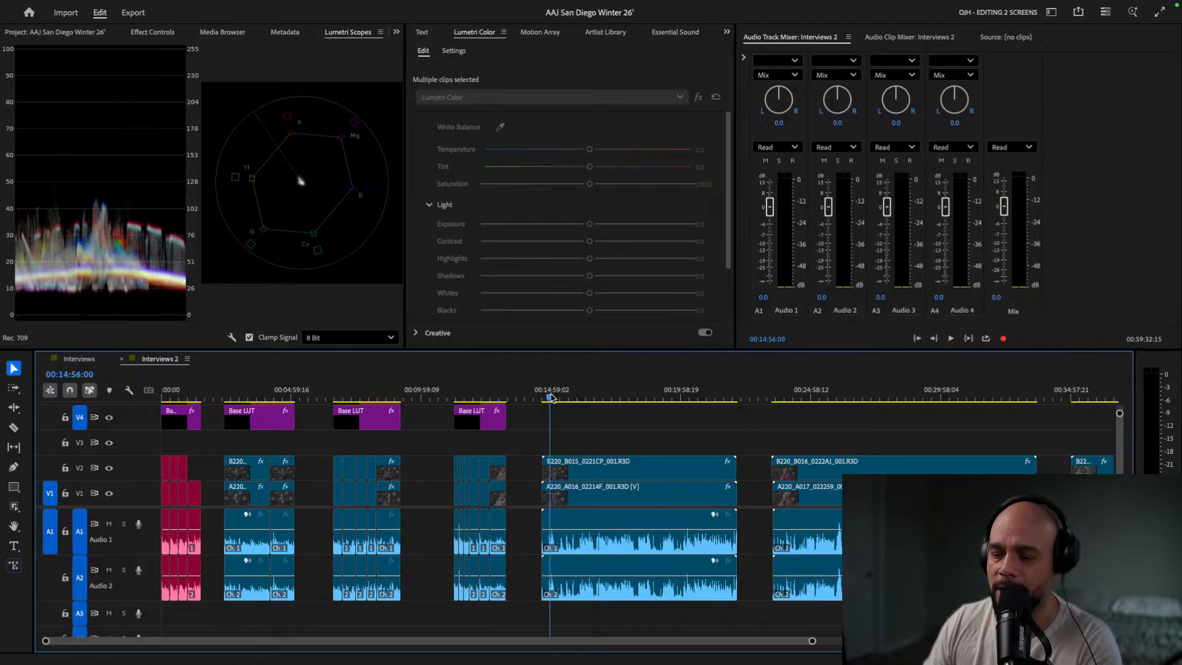
key(=)
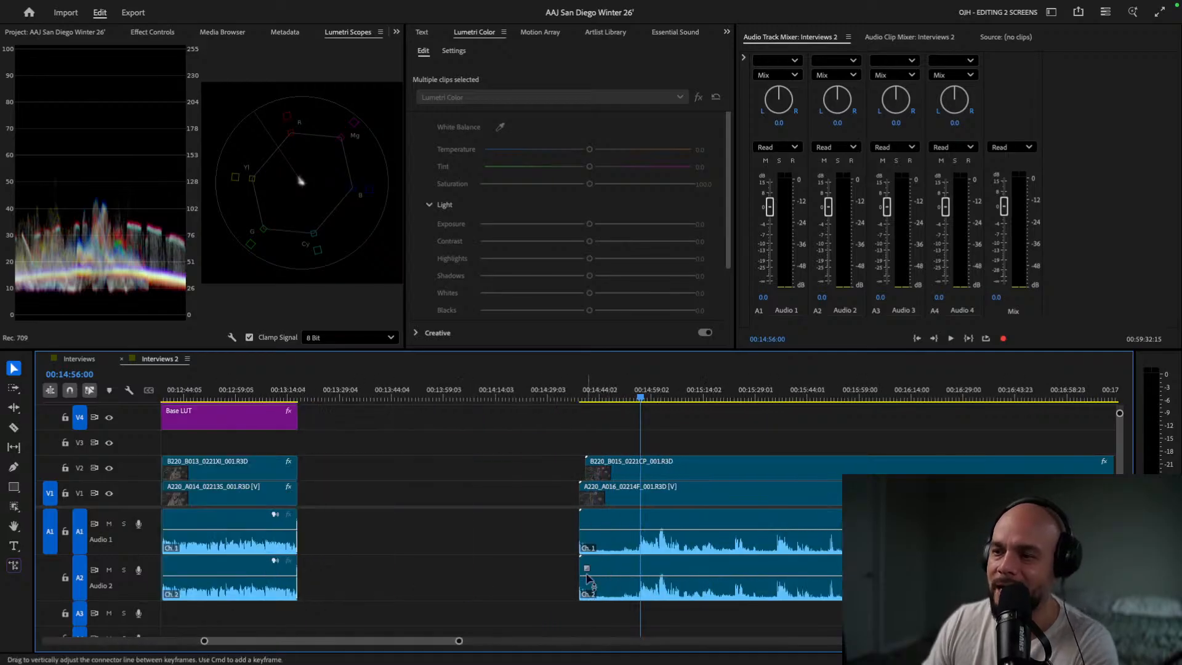
scroll(591, 574, right, 5)
drag(477, 397, 759, 420)
key(space)
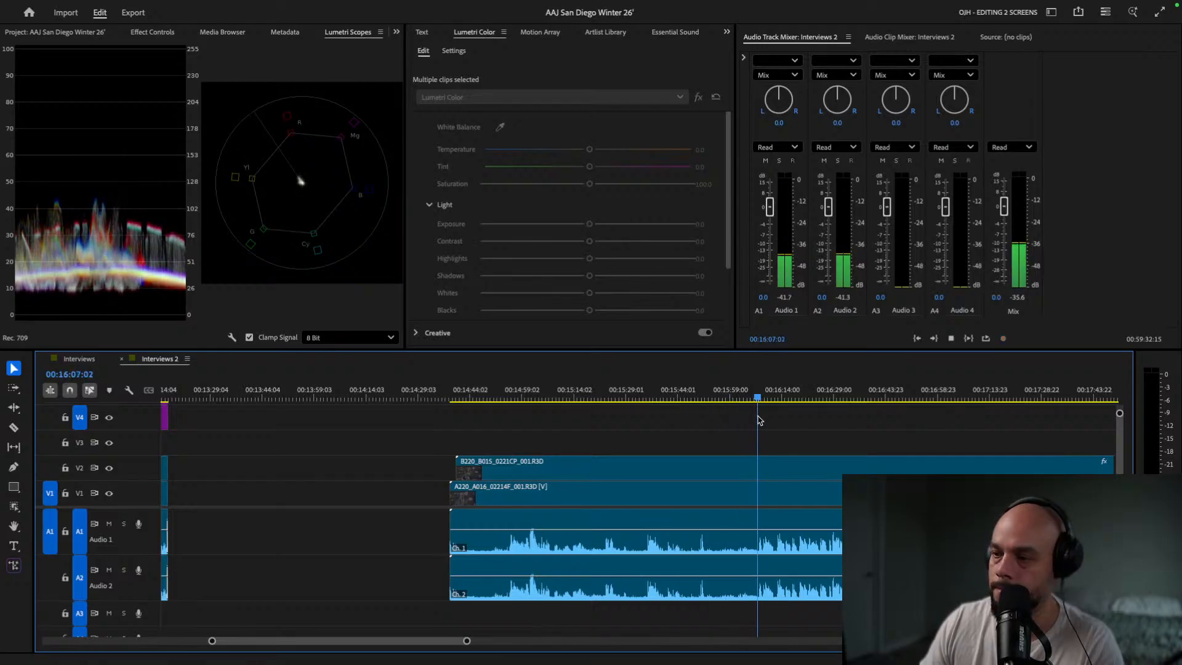
key(space)
drag(637, 396, 647, 396)
key(space)
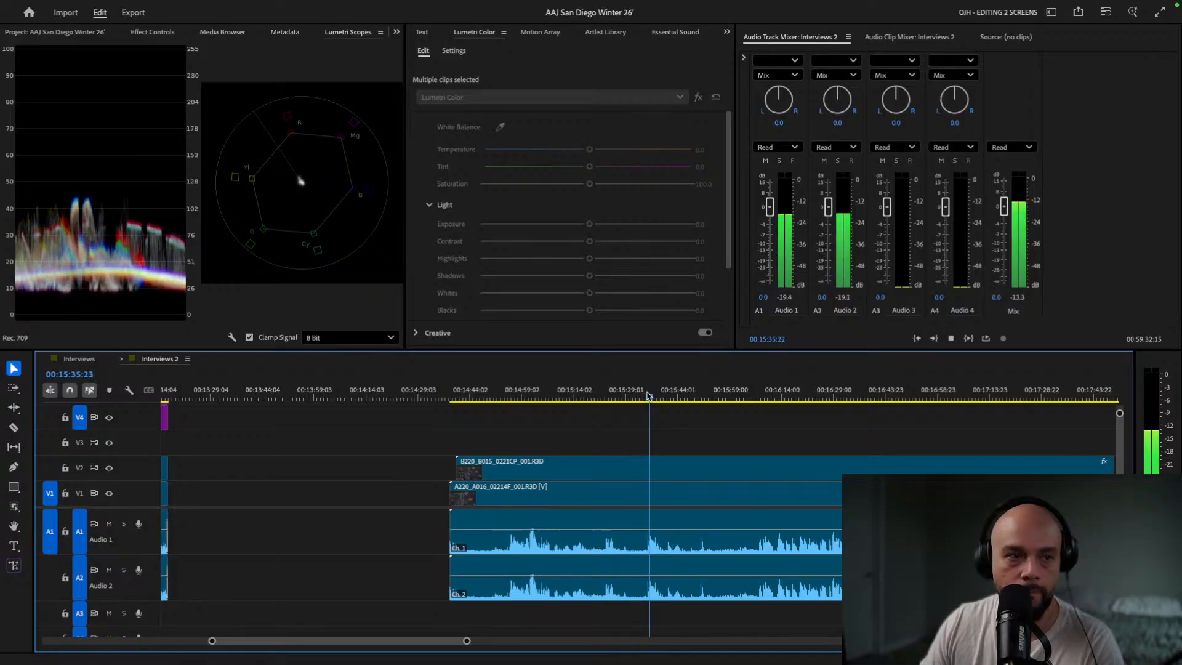
key(space)
drag(596, 396, 608, 397)
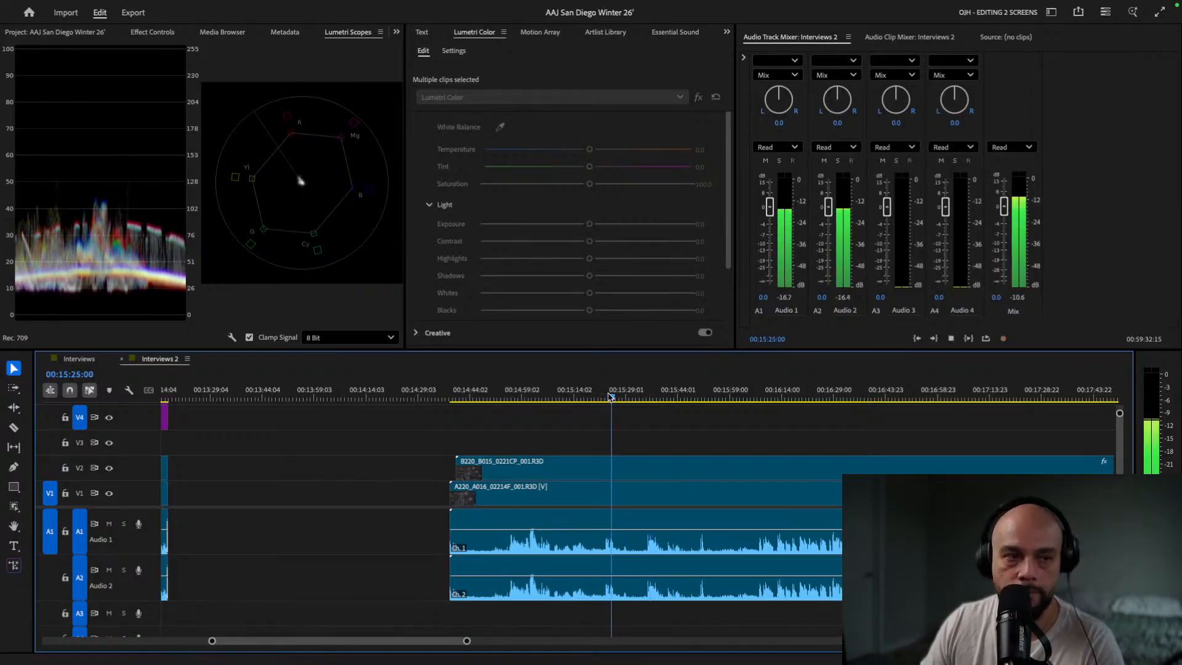
key(space)
drag(599, 397, 701, 405)
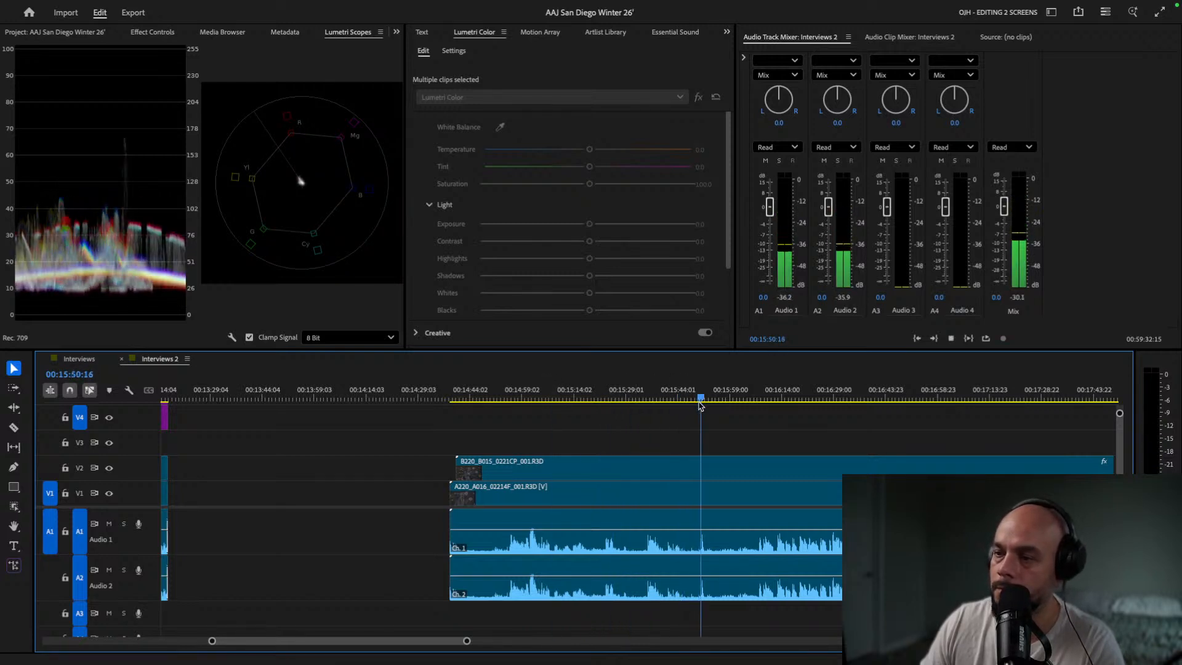
key(space)
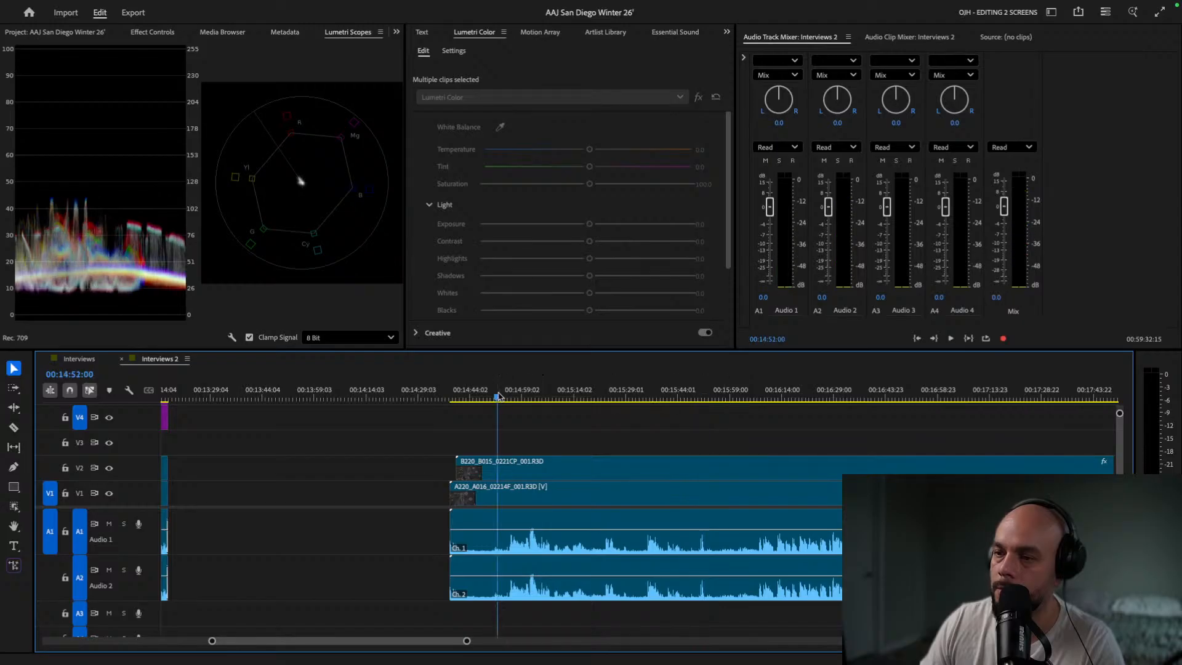
Play the opening of the B220_B015 interview from about 00:14:52 and recheck the audio near 00:16:07.
click(500, 395)
key(space)
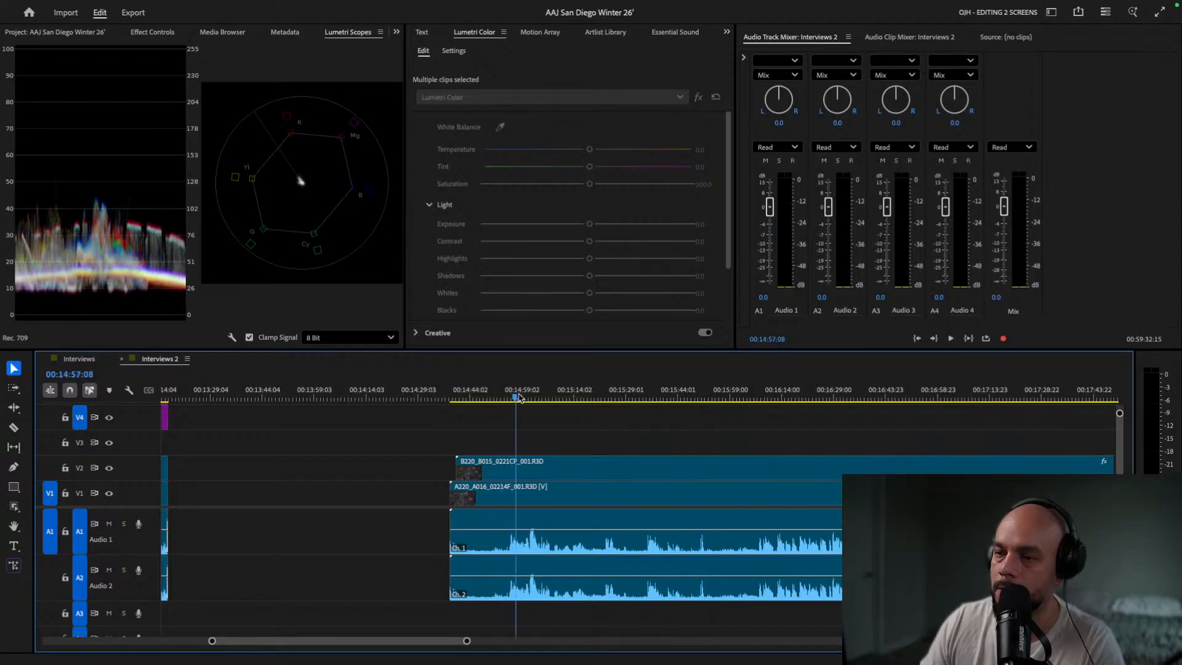
drag(515, 398, 527, 400)
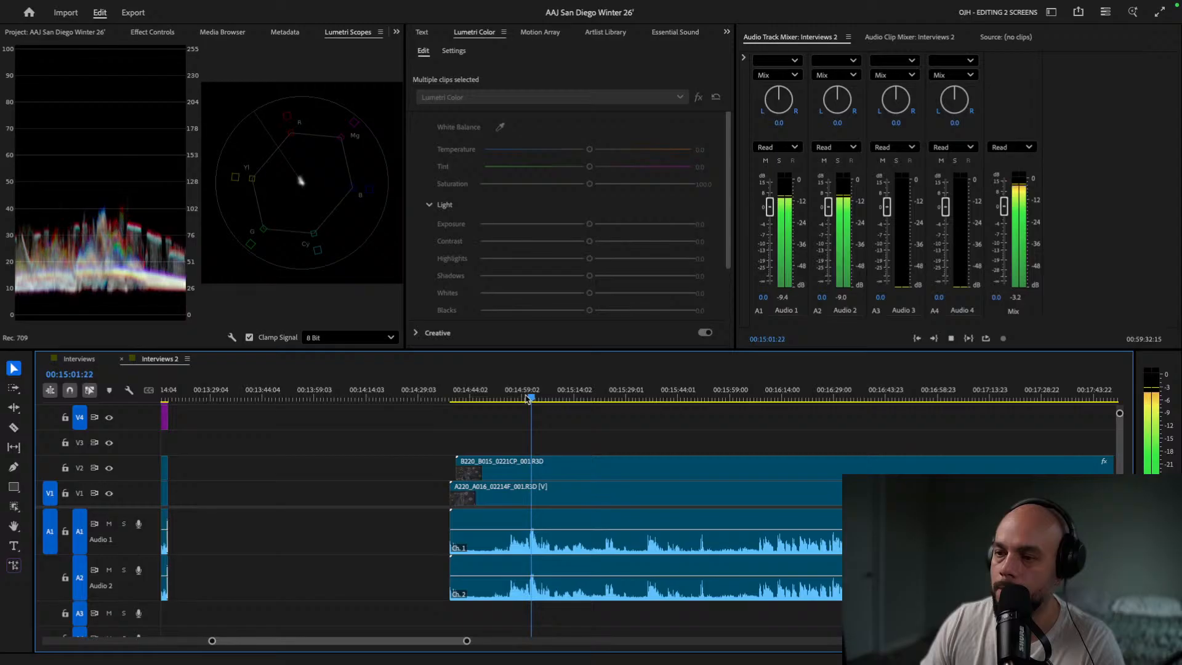
click(551, 399)
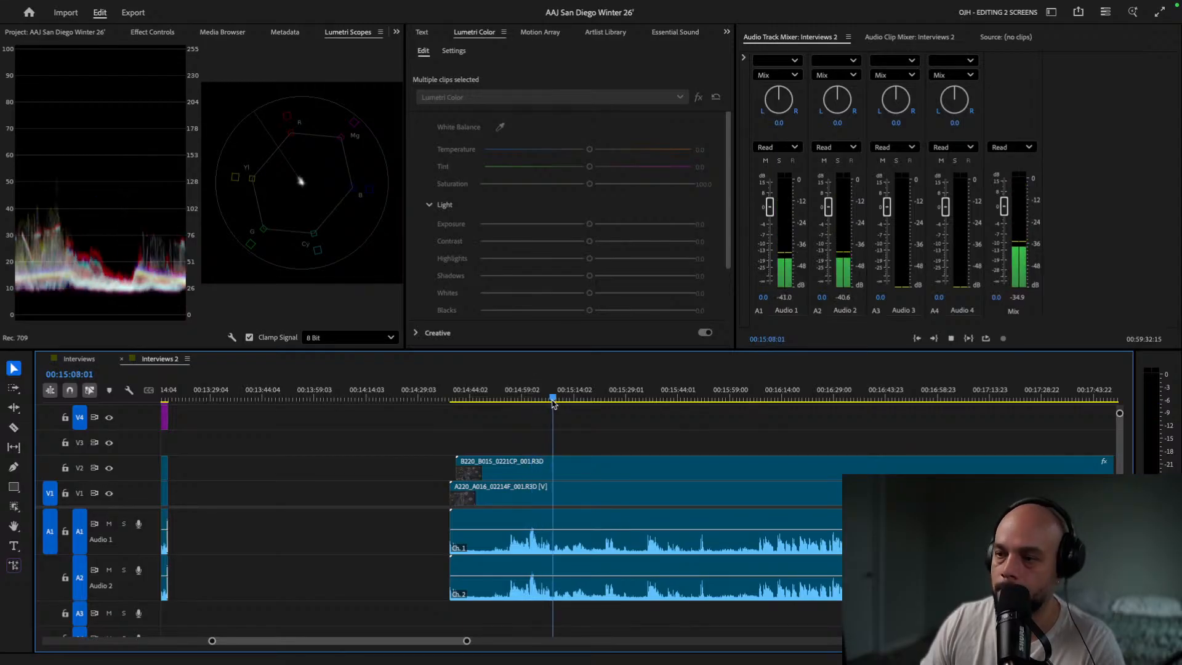
key(space)
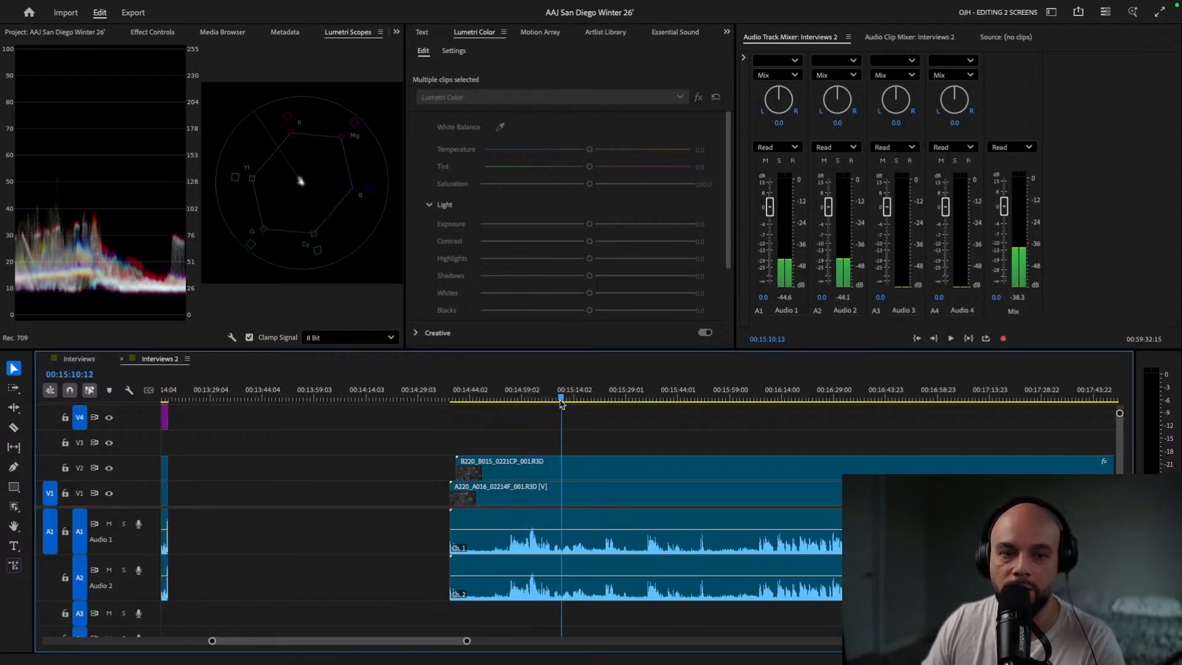
key(space)
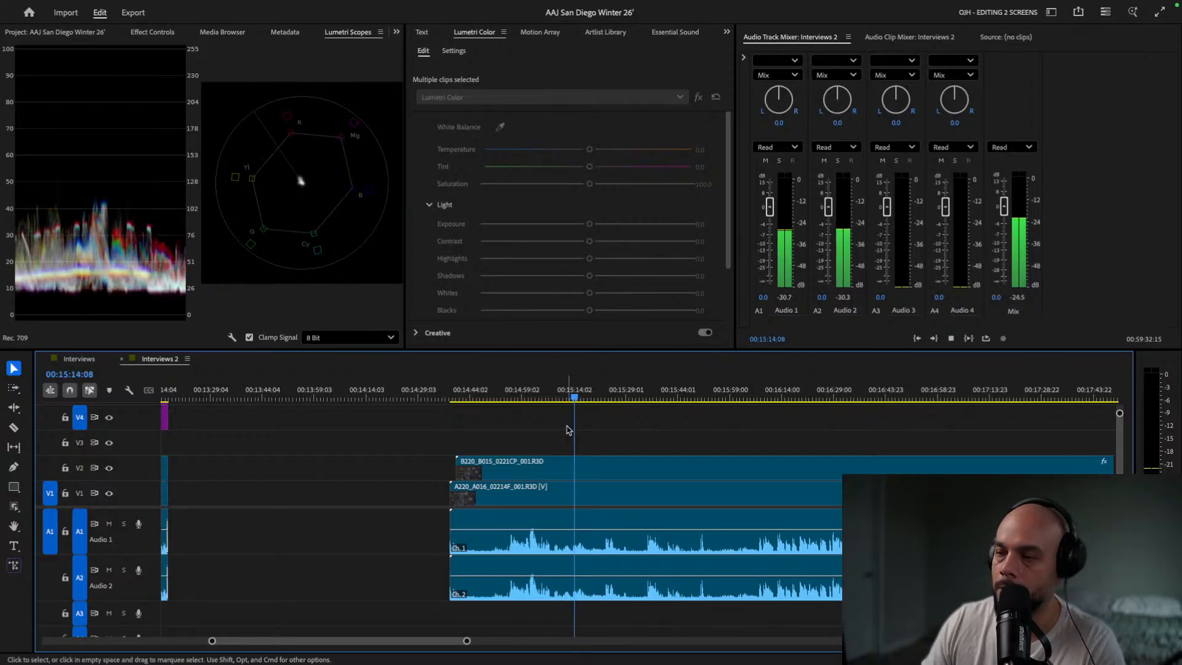
drag(595, 397, 760, 395)
key(space)
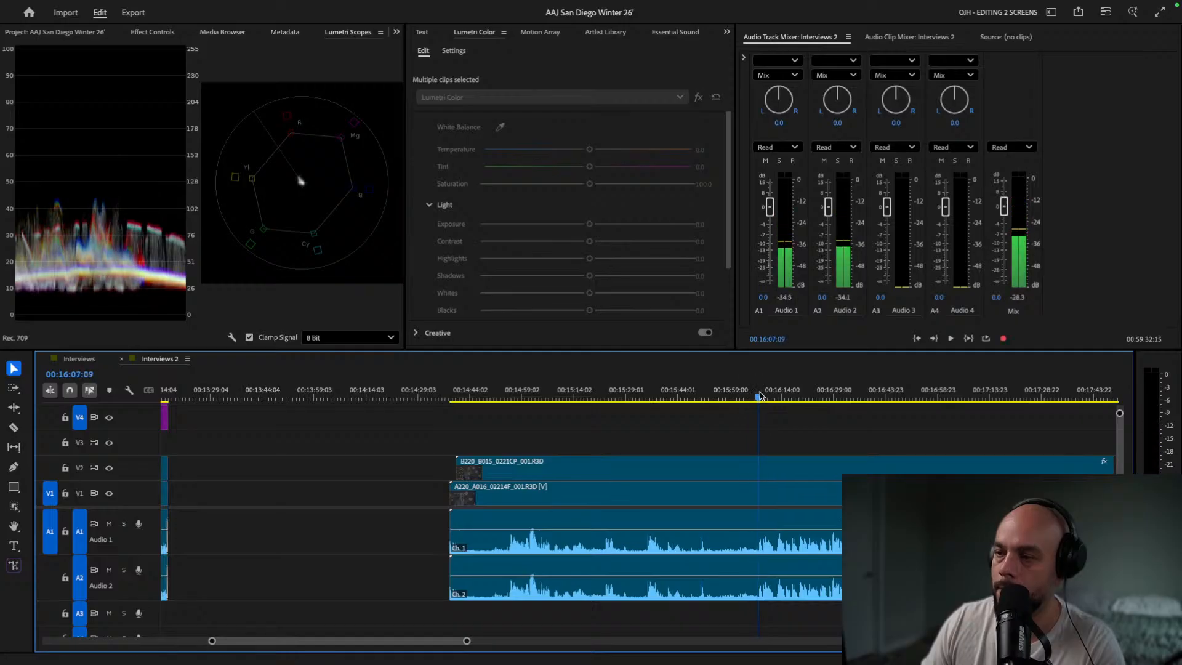
Listen near 00:19:19 and 00:20:06 to find the break, and split the B220_B015 interview clips at 00:20:03:05.
key(minus)
key(minus)
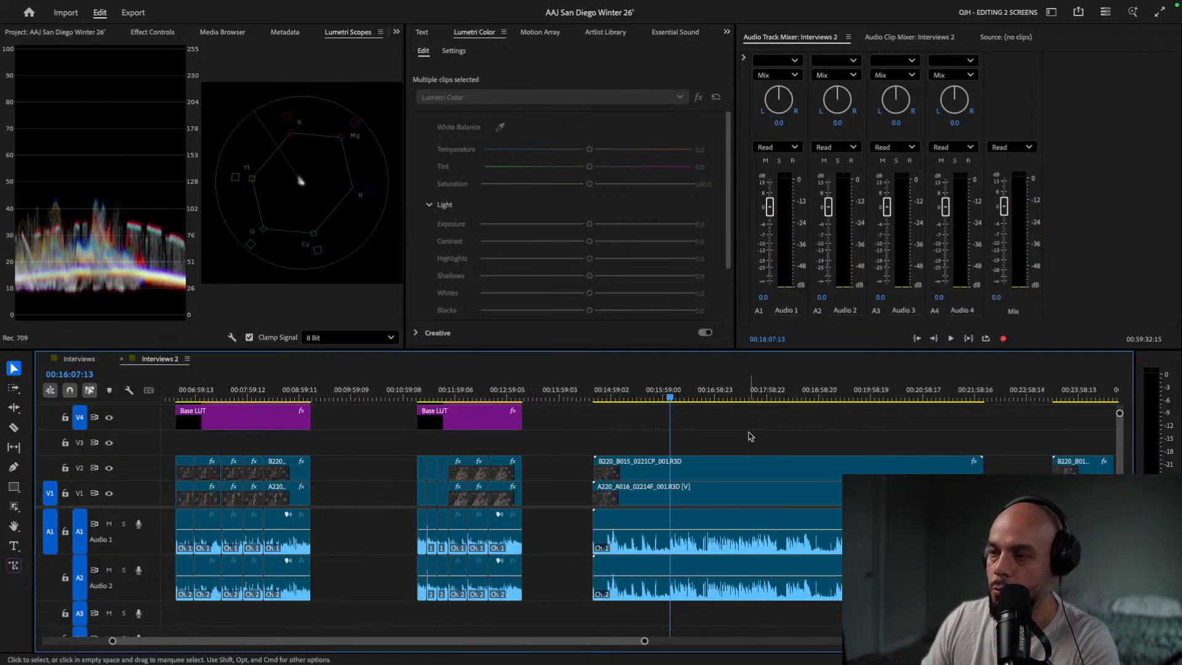
drag(787, 395, 836, 396)
key(space)
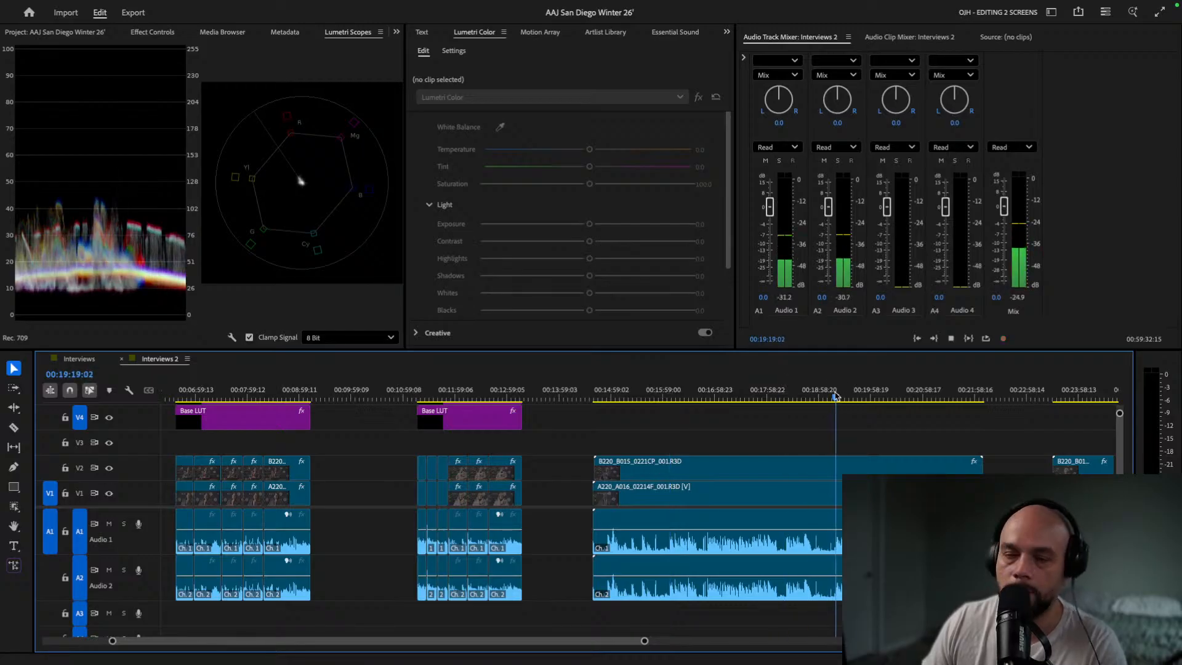
drag(836, 396, 879, 398)
key(space)
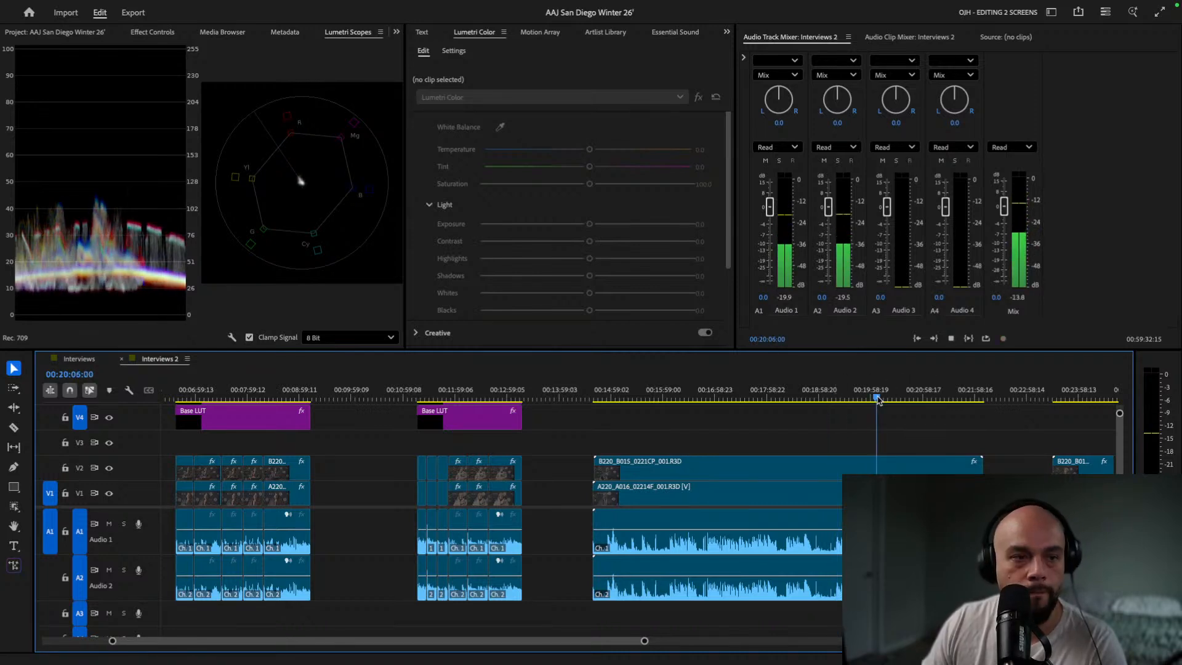
drag(878, 399, 874, 399)
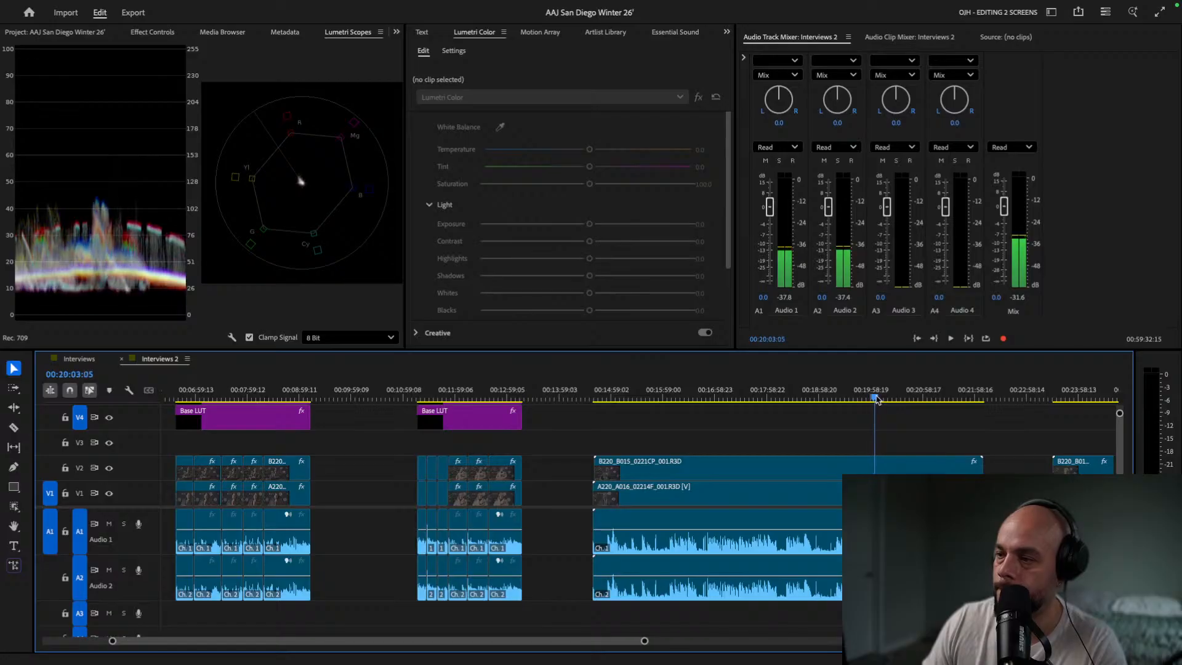
key(c)
click(876, 468)
key(v)
Give the B220_B015 and A220_A016 interview clips before the 00:20:03:05 split a crimson label colour.
click(647, 475)
right_click(711, 497)
scroll(788, 554, down, 5)
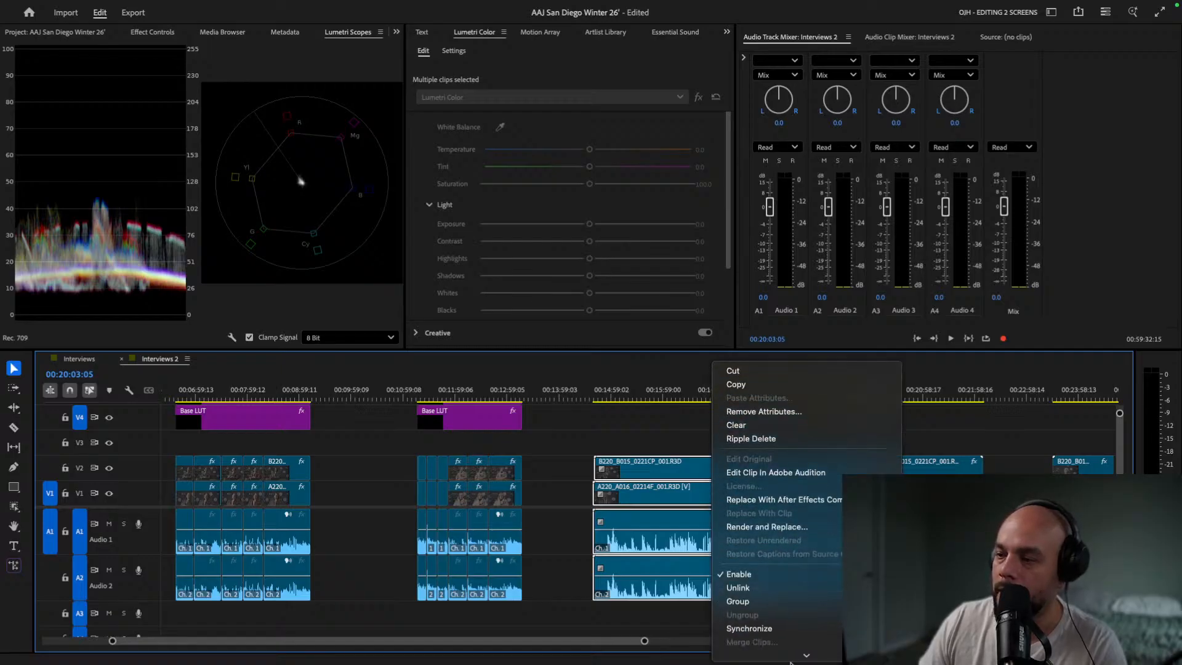
mouse_move(801, 500)
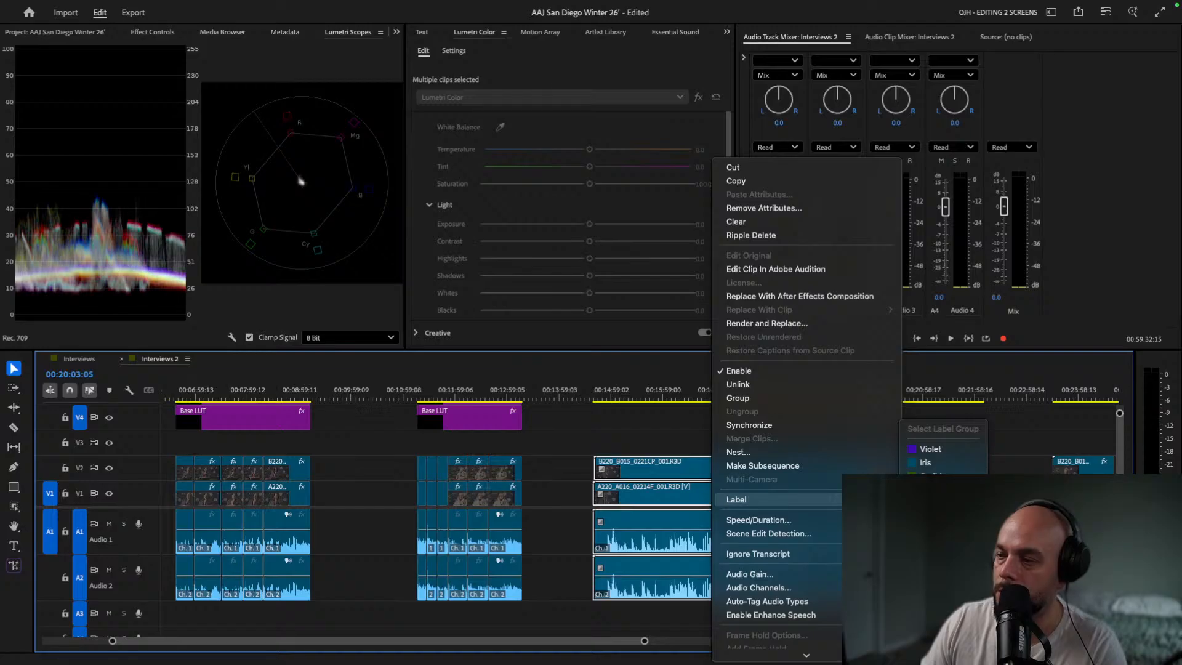
click(929, 598)
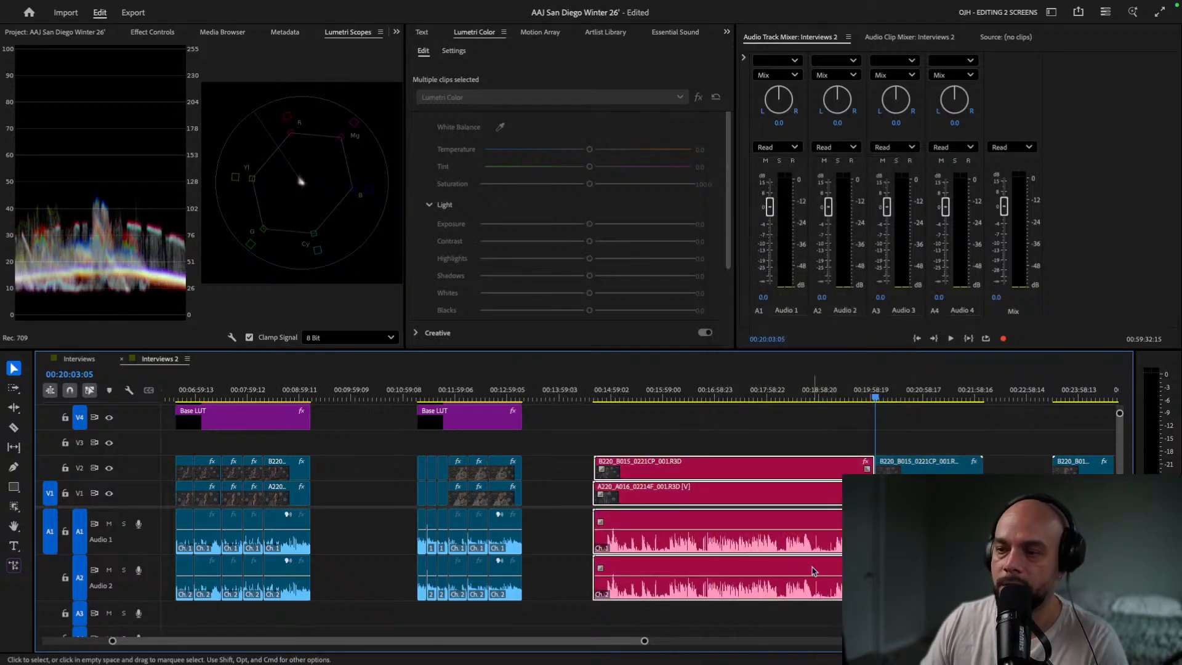
Move the section after the 00:20:03:05 split and all following clips about 50 seconds later to leave a gap.
scroll(699, 526, right, 5)
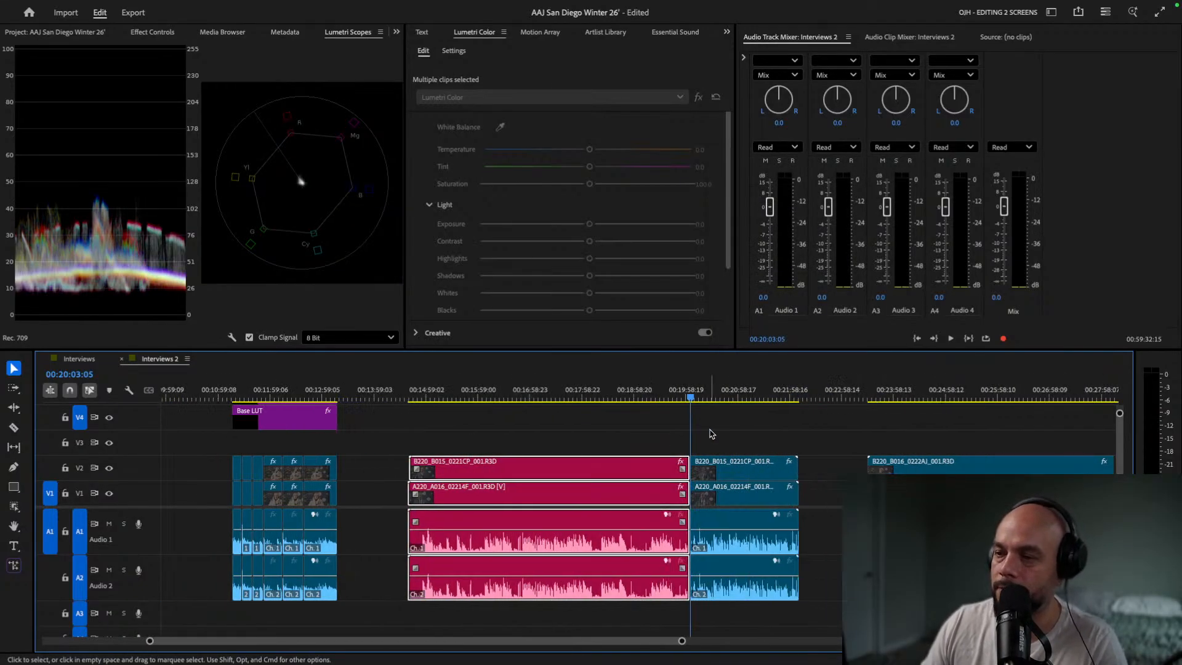
drag(709, 432, 742, 571)
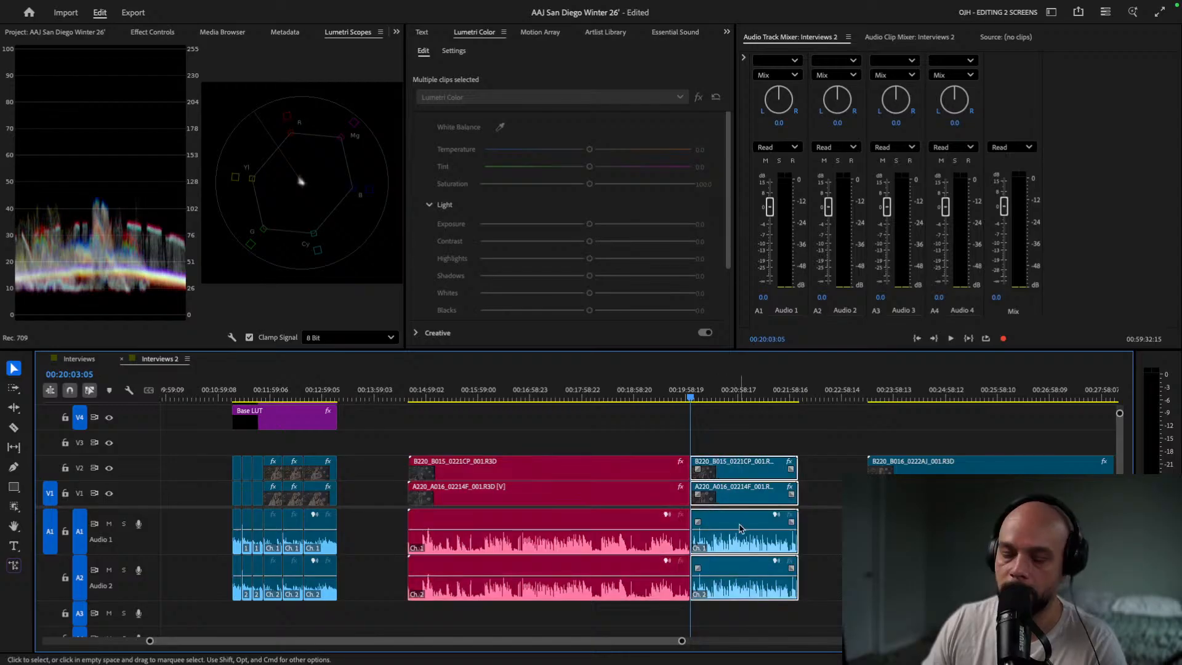
key(a)
key(v)
drag(733, 496, 776, 496)
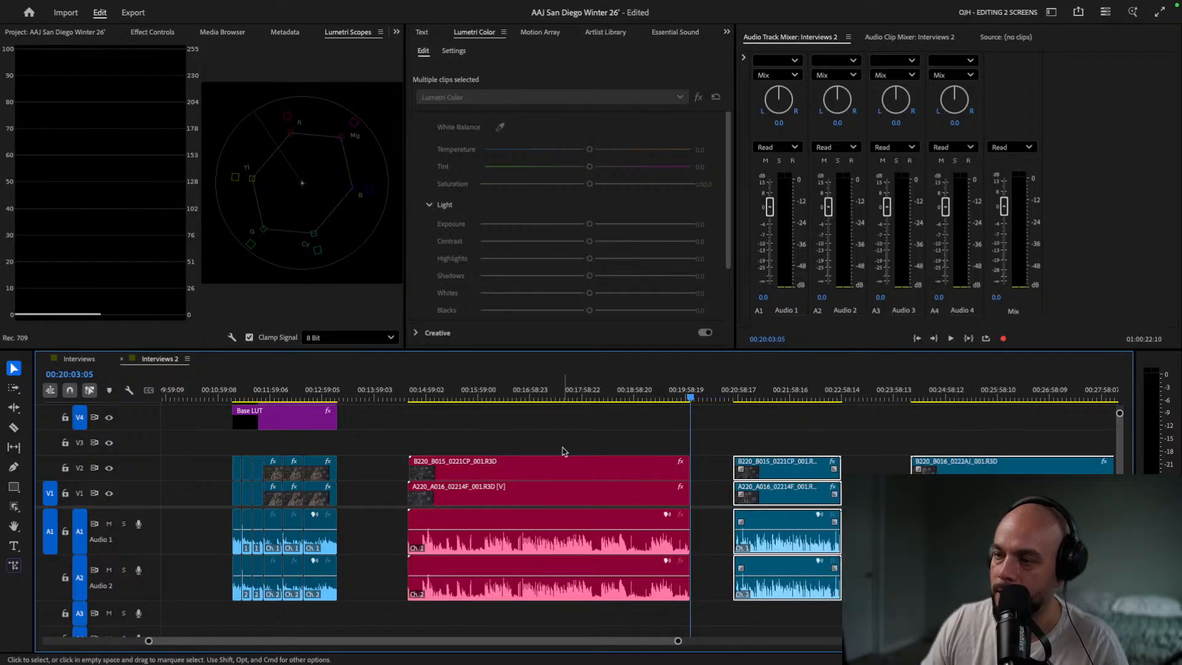
Trim the start of the A220_A016 clip and its audio to line up with the start of B220_B015.
click(422, 389)
key(=)
key(=)
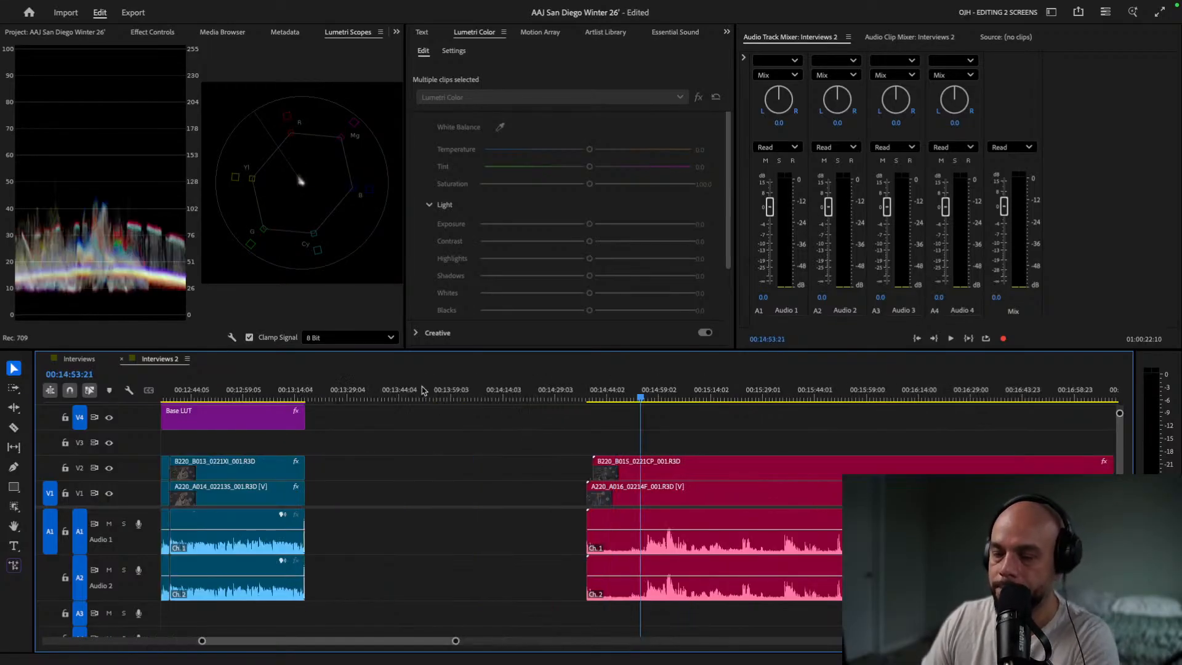
scroll(453, 495, down, 3)
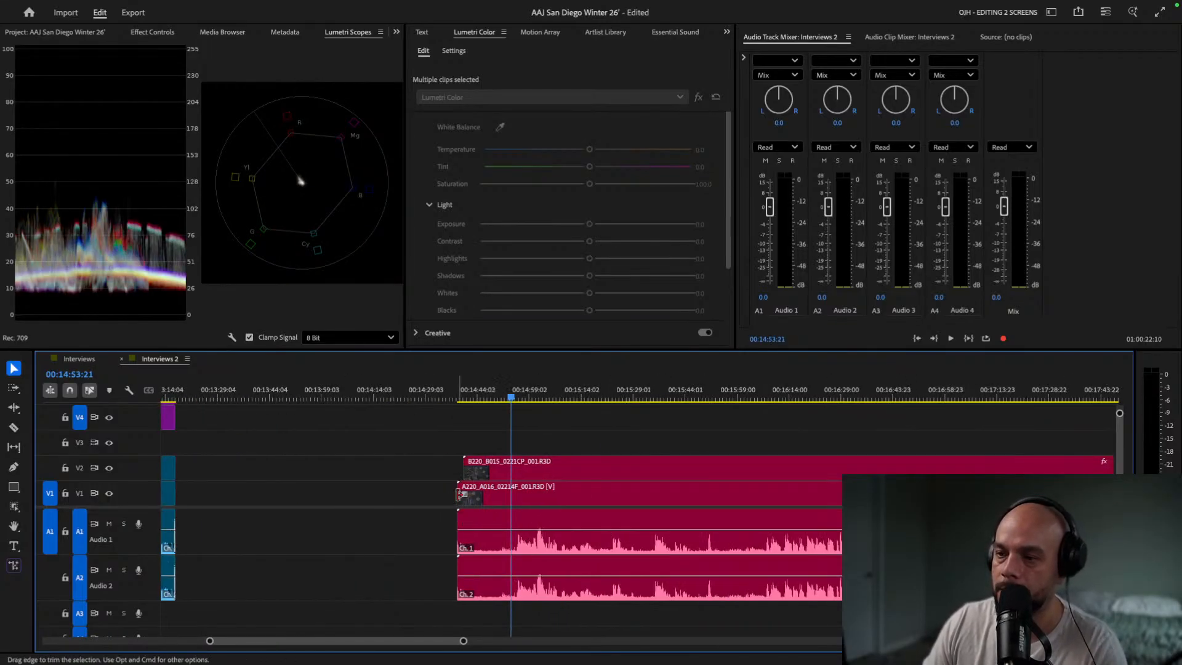
drag(459, 494, 464, 495)
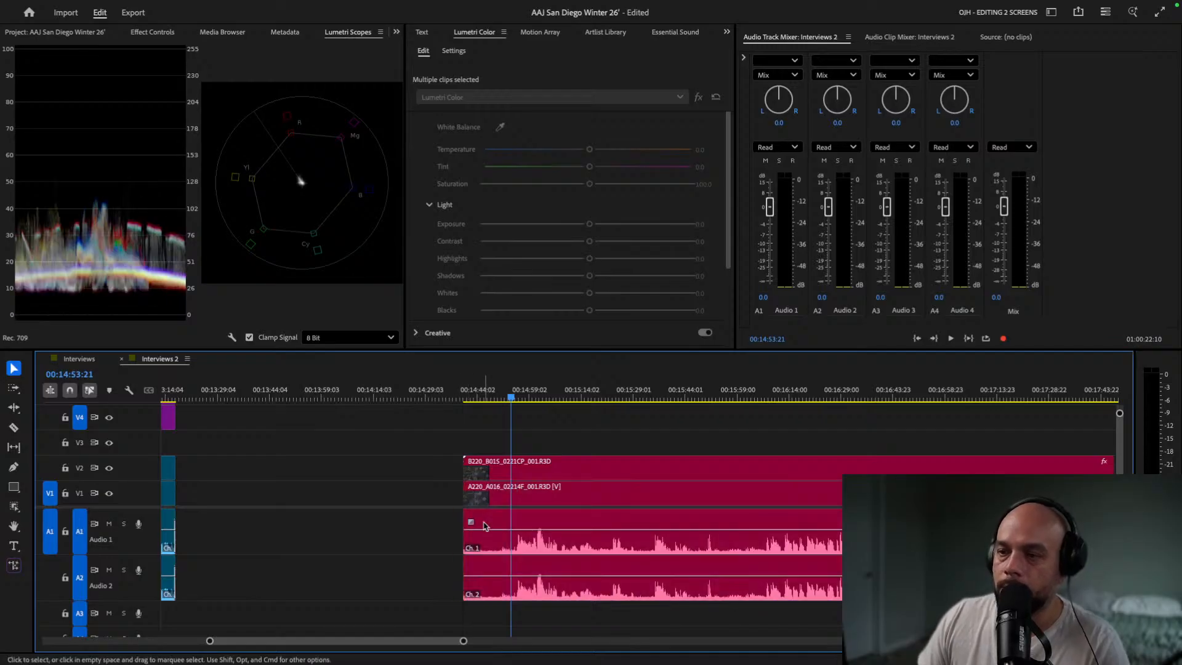
Listen to the crimson section near 00:16:06 and show the effect settings of its A220_A016 clip.
click(764, 394)
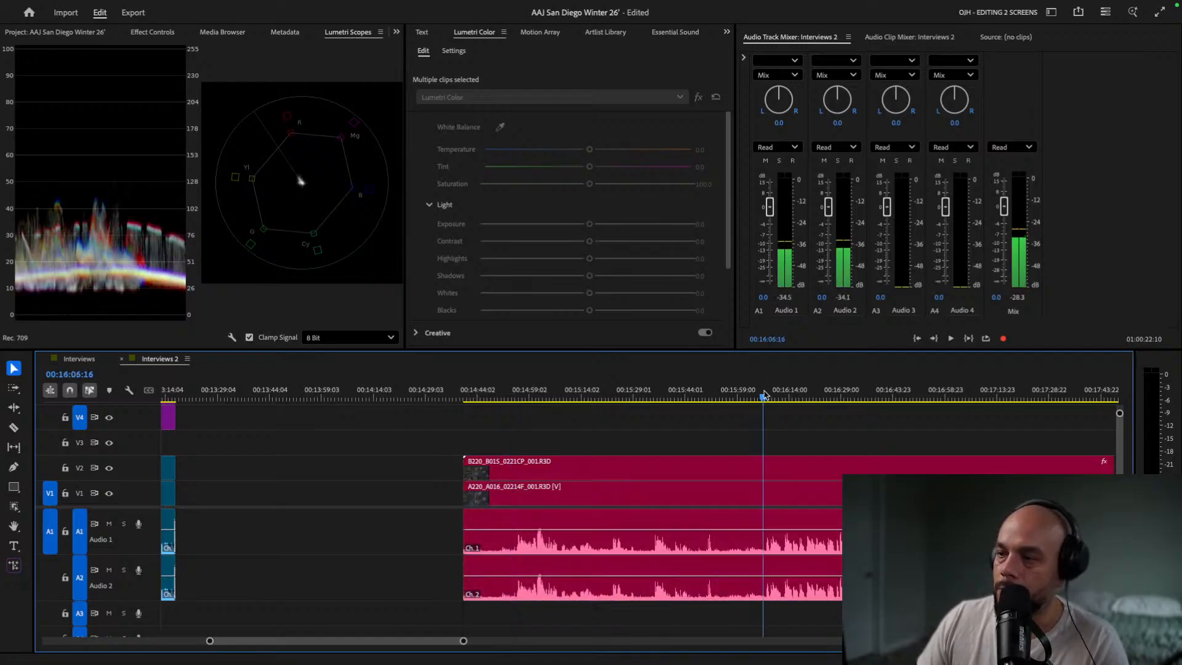
scroll(556, 499, down, 3)
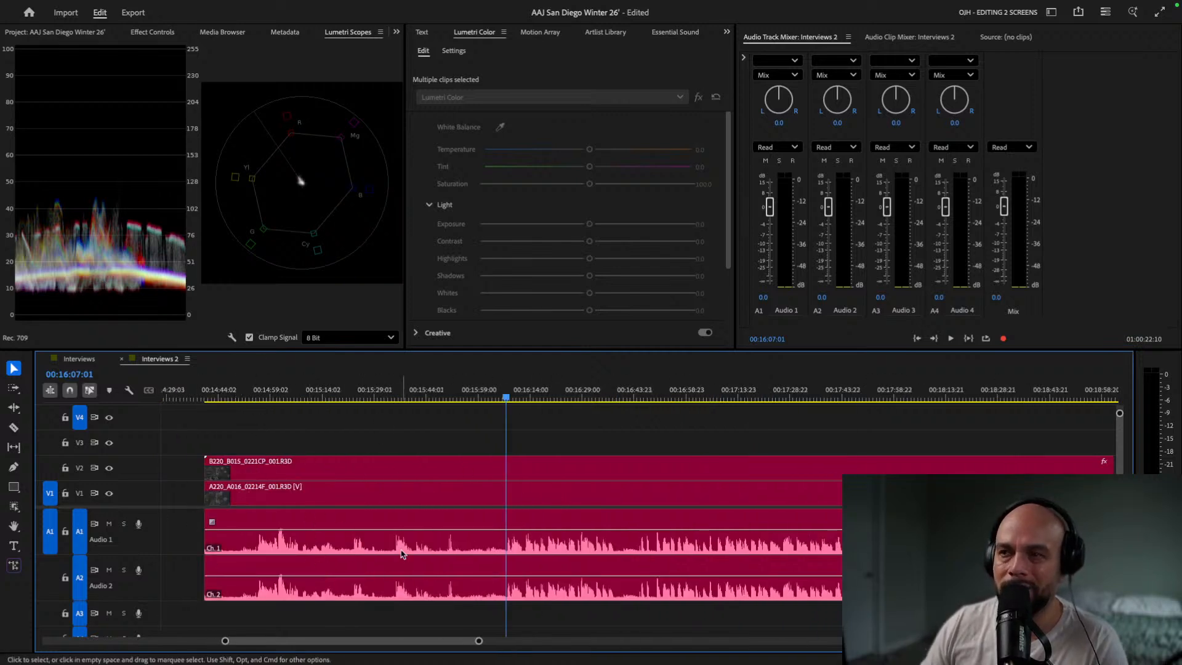
click(69, 34)
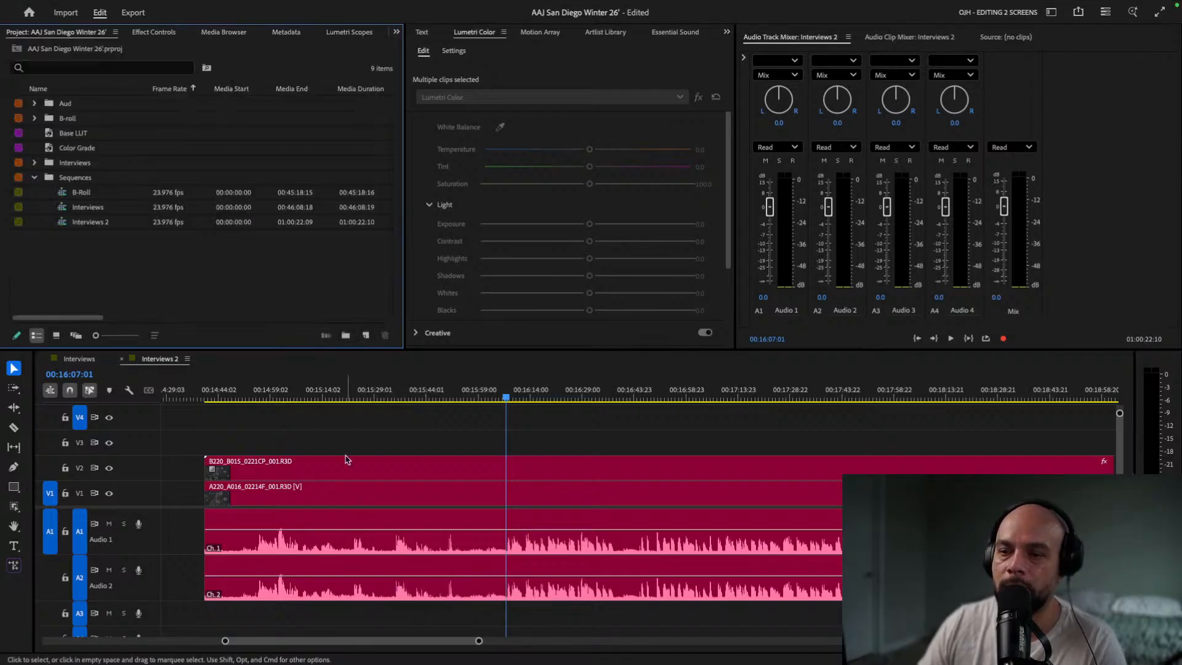
click(161, 34)
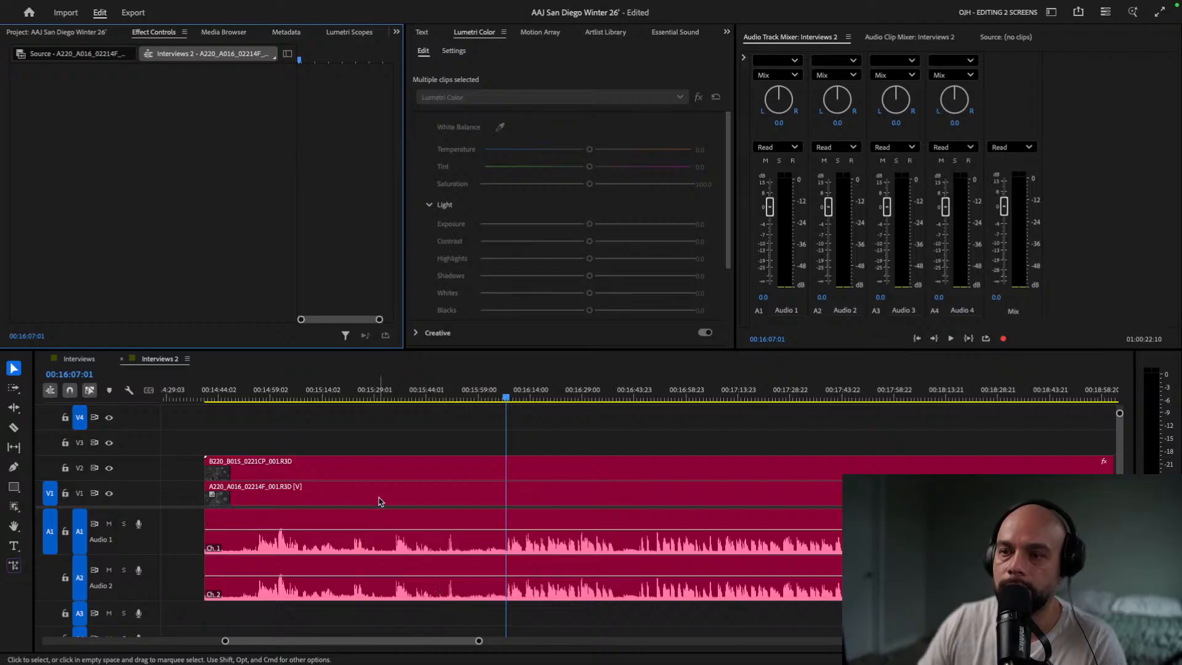
click(403, 495)
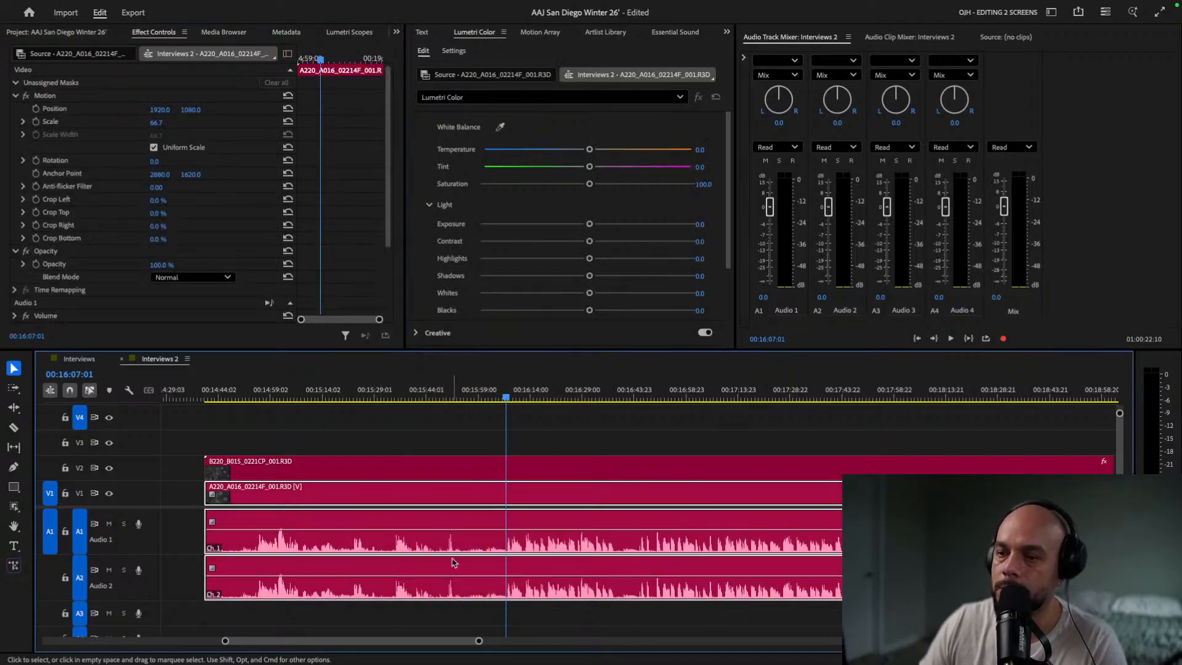
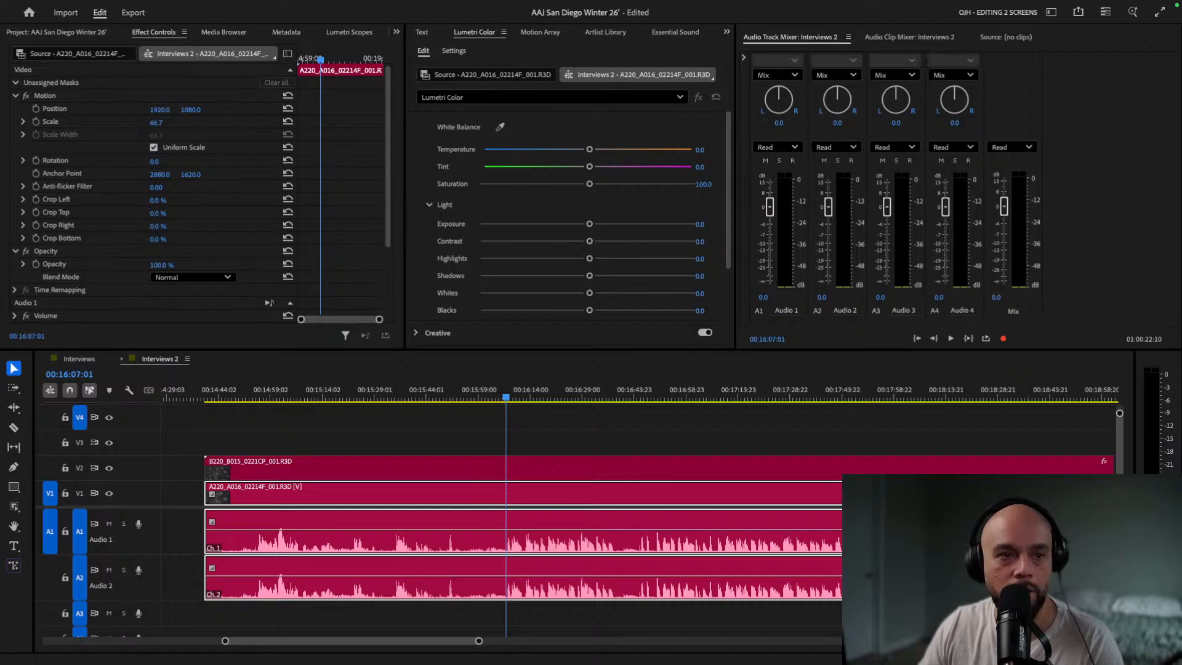
Scrub the audio closely around 00:16:08 to find the pause before the speech, stopping at 00:16:08:12.
drag(506, 397, 508, 397)
key(=)
key(=)
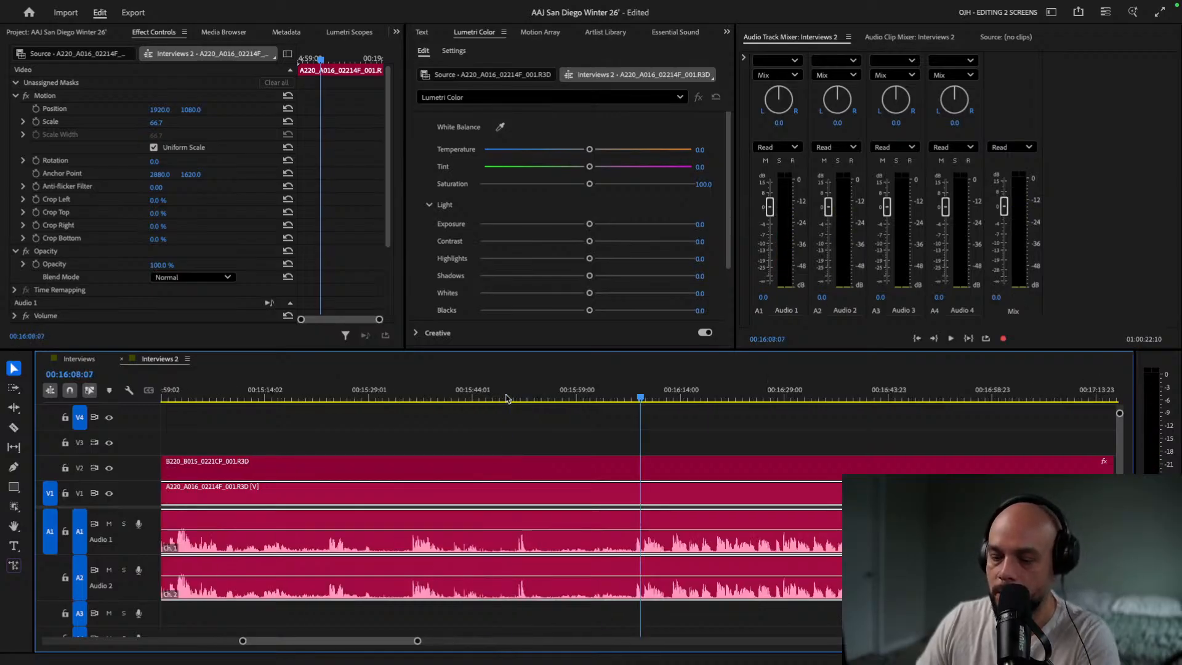
drag(619, 398, 647, 399)
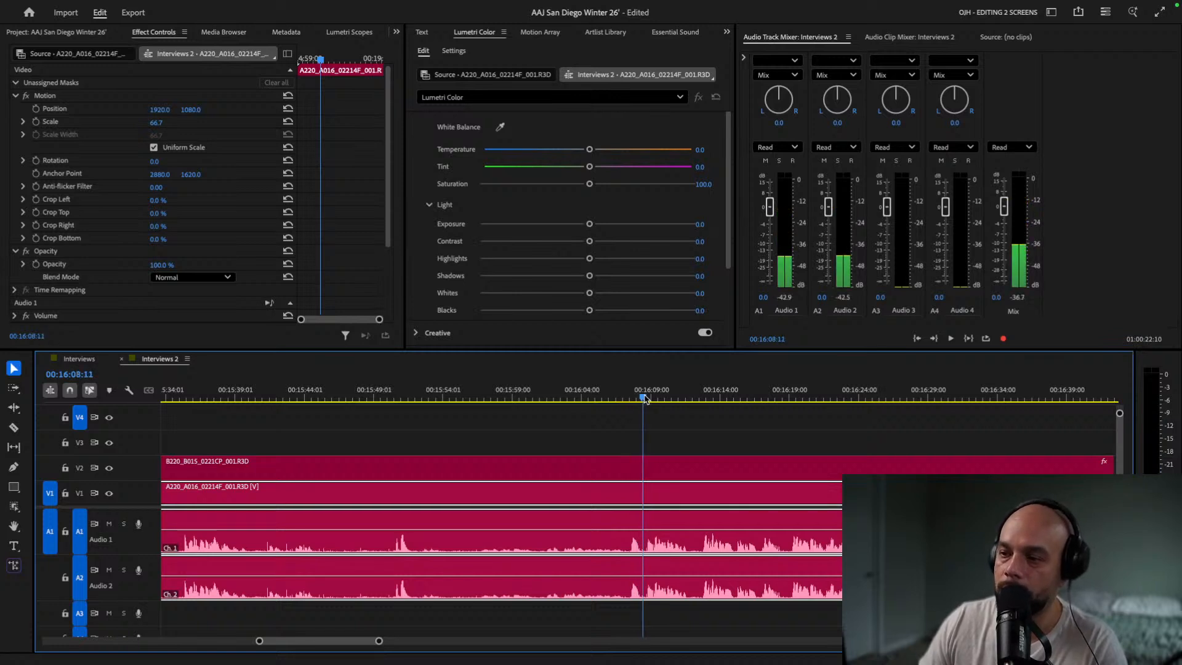
scroll(553, 645, up, 6)
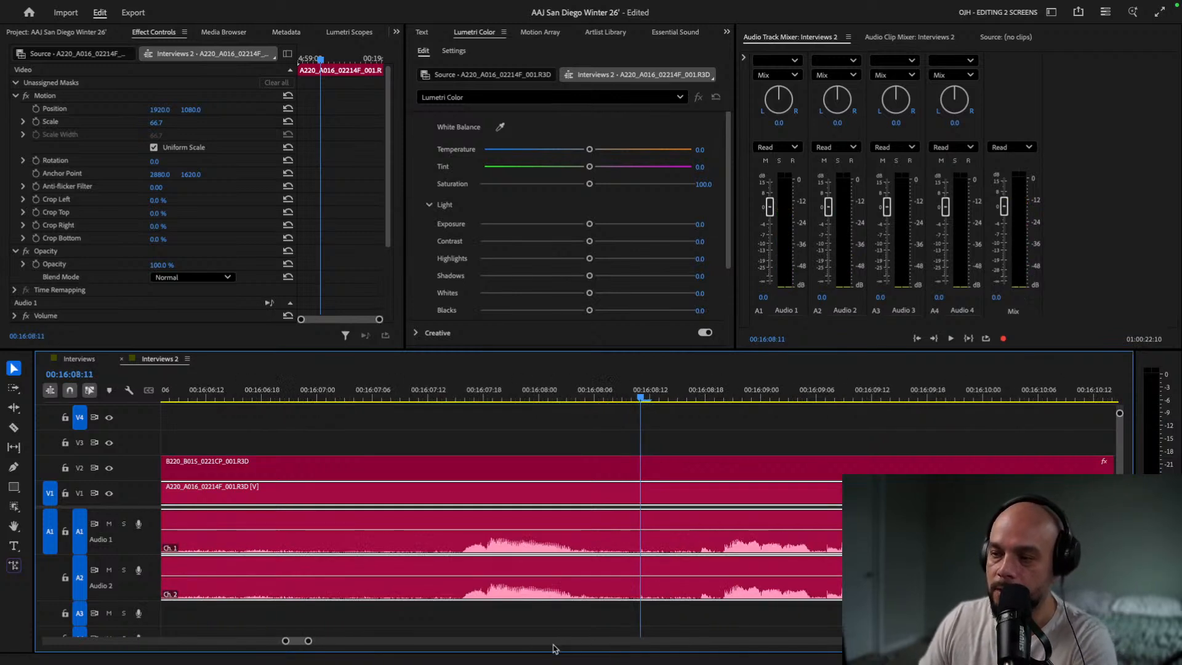
mouse_move(662, 395)
mouse_down()
mouse_move(706, 400)
mouse_move(655, 400)
mouse_up()
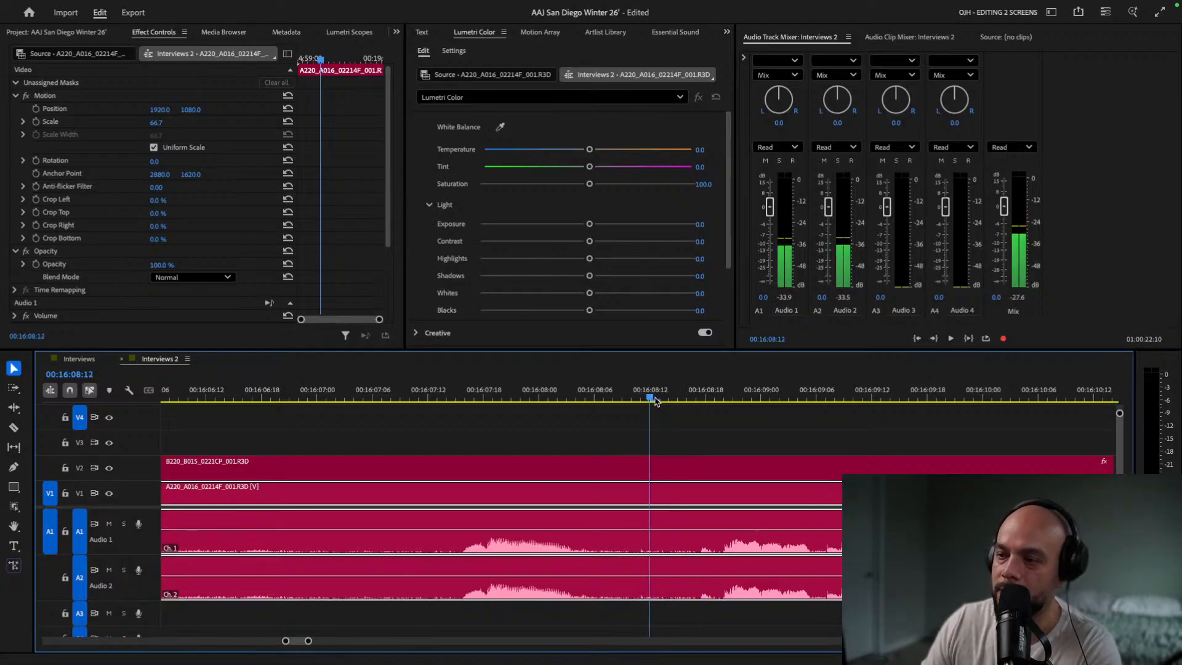
key(minus)
key(minus)
key(minus)
key(minus)
key(minus)
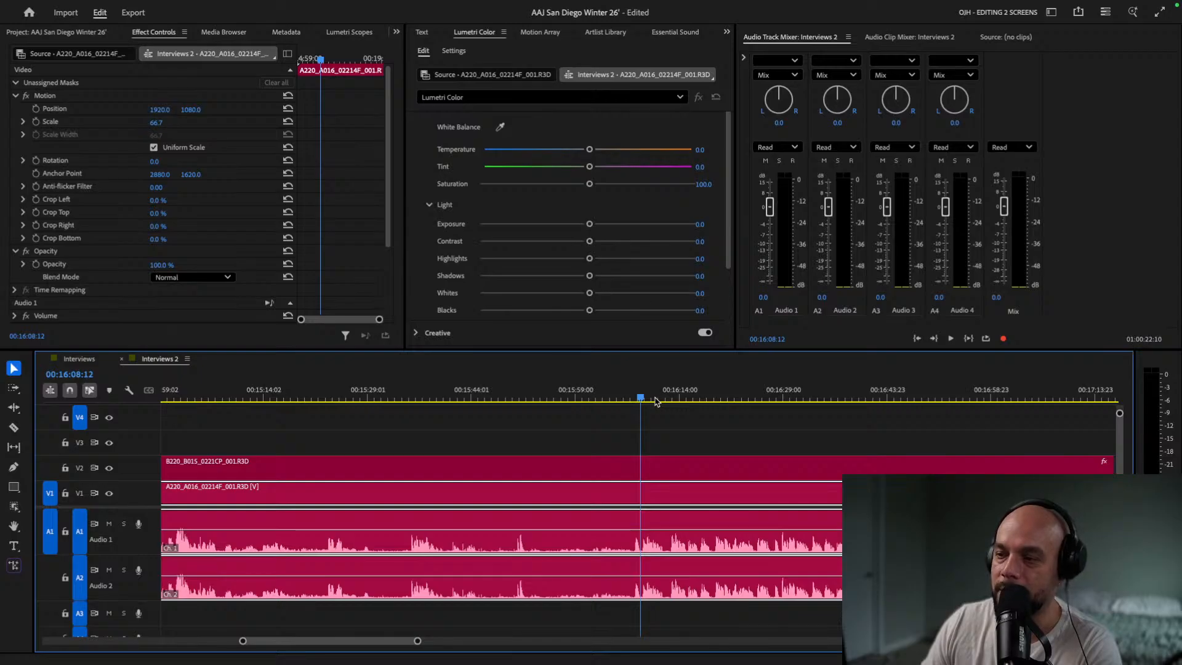
key(equal)
key(equal)
key(equal)
key(equal)
key(minus)
key(minus)
key(minus)
key(minus)
key(minus)
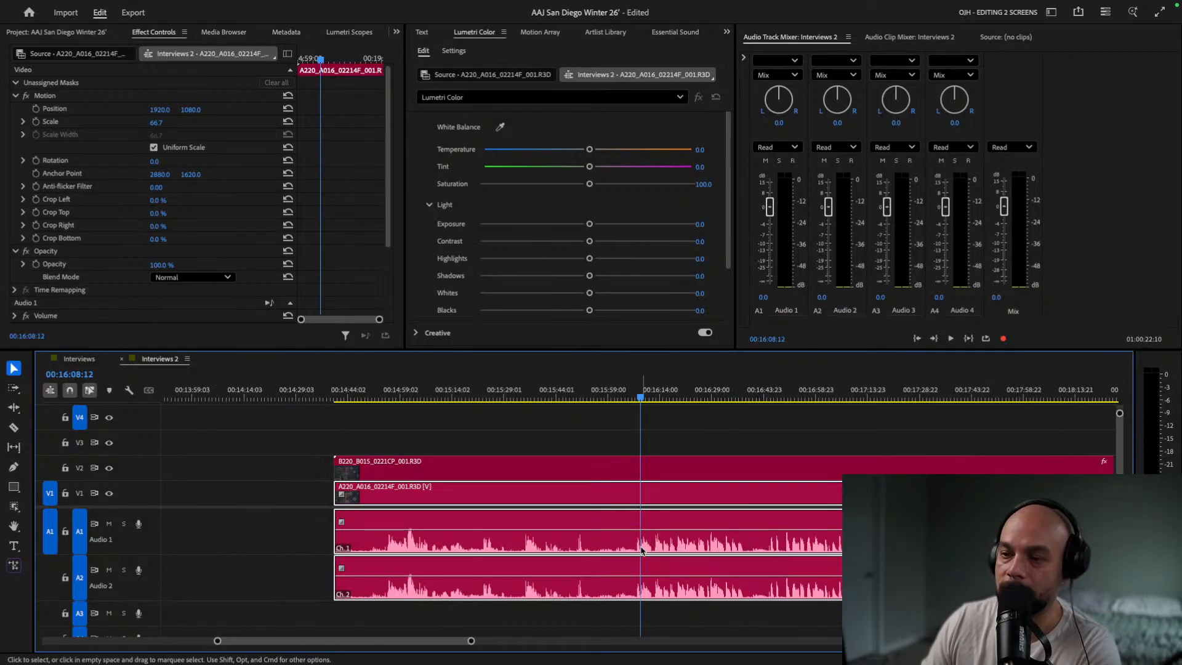
key(equal)
key(equal)
key(equal)
key(equal)
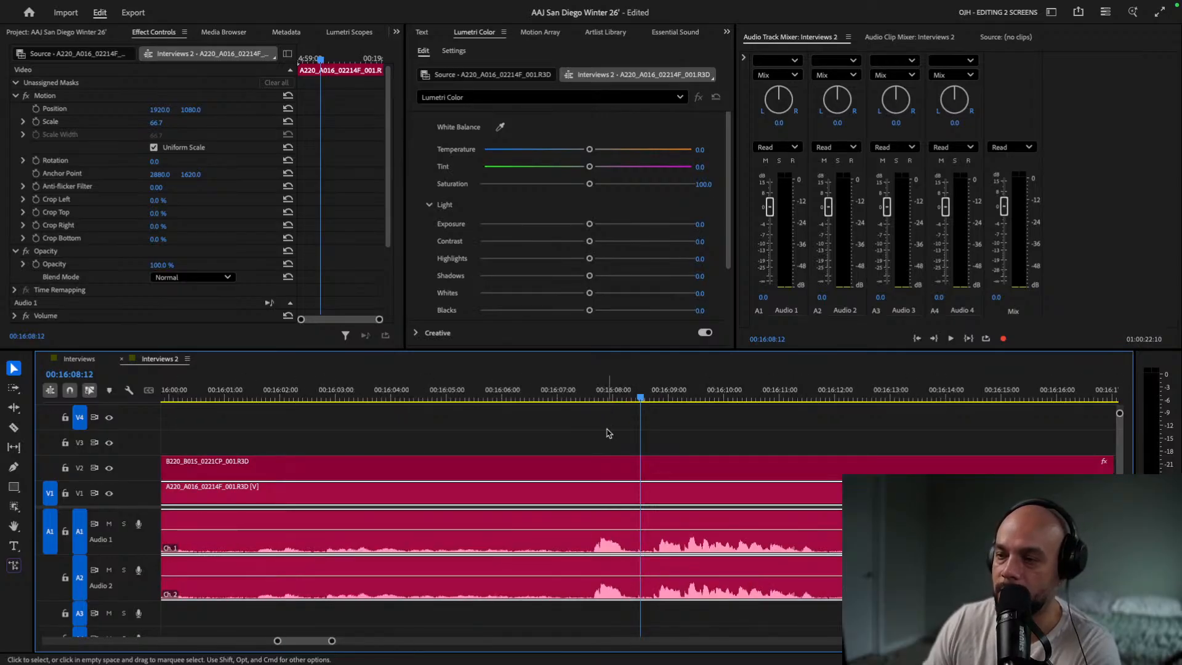
Ripple-trim the start of all crimson interview clips up to 00:16:08:12, removing the unused opening.
key(minus)
key(minus)
key(minus)
key(minus)
drag(350, 433, 441, 634)
key(b)
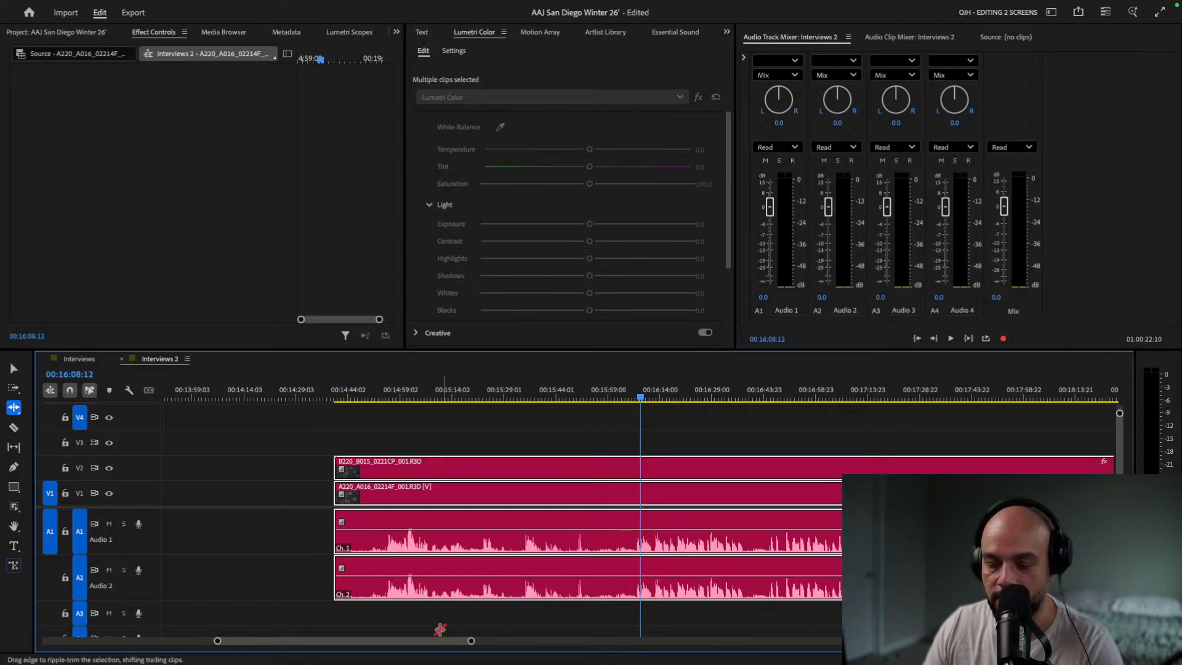
drag(341, 473, 247, 394)
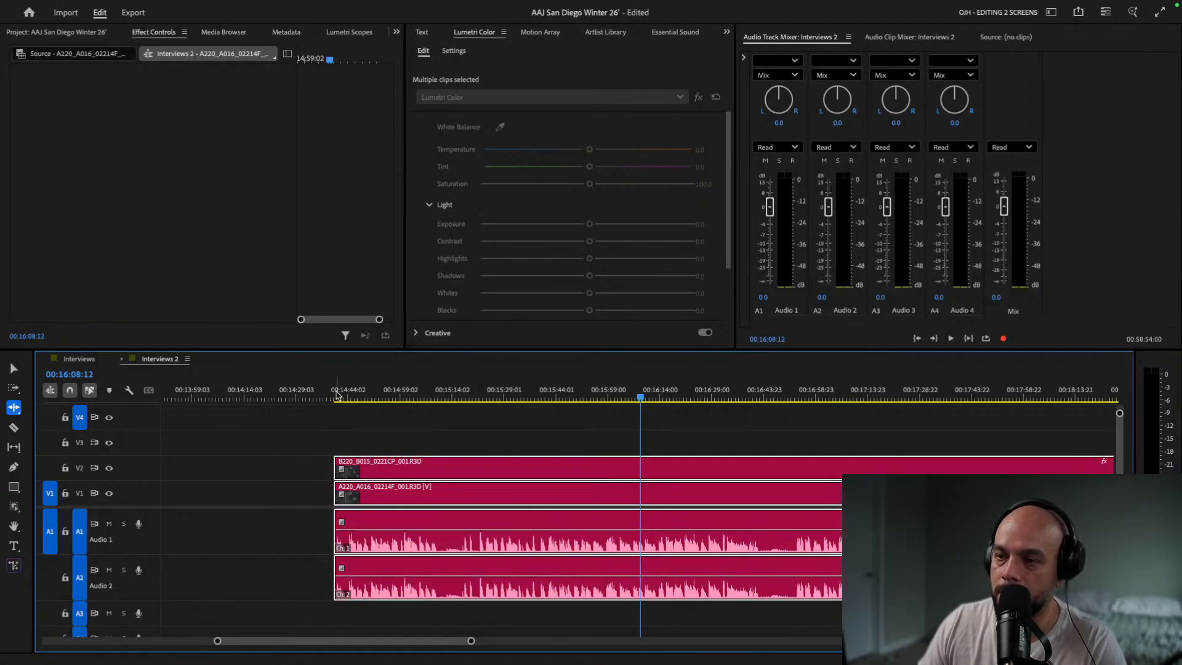
Play the trimmed opening to find the end of the first answer and split all its clips at 00:15:10:00.
drag(337, 394, 436, 394)
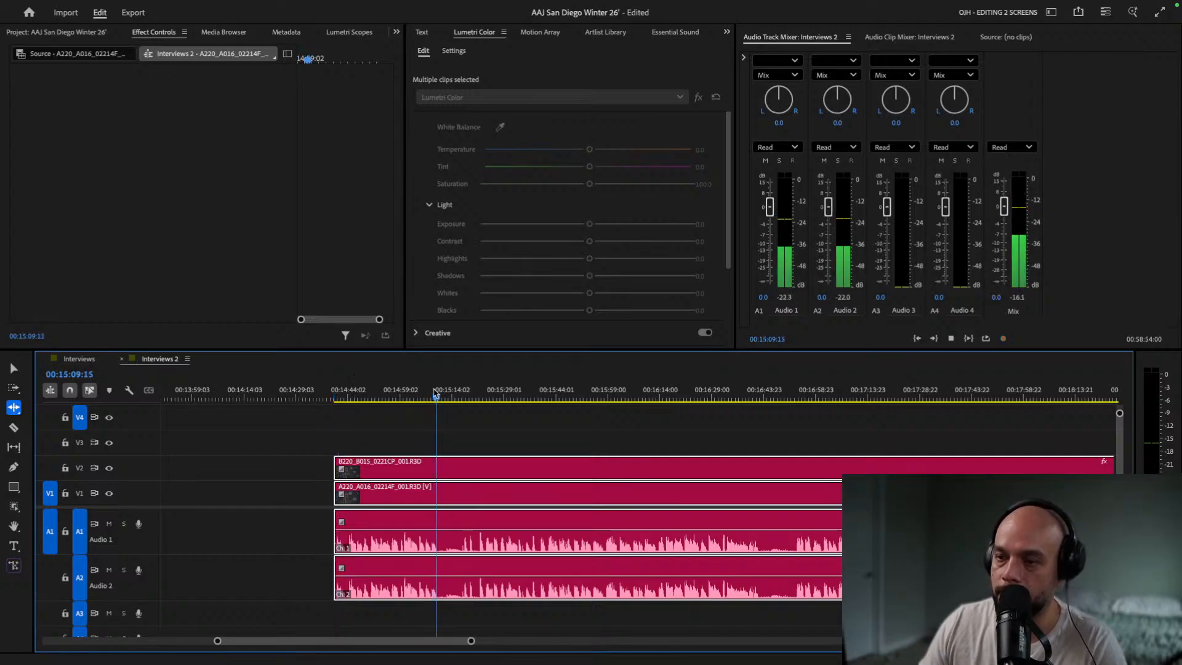
key(equal)
key(equal)
key(equal)
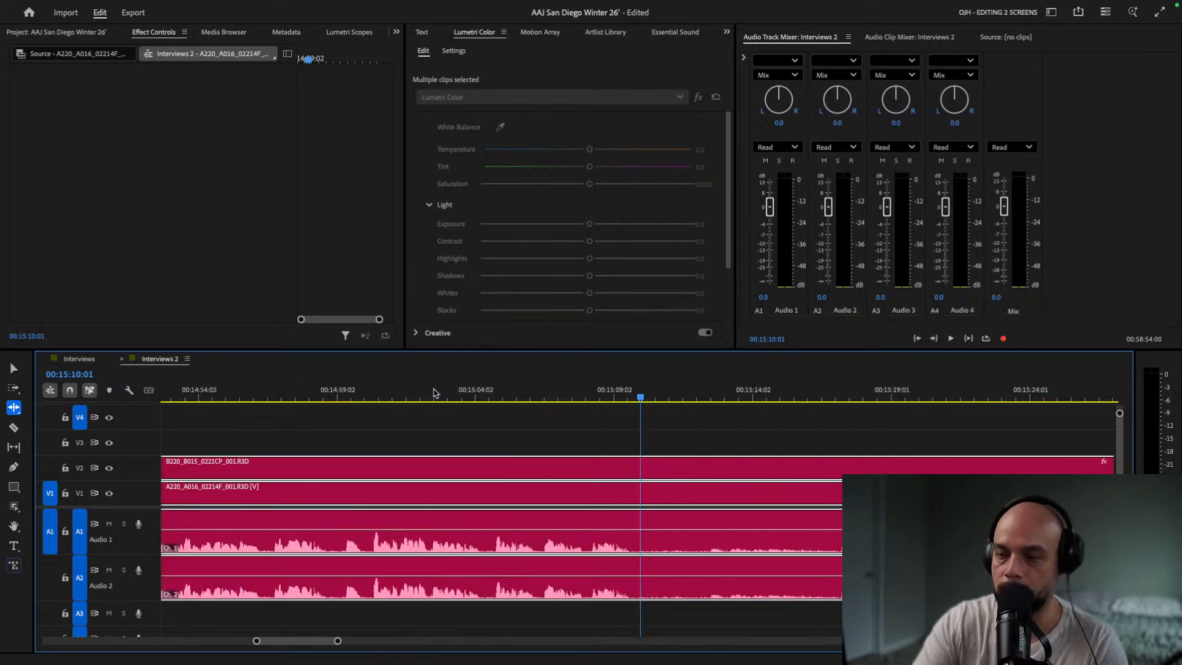
key(Left)
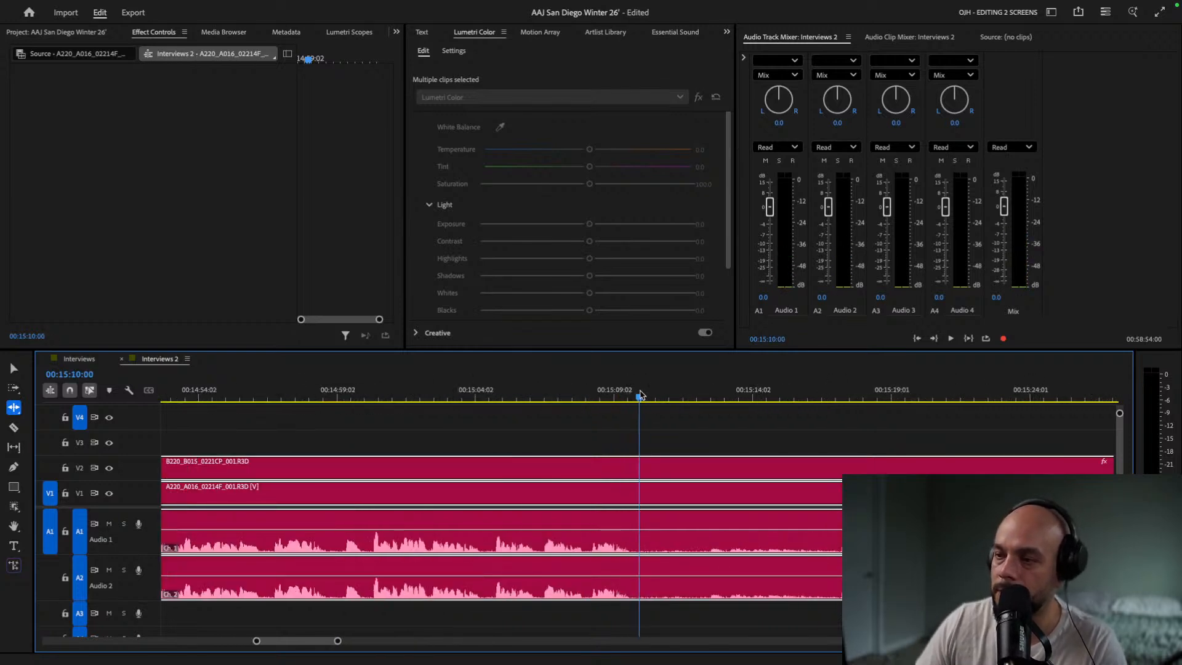
key(c)
click(657, 473)
click(645, 548)
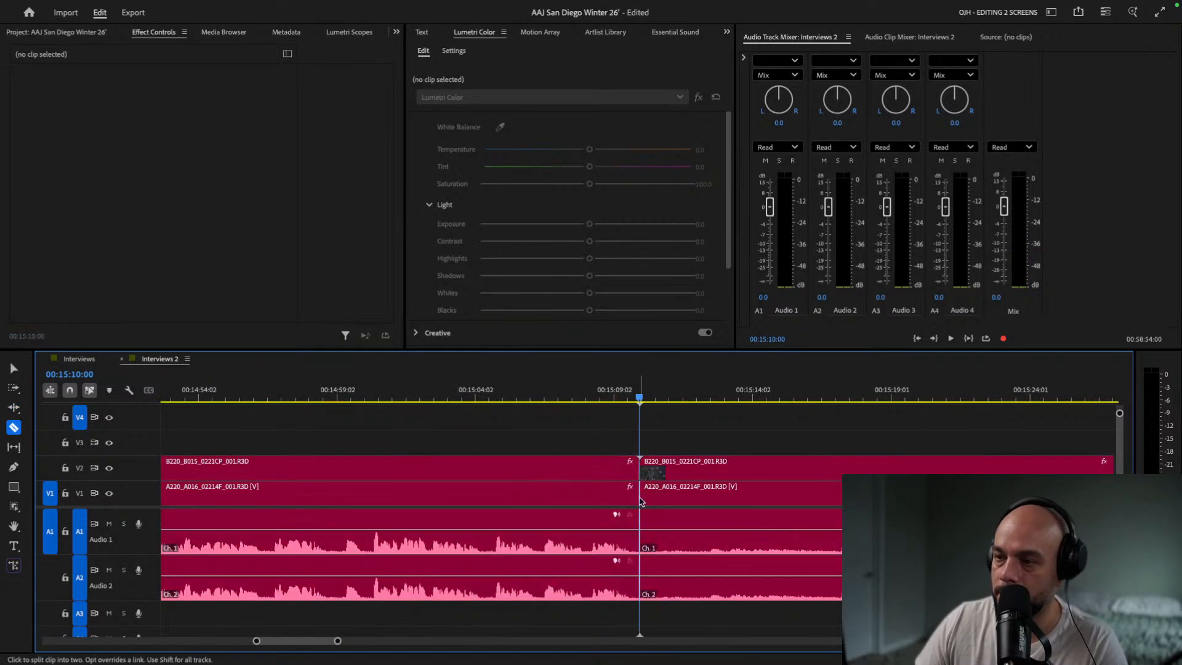
key(v)
Listen between 00:15:18 and 00:15:22 to find where the next usable speech starts, stopping at 00:15:19:05.
scroll(691, 471, right, 1)
scroll(692, 471, right, 5)
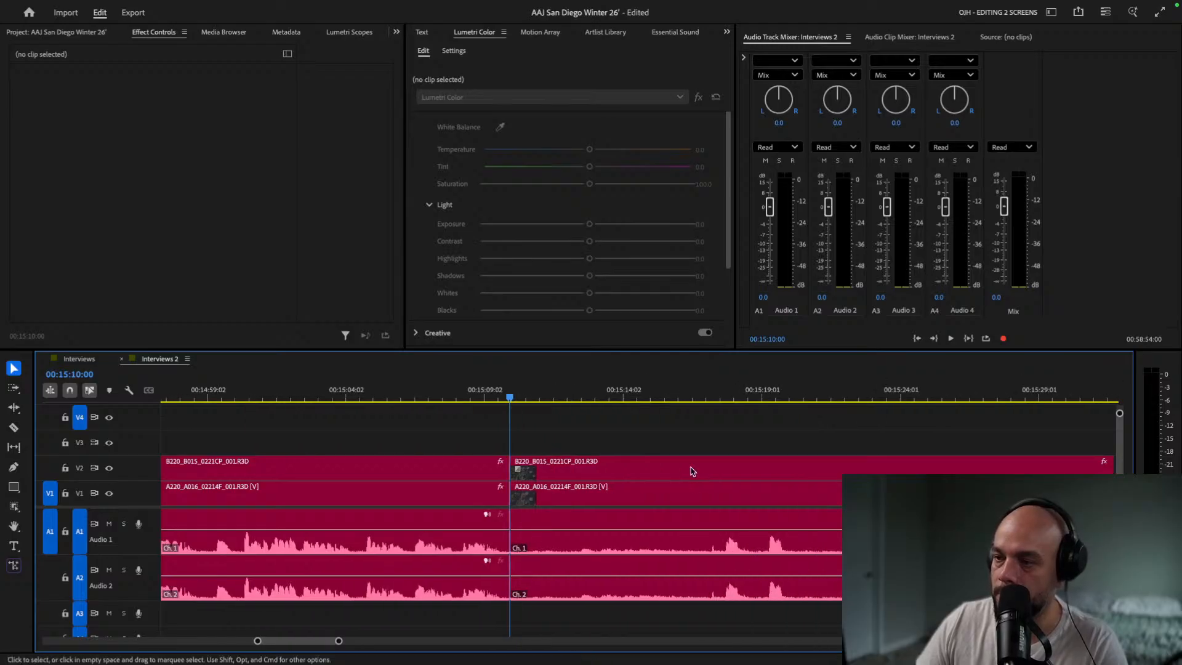
click(631, 394)
key(space)
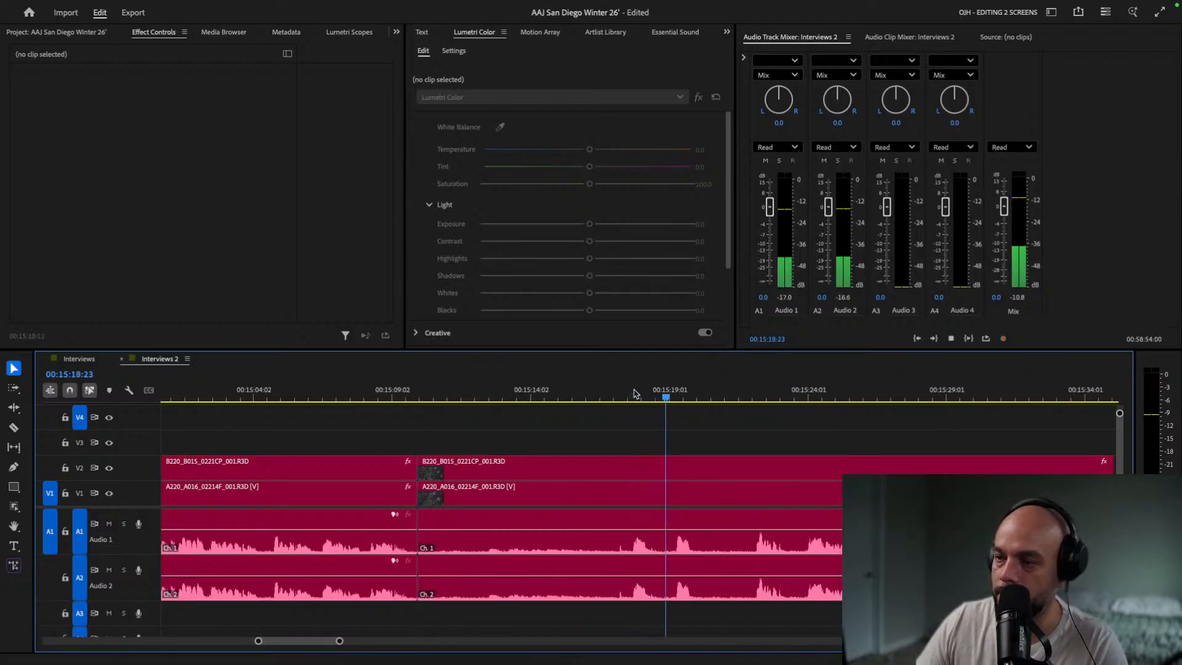
key(space)
key(space)
click(754, 386)
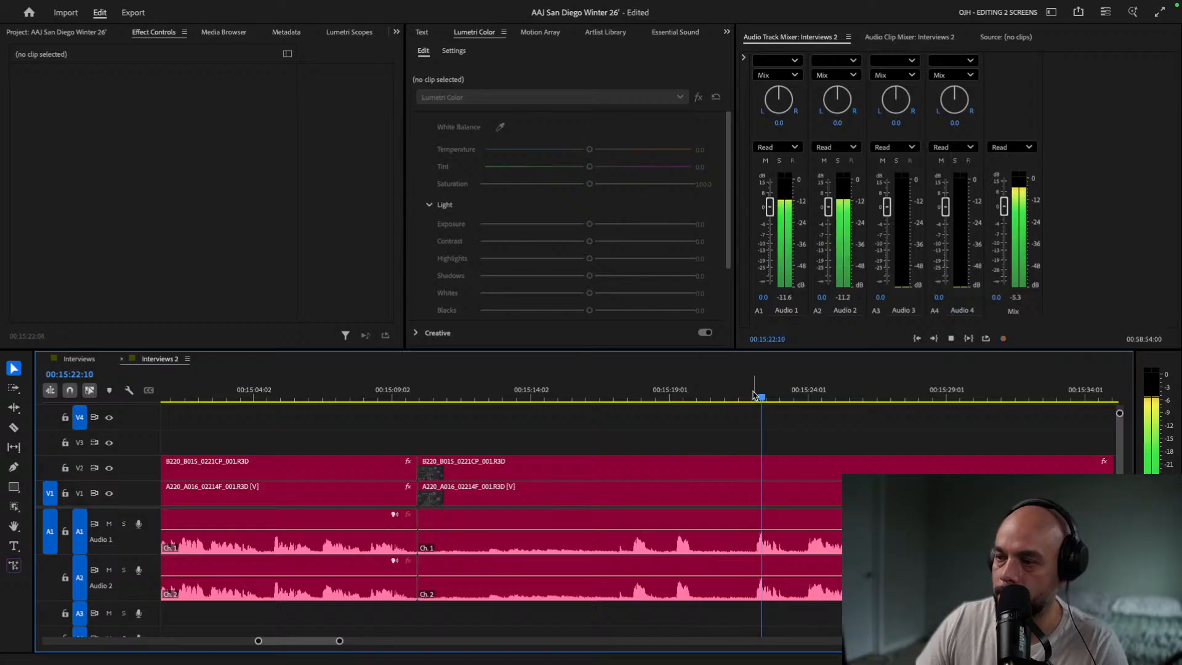
click(672, 392)
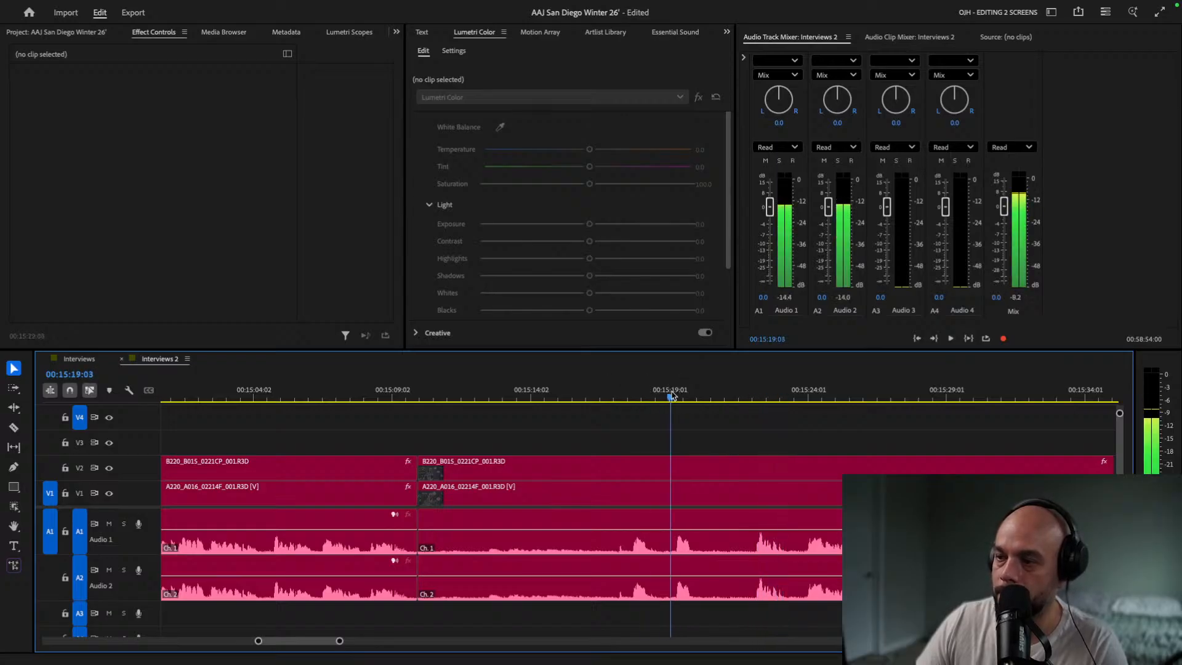
key(space)
Ripple-trim the start of the section after the 00:15:10:00 cut up to 00:15:19:05 and place the playhead just past the cut.
click(478, 463)
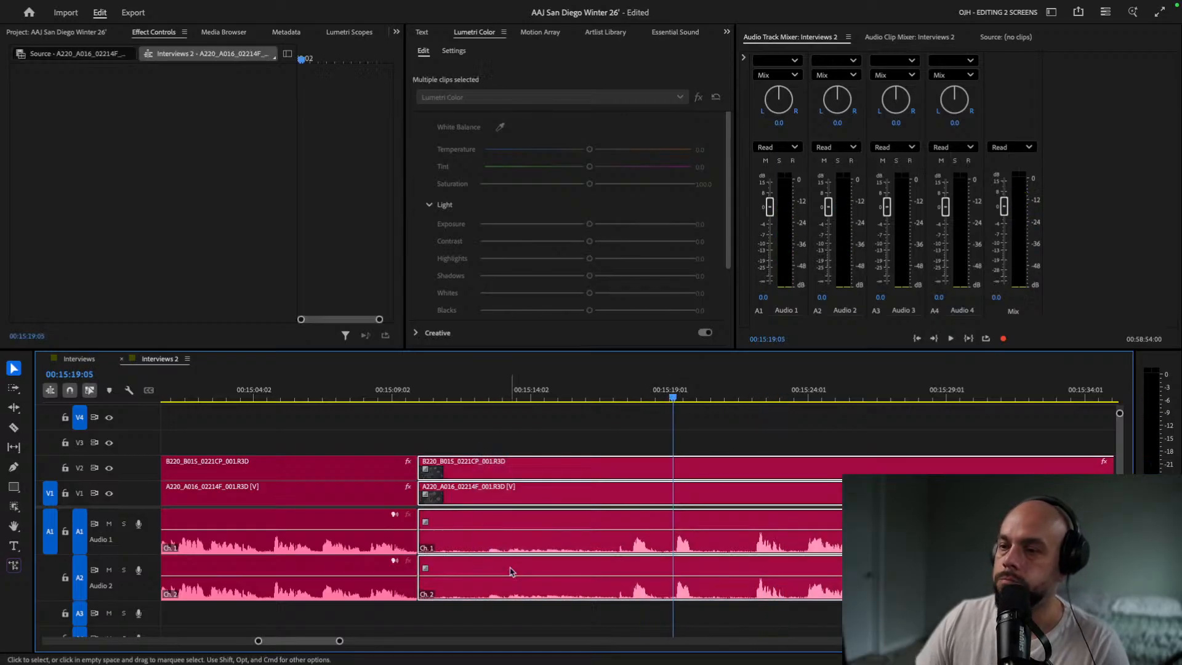
key(b)
drag(425, 474, 674, 486)
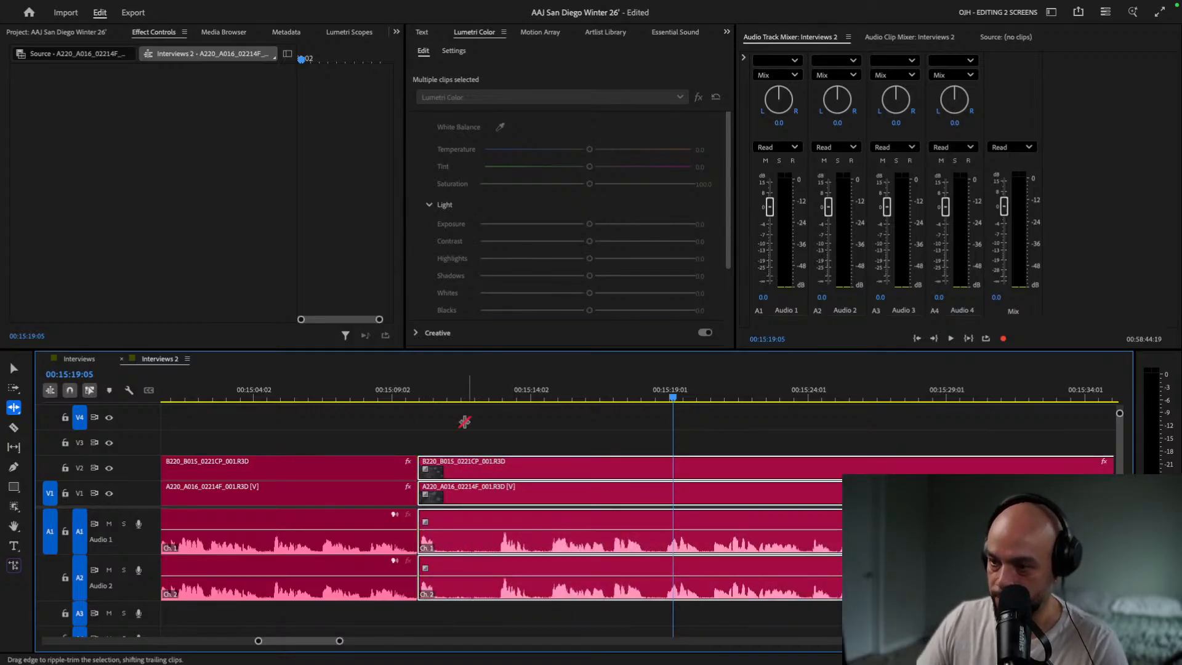
click(474, 442)
click(443, 399)
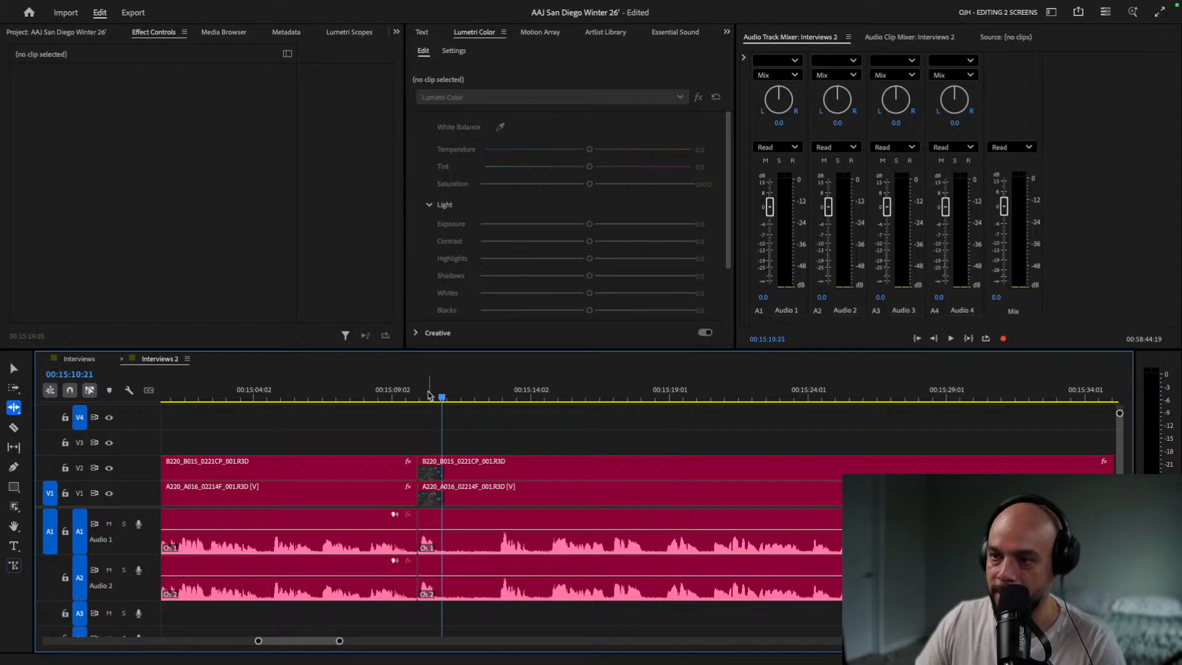
Move to the end of the short phrase after the 00:15:10:00 cut and split all crimson clips at 00:15:10:17.
mouse_move(440, 398)
mouse_down()
mouse_move(505, 397)
mouse_move(438, 397)
mouse_up()
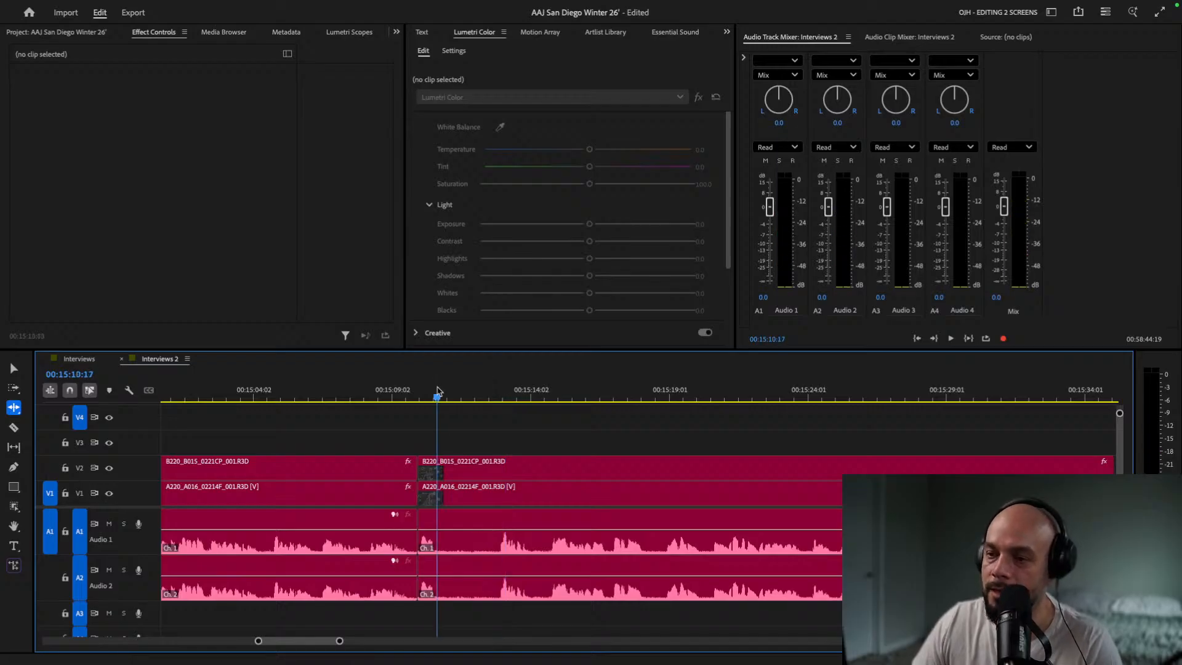
key(equal)
mouse_move(641, 398)
mouse_down()
mouse_move(615, 398)
mouse_move(642, 401)
mouse_up()
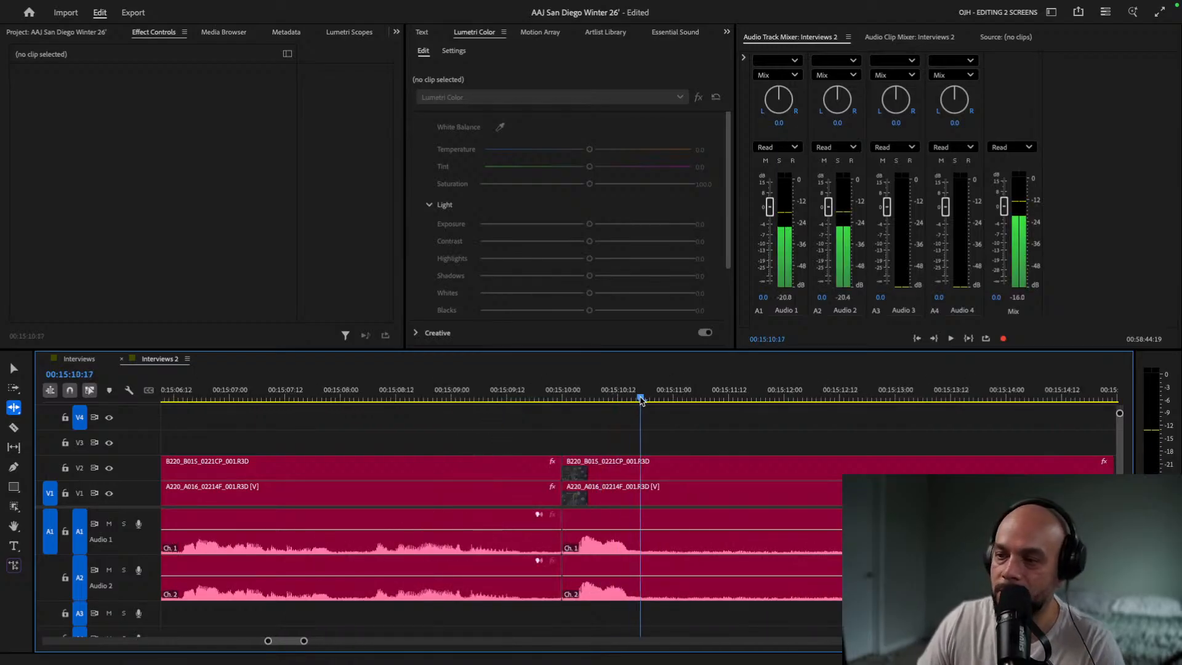
key(c)
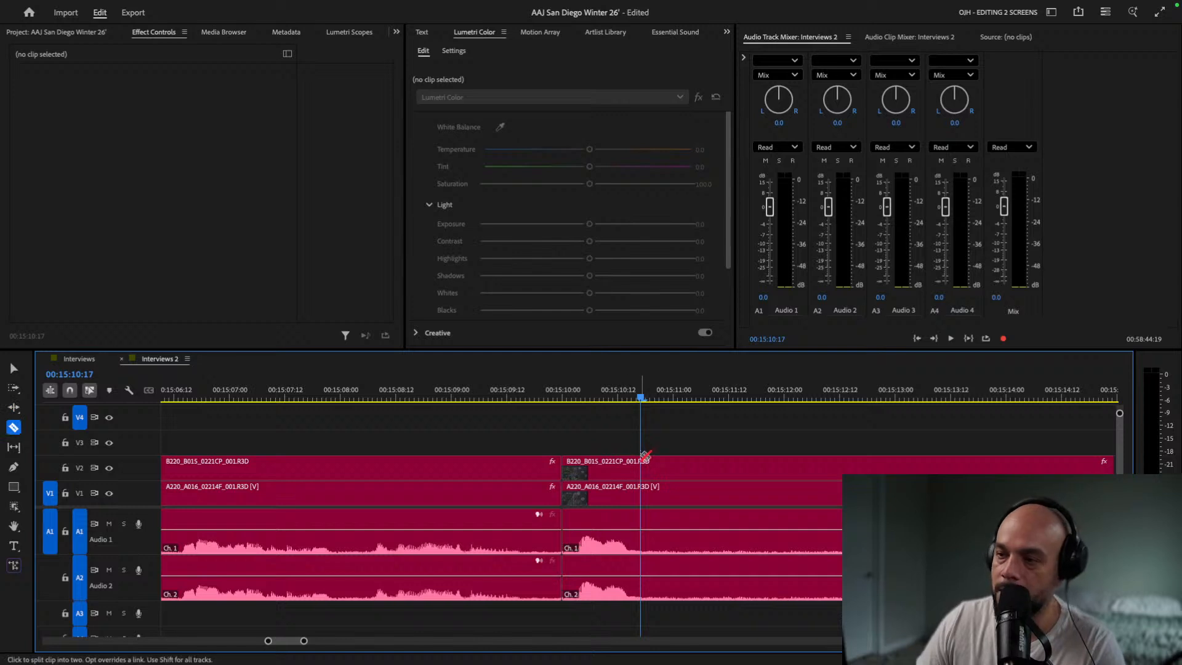
key(v)
Ripple-trim the start of the section after the 00:15:10:17 cut up to 00:15:12:23 on all tracks, removing the pause.
click(863, 398)
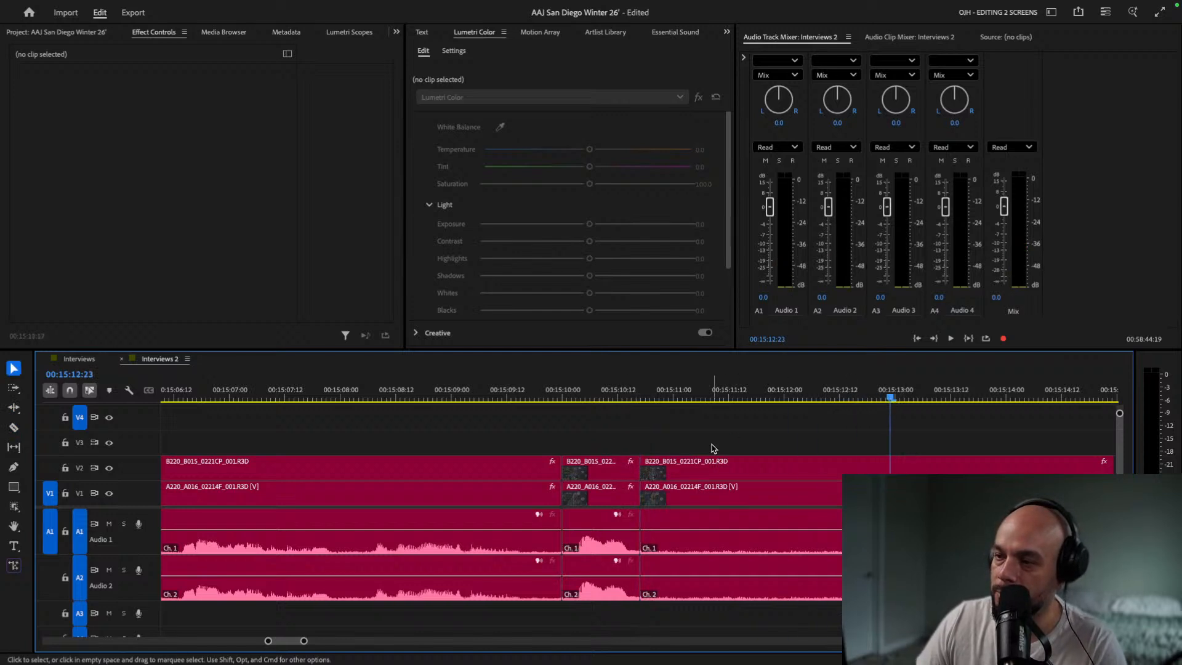
scroll(698, 496, down, 4)
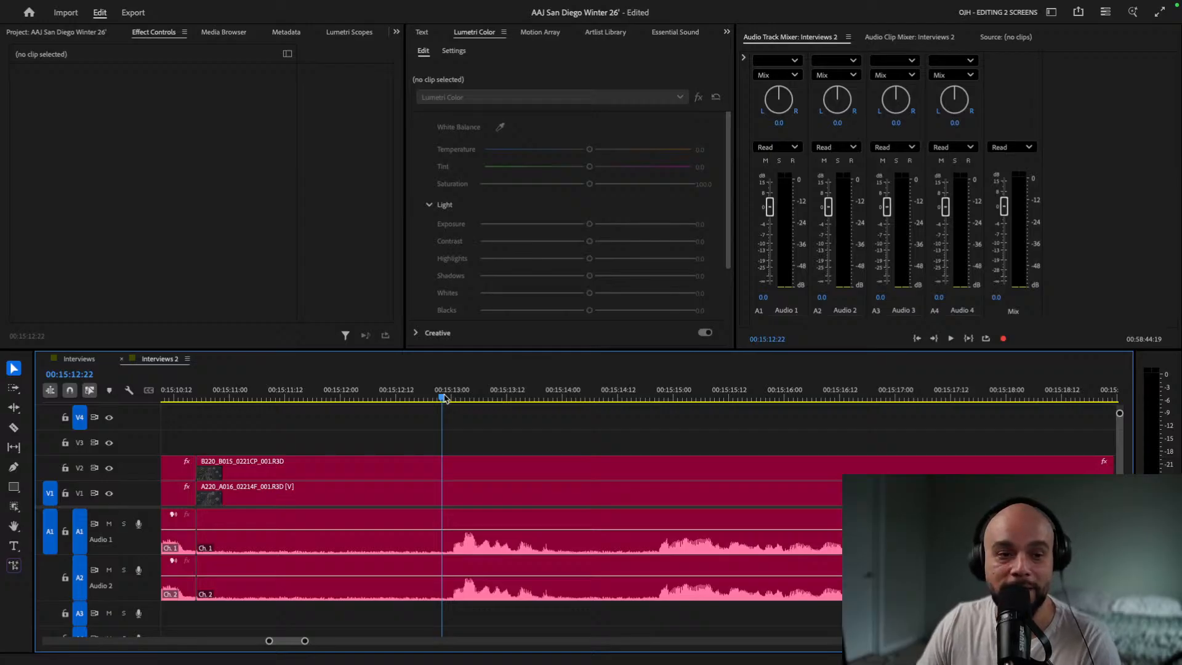
drag(444, 398, 447, 399)
scroll(354, 496, up, 5)
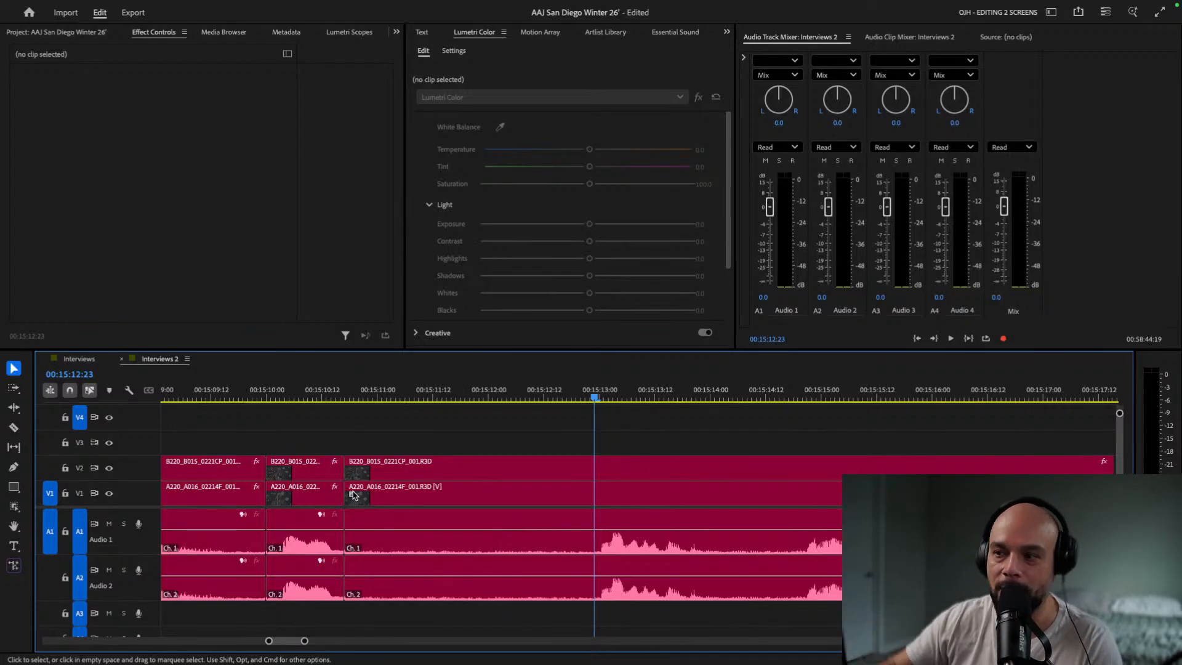
drag(385, 453, 425, 563)
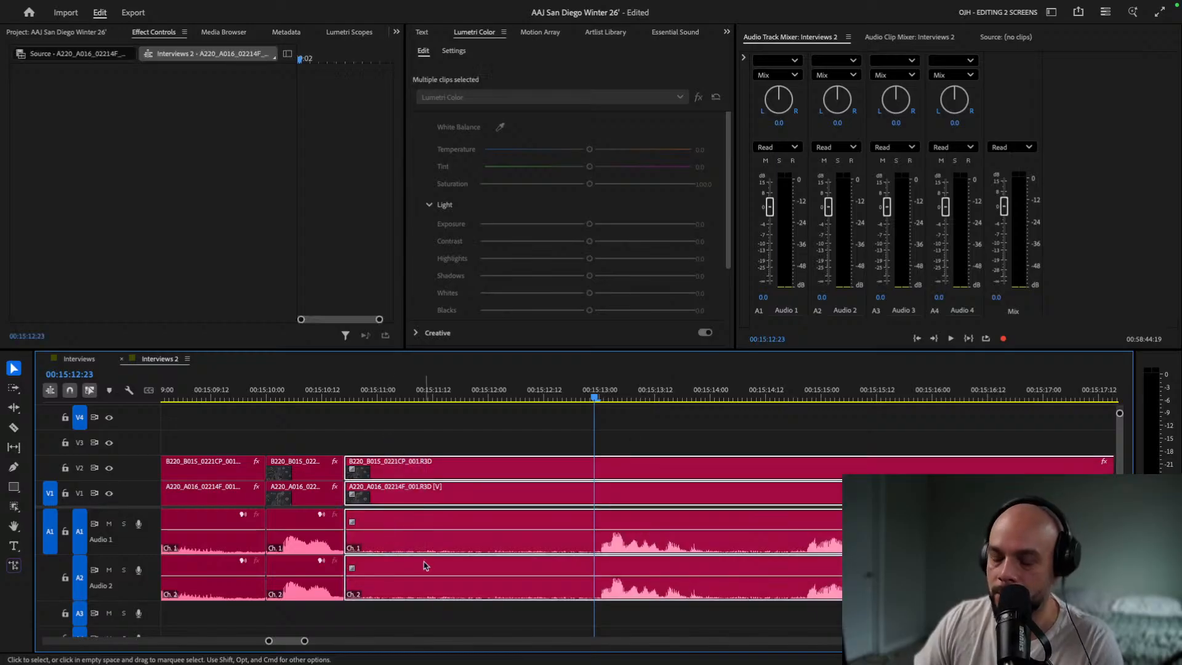
key(b)
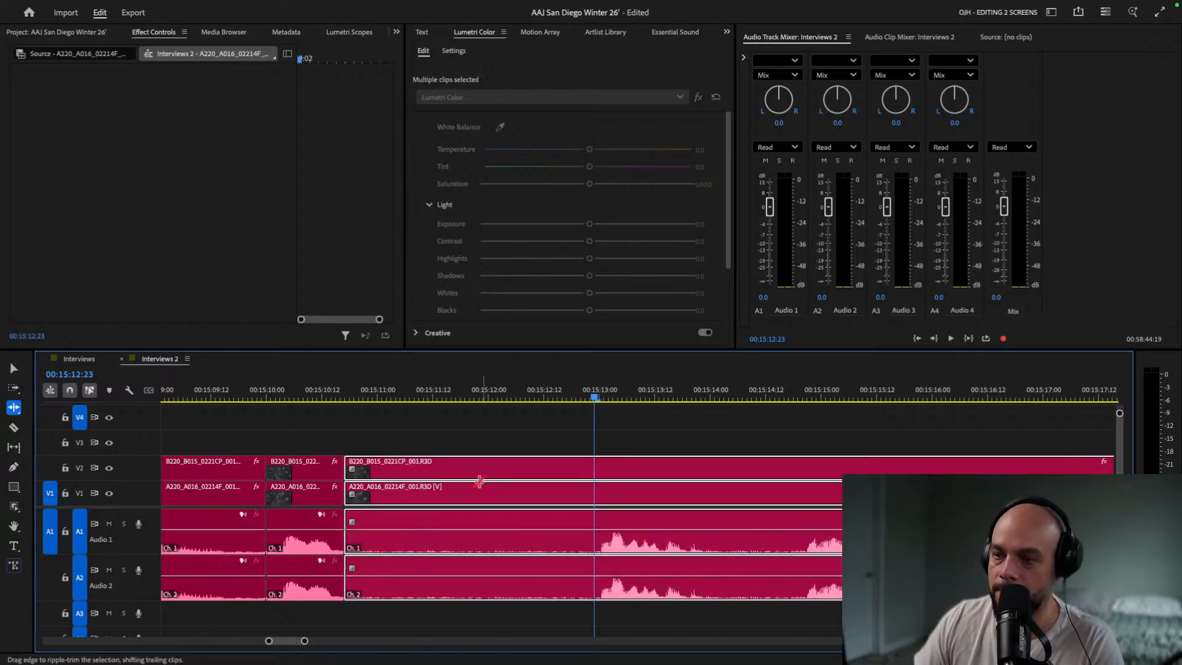
drag(351, 480, 596, 486)
Listen through the section after the 00:15:10:17 cut to find where usable speech starts, stopping at 00:15:28:08.
drag(349, 399, 465, 401)
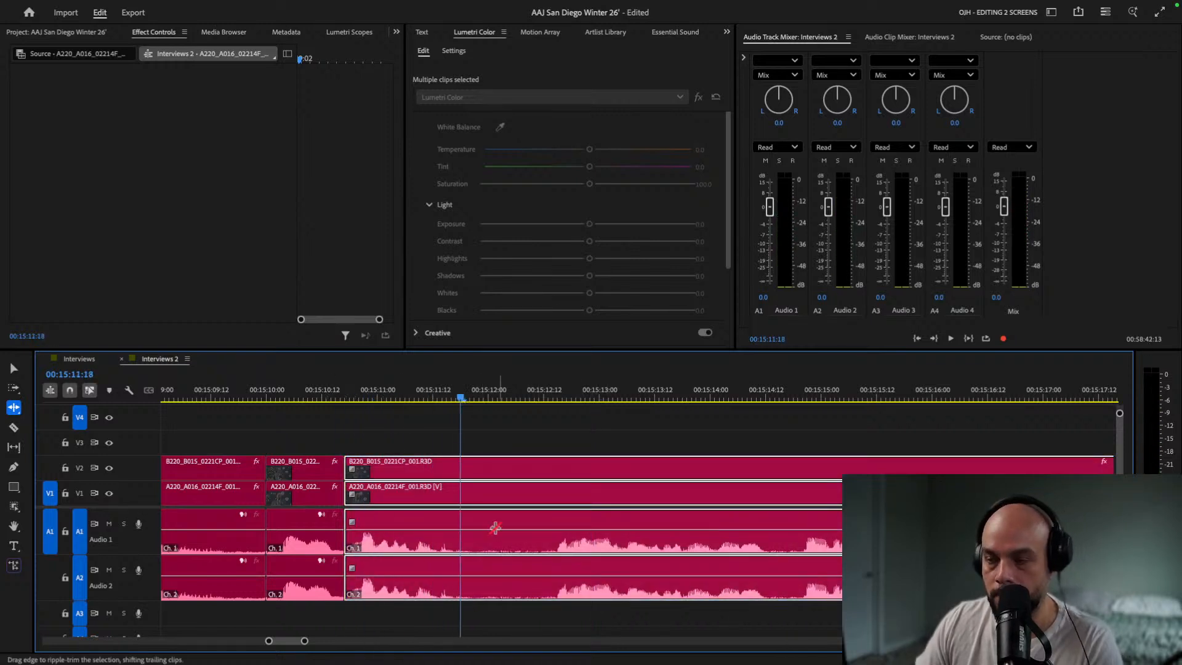
key(minus)
key(minus)
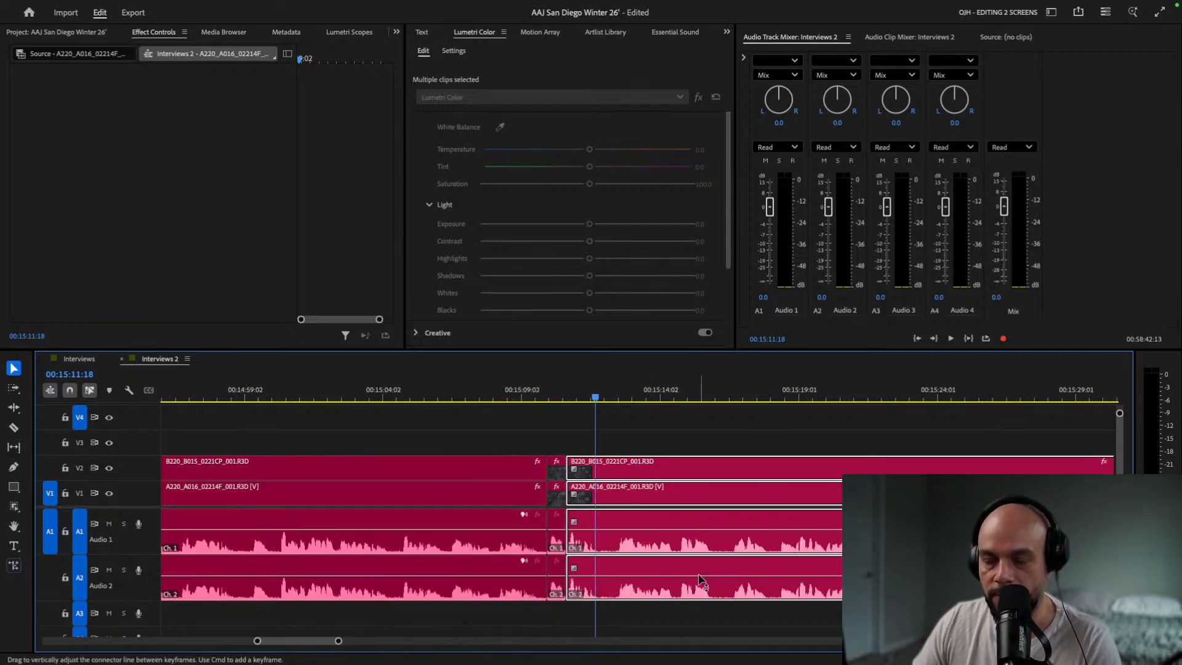
key(v)
key(space)
drag(682, 397, 941, 416)
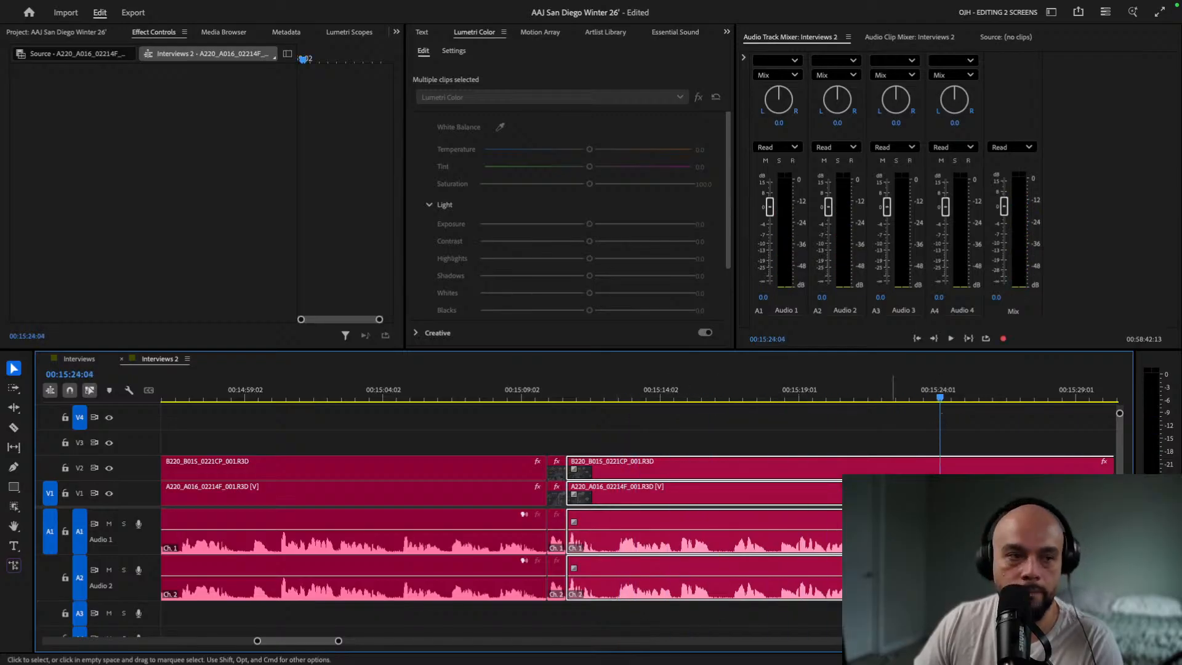
scroll(817, 498, down, 2)
click(610, 399)
key(space)
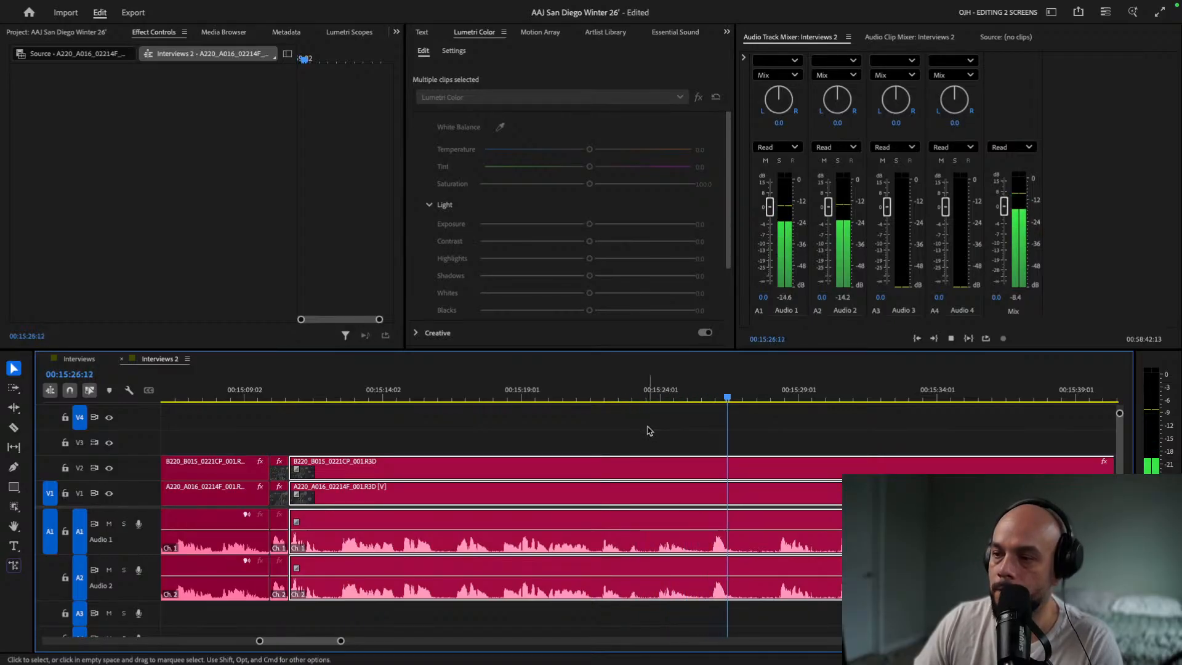
key(space)
click(770, 396)
key(space)
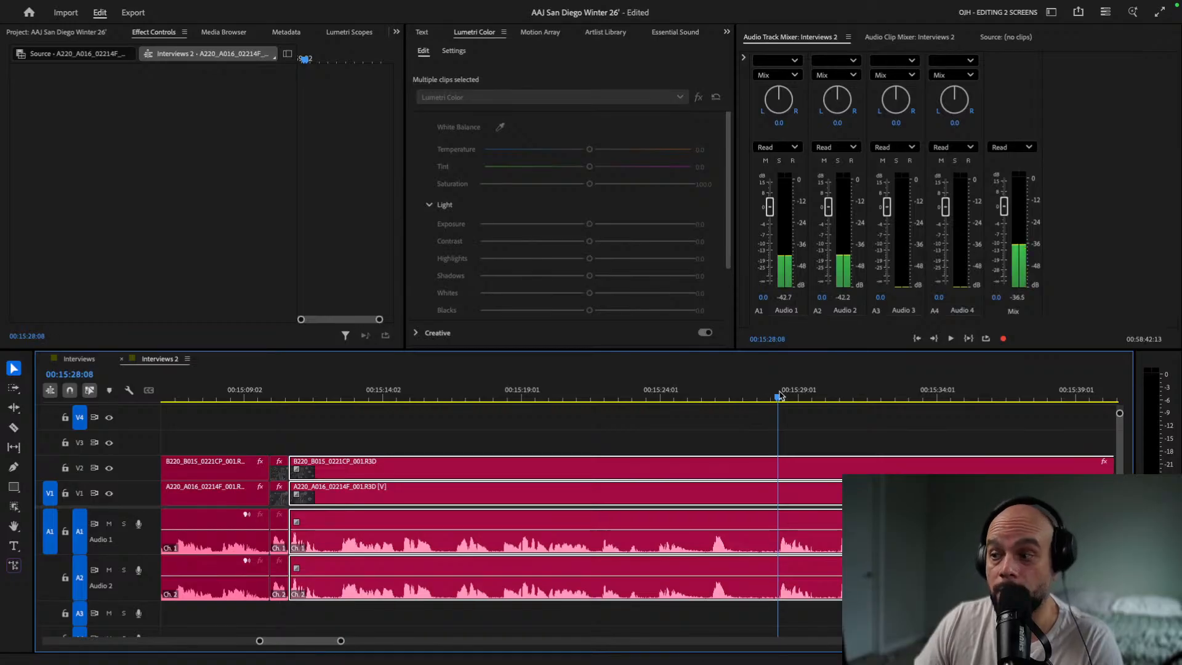
click(780, 396)
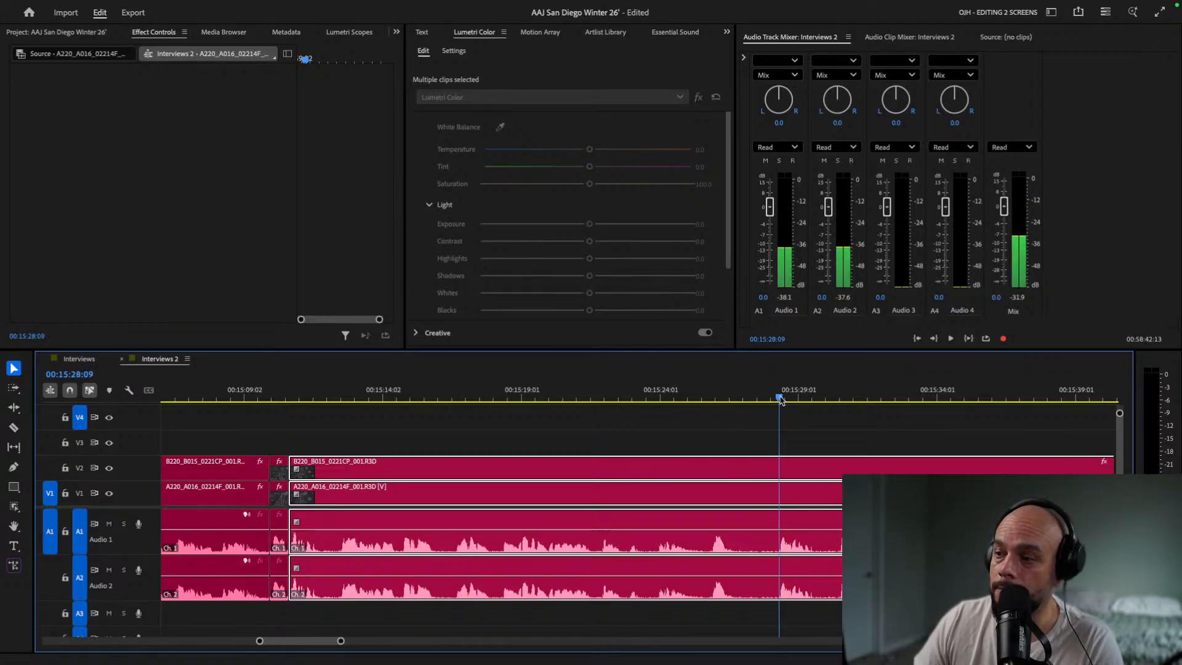
drag(779, 398, 779, 398)
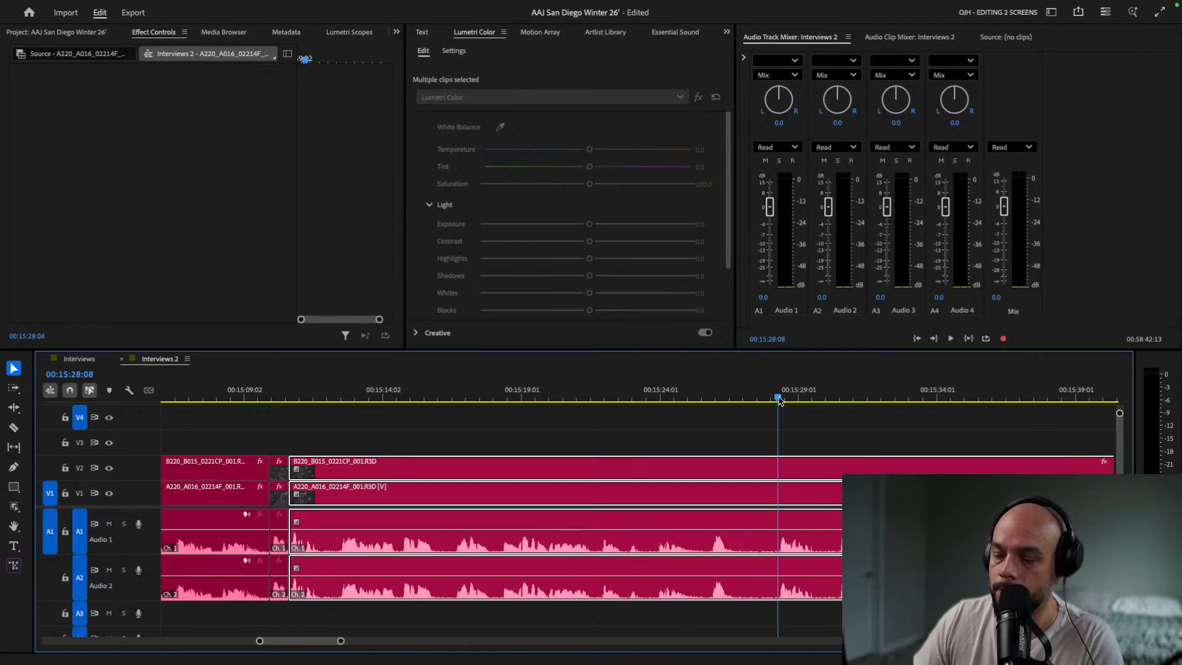
key(=)
key(=)
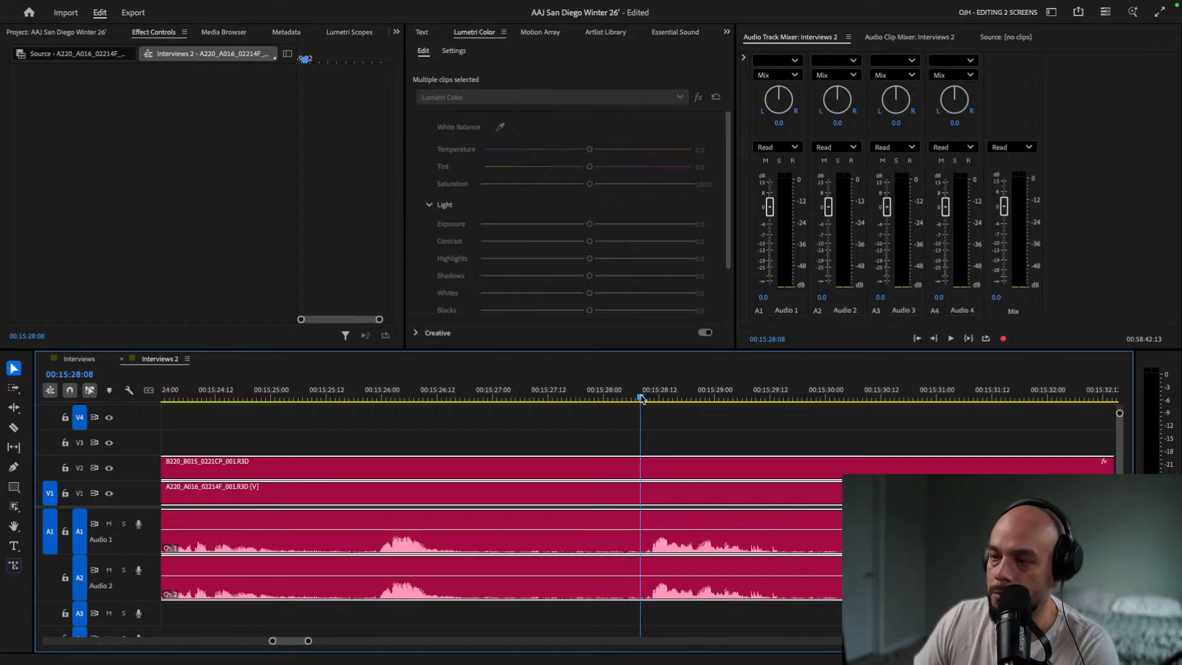
Ripple-trim the start of the section after the 00:15:10:17 cut up to 00:15:28:07 on all tracks.
key(minus)
key(minus)
key(minus)
key(=)
drag(521, 436, 582, 569)
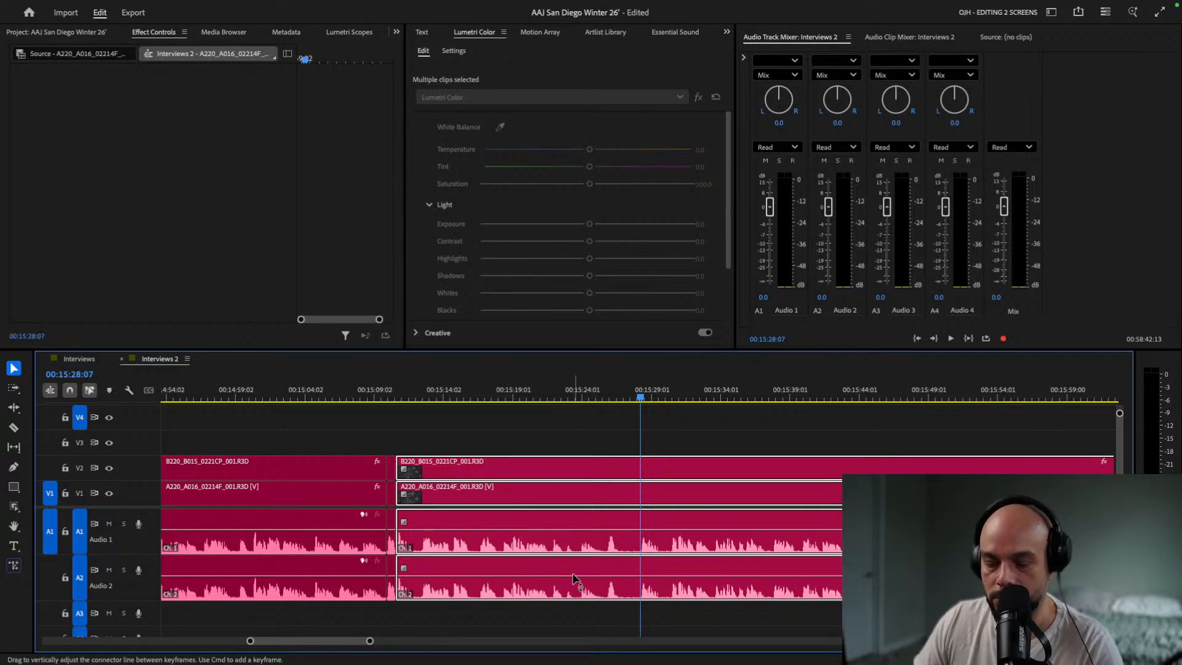
key(b)
drag(401, 469, 644, 480)
Play ahead to find the end of the answer and split all its video and audio clips at 00:16:13:17.
drag(389, 401, 860, 400)
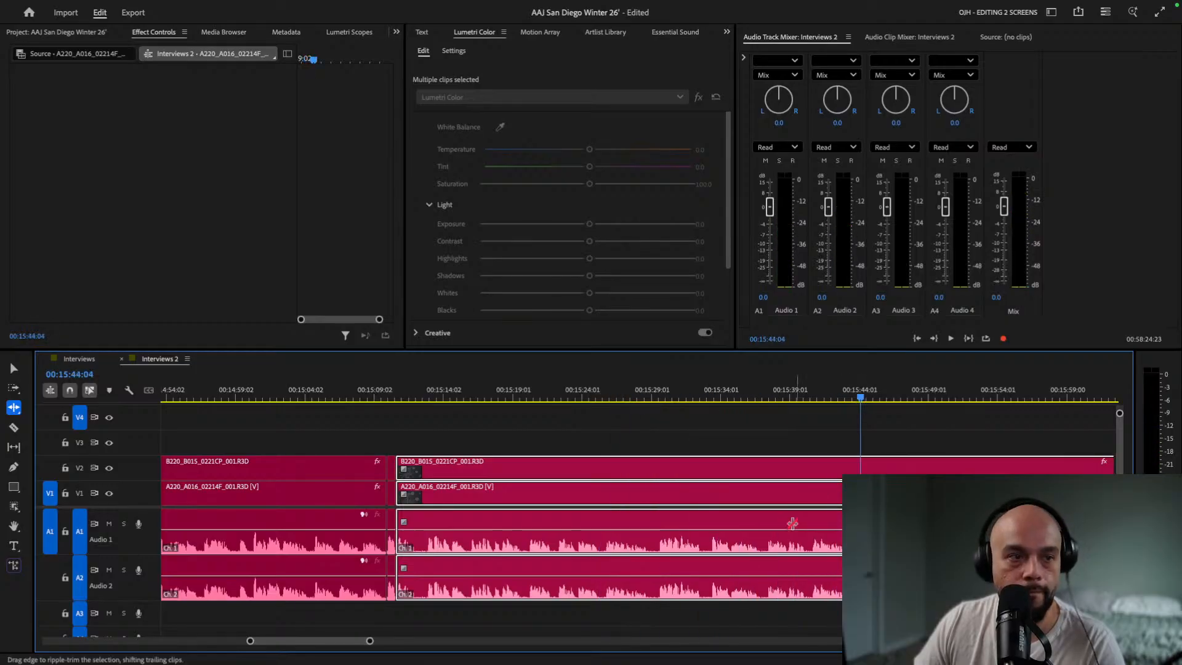
scroll(756, 547, down, 4)
scroll(575, 485, down, 3)
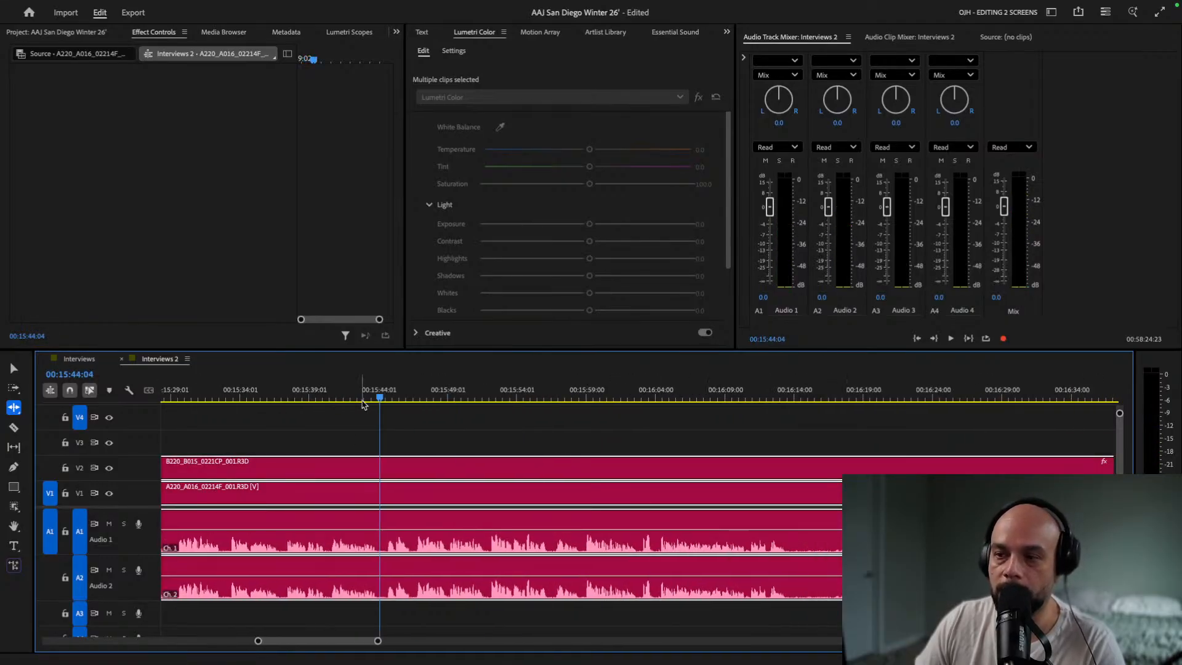
drag(379, 401, 768, 404)
key(space)
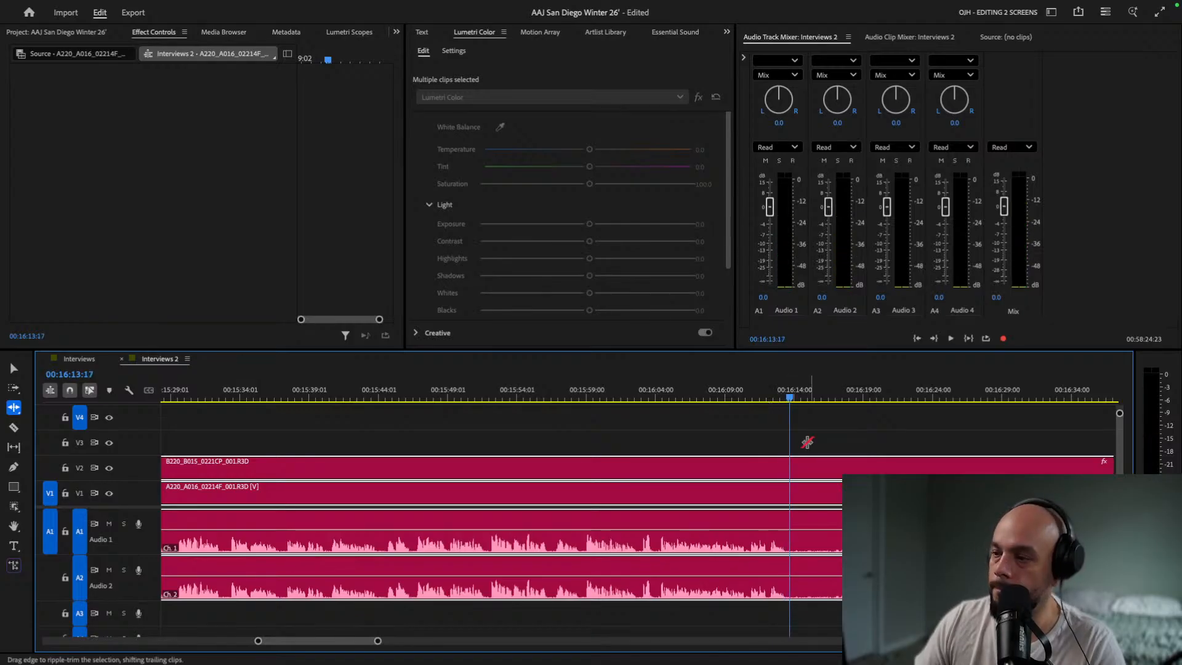
key(c)
click(792, 466)
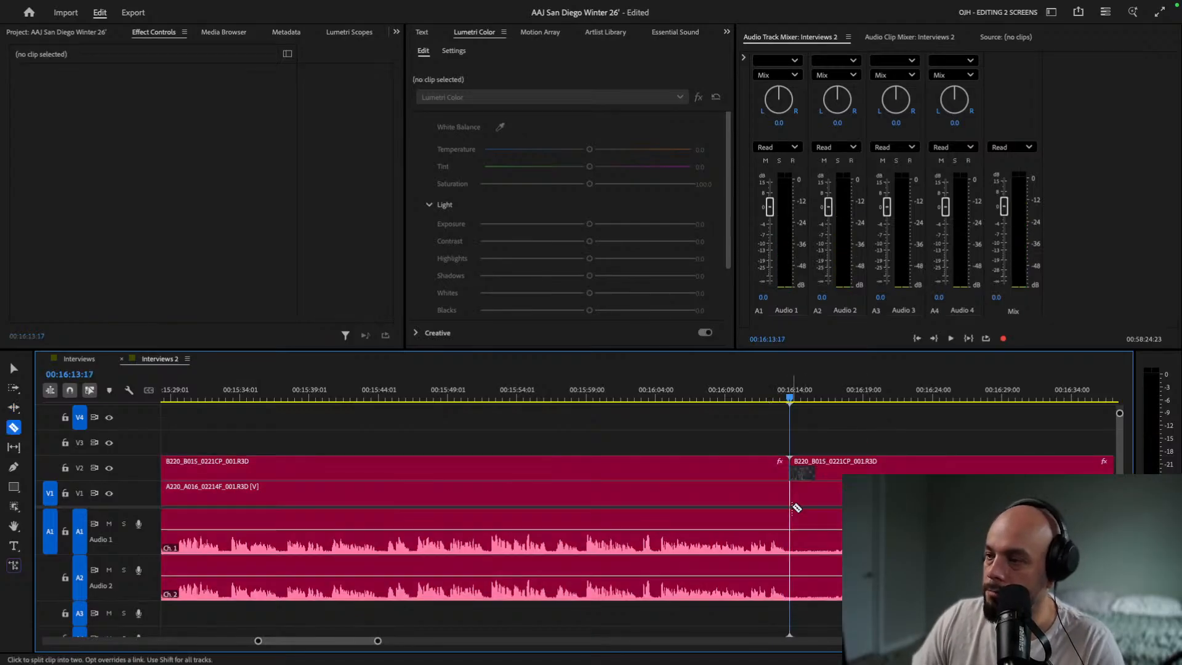
click(791, 504)
key(v)
Find the next speech start and ripple-trim the section after the 00:16:13:17 cut up to 00:16:24:10 on all tracks.
scroll(616, 524, down, 10)
drag(427, 395, 459, 397)
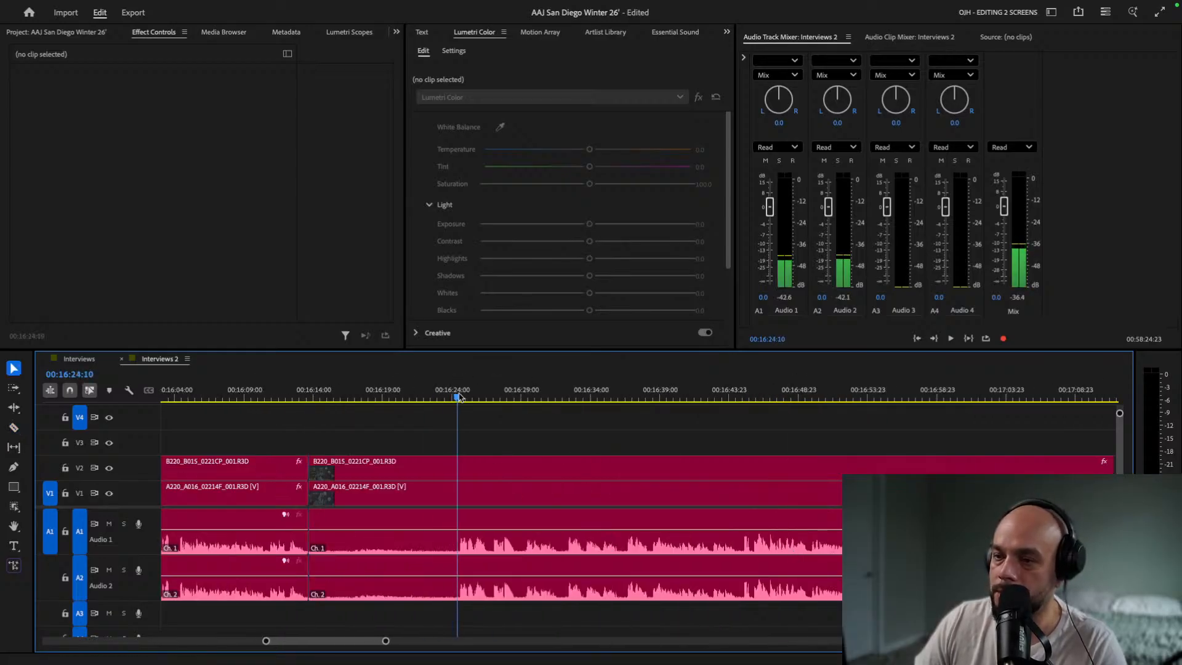
drag(326, 445, 384, 598)
key(b)
drag(314, 475, 459, 477)
key(v)
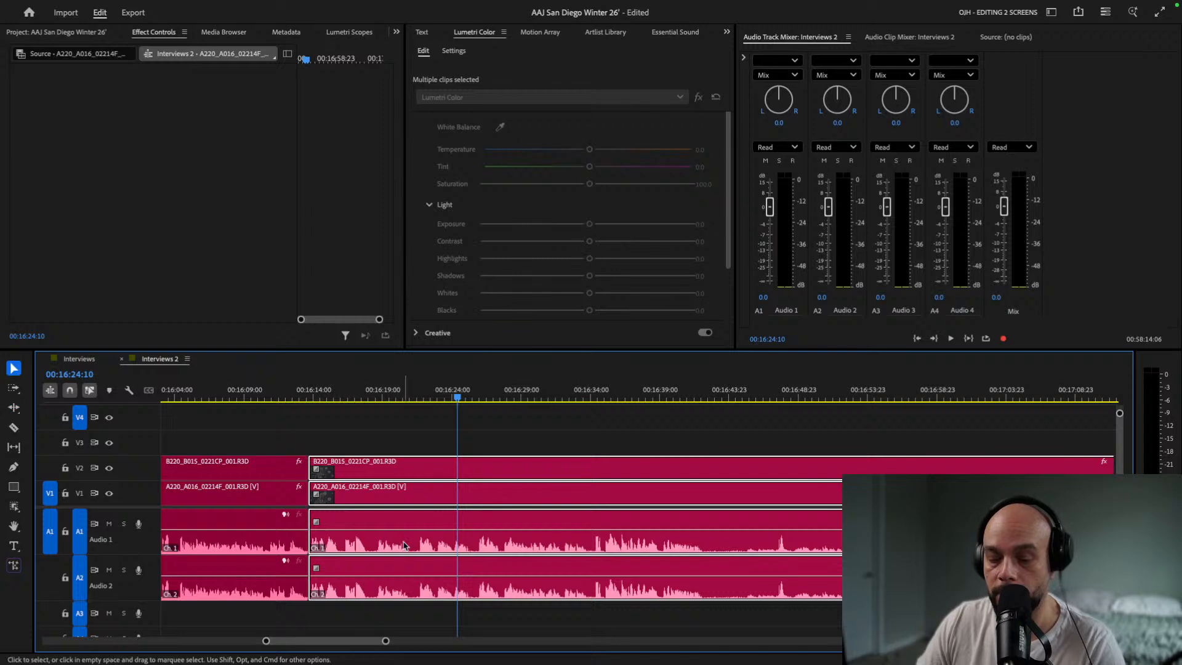
Play the section after the 00:16:13:17 cut to find where its answer ends and split all its clips at 00:16:42:06.
click(306, 392)
key(space)
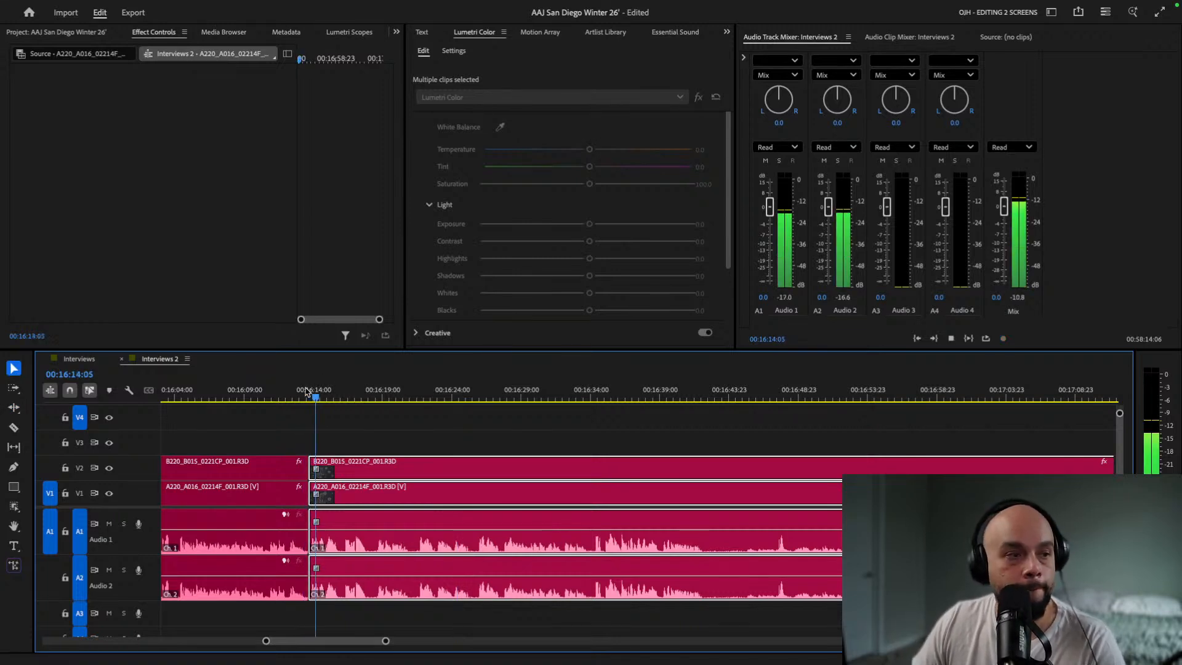
drag(658, 397, 684, 387)
key(space)
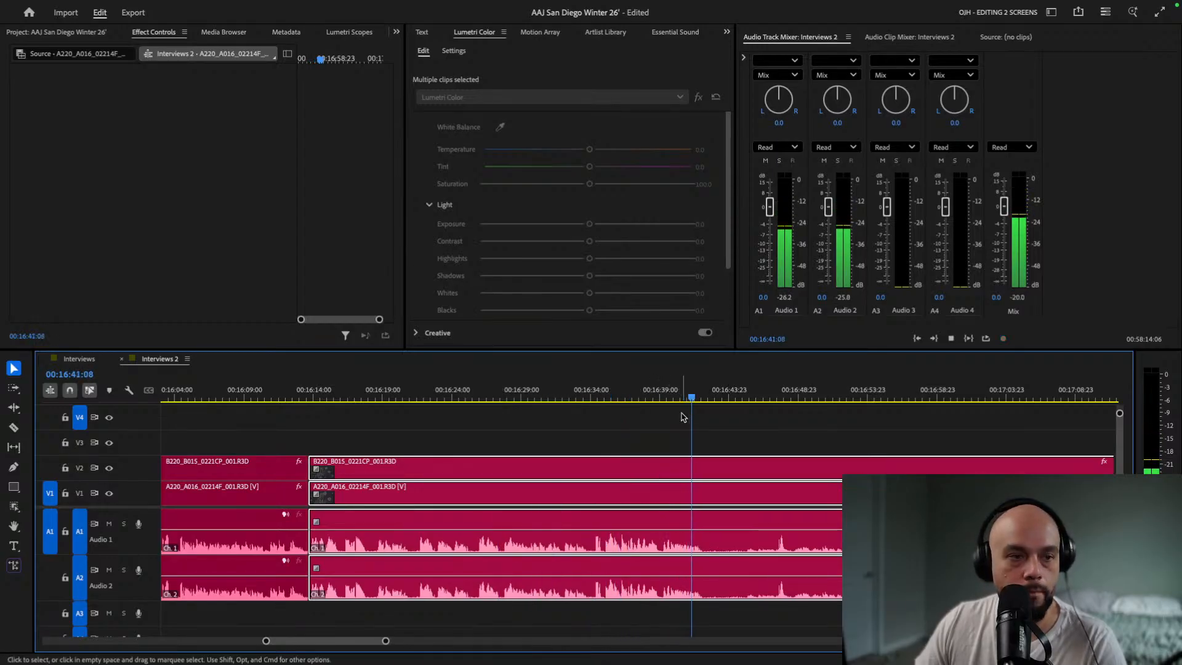
key(space)
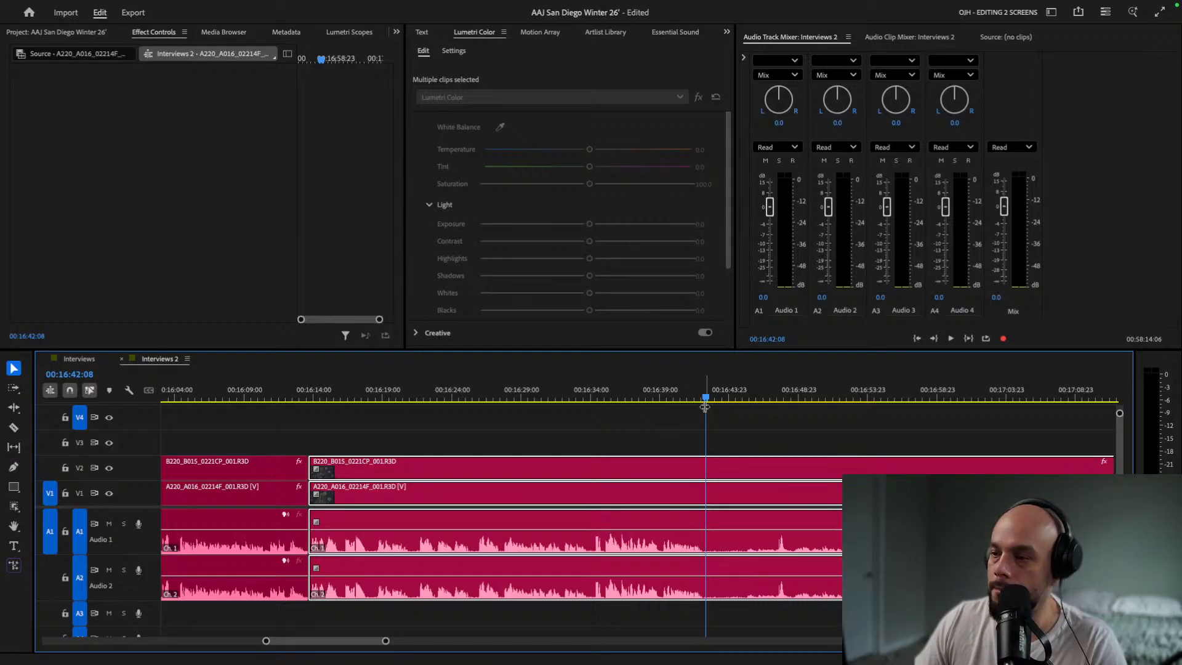
drag(706, 400, 706, 402)
key(c)
click(706, 464)
click(705, 496)
key(v)
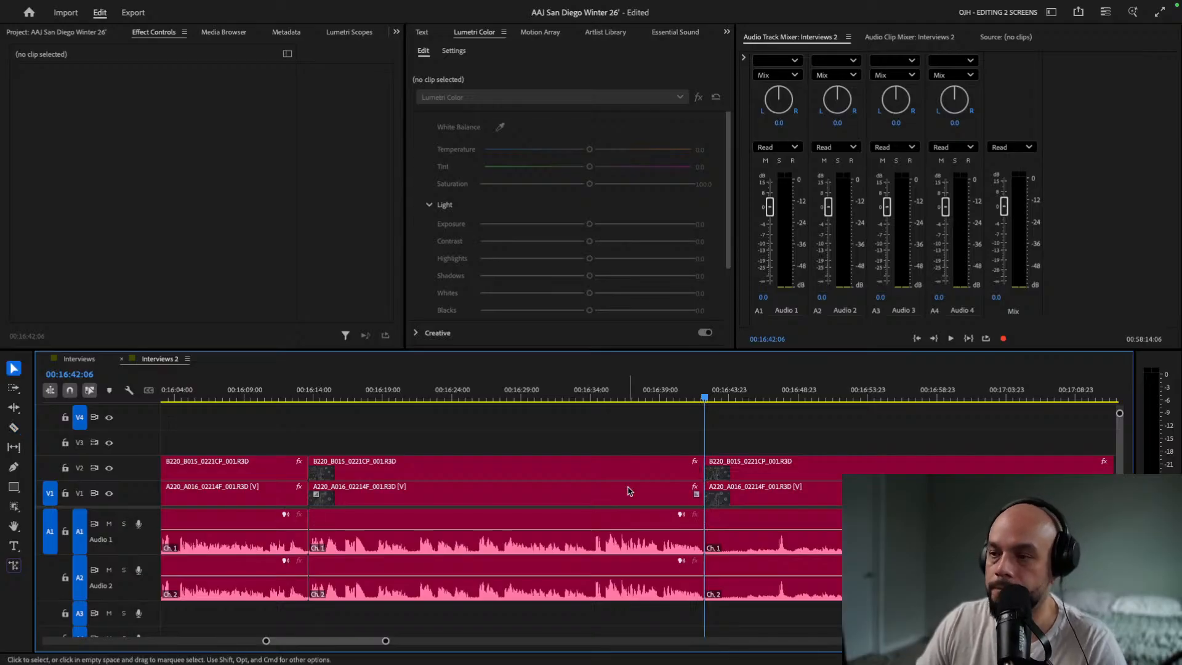
Listen through the section after the 00:16:42:06 cut to find where usable speech resumes, stopping at 00:17:11:17.
scroll(628, 484, down, 5)
click(460, 399)
drag(461, 399, 815, 401)
key(space)
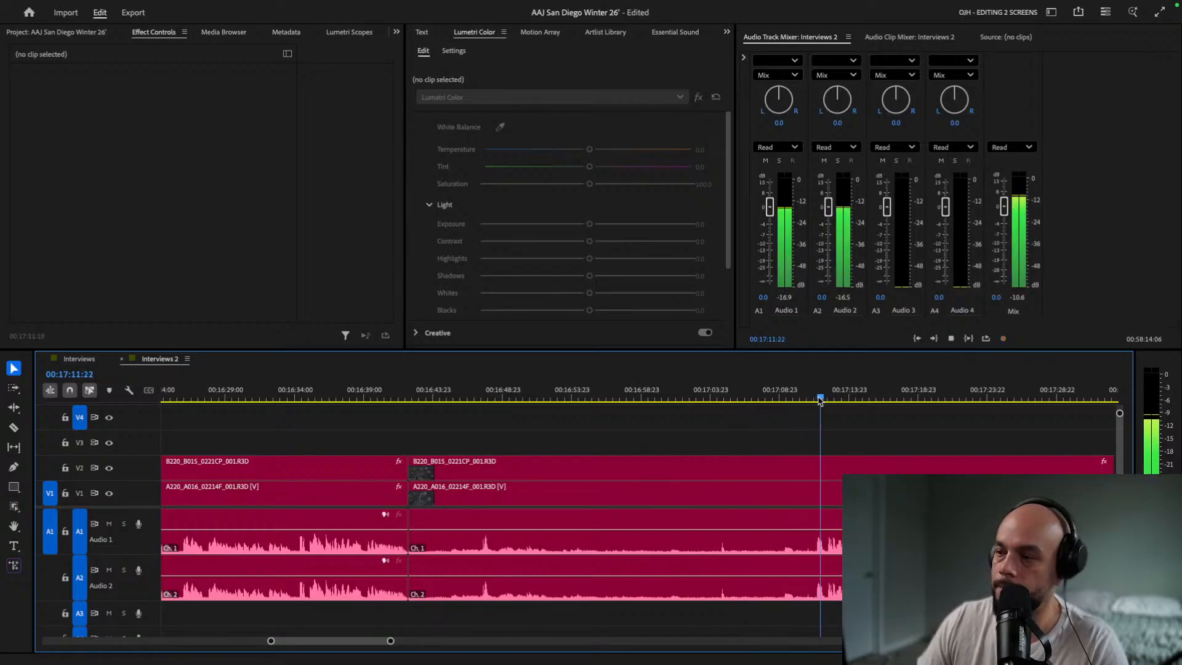
click(814, 397)
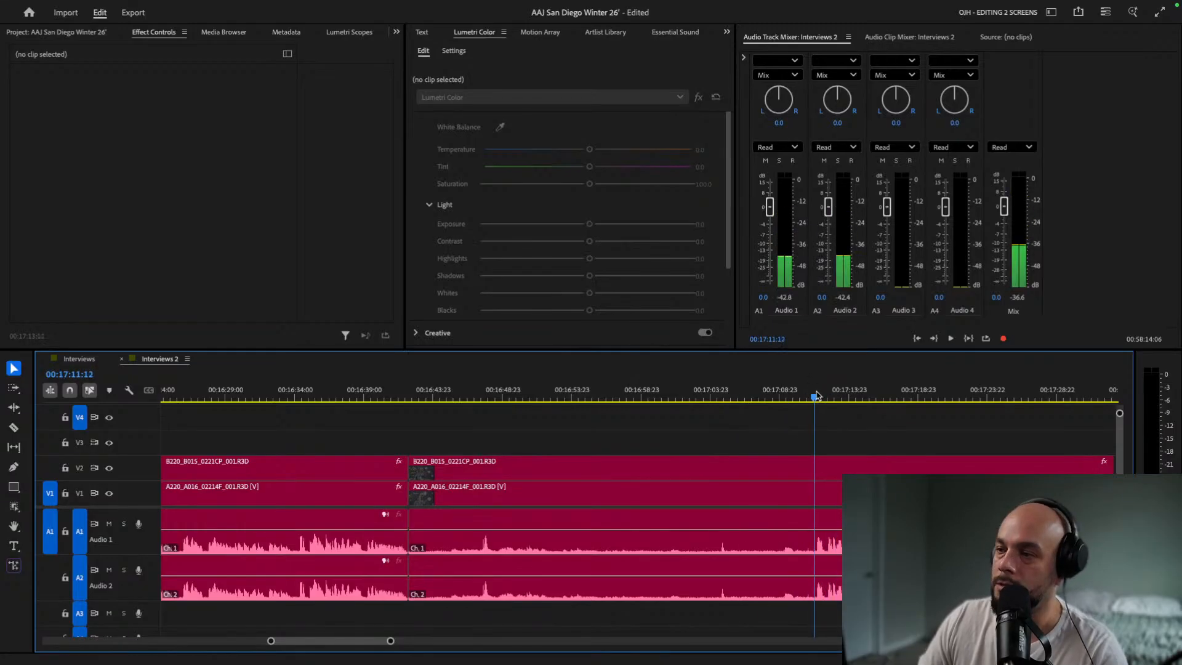
key(equal)
key(equal)
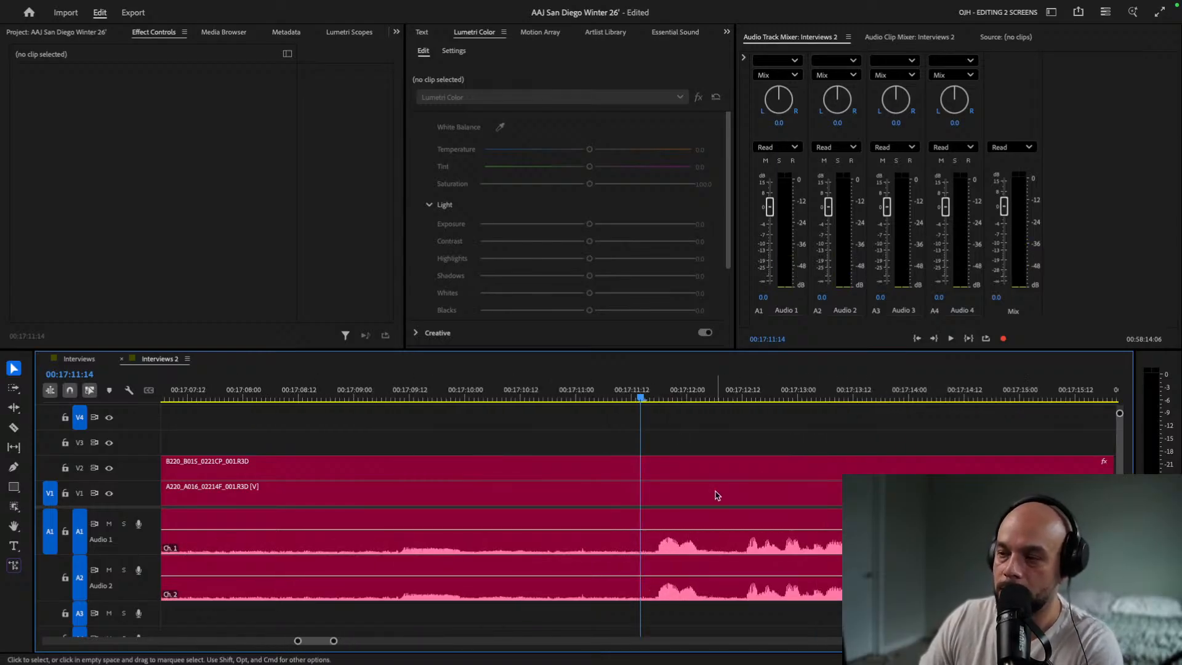
drag(642, 399, 655, 399)
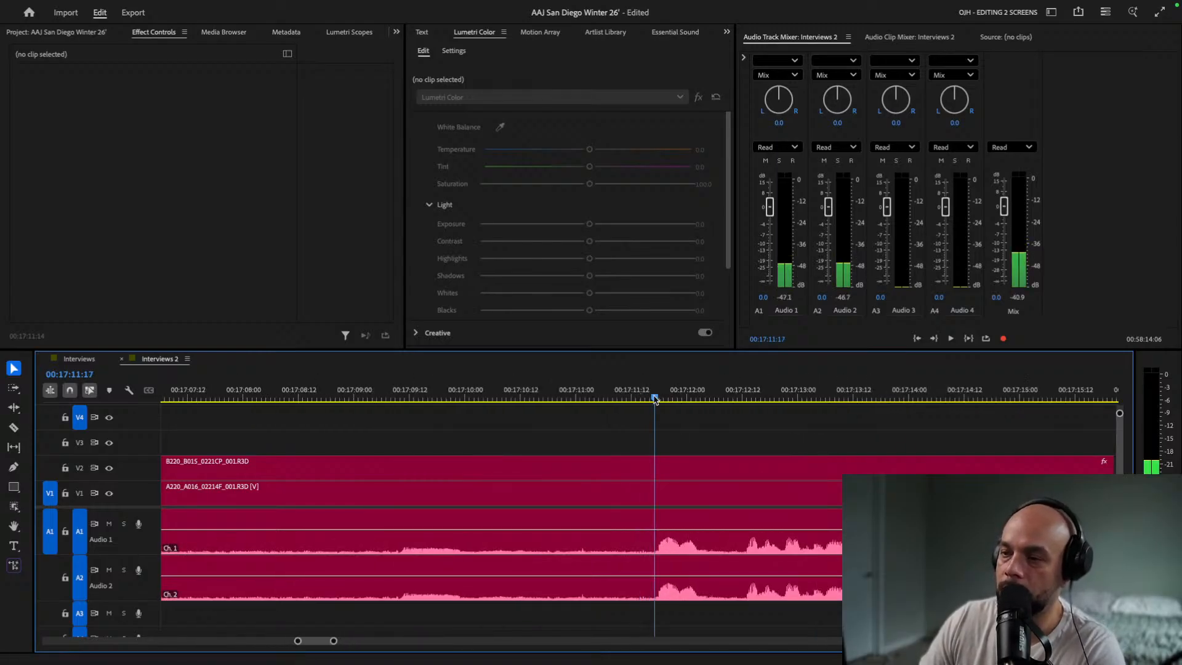
Ripple-trim the start of the last crimson section, after the 00:16:42:06 cut, up to 00:17:11:16 on all tracks.
key(minus)
key(minus)
drag(489, 440, 522, 544)
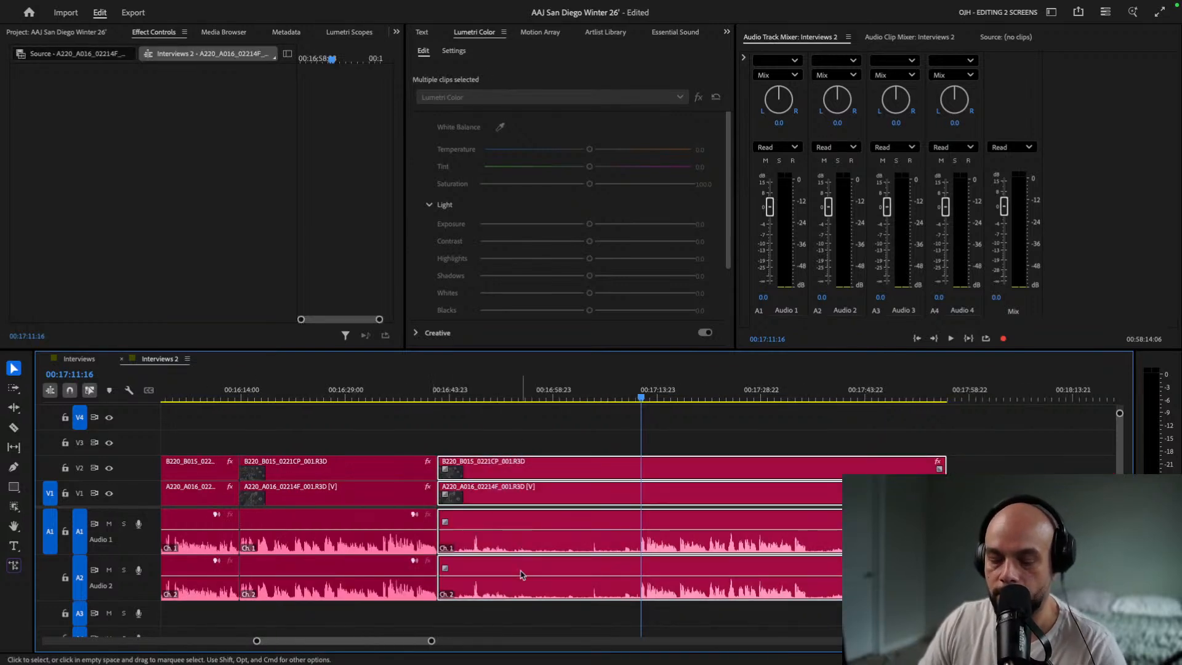
key(b)
drag(439, 482, 642, 472)
key(v)
Play the end of the last crimson section and trim its clips back to about 00:17:06, where the speech stops.
click(595, 394)
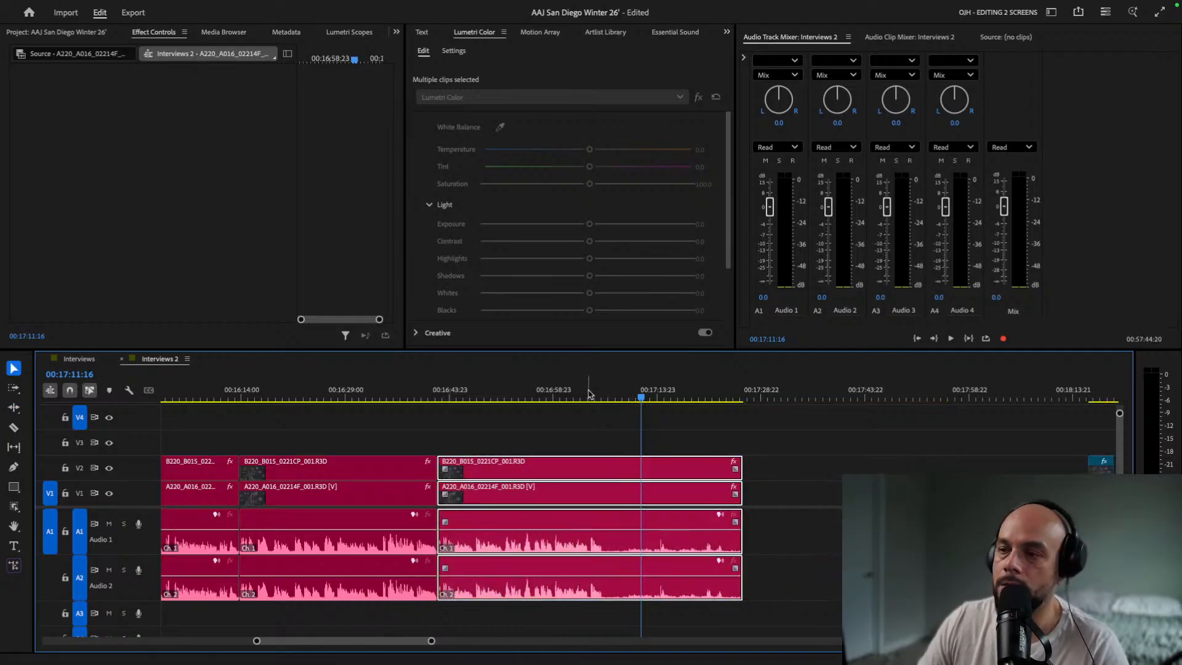
key(space)
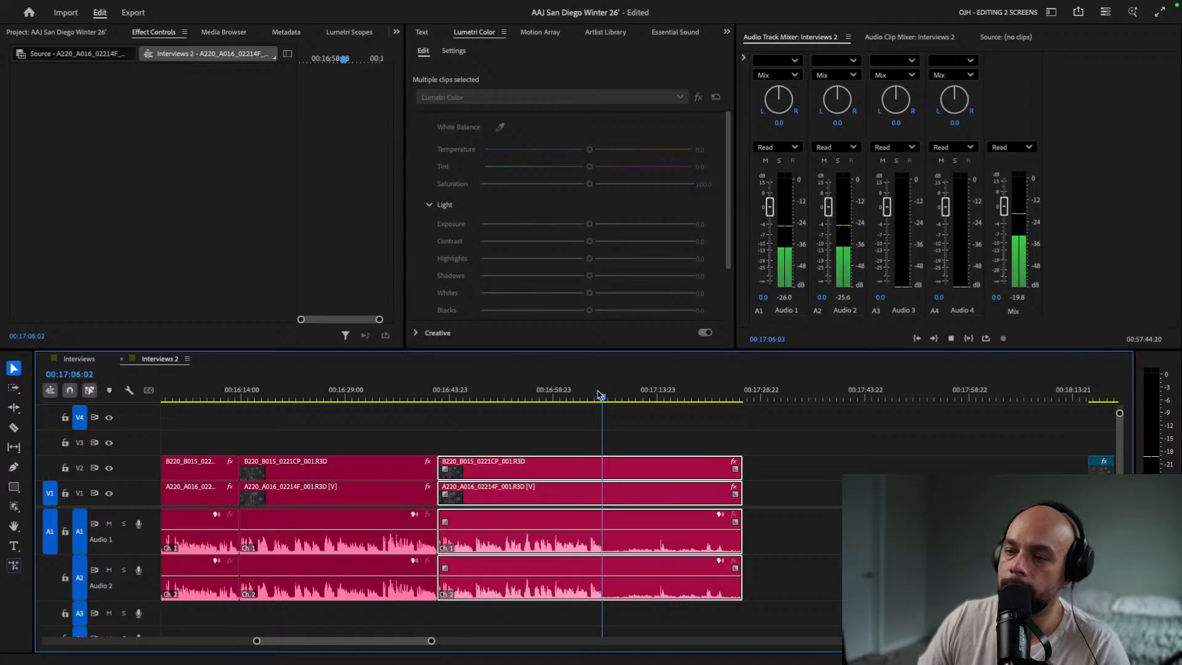
key(space)
drag(740, 479, 604, 479)
click(509, 396)
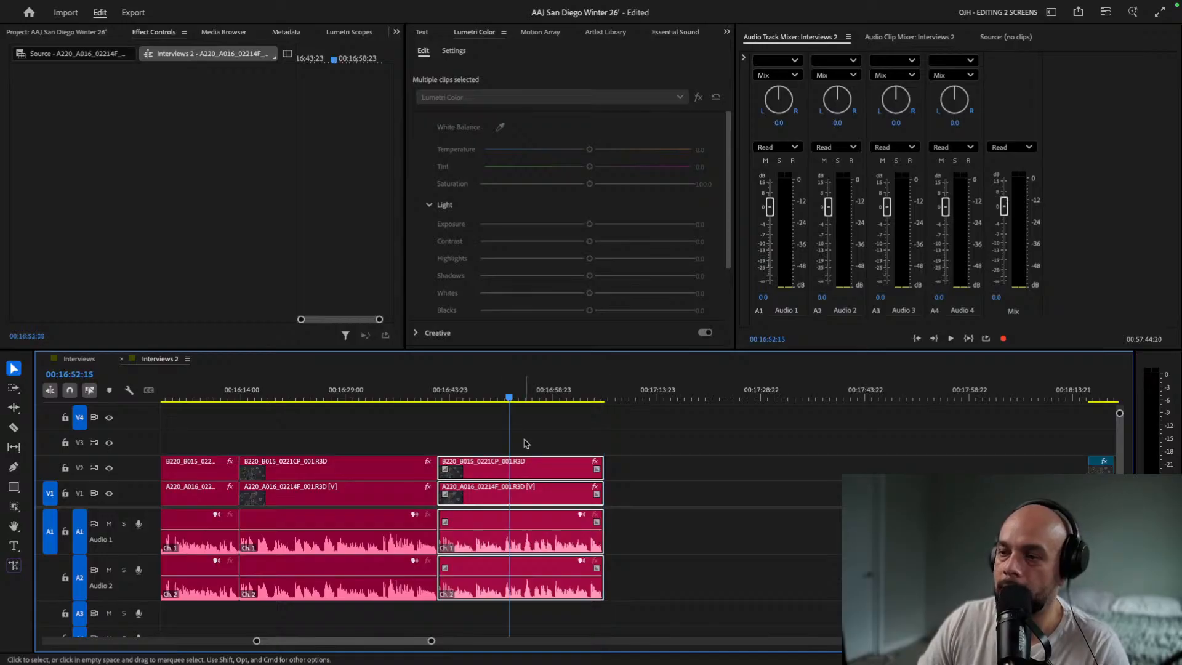
Delete the V2 camera clip from the last crimson section, after the 00:16:42:06 cut, and play the remaining clips briefly.
click(527, 474)
click(483, 396)
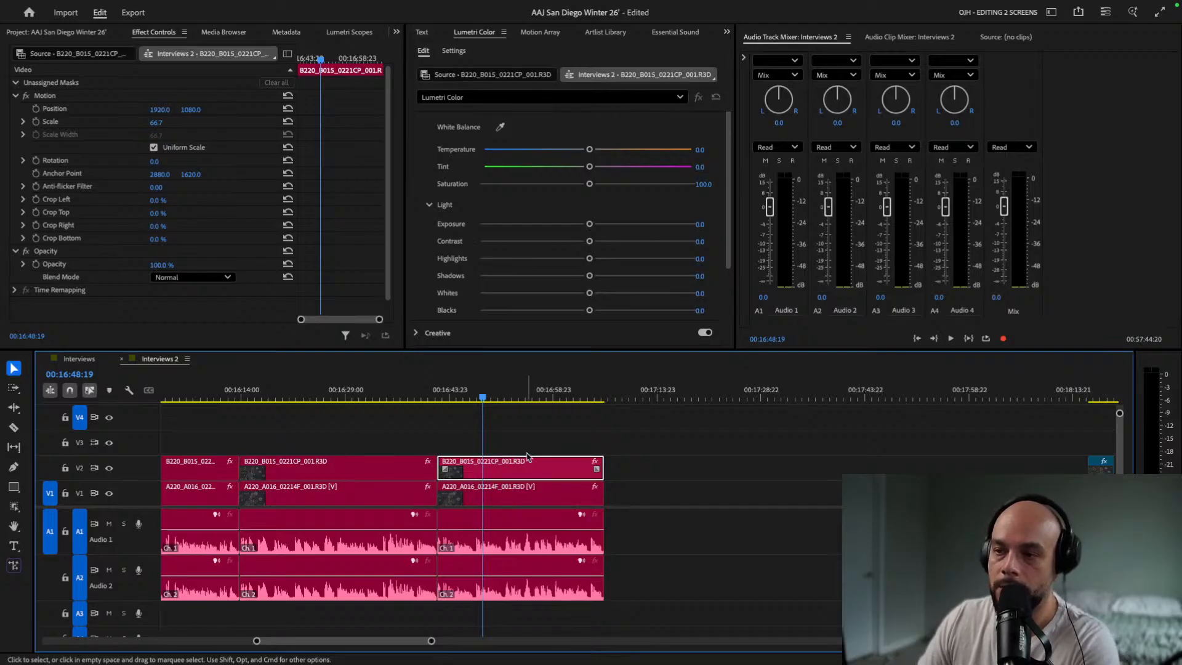
key(Delete)
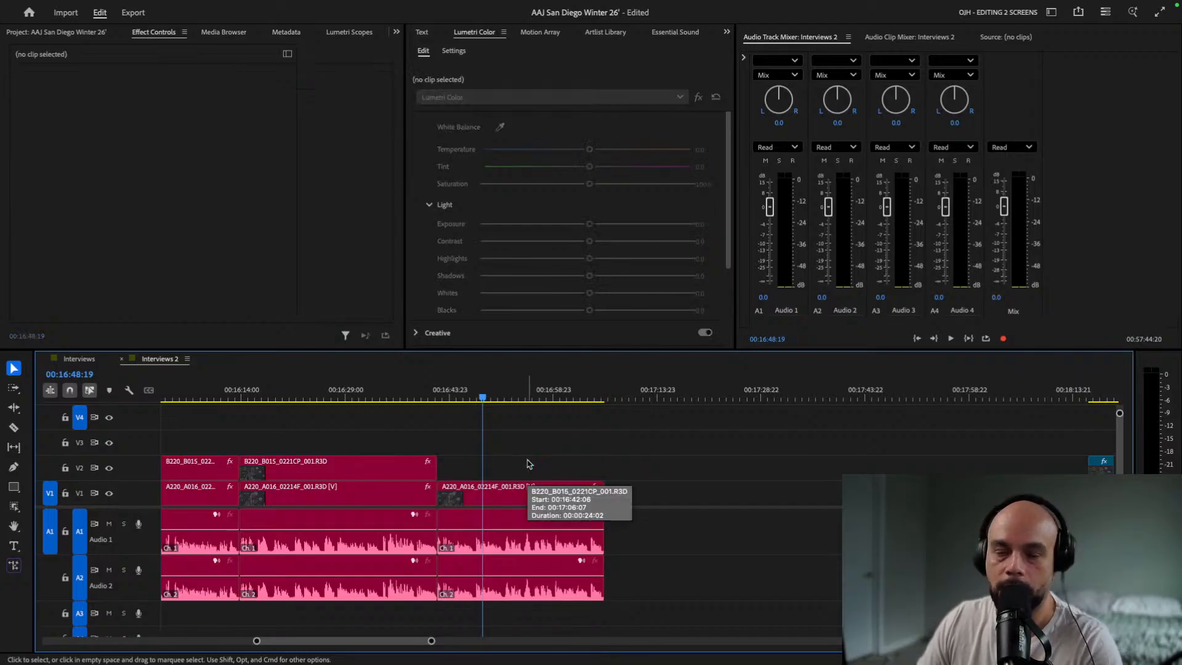
key(space)
key(space)
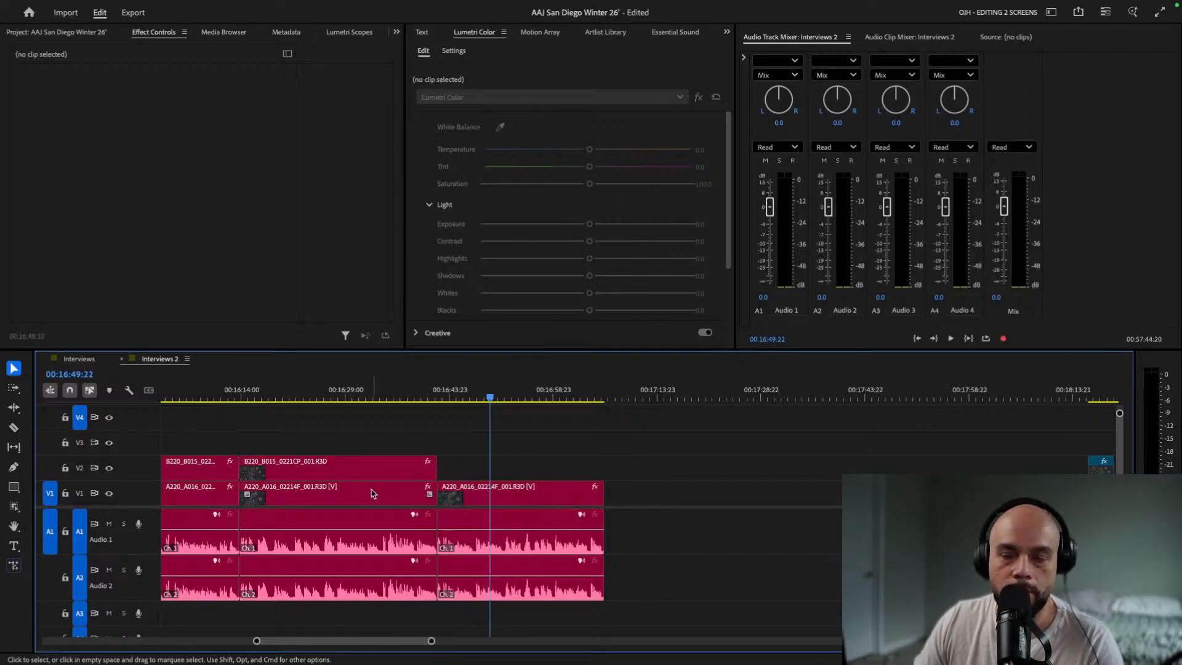
Apply the default audio transition to the A1 and A2 clips of all the crimson sections at once.
scroll(400, 497, left, 5)
key(minus)
key(minus)
drag(438, 527, 723, 605)
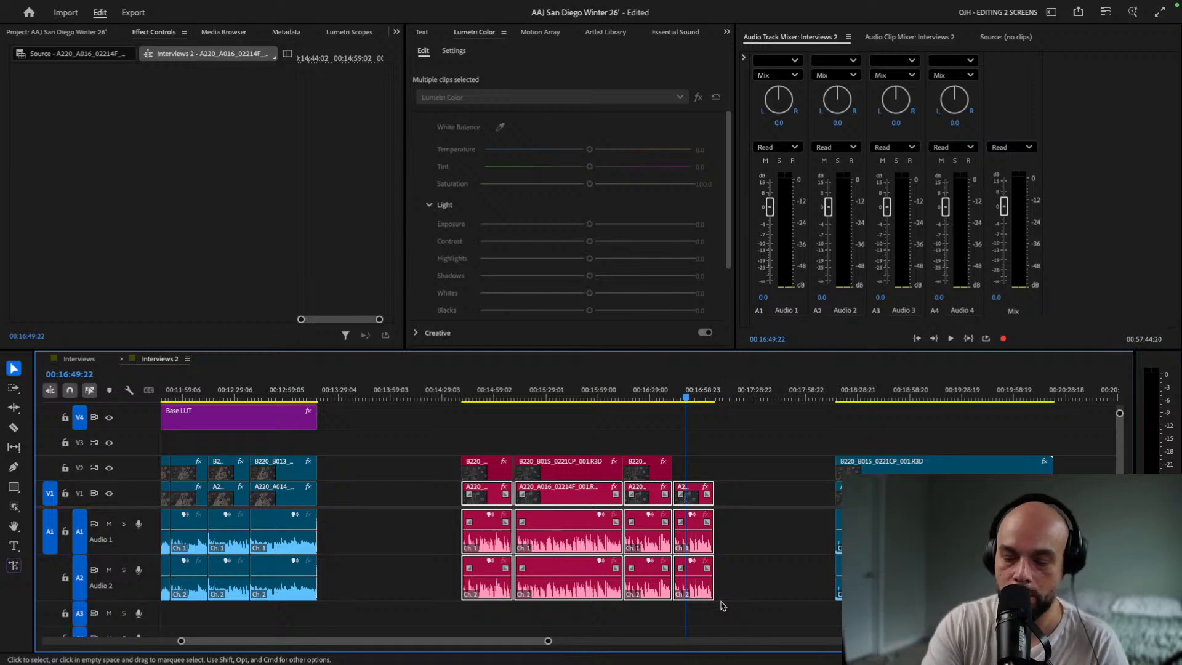
key(super+shift+d)
Shorten the audio fade-ins at the start of the first crimson section to about 12 frames on both audio tracks.
click(466, 394)
key(equal)
key(equal)
key(equal)
key(equal)
key(equal)
key(equal)
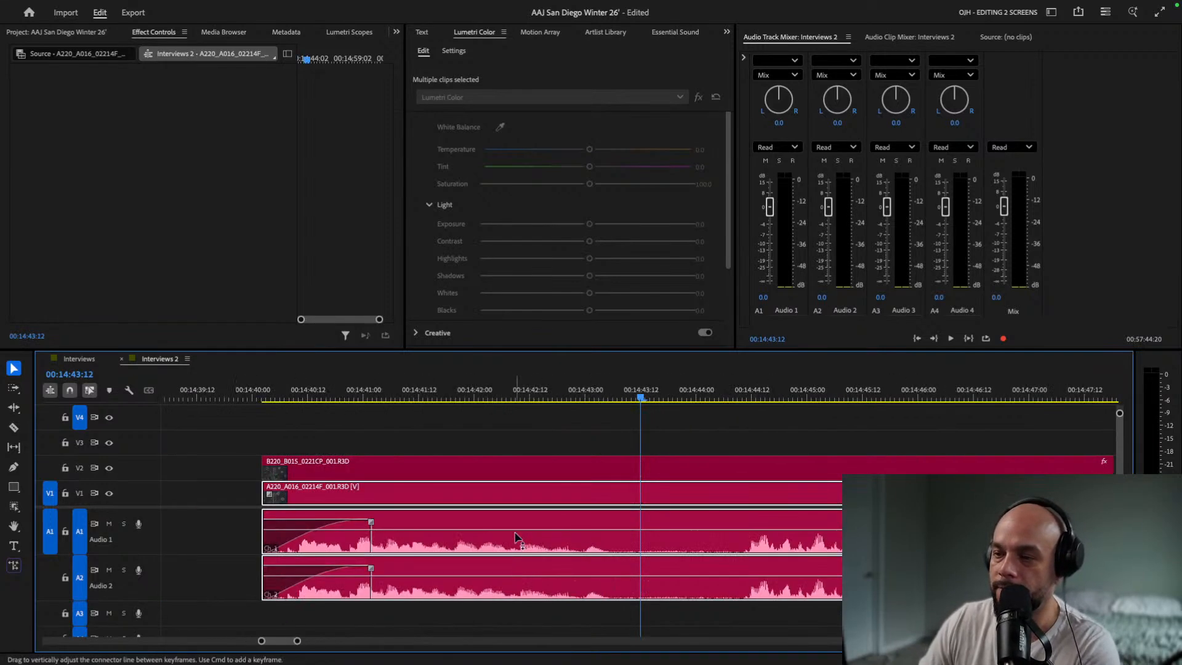
drag(374, 536, 319, 536)
Ripple-trim the start of the first crimson section up to 00:14:40:08 on all tracks and play the new opening.
mouse_move(267, 395)
mouse_down()
mouse_move(301, 395)
mouse_move(285, 395)
mouse_up()
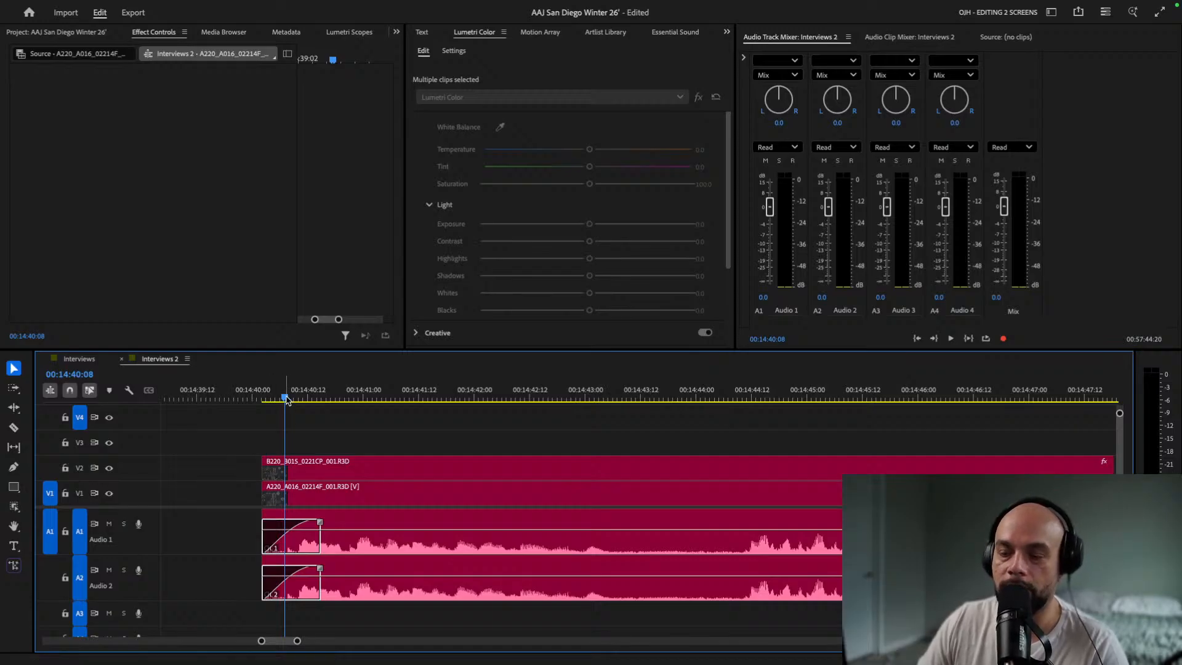
drag(287, 400, 291, 401)
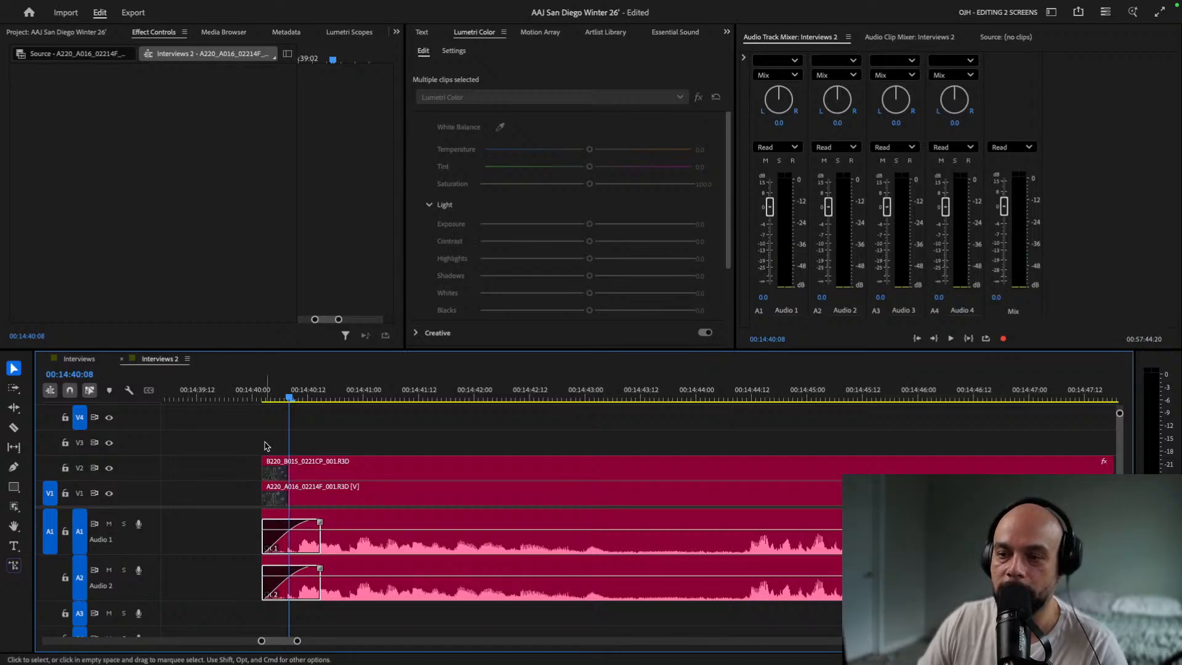
drag(250, 436, 277, 579)
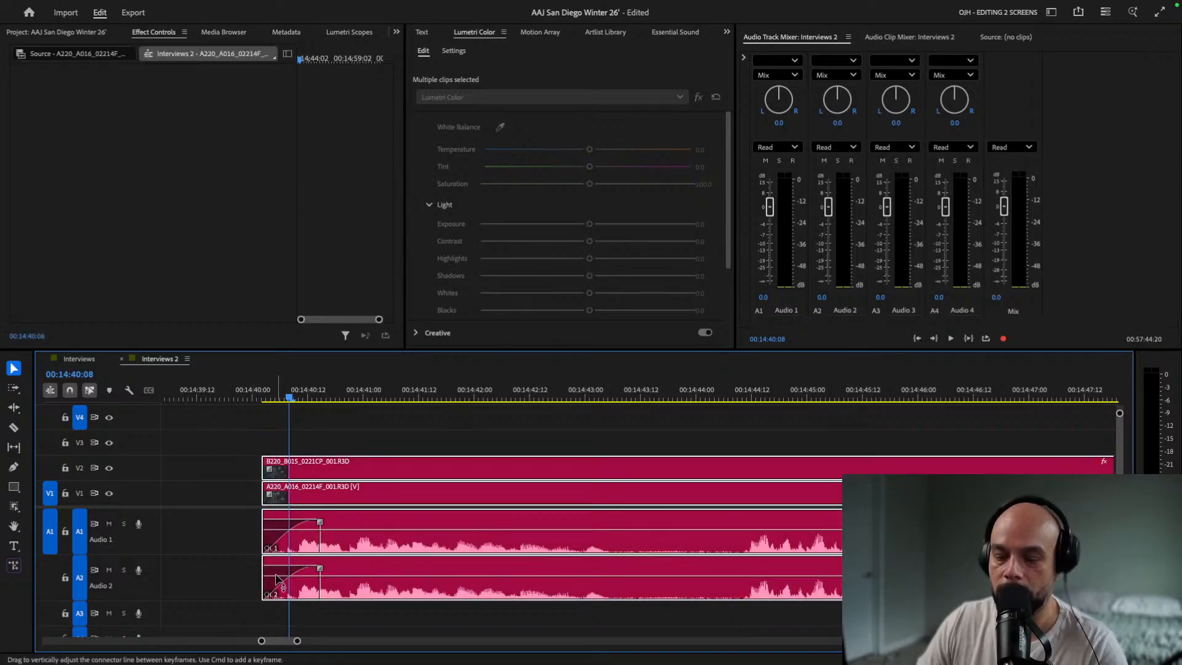
key(b)
drag(269, 471, 290, 473)
click(266, 392)
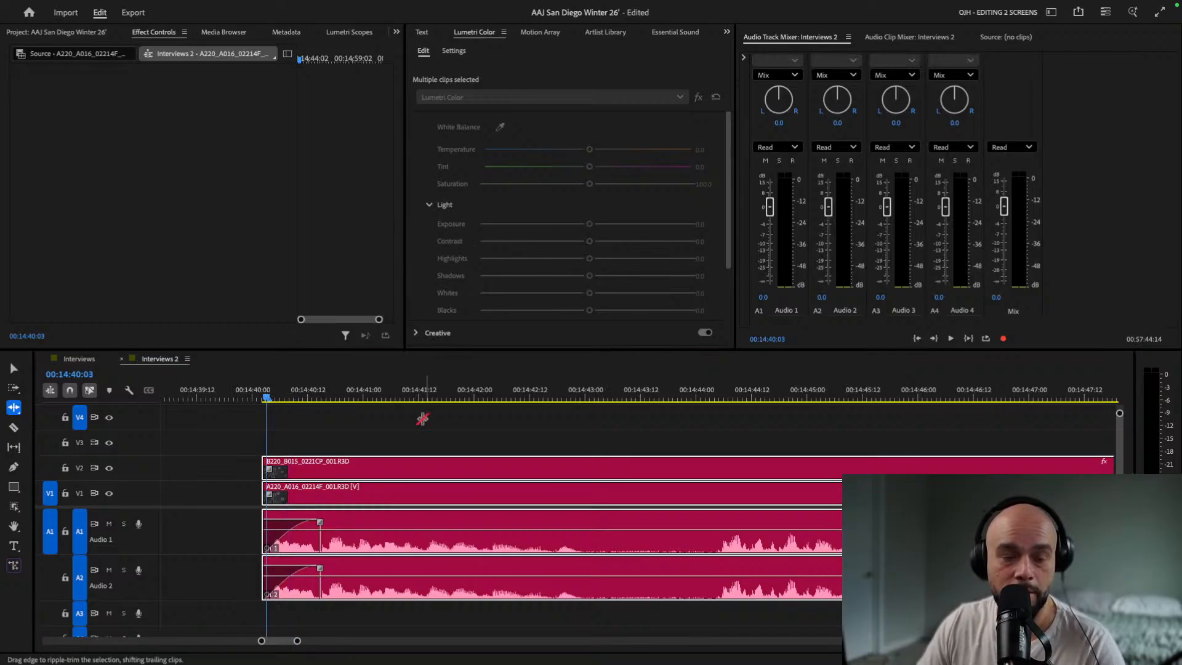
click(265, 399)
key(space)
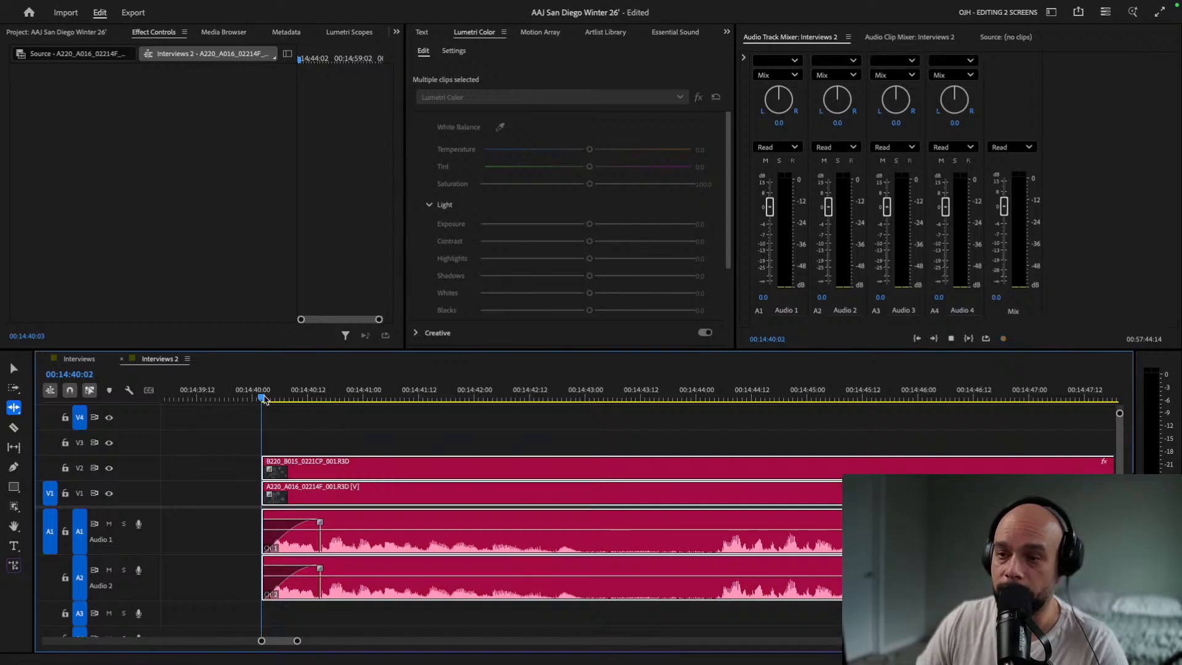
key(space)
Shorten the crossfades at the first crimson cut, near 00:15:09:18, to about 6 frames on both audio tracks.
scroll(688, 513, down, 10)
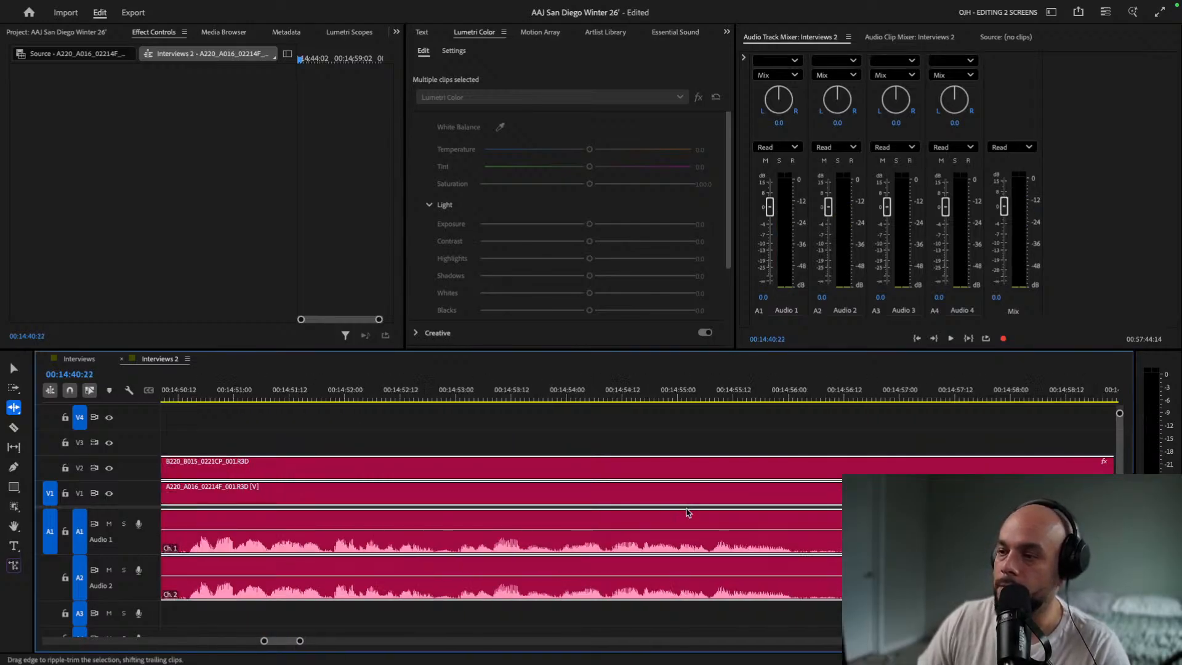
scroll(687, 512, down, 7)
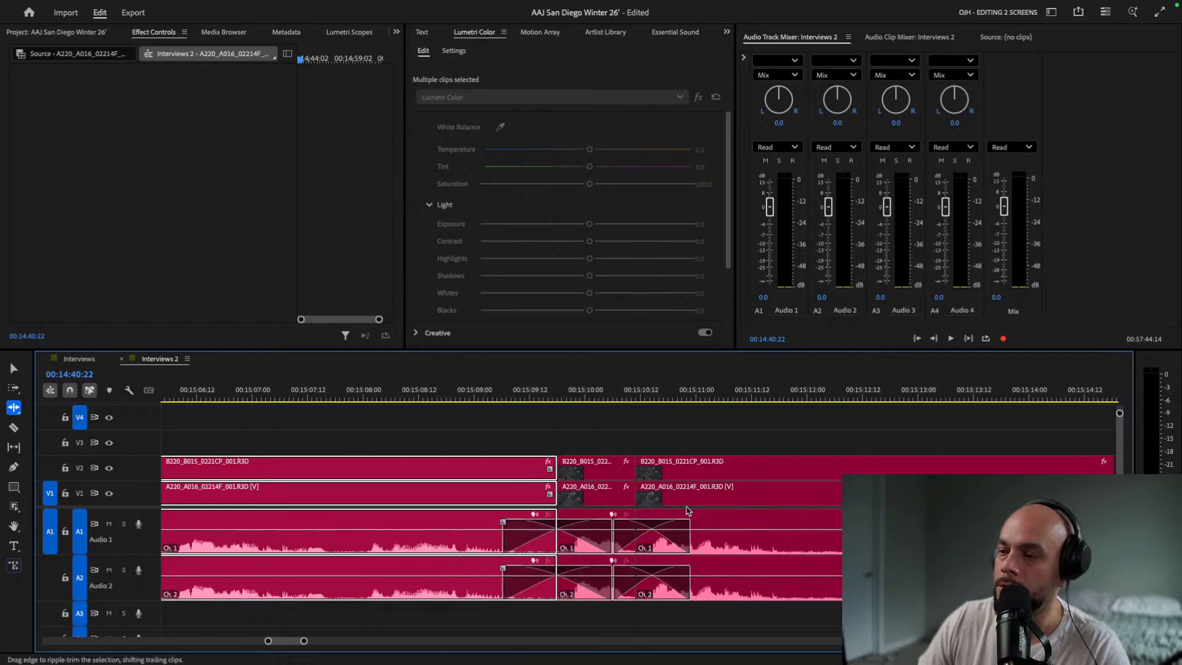
key(v)
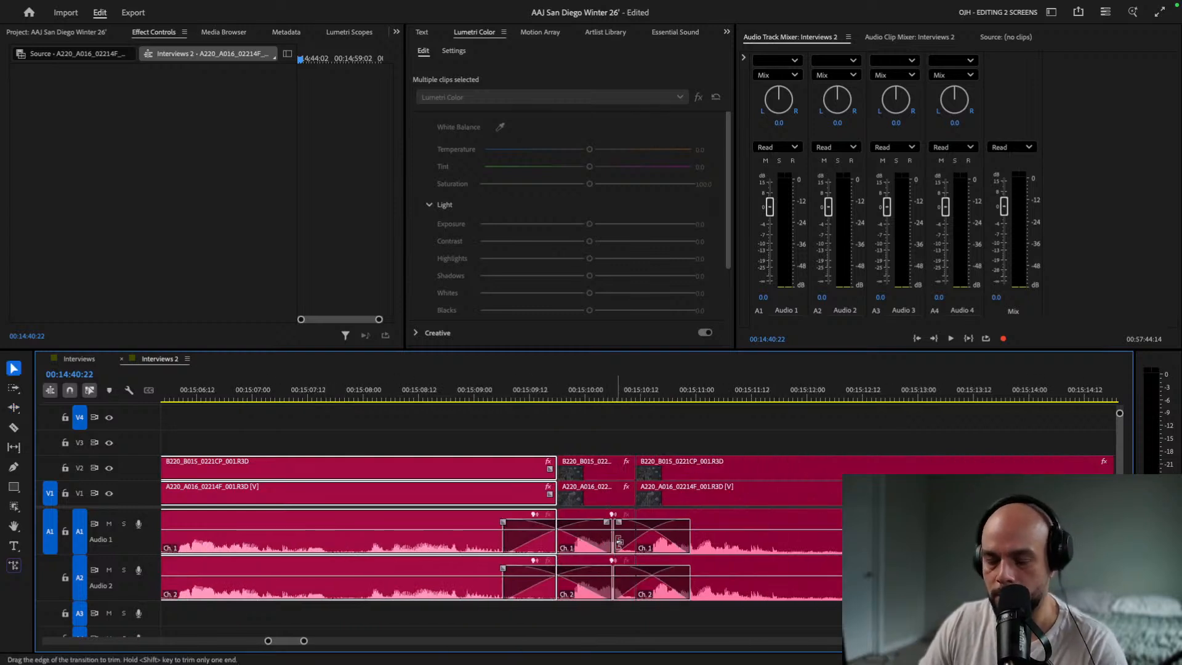
drag(604, 541, 569, 542)
Ripple-trim the end of the first crimson section back to 00:15:09:13 on all tracks.
drag(471, 389, 534, 389)
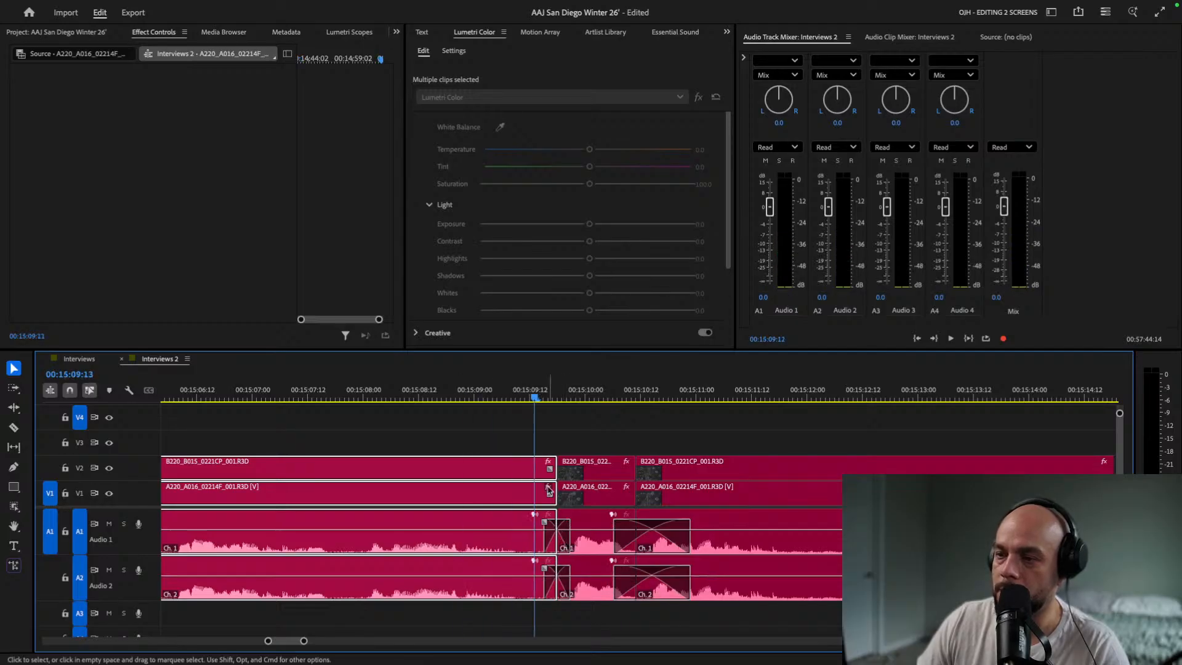
key(b)
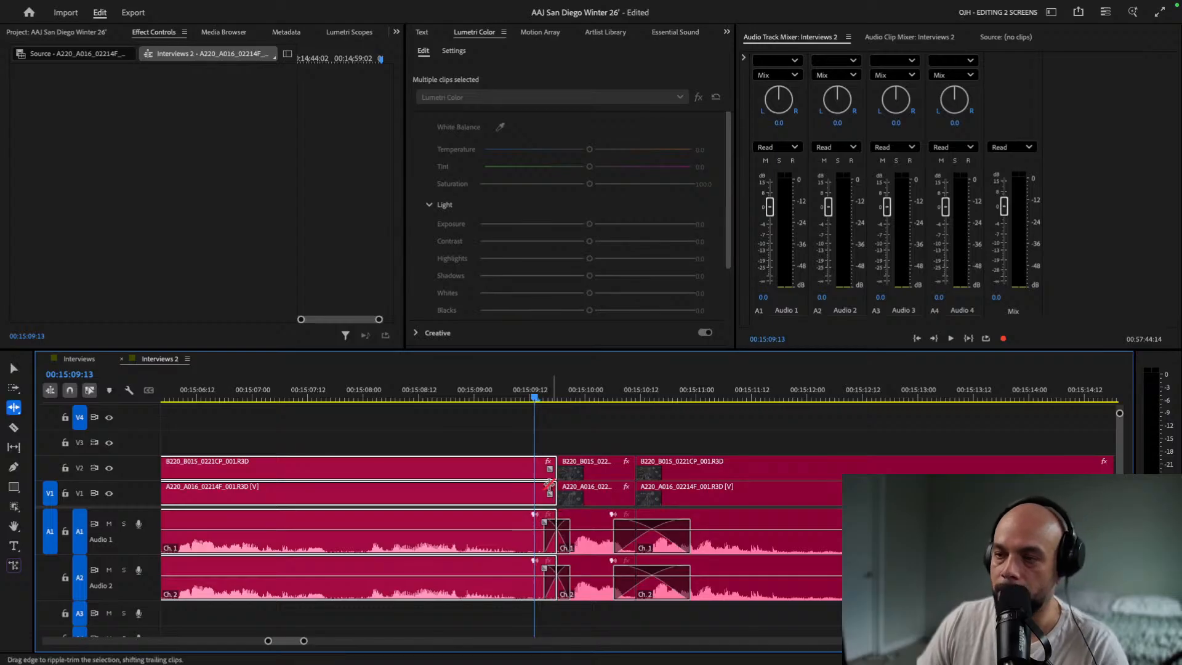
drag(552, 474, 530, 475)
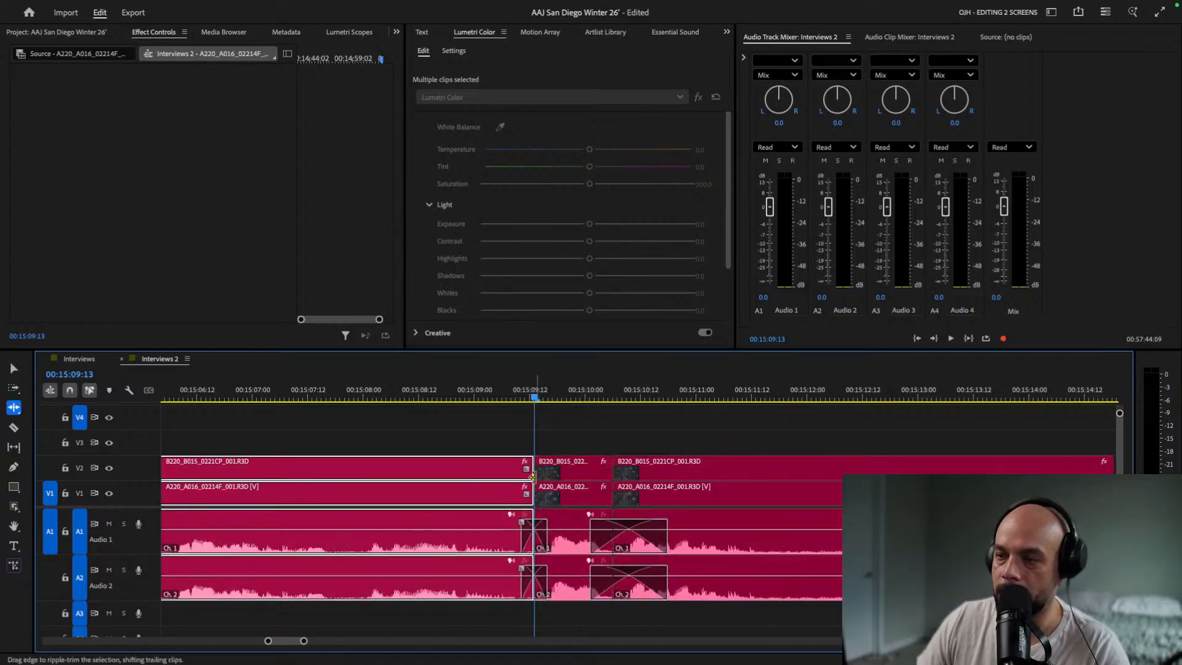
click(507, 392)
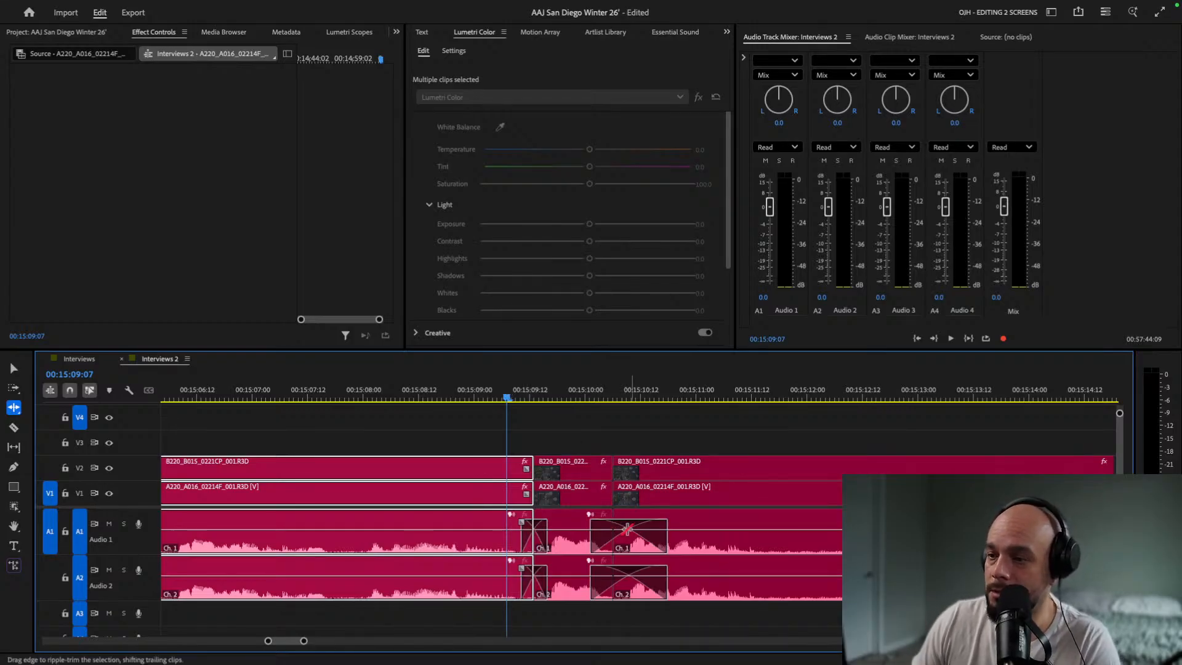
Shorten the crossfades at the second crimson cut, near 00:15:10:06, to 5 frames on both audio tracks.
key(v)
click(628, 528)
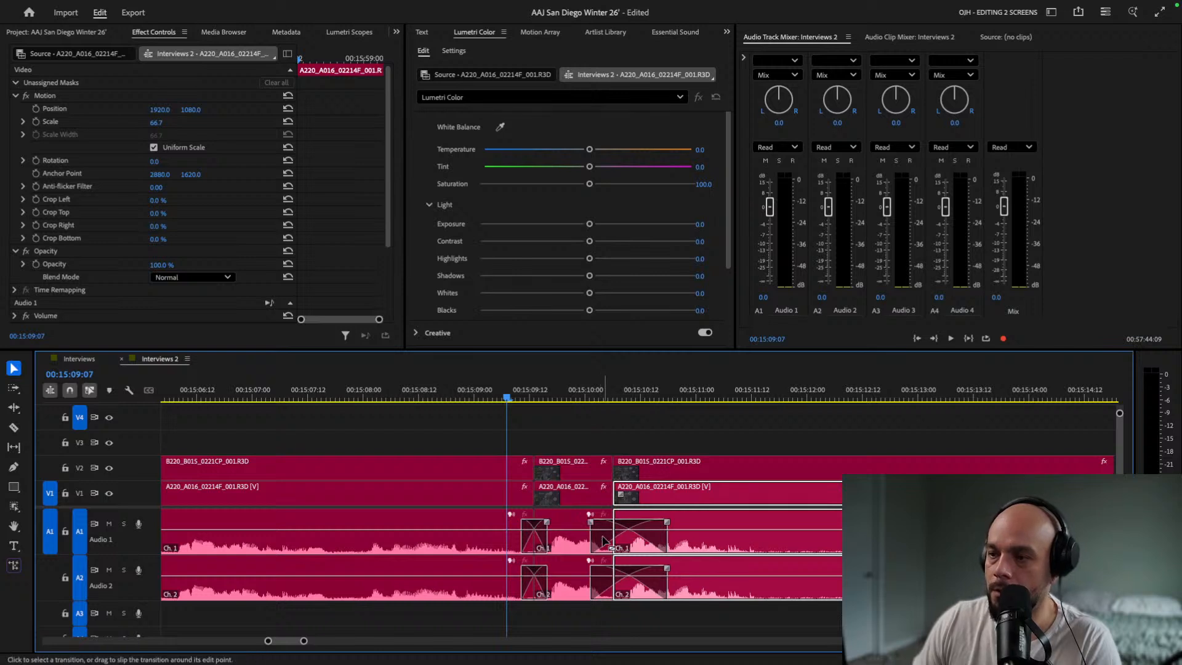
click(604, 541)
click(93, 34)
click(150, 34)
drag(634, 526, 619, 527)
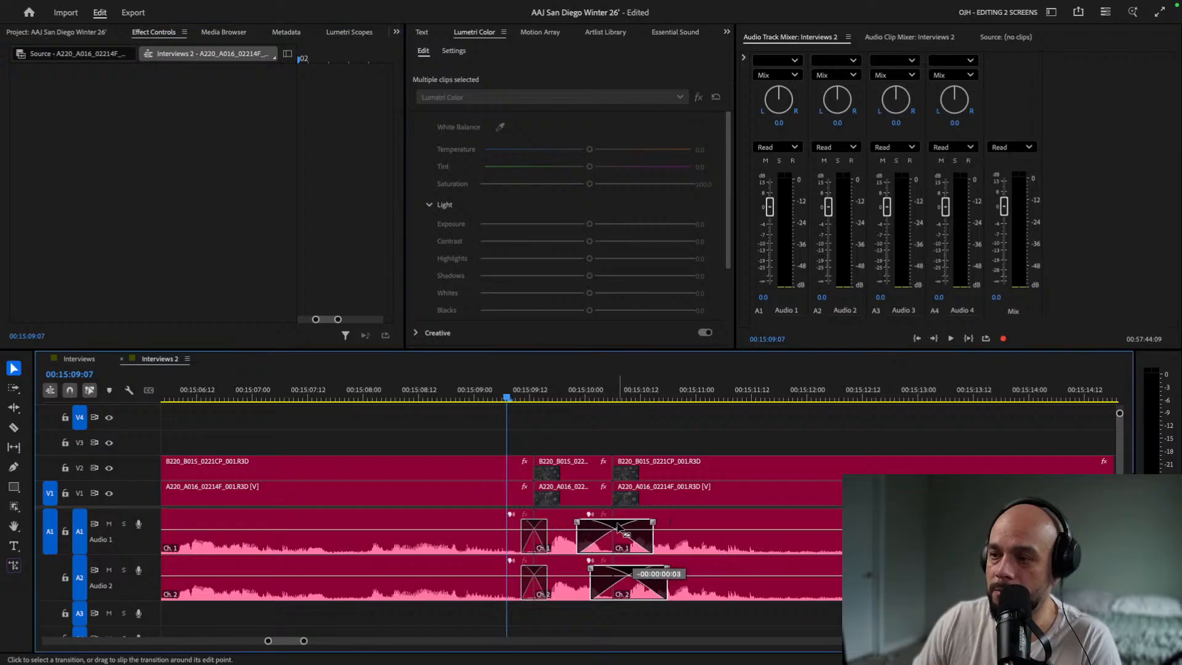
drag(628, 574, 622, 541)
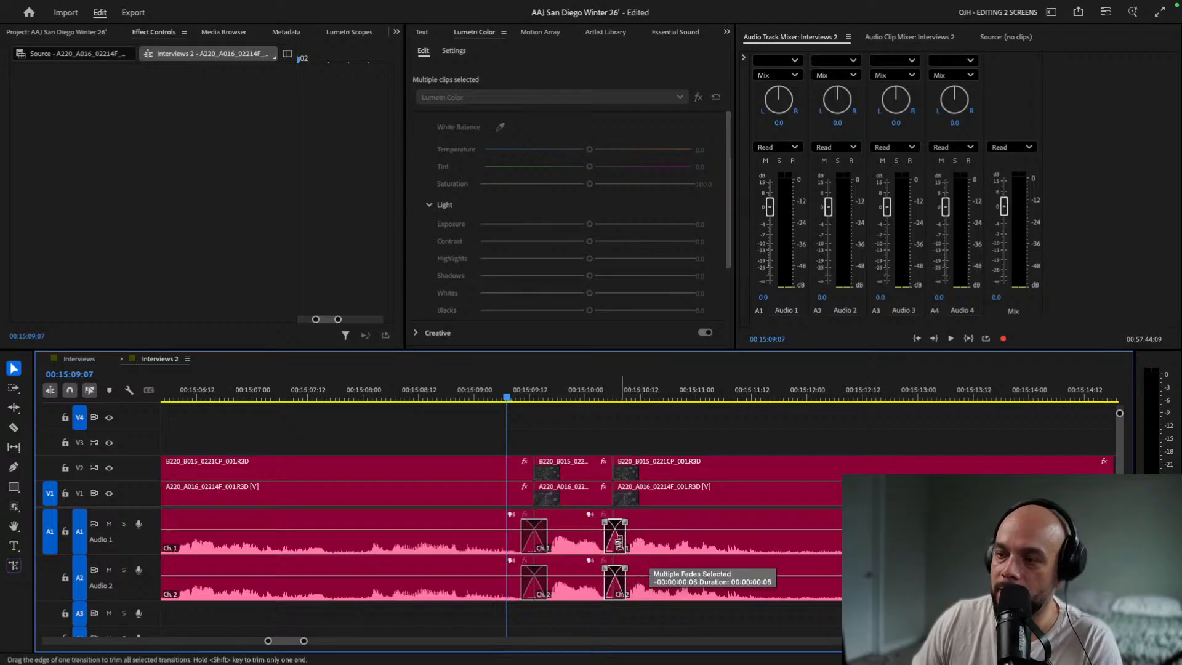
Play across the two closely spaced crimson cuts and delete the short section between them on all tracks.
click(455, 389)
key(space)
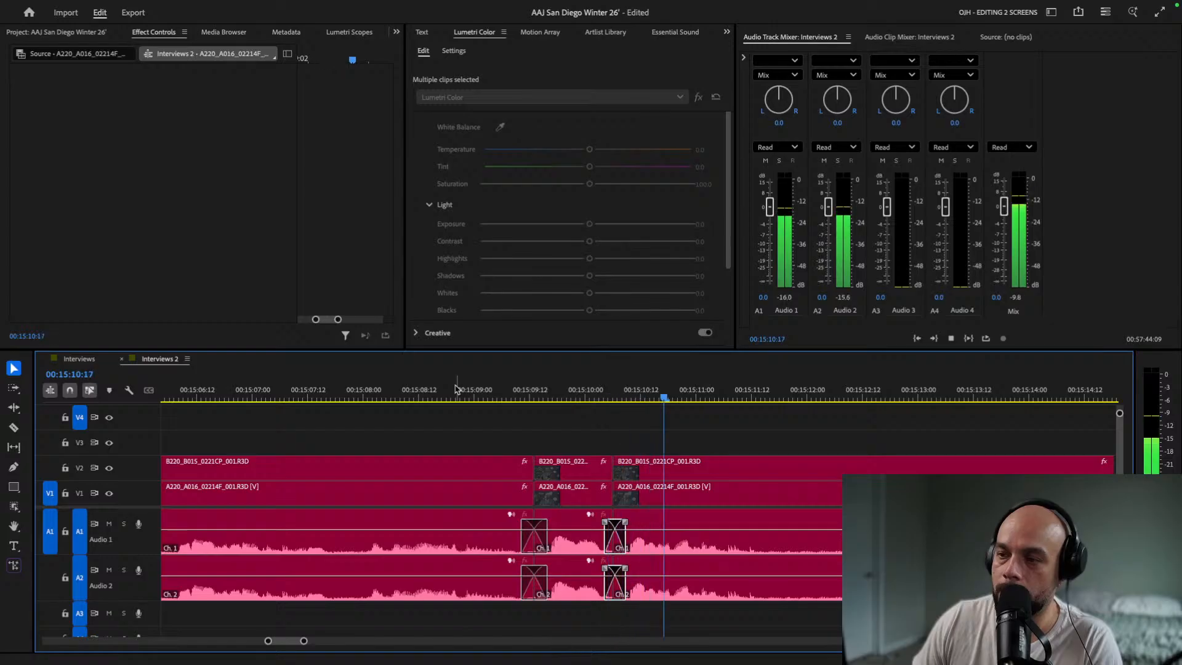
key(space)
scroll(341, 389, down, 3)
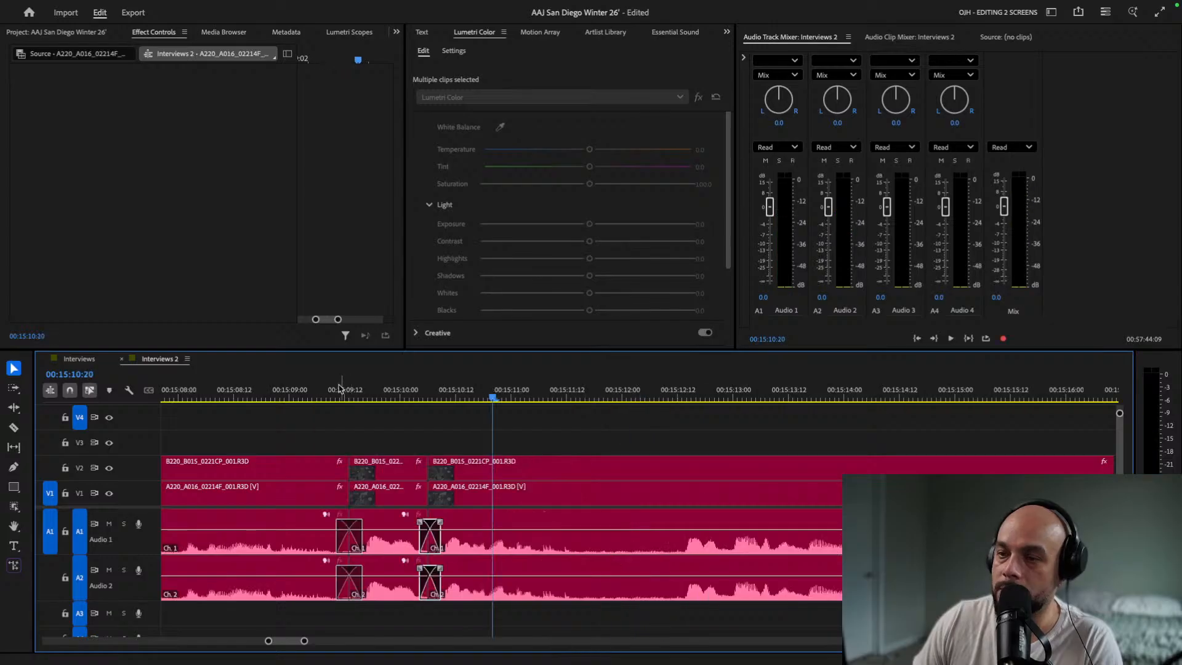
key(j)
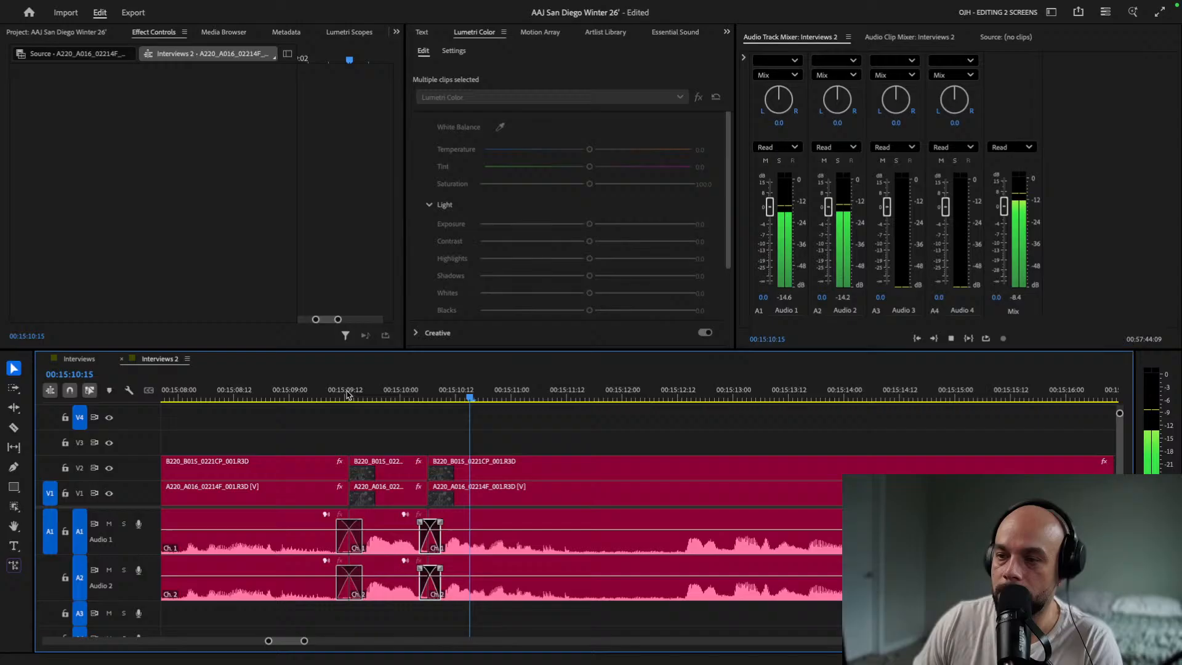
click(383, 466)
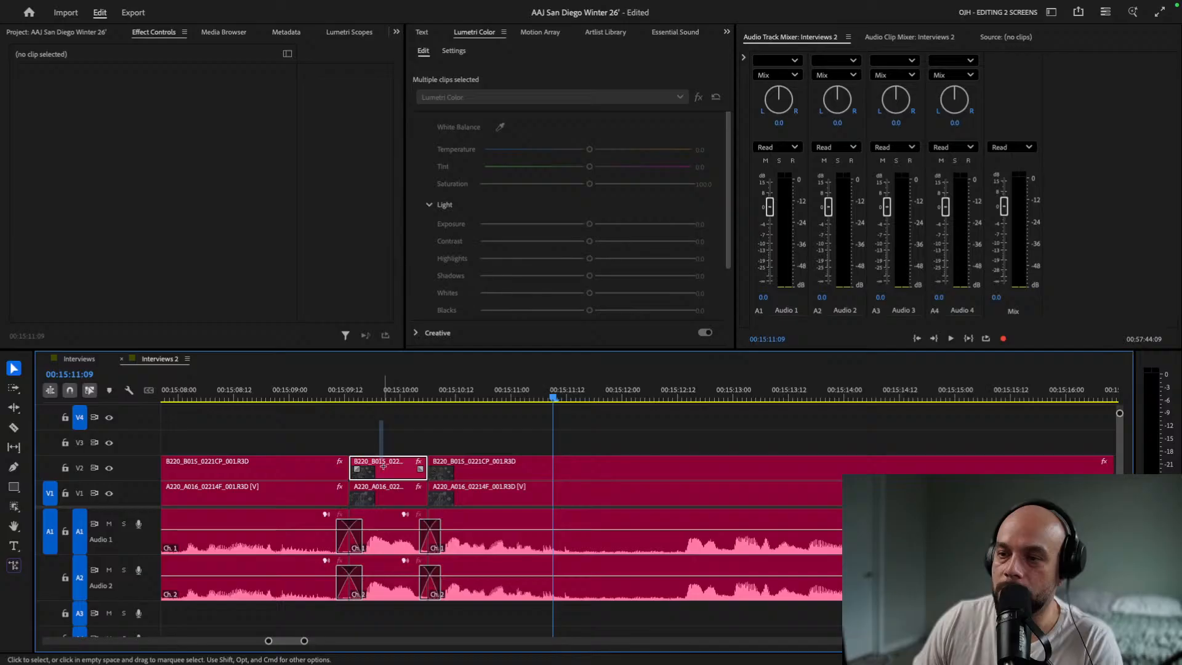
shift+click(394, 571)
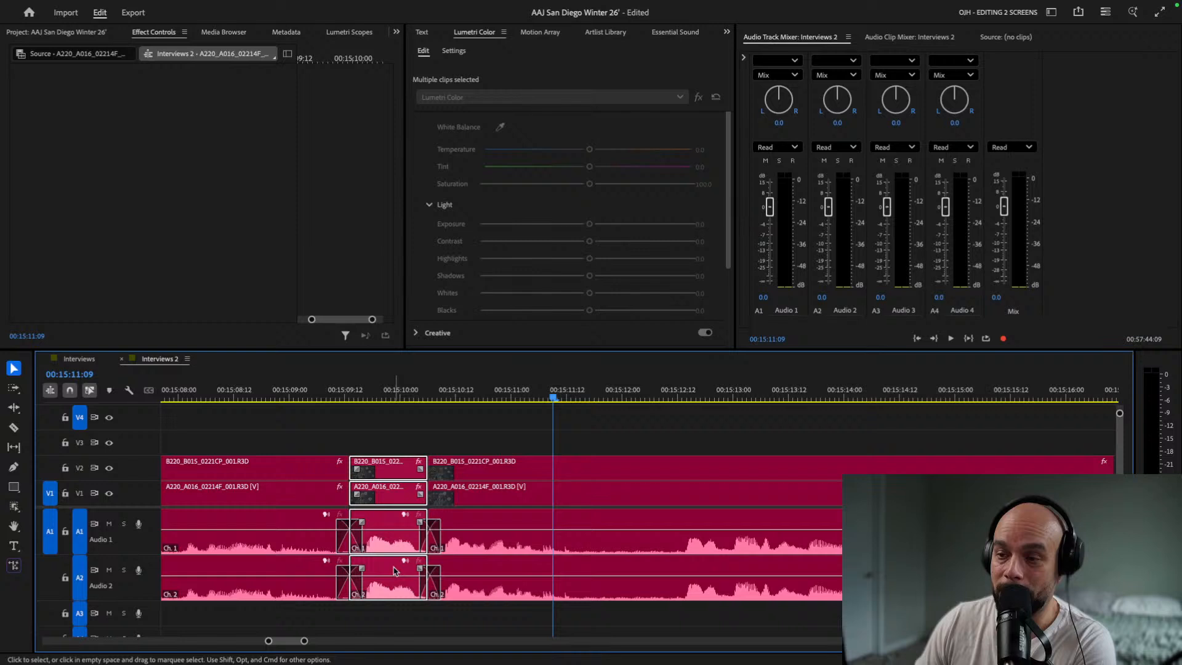
key(Delete)
Shift all following clips back to close the gap at 00:15:09:13, crossfade the audio there over about 6 frames, and play the join.
key(a)
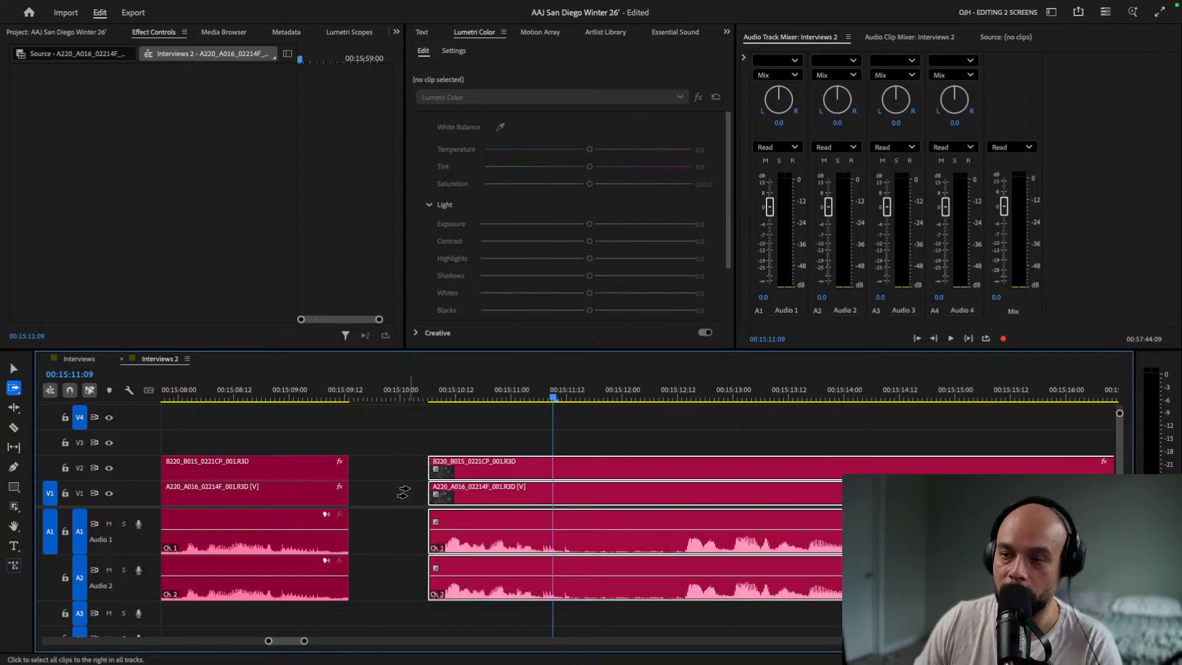
click(425, 519)
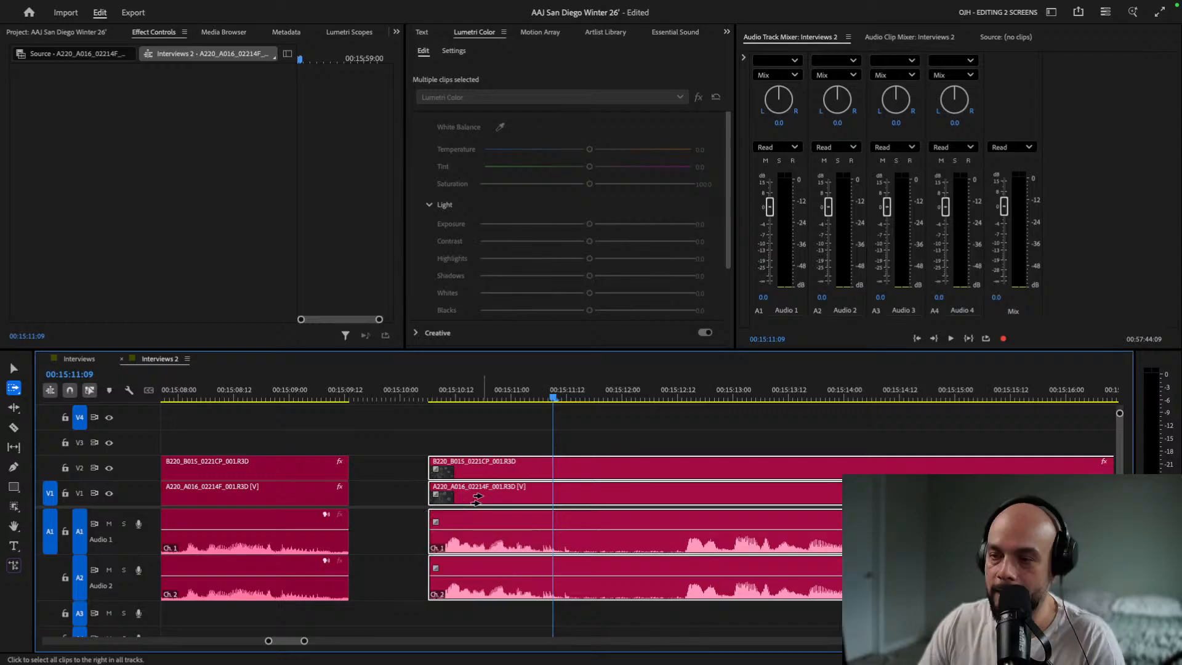
mouse_move(475, 500)
mouse_down()
mouse_move(493, 502)
mouse_move(461, 504)
mouse_up()
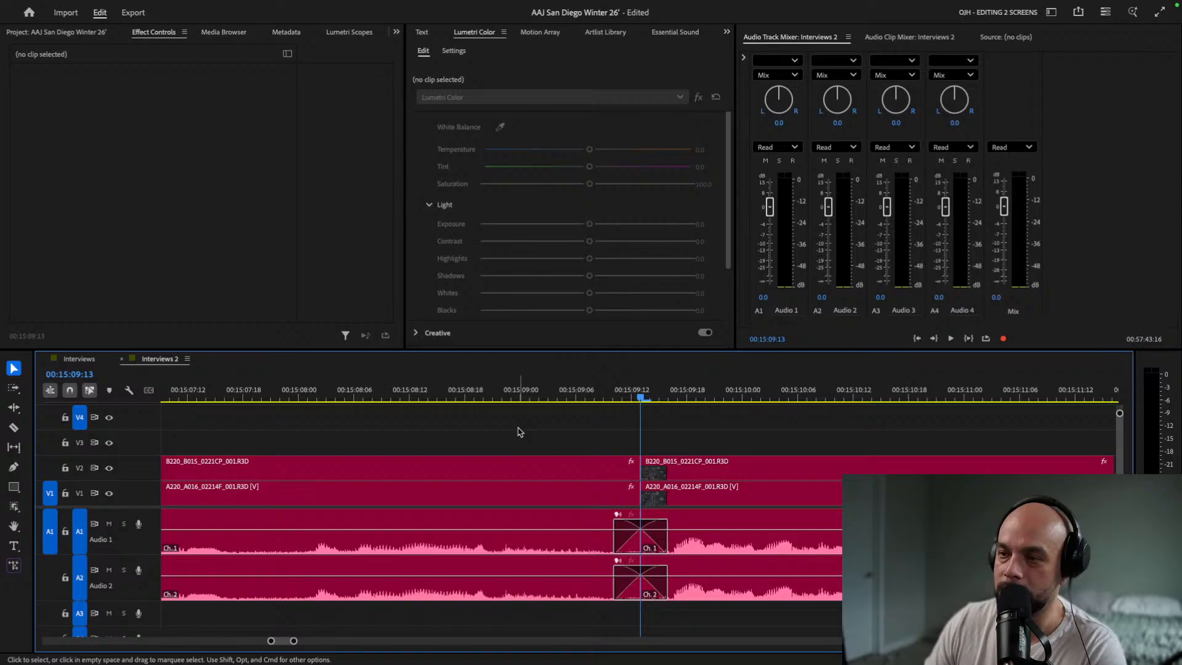
key(space)
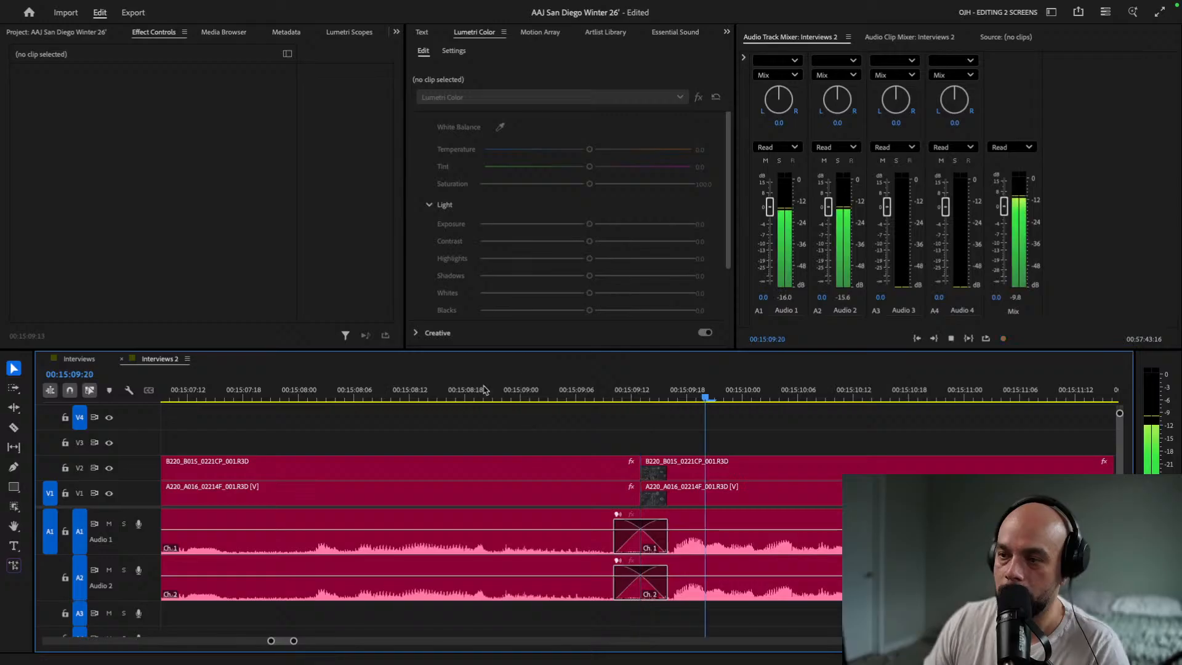
key(space)
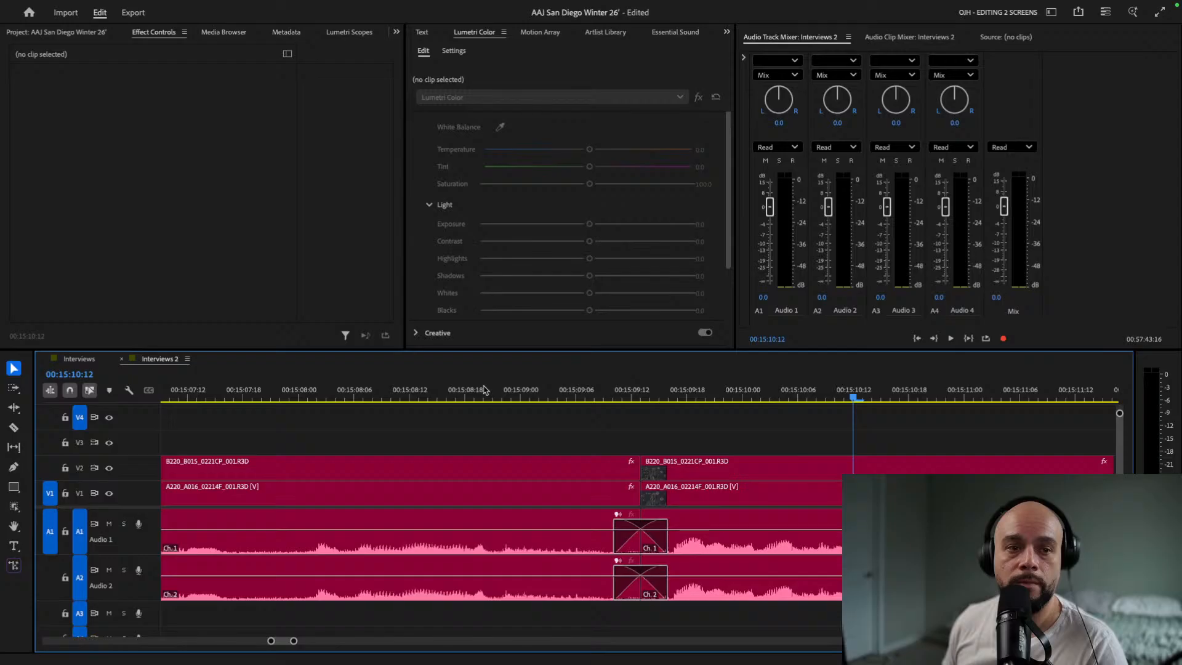
Play the crimson section onward from 00:15:10:06, just past the join.
scroll(484, 390, up, 2)
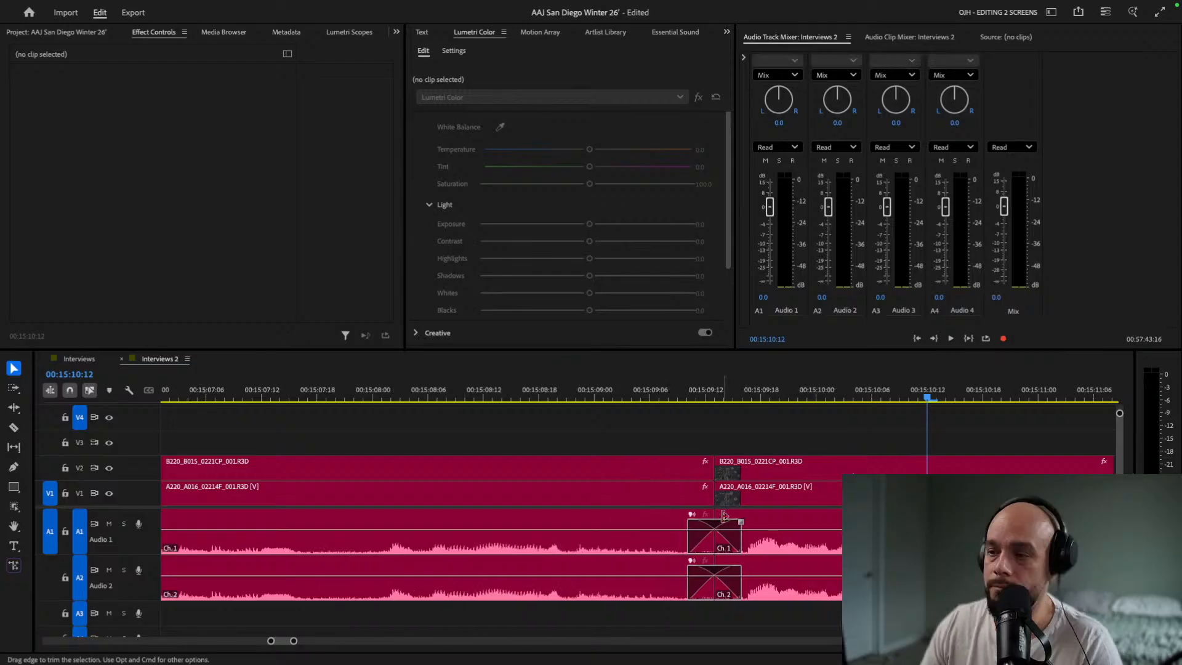
scroll(394, 390, down, 10)
click(394, 391)
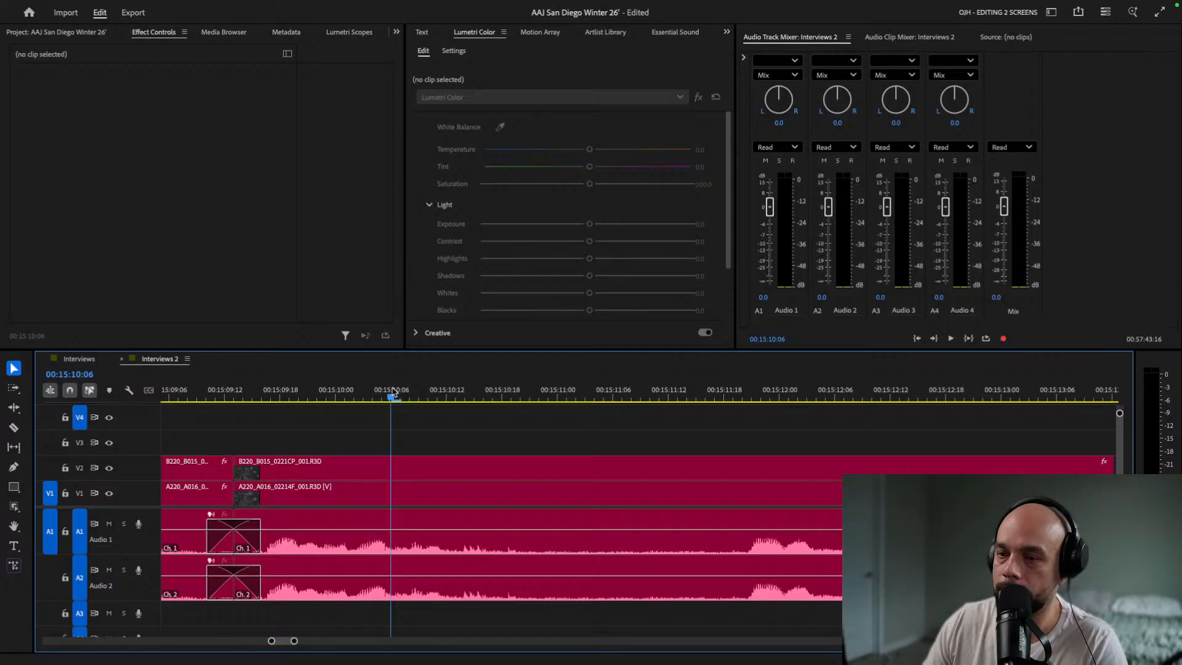
key(space)
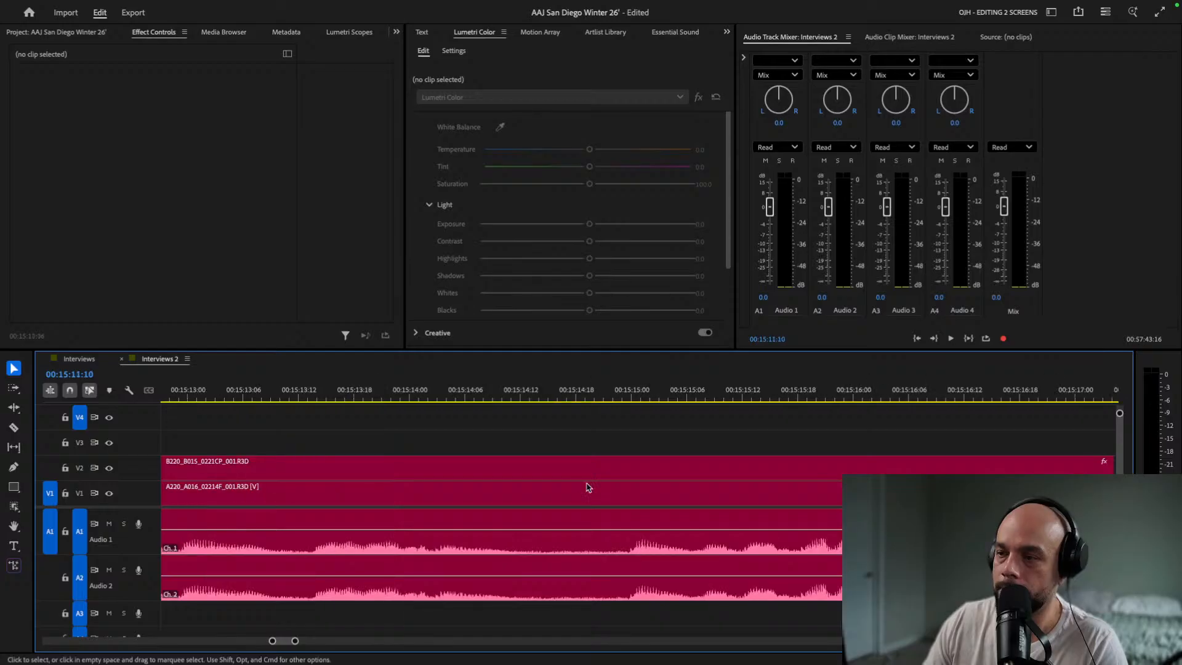
Shorten the crossfades at the next crimson cut, near 00:16:12:13, to about 6 frames on both audio tracks.
scroll(621, 545, down, 10)
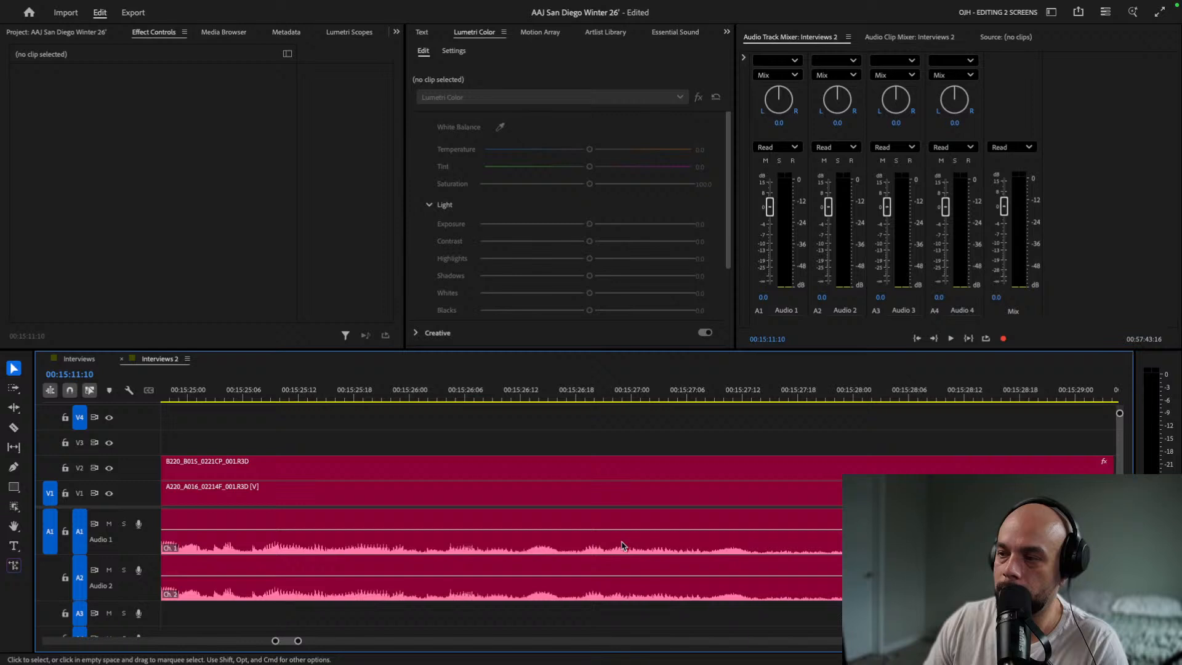
scroll(621, 545, down, 10)
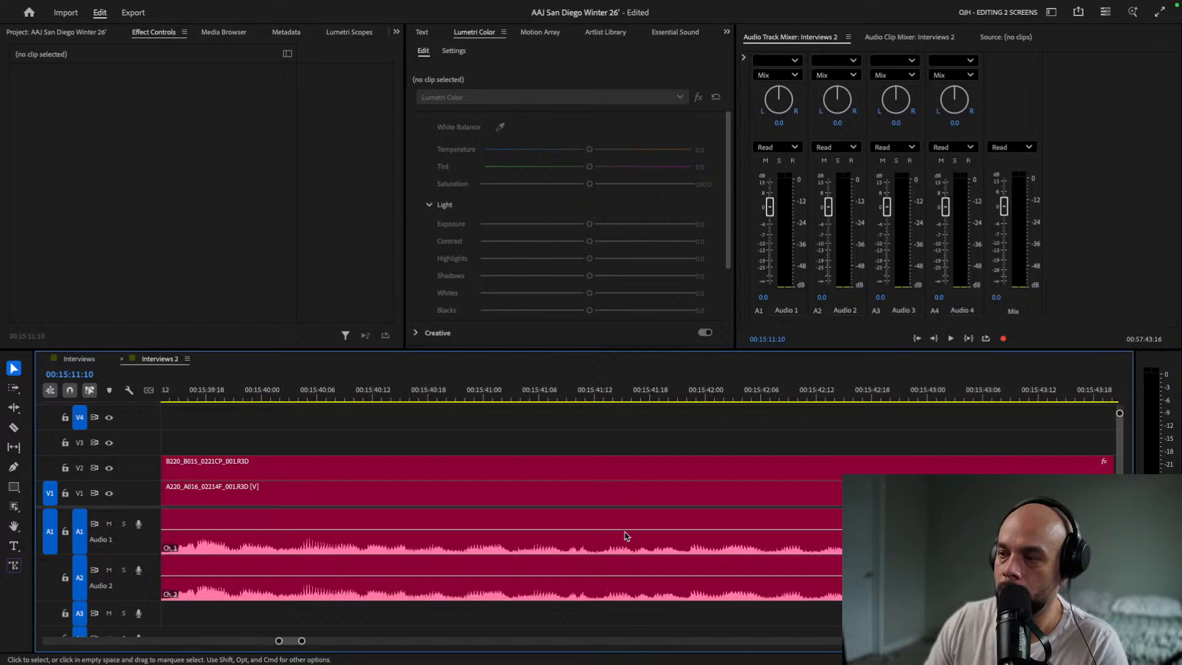
scroll(625, 535, down, 10)
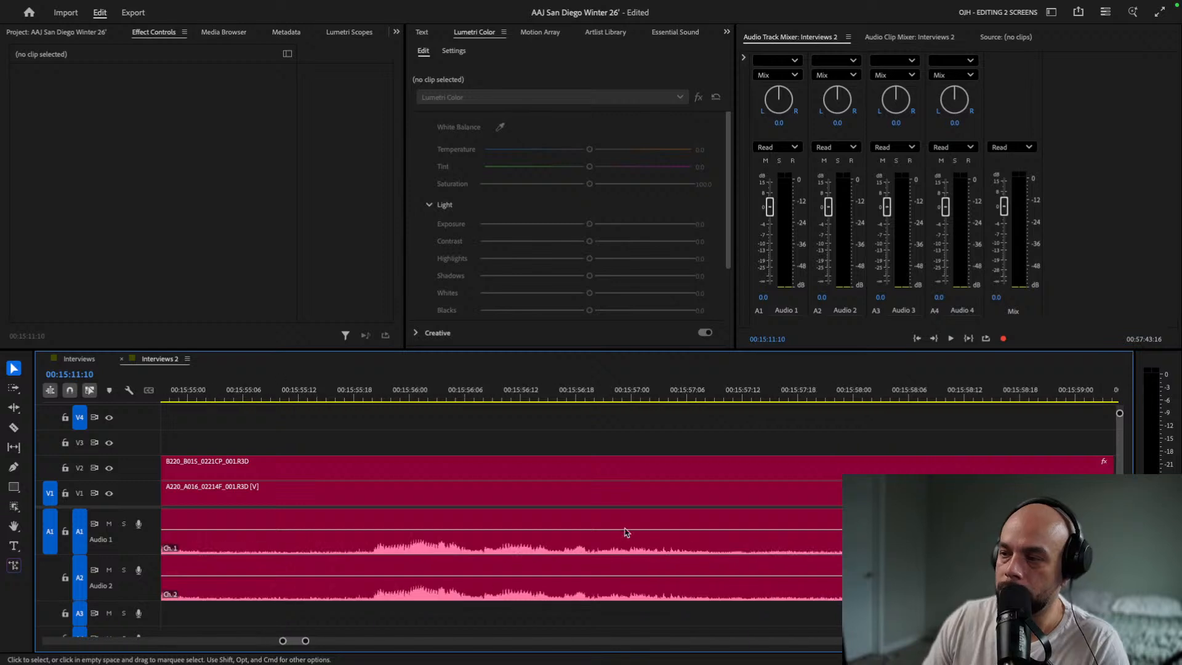
key(minus)
key(minus)
key(minus)
scroll(672, 538, down, 5)
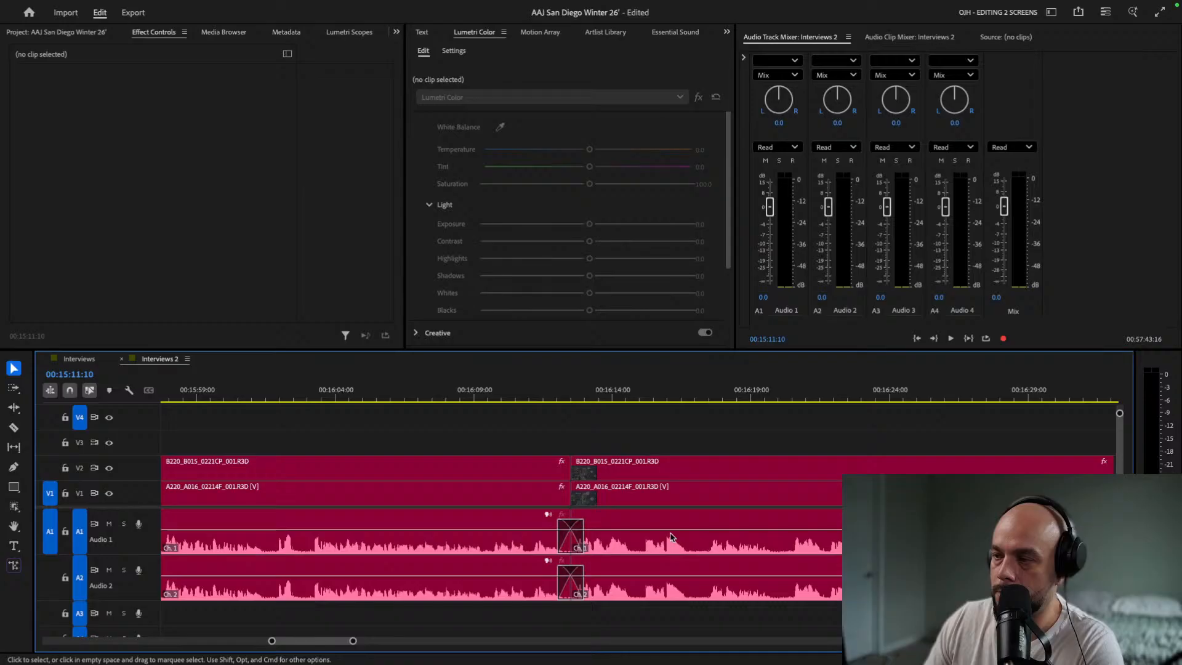
key(equal)
key(equal)
key(equal)
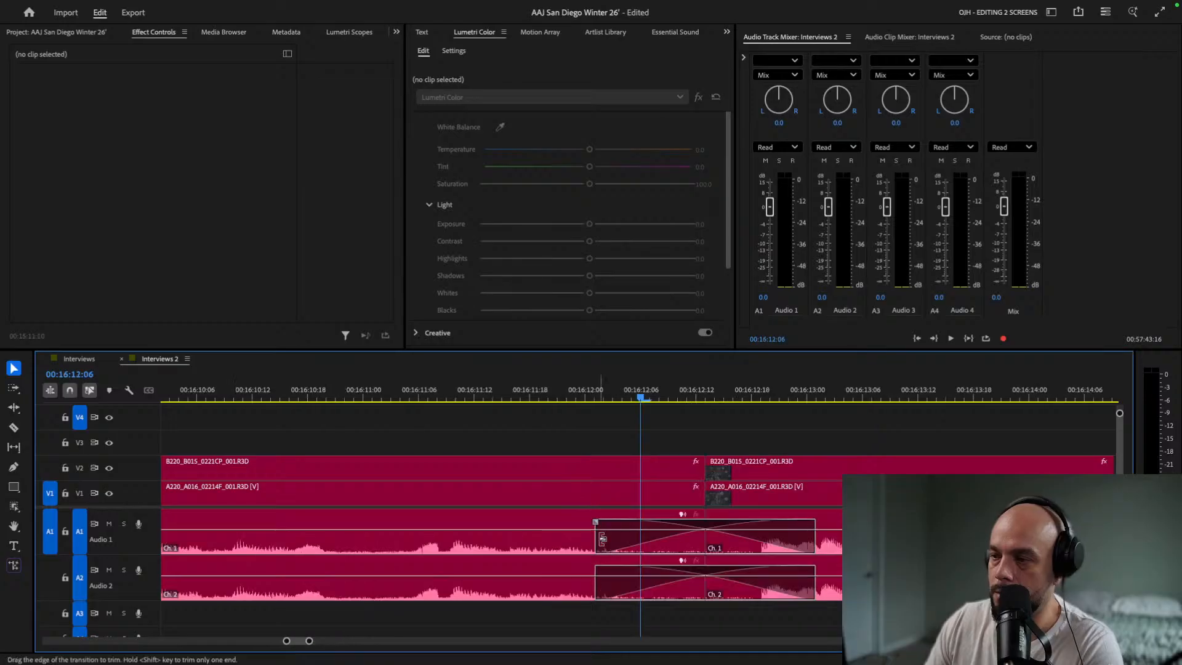
drag(602, 539, 679, 539)
Ripple-trim 3 frames off the start of the crimson section after 00:16:12:13 on all tracks, and play across the cut.
click(673, 392)
drag(719, 431, 748, 537)
key(b)
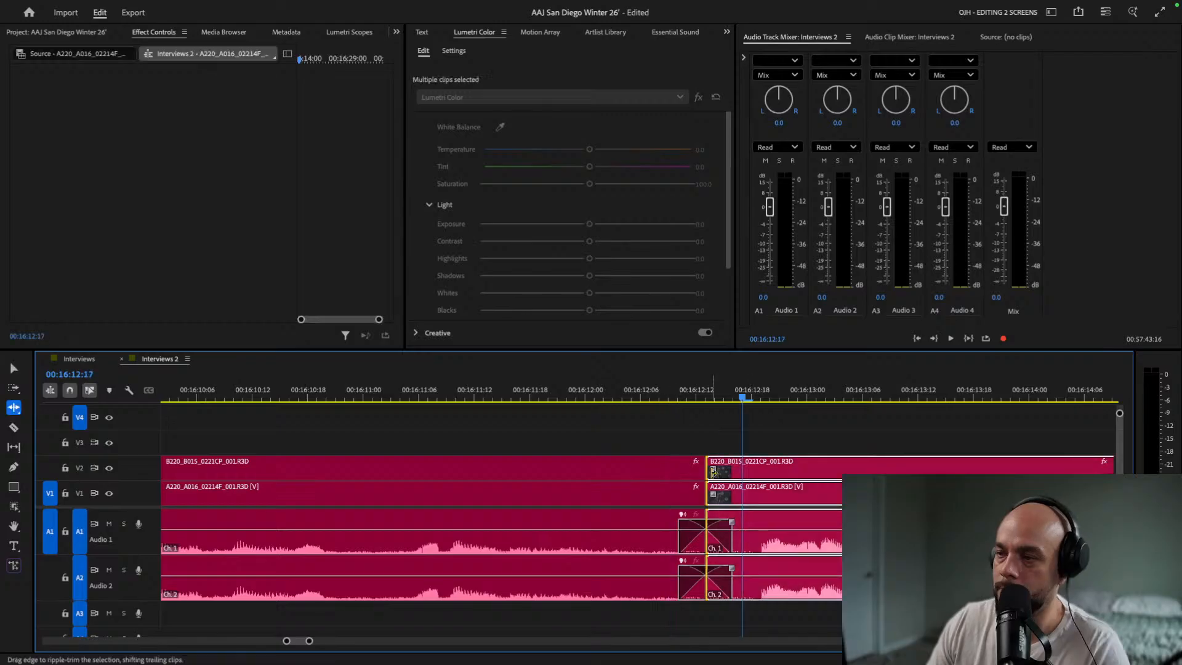
drag(712, 472, 739, 472)
click(652, 391)
key(space)
key(space)
Shorten the crossfades at the following crimson cut, near 00:16:40:23, to about 4 frames on both audio tracks, and play across it.
scroll(768, 555, right, 5)
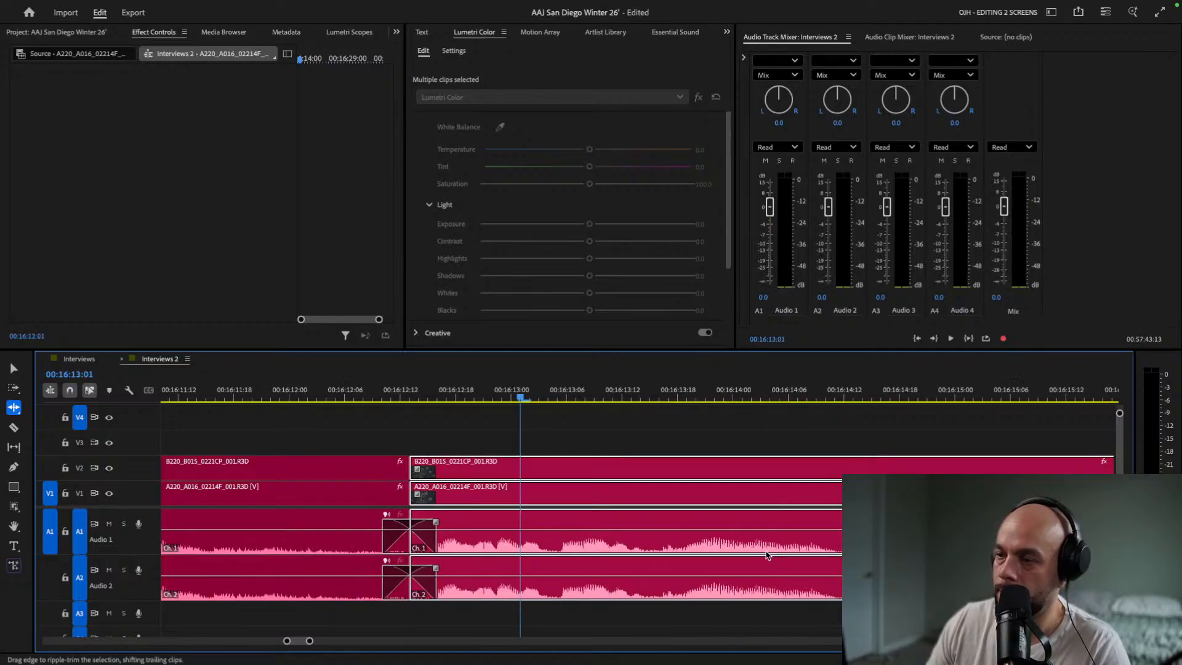
scroll(768, 555, right, 10)
scroll(778, 546, right, 10)
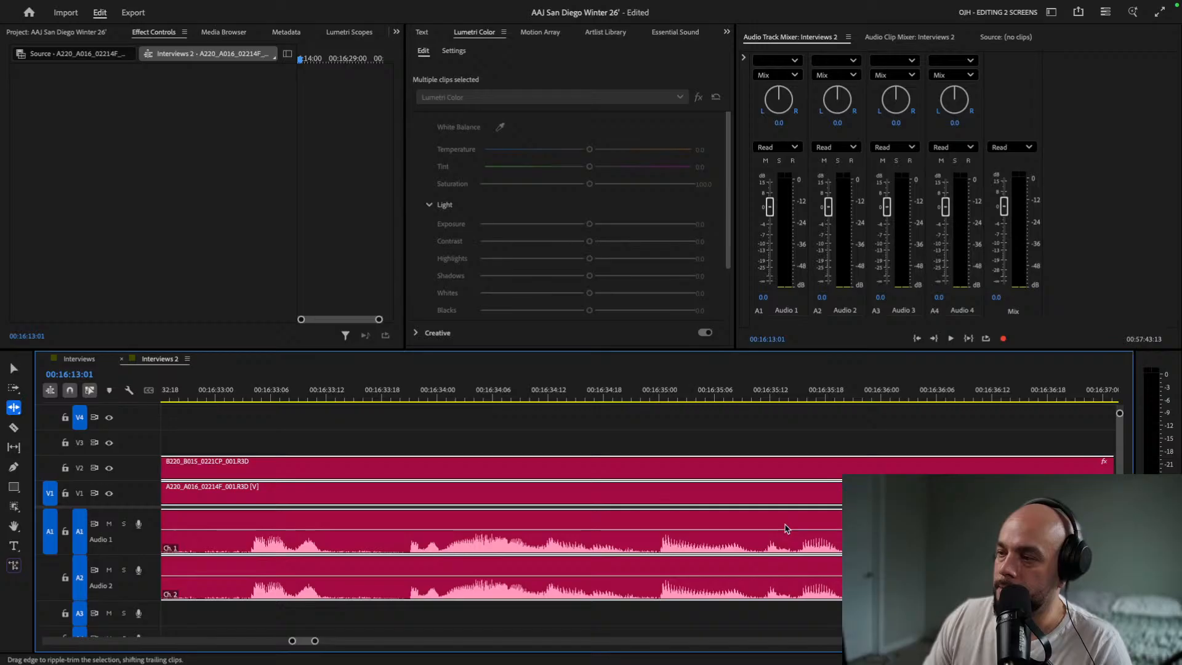
scroll(784, 528, right, 3)
scroll(781, 522, down, 3)
click(811, 406)
scroll(800, 411, up, 5)
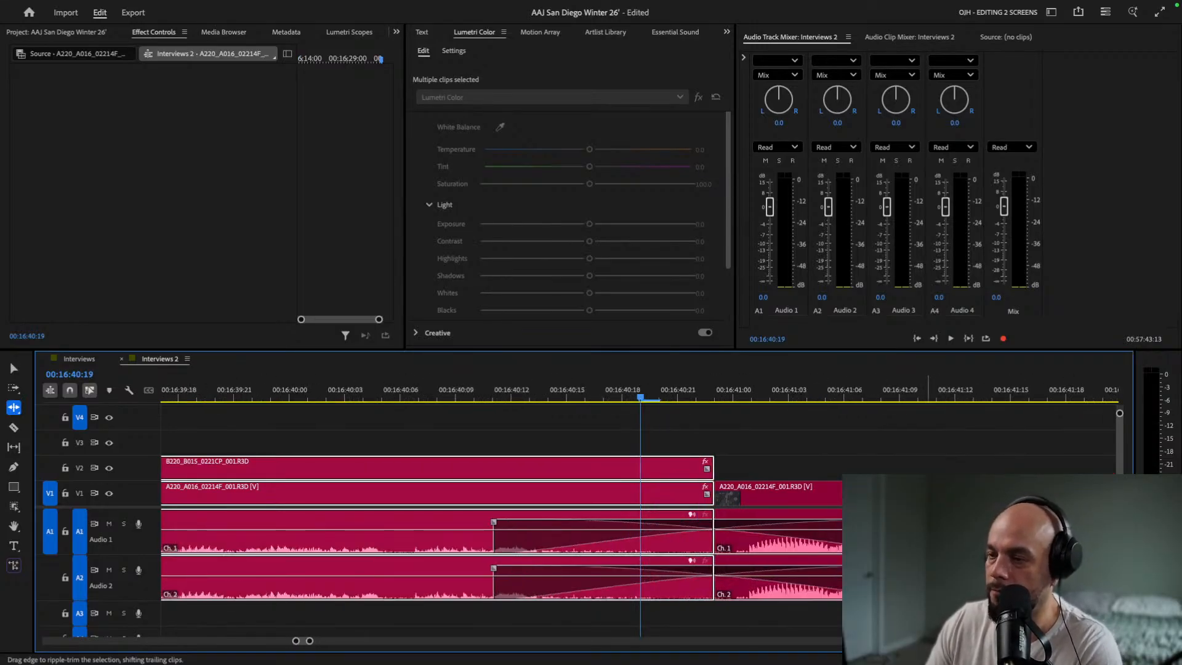
key(v)
drag(494, 535, 743, 538)
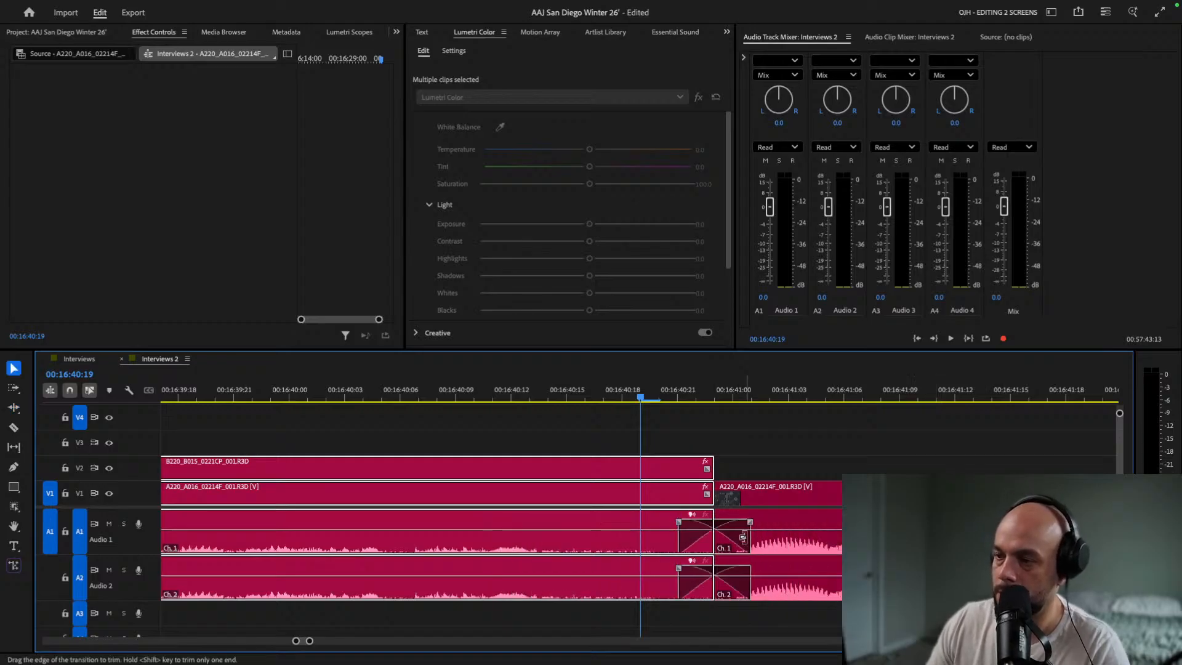
click(506, 397)
key(space)
key(space)
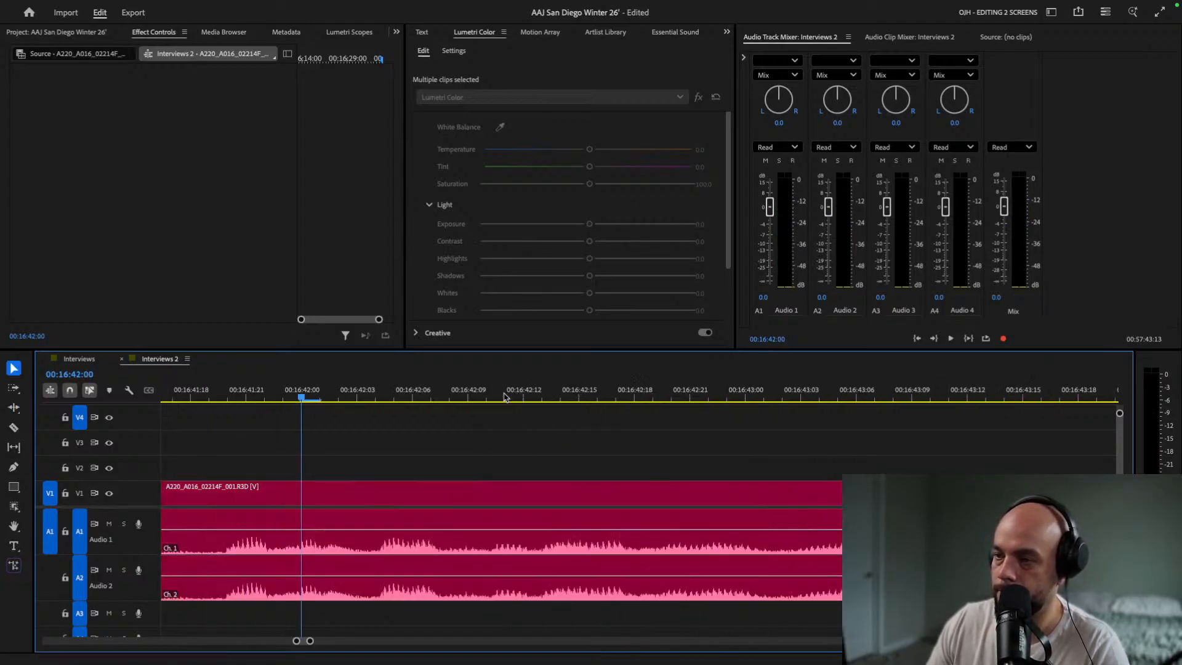
Play the end of the last crimson section from about 00:17:03 to check its closing audio fade-outs.
key(minus)
key(minus)
key(minus)
key(minus)
key(minus)
scroll(611, 529, right, 2)
click(601, 383)
key(equal)
key(equal)
key(equal)
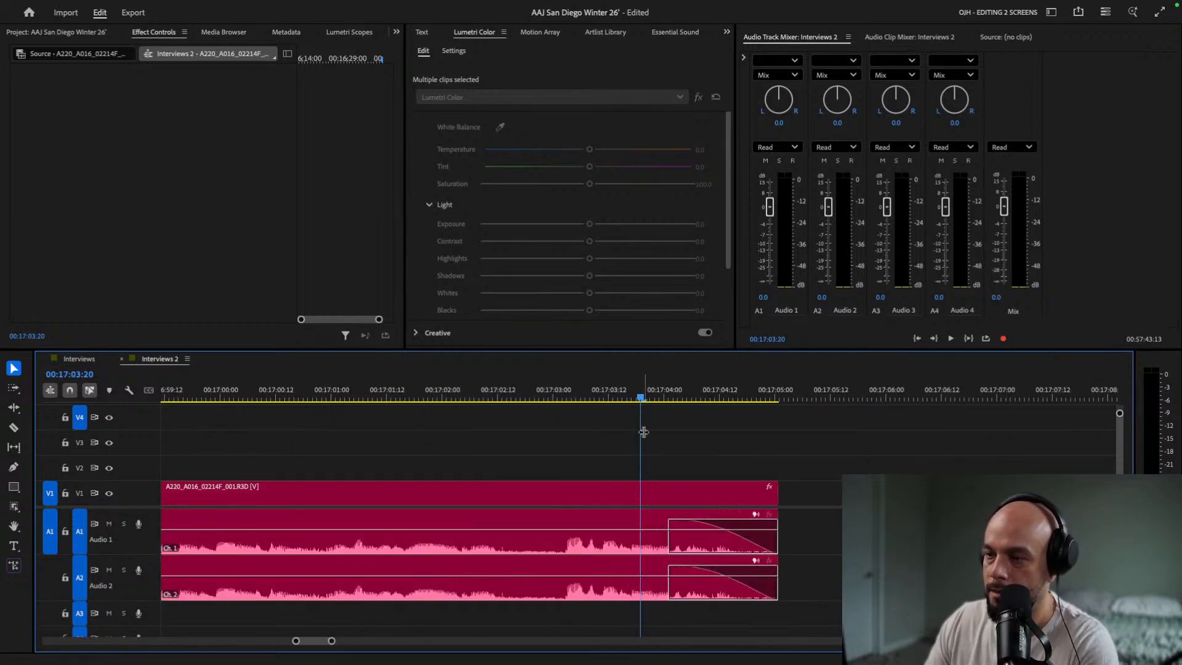
click(583, 384)
key(space)
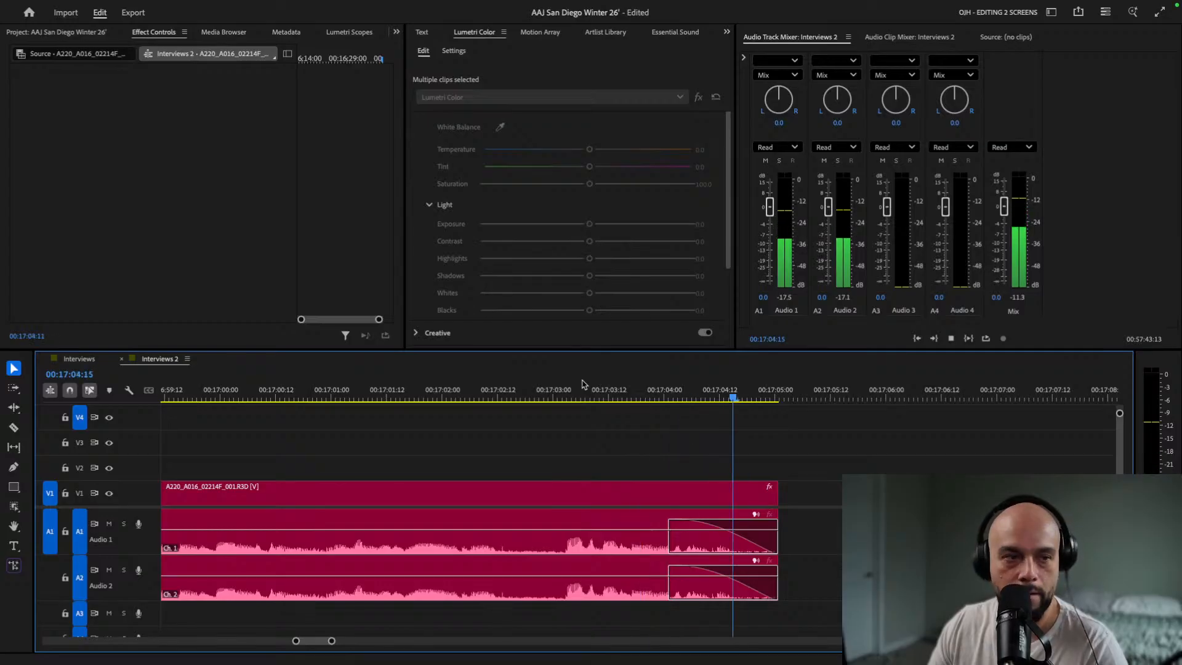
key(space)
Save the project.
key(minus)
key(minus)
key(minus)
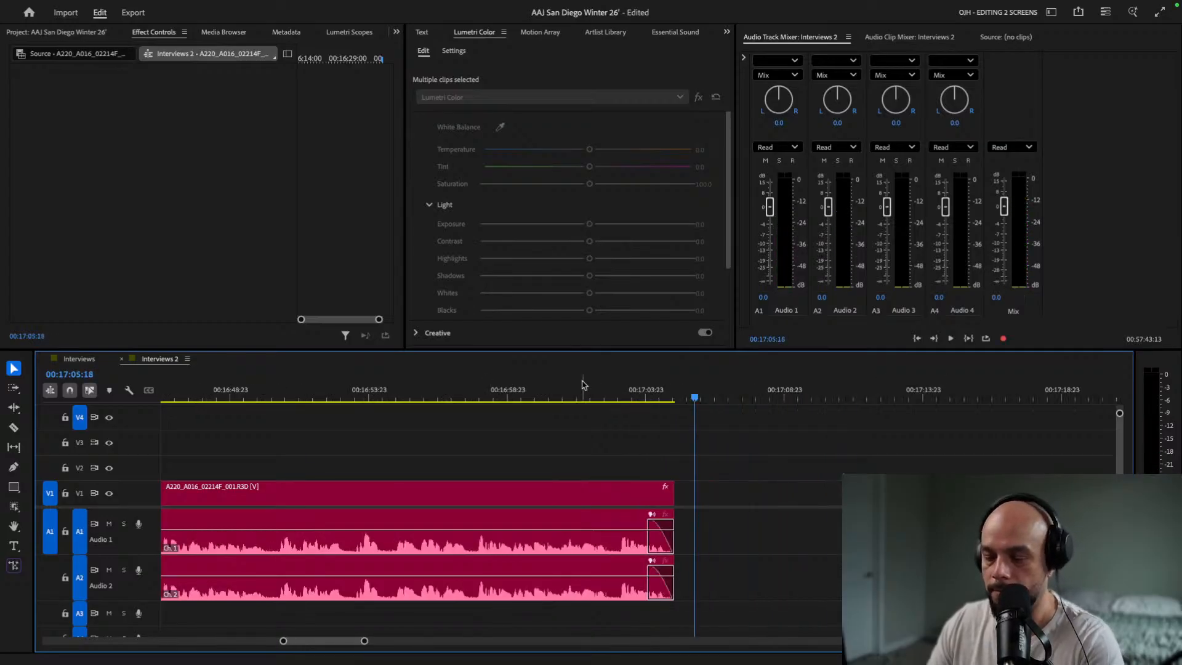
key(ctrl+s)
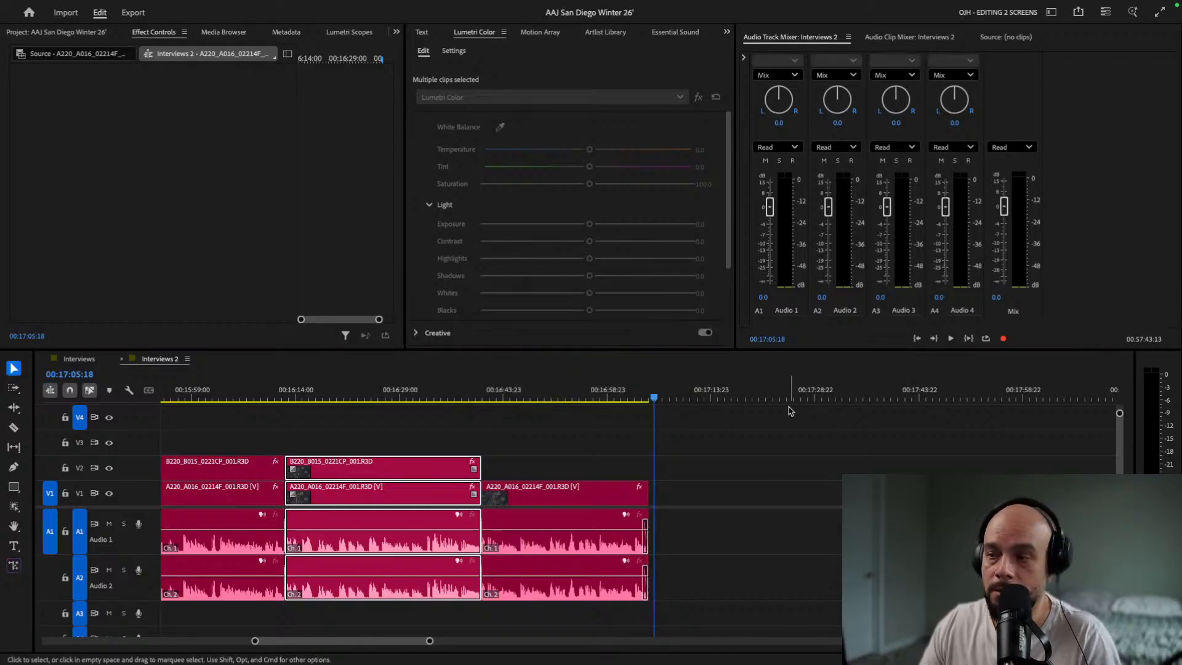
Examine the opening of the blue interview section after the gap by scrubbing and playing through it.
scroll(791, 431, down, 10)
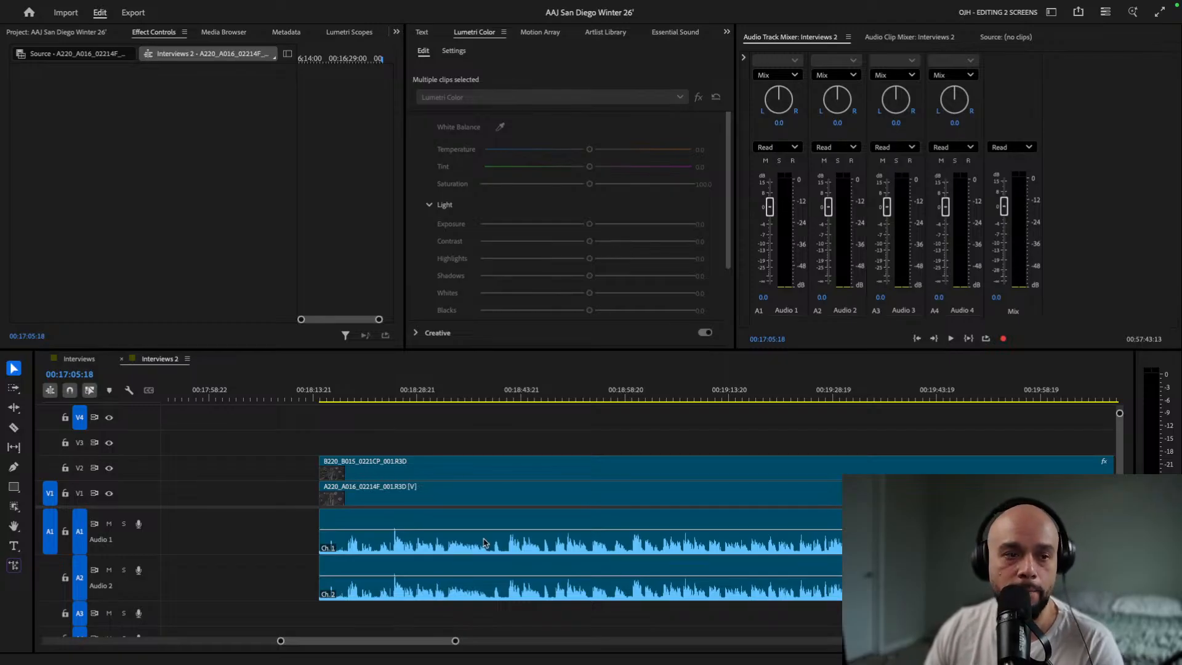
scroll(674, 534, up, 5)
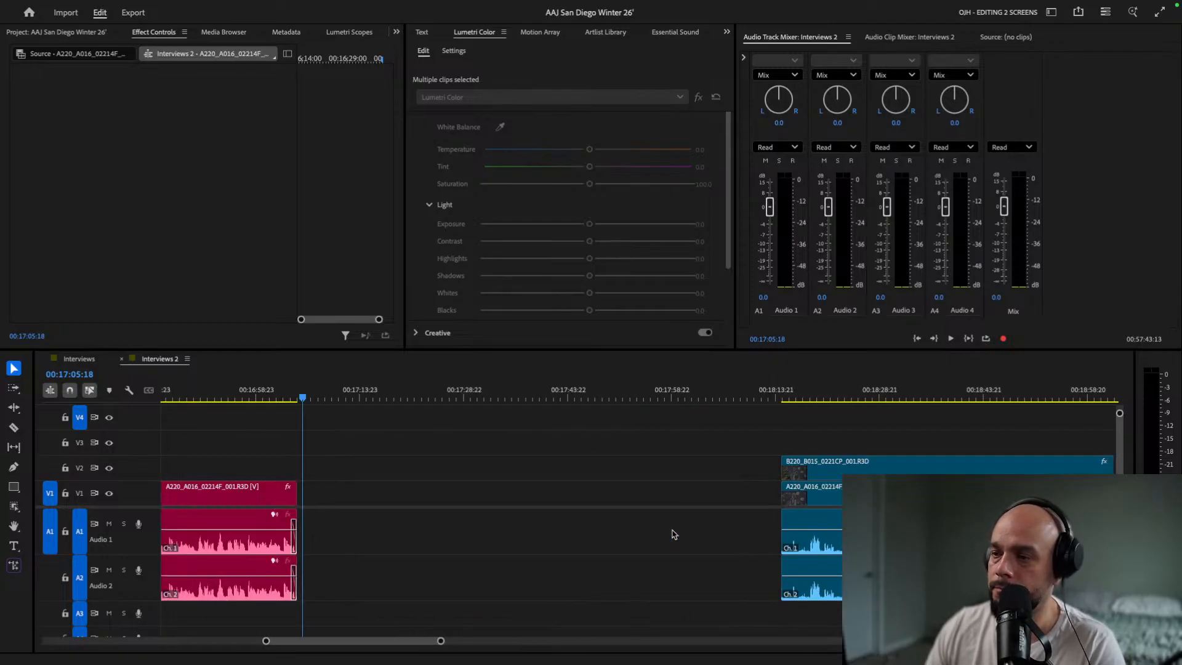
scroll(674, 534, down, 8)
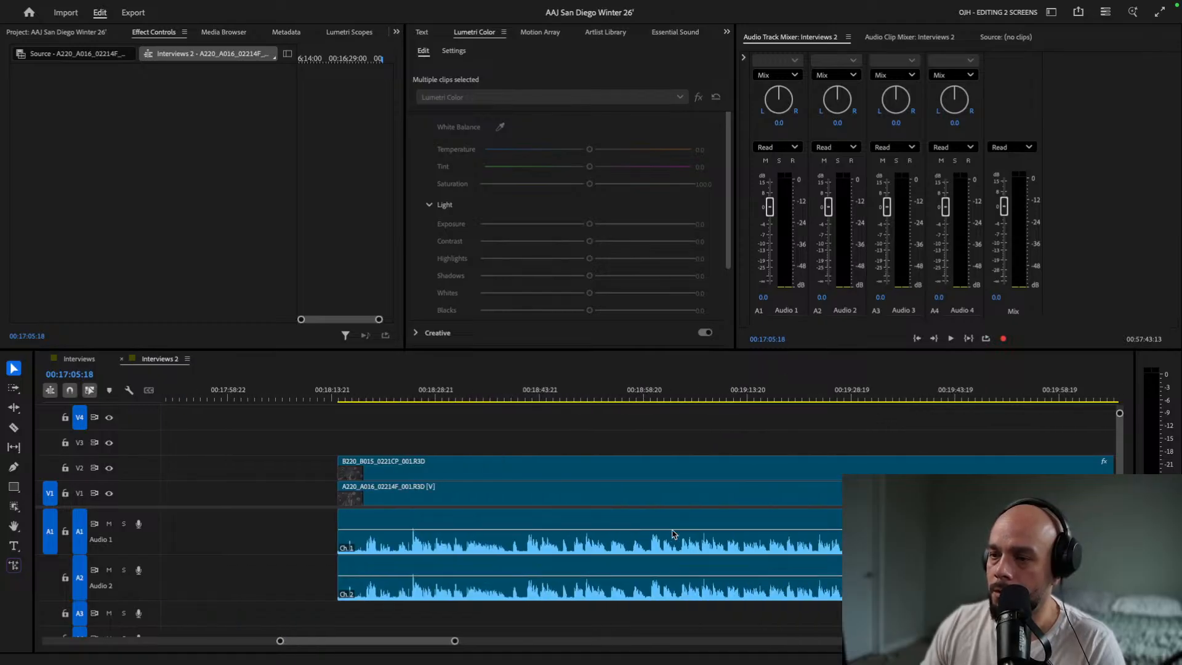
drag(368, 393, 981, 403)
key(space)
scroll(800, 497, down, 1)
scroll(800, 496, down, 5)
Set the playhead to 00:18:25:11, just before speech resumes in the blue section, and return to the section's start.
drag(625, 400, 484, 394)
scroll(382, 400, up, 7)
click(446, 397)
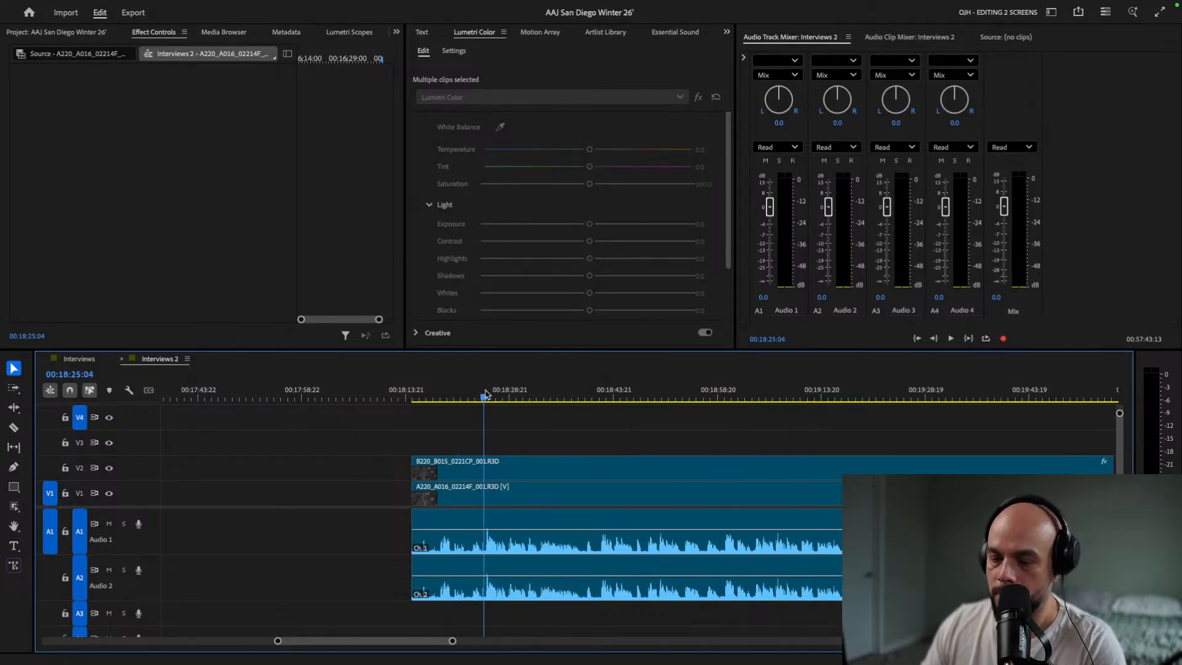
key(equal)
key(equal)
key(equal)
drag(640, 397, 649, 401)
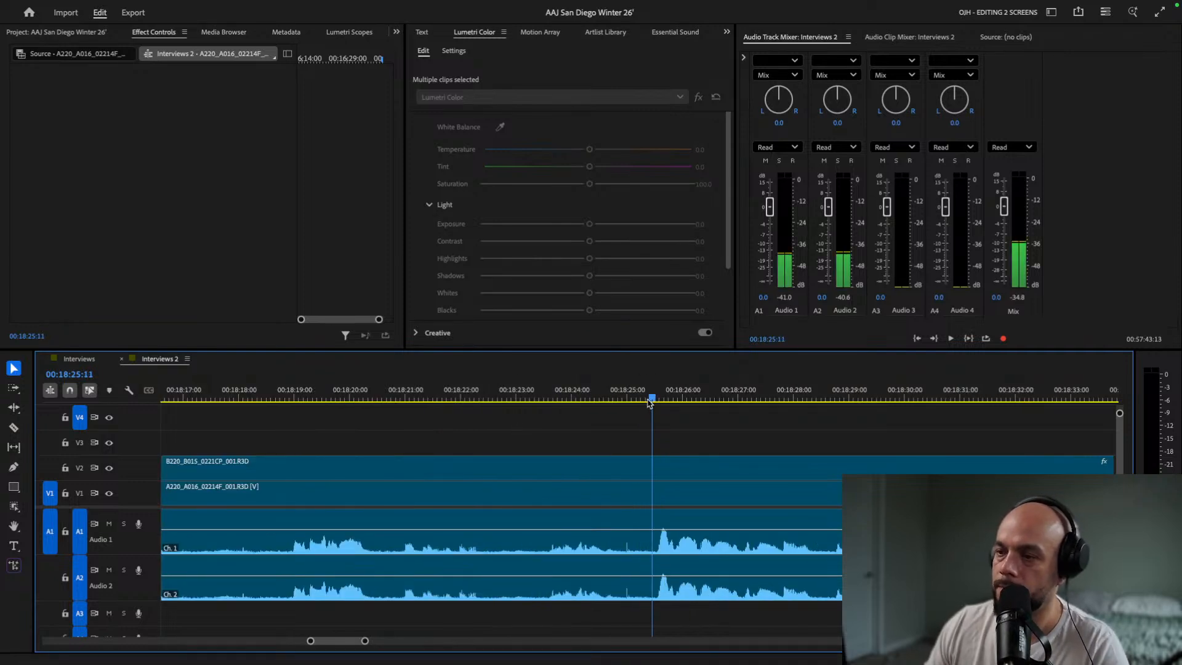
scroll(615, 489, up, 5)
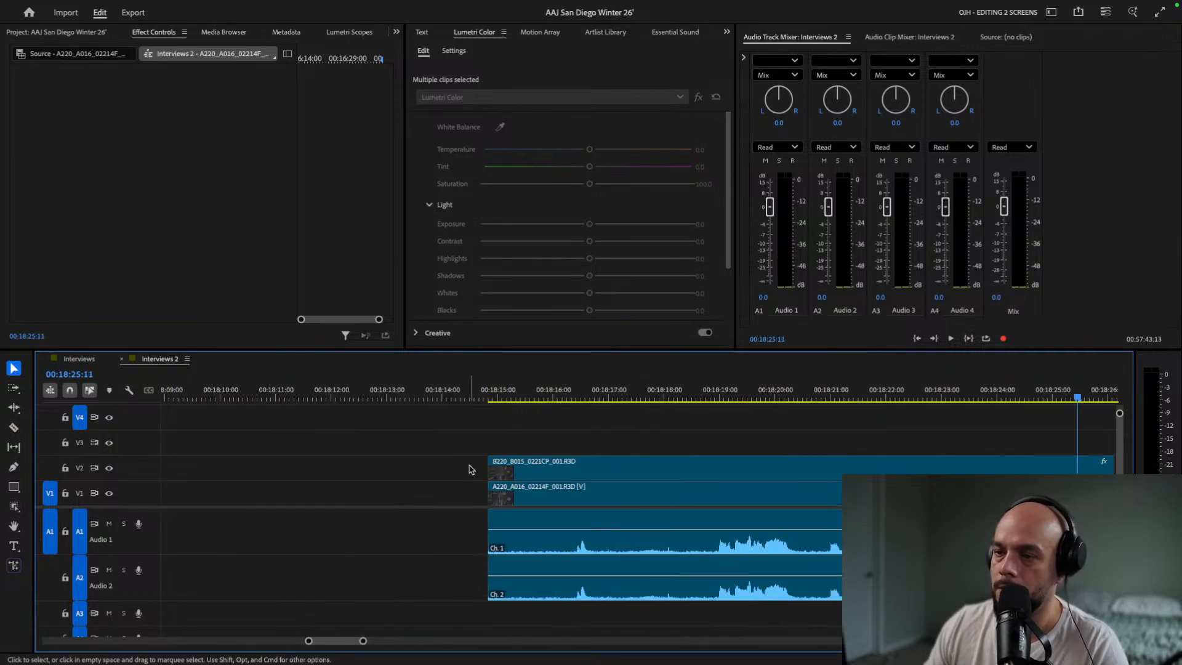